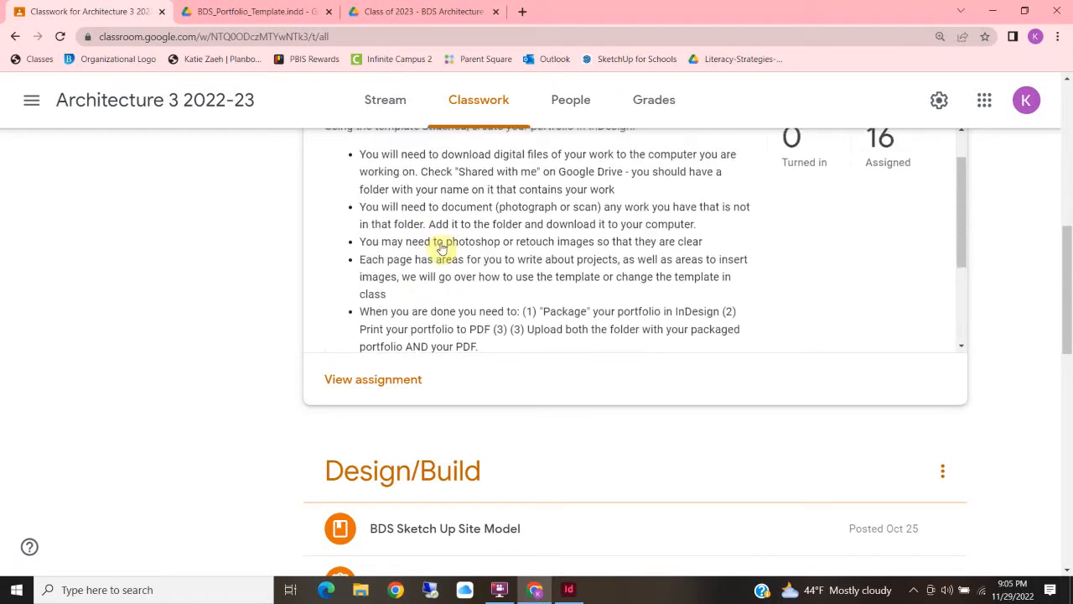
Open the BDS_Portfolio_Template file attached to the BDS Portfolio assignment and download it from Google Drive.
scroll(488, 386, down, 2)
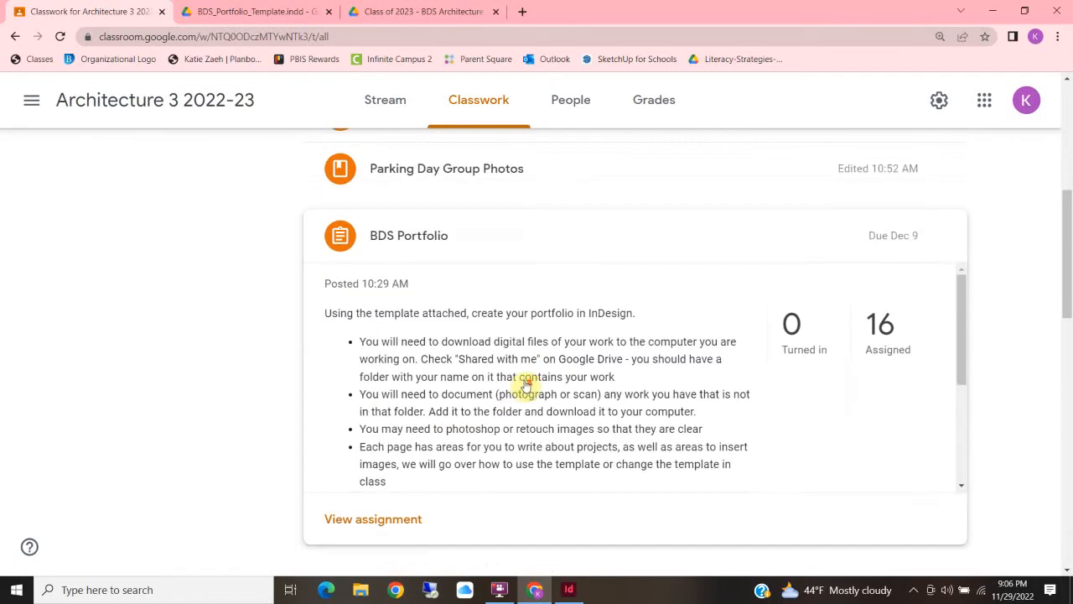
scroll(477, 403, down, 3)
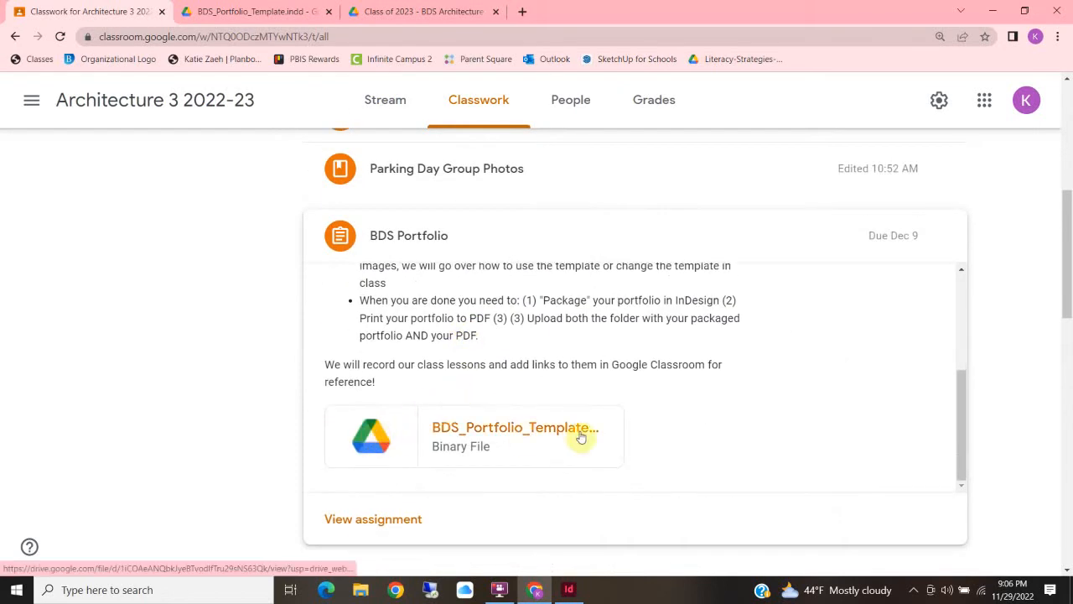
click(502, 431)
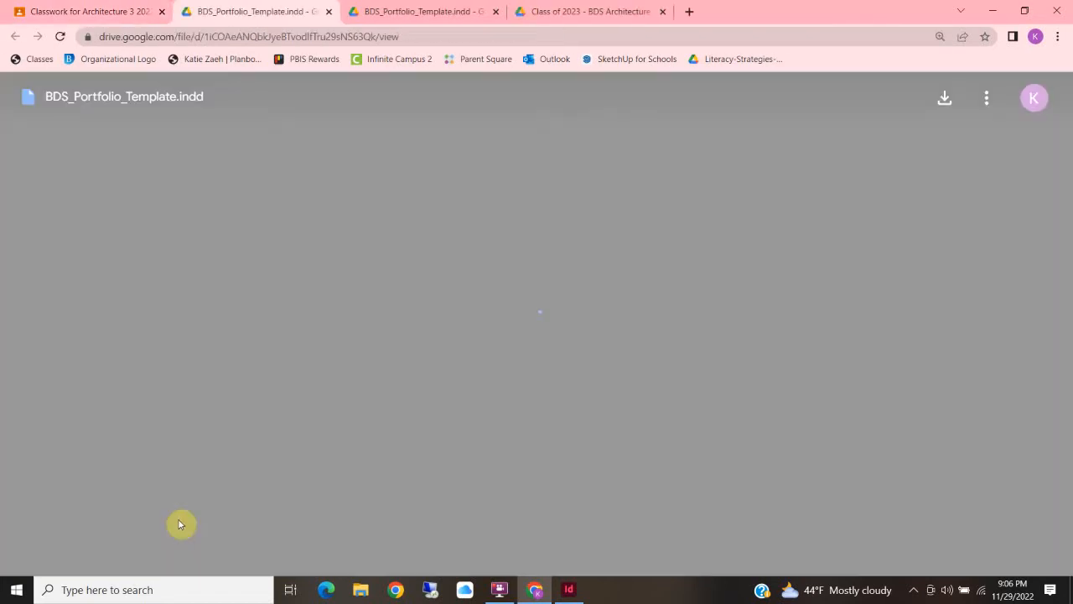
click(507, 324)
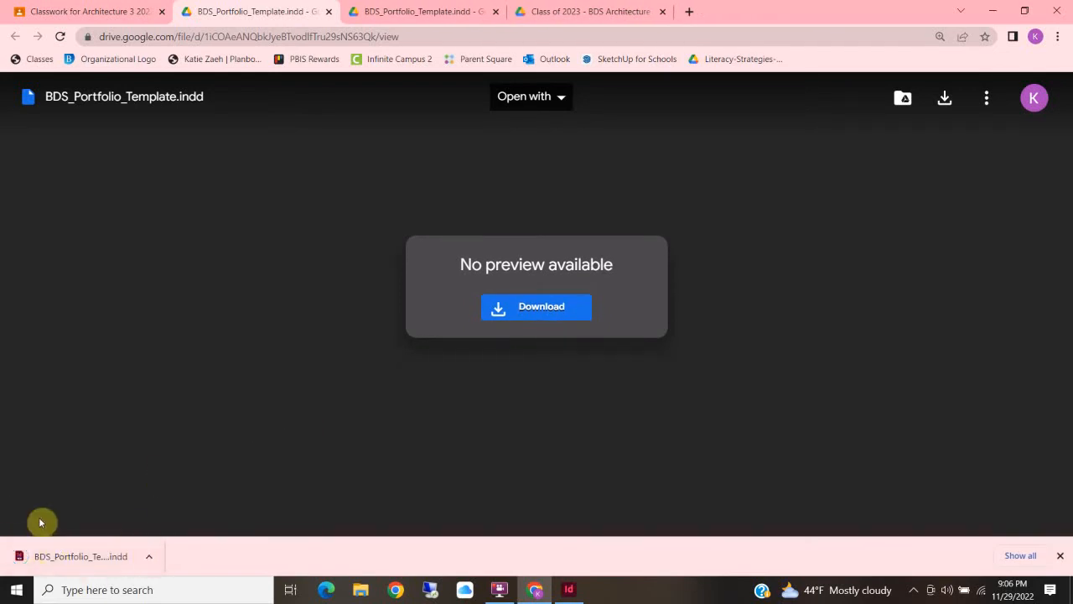
Switch to InDesign, close the open template copy and exit the program.
click(568, 590)
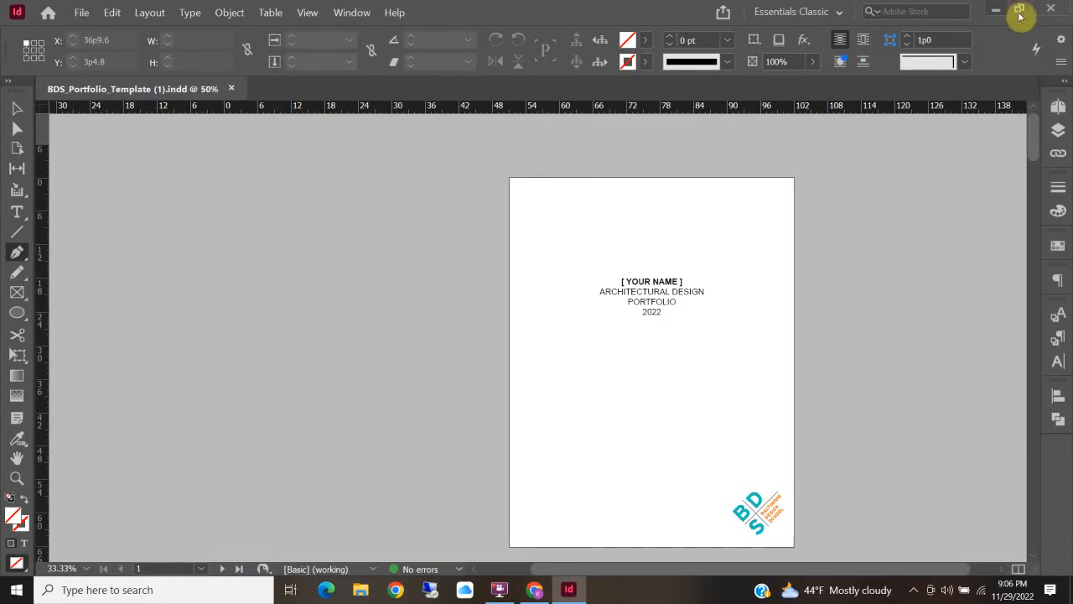
click(1050, 8)
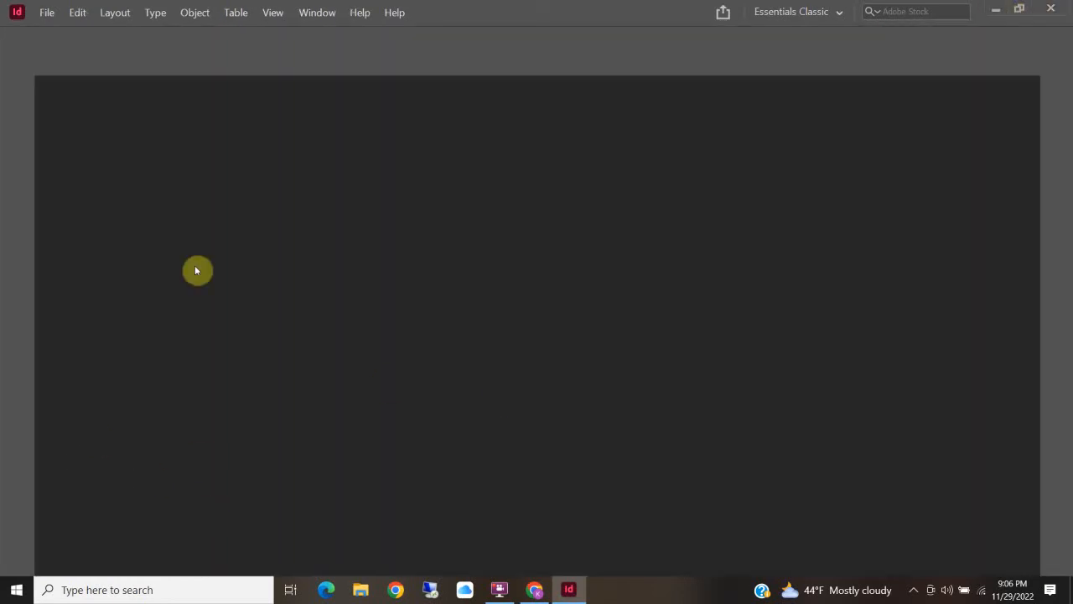
click(1050, 8)
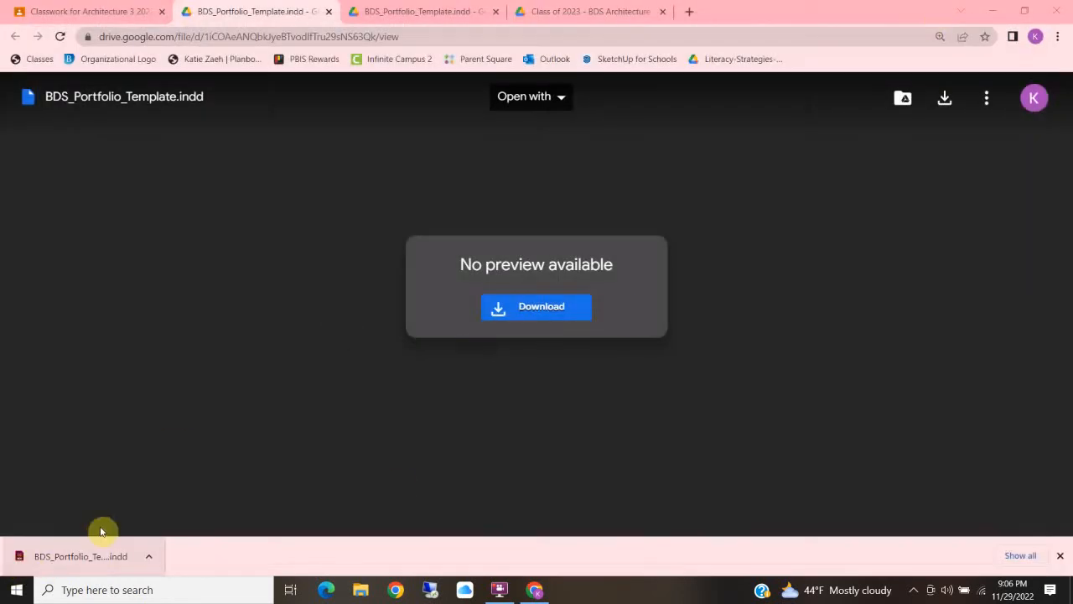
Open the newly downloaded BDS_Portfolio_Template.indd in InDesign and maximize its window.
click(92, 554)
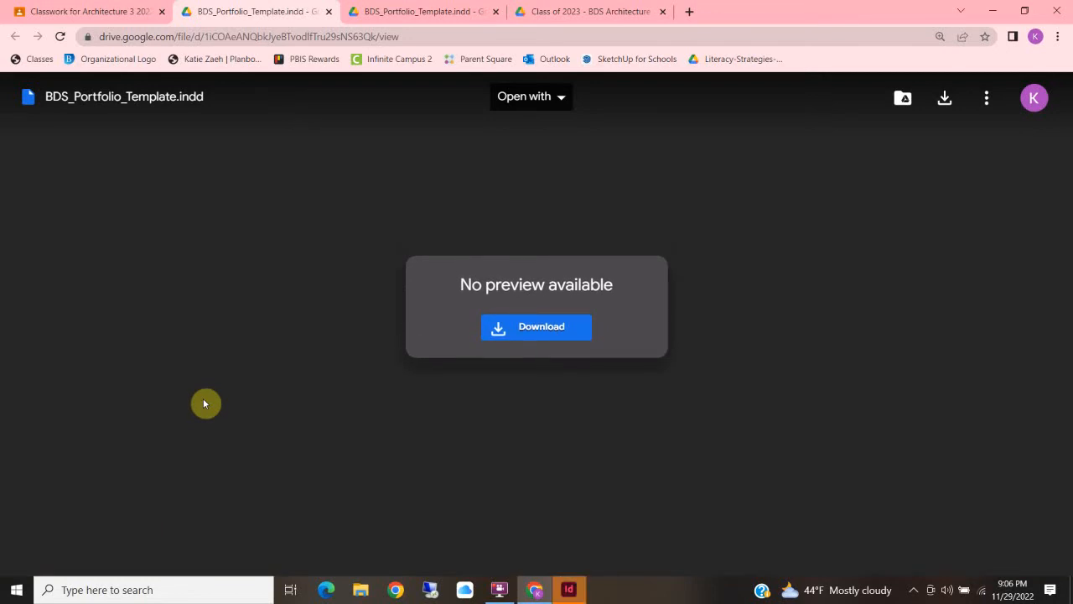
click(569, 590)
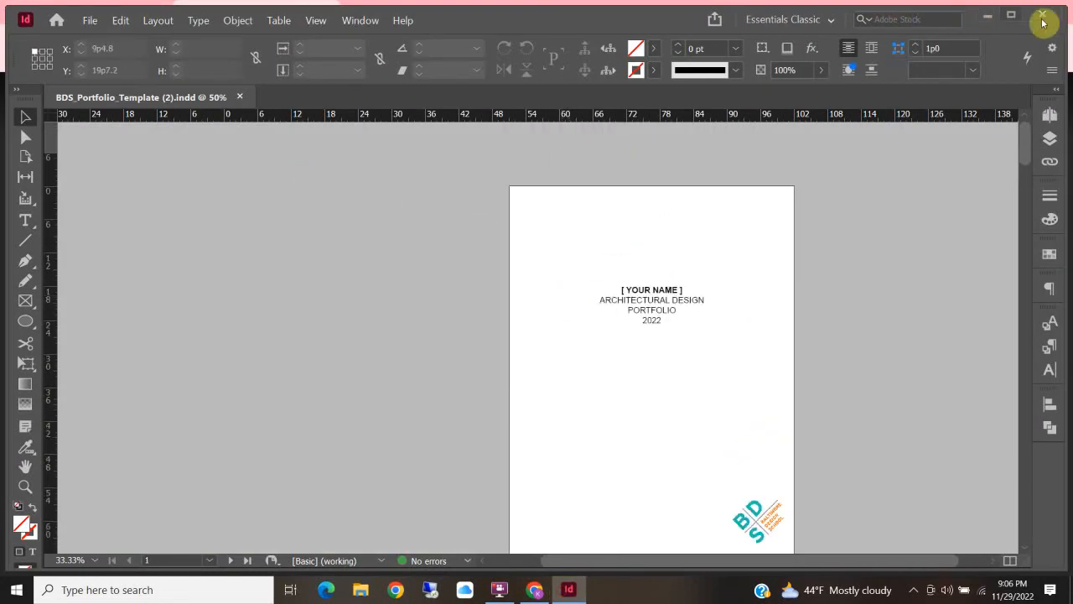
click(1013, 17)
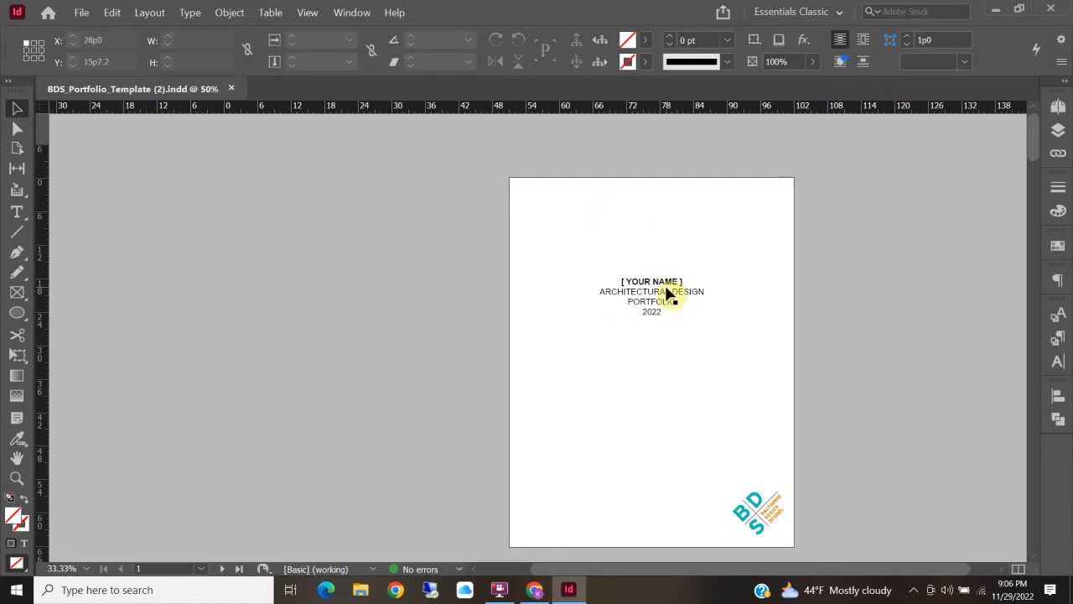
Look through the template's cover page and the spread with the personal and artist statements.
scroll(670, 293, down, 5)
scroll(671, 294, down, 6)
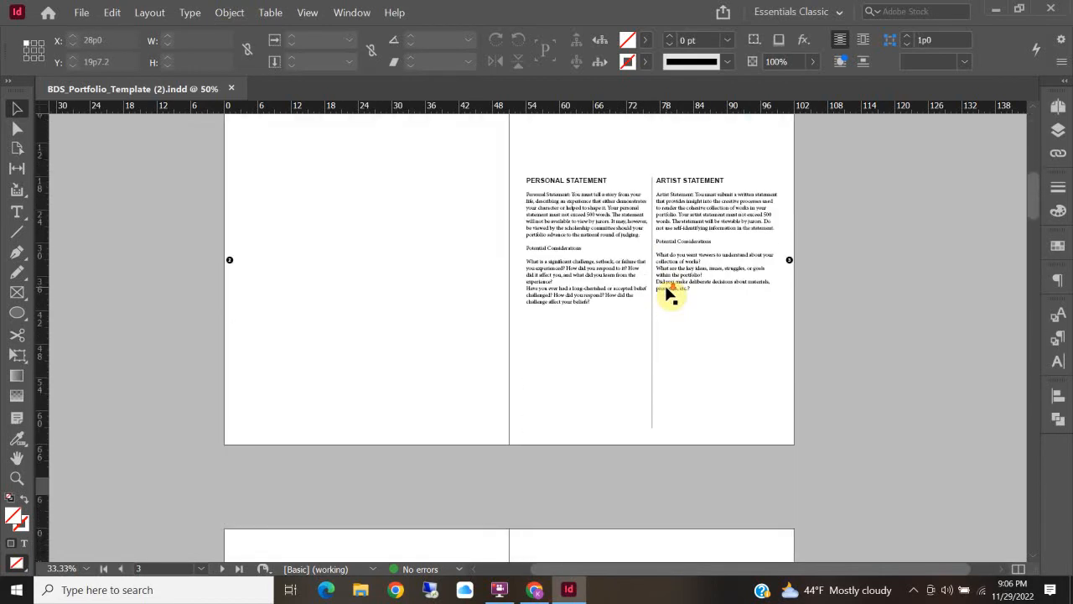
scroll(664, 282, up, 10)
scroll(620, 210, down, 5)
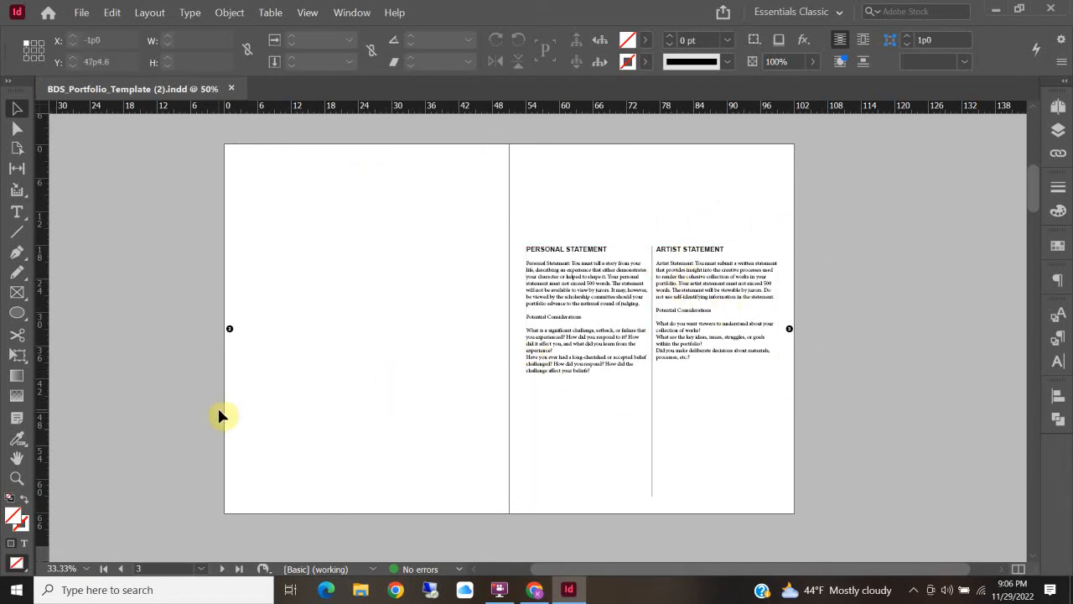
scroll(379, 293, up, 5)
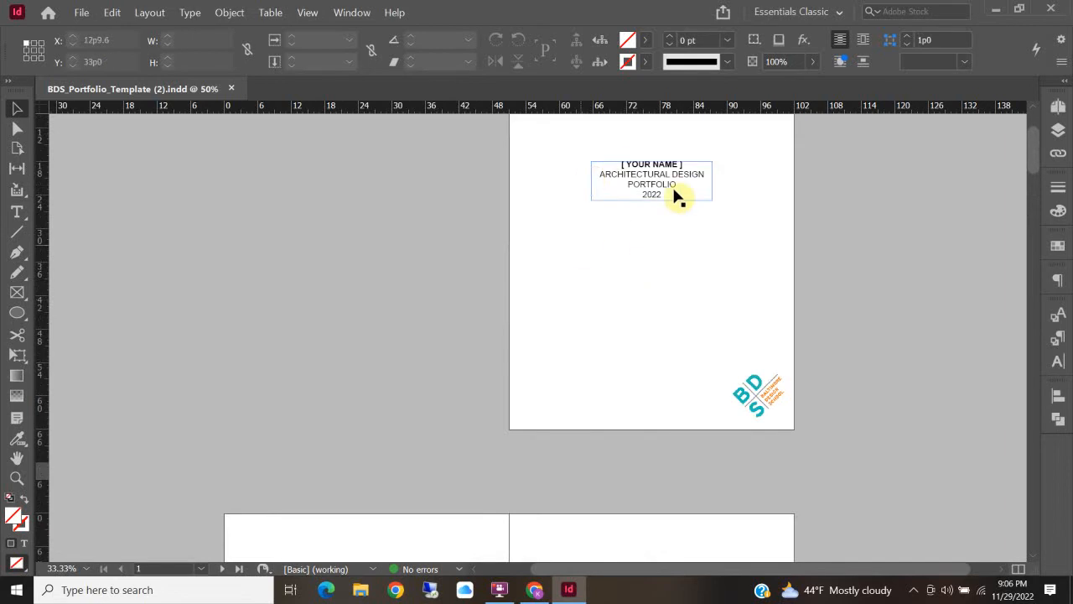
scroll(381, 370, down, 4)
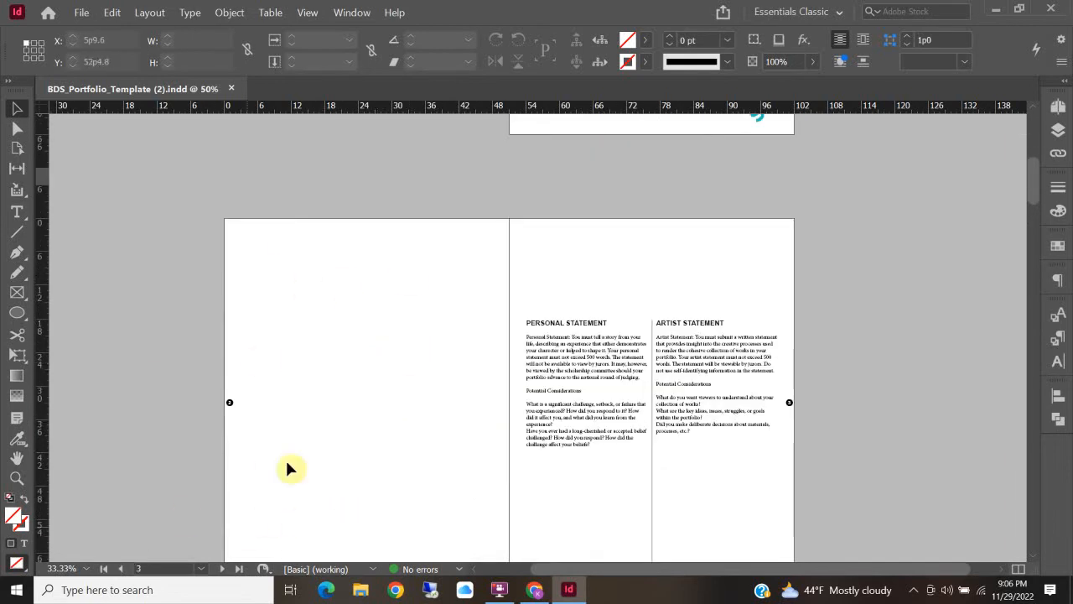
scroll(424, 310, down, 6)
scroll(424, 314, up, 6)
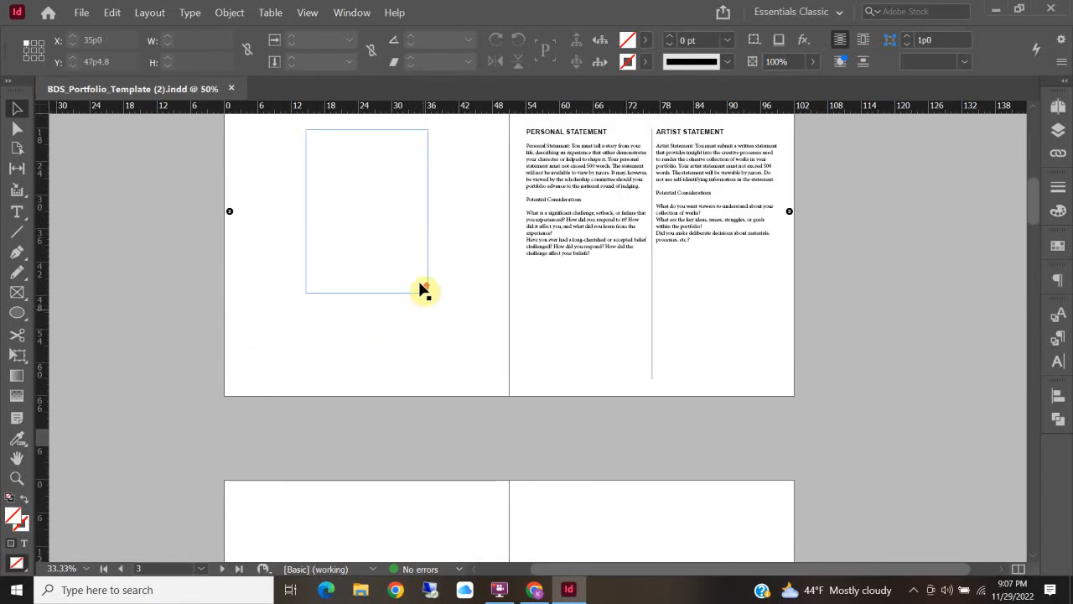
scroll(419, 287, up, 5)
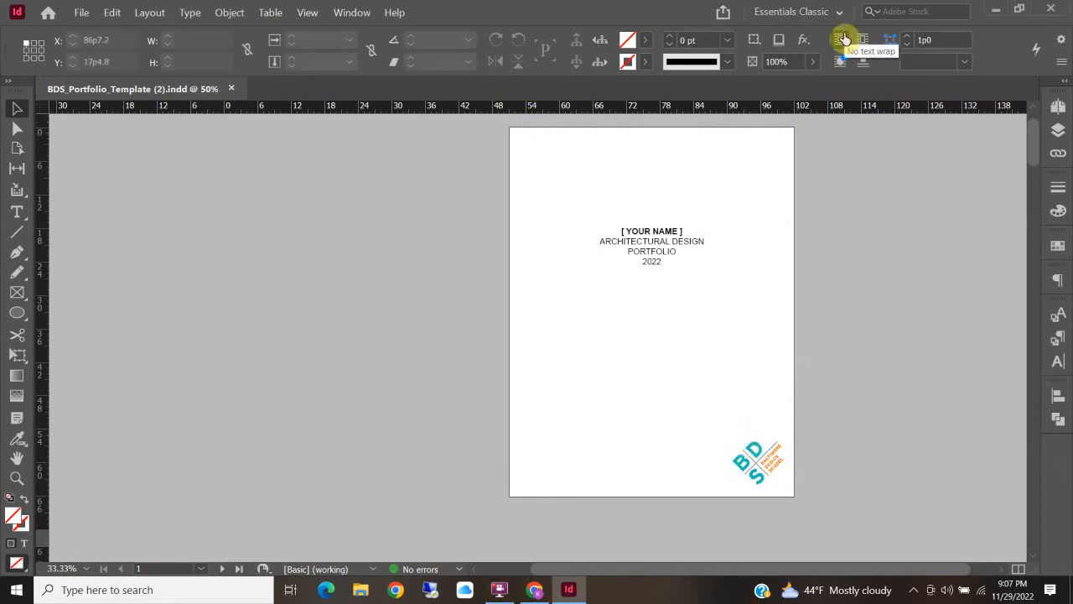
Set the screen mode to Normal and review the frames and guides on the cover and the statement spread.
click(304, 13)
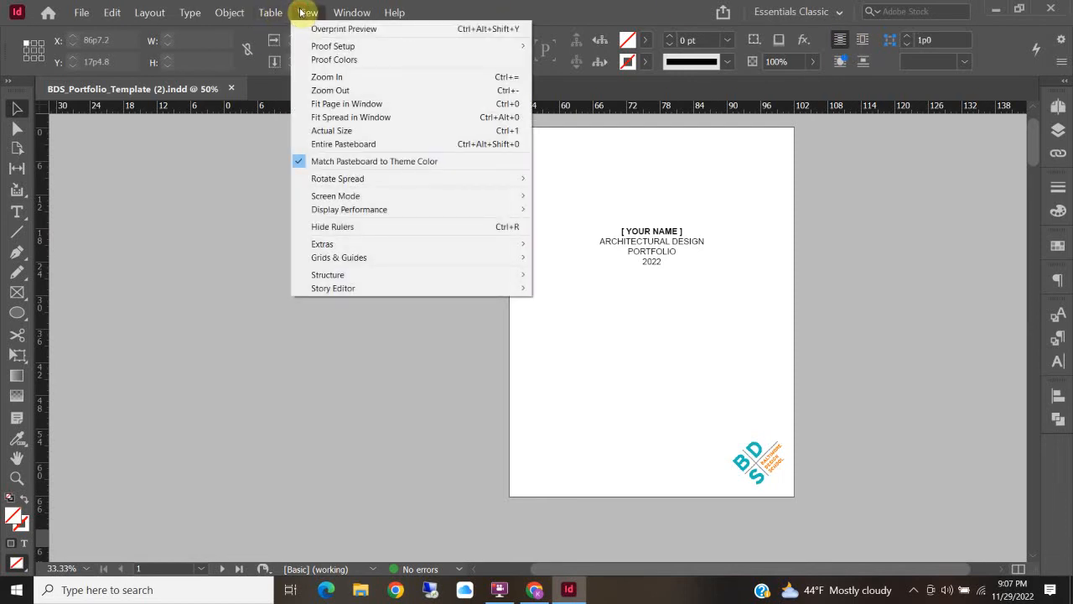
mouse_move(402, 197)
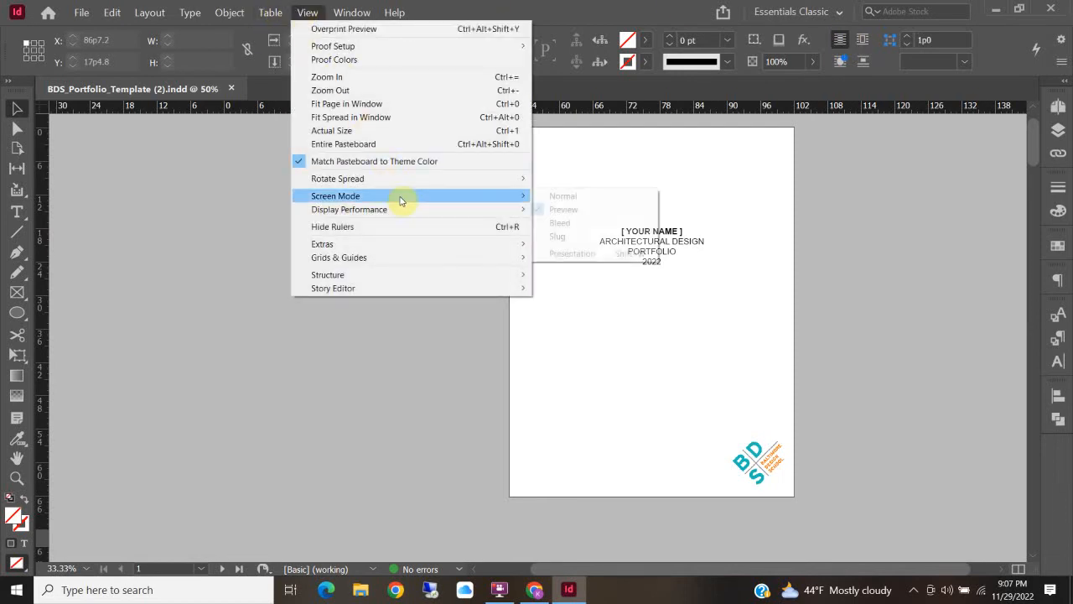
click(608, 199)
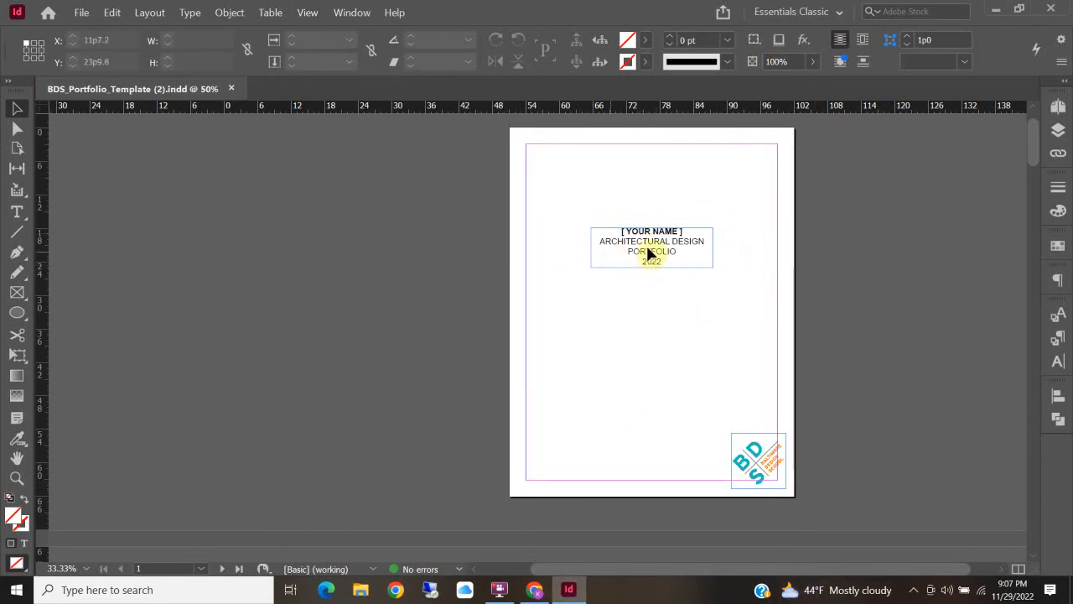
click(711, 260)
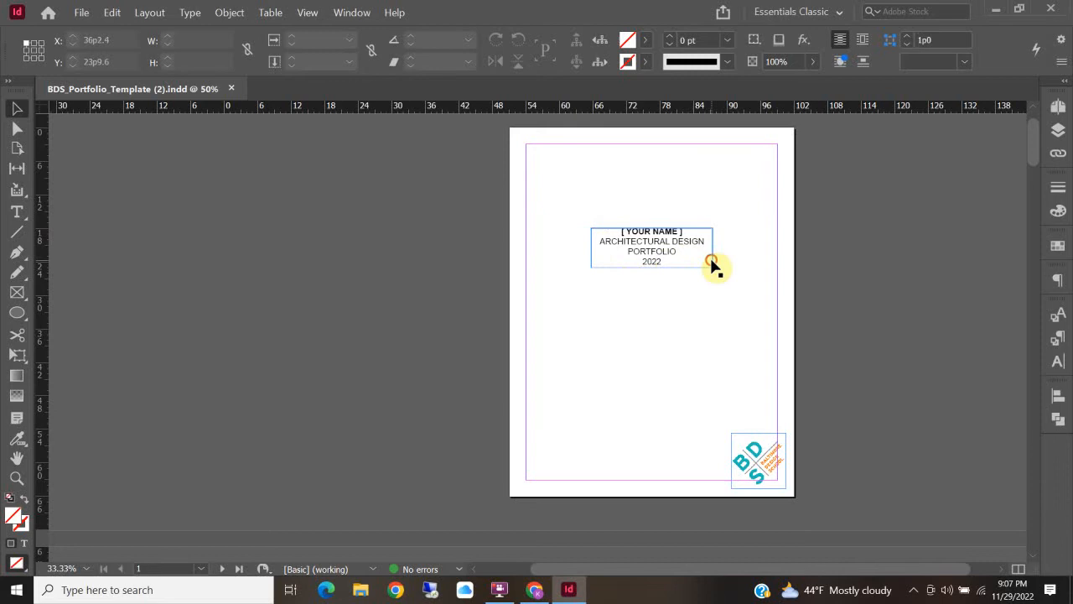
click(869, 243)
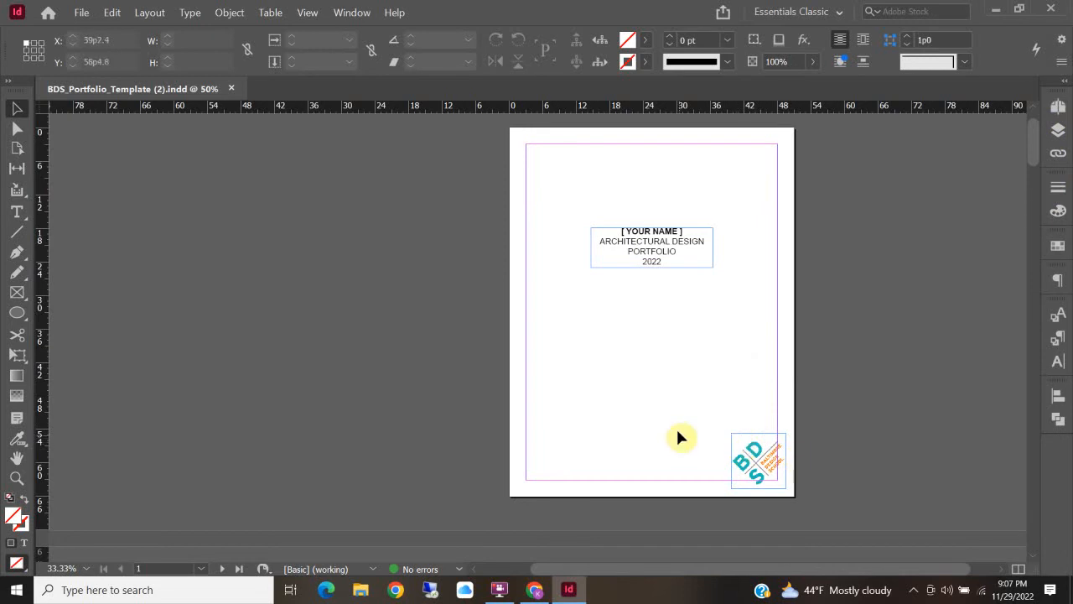
scroll(414, 321, down, 8)
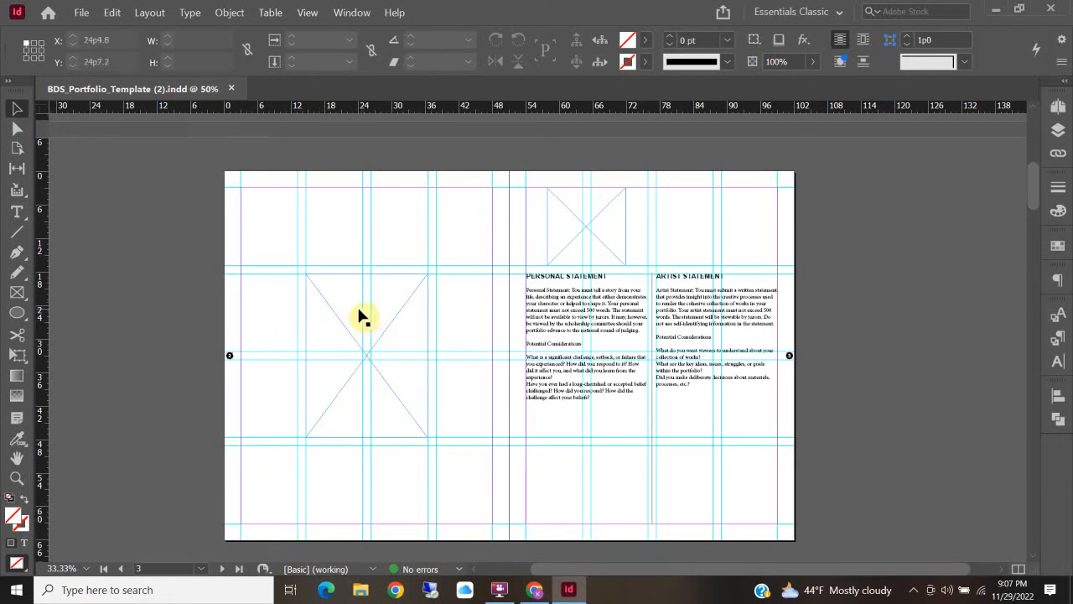
scroll(361, 317, up, 10)
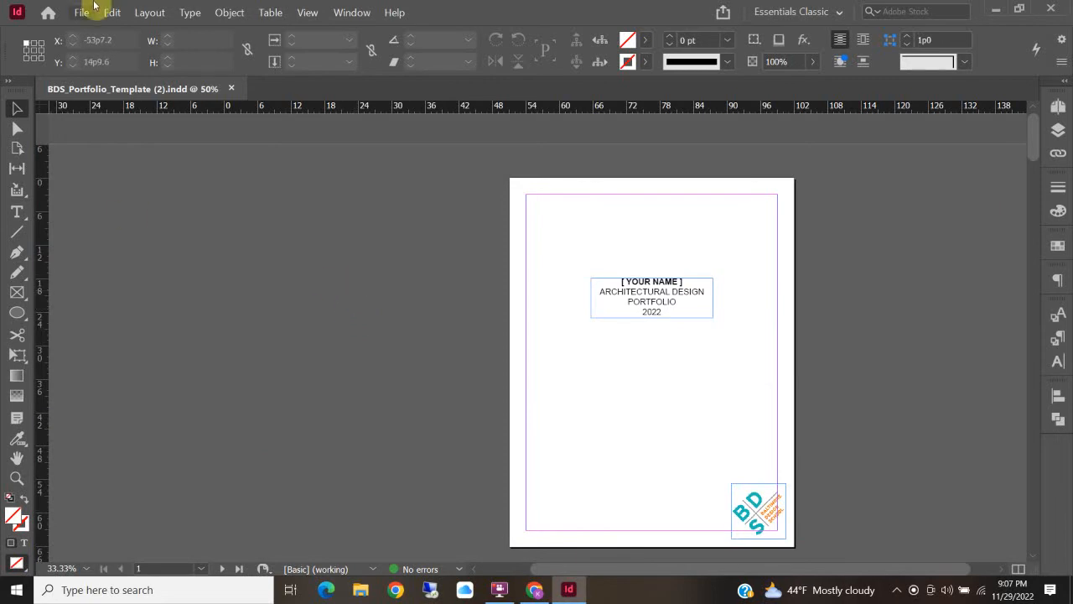
Set the workspace to Essentials Classic.
click(348, 14)
mouse_move(369, 42)
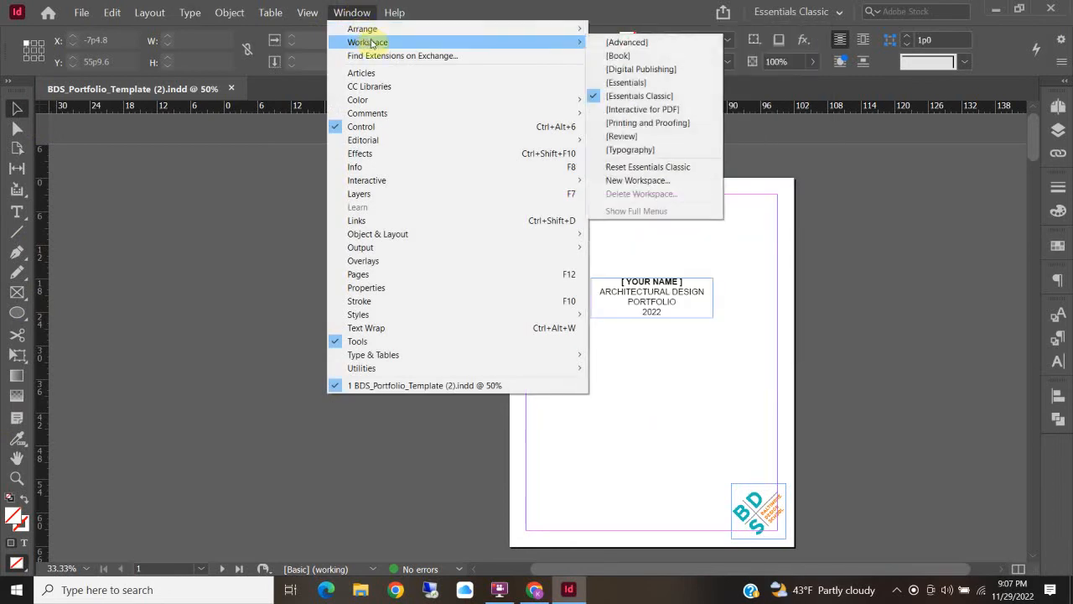
click(643, 96)
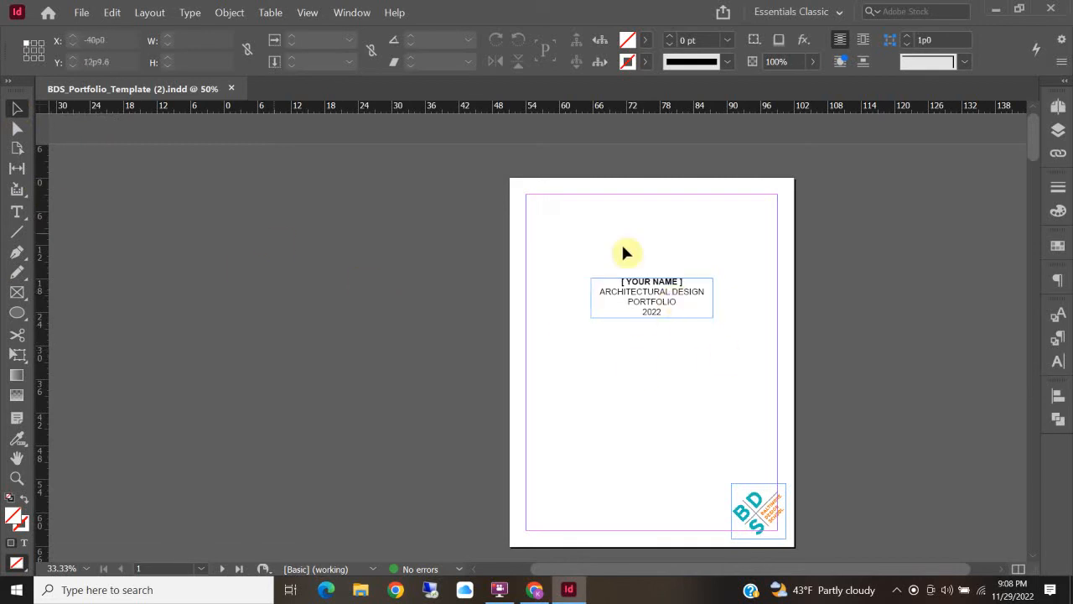
Select the cover's title text frame with the Selection tool and deselect it.
drag(555, 229, 765, 371)
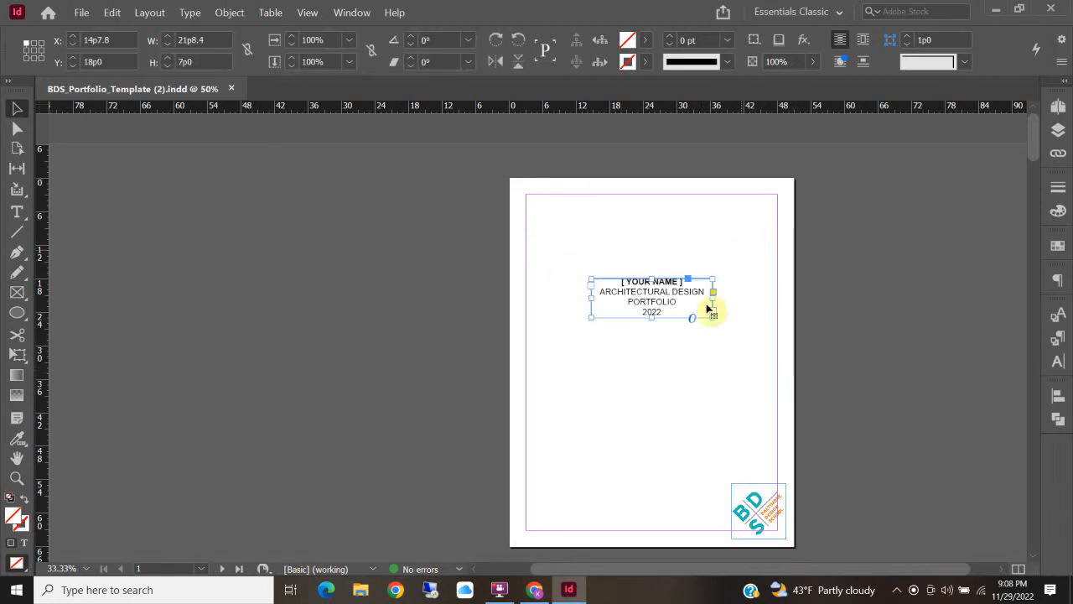
click(745, 403)
Select the upper-left corner point of the BDS logo frame on the cover with the Direct Selection tool.
click(17, 128)
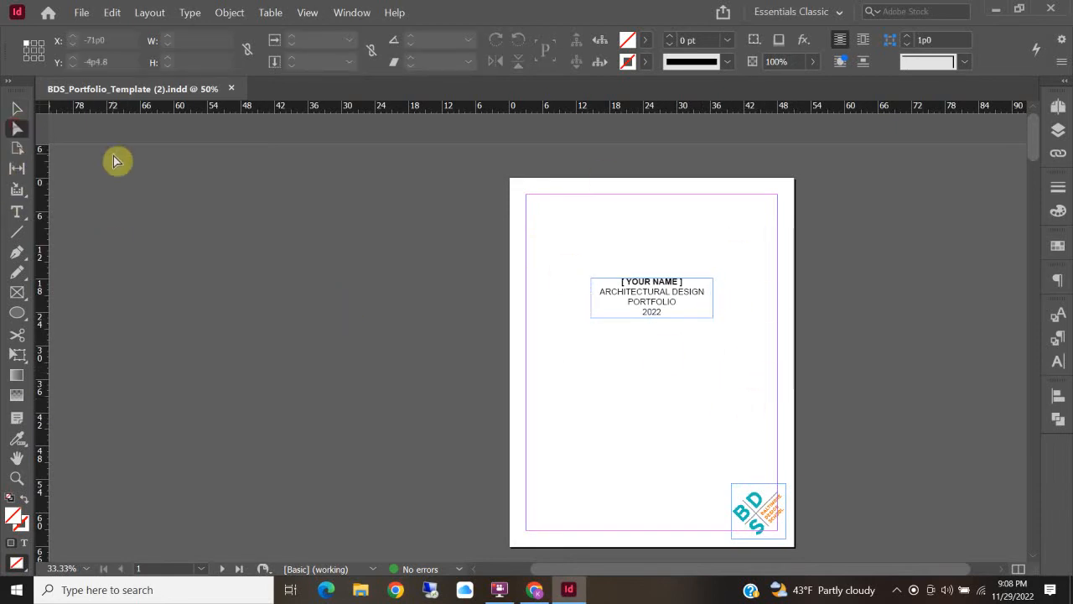
click(734, 491)
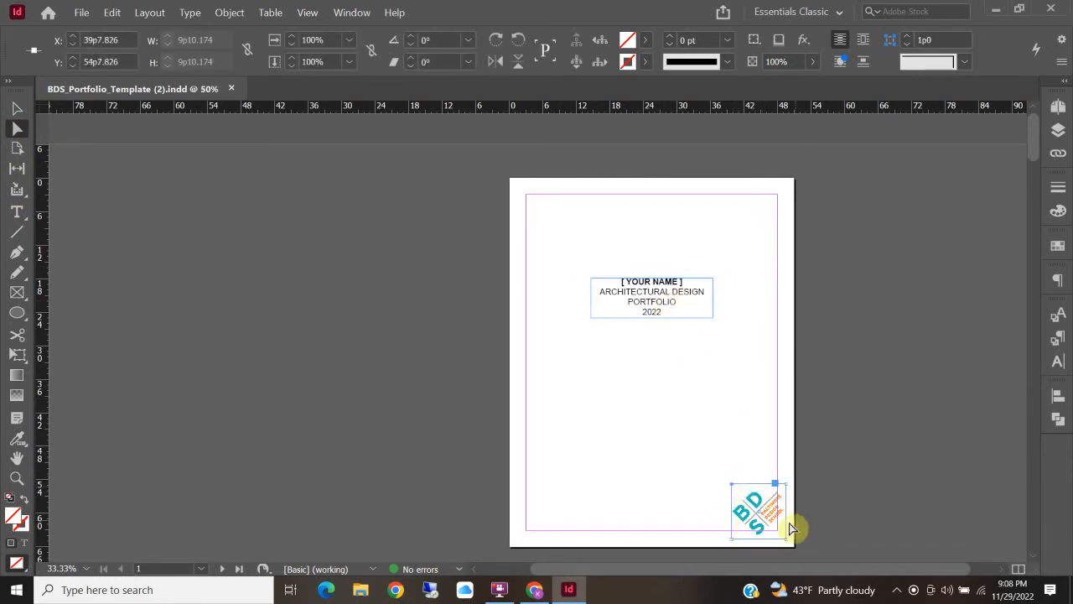
key(ctrl+equal)
key(ctrl+equal)
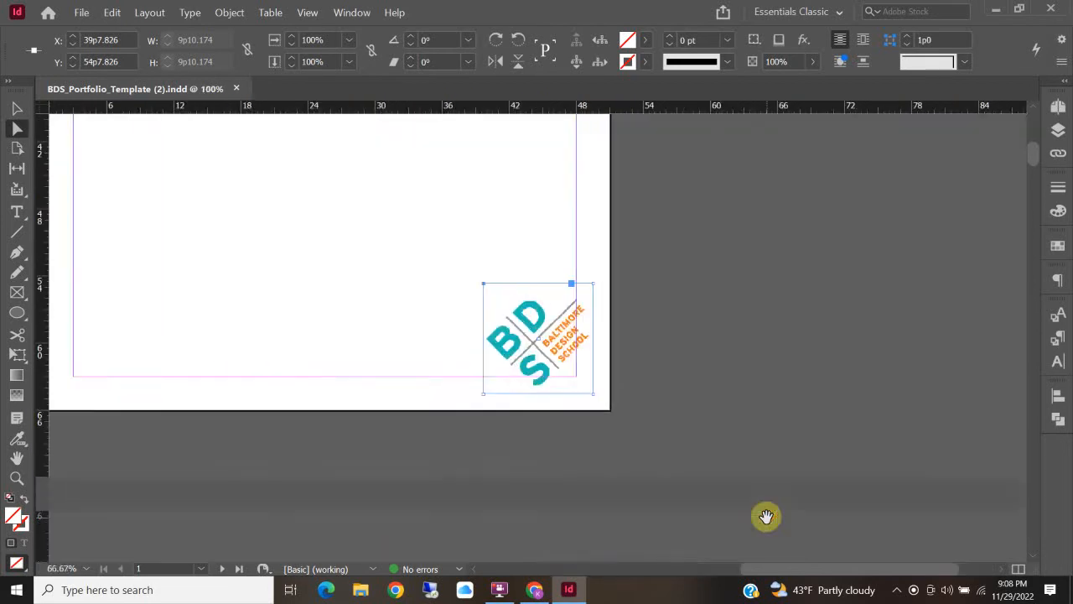
key(ctrl+minus)
key(ctrl+minus)
key(ctrl+minus)
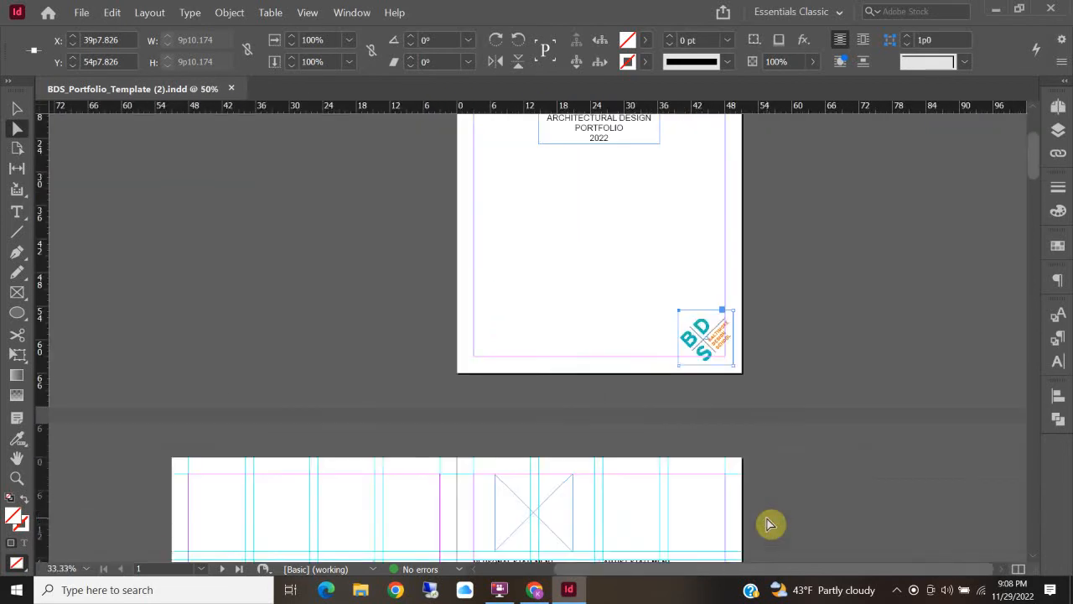
key(ctrl+equal)
key(ctrl+equal)
key(ctrl+equal)
key(ctrl+equal)
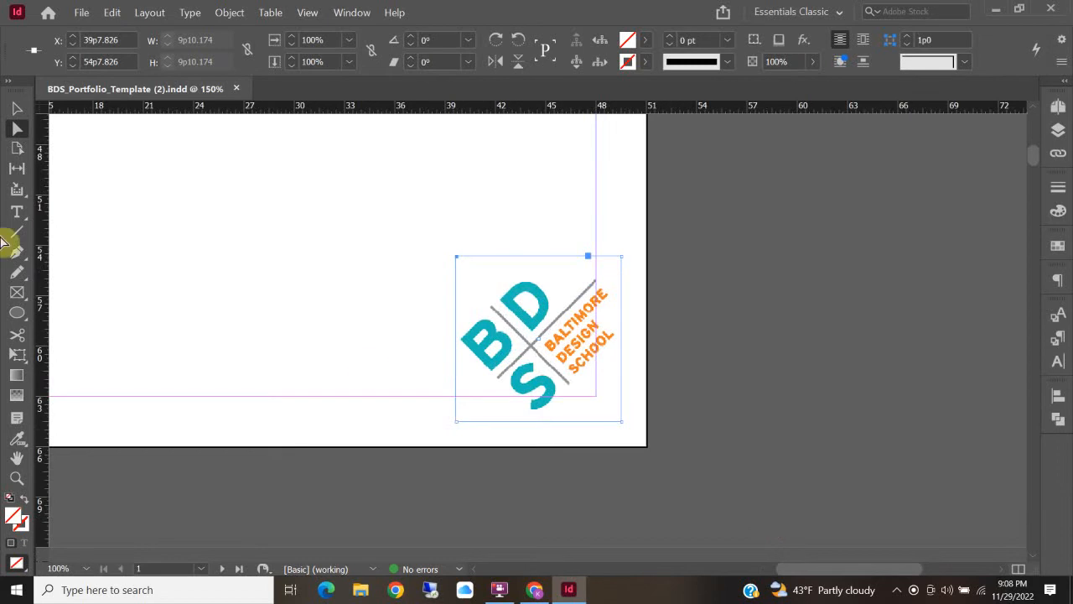
Try to resize the BDS logo frame from its upper-left corner with the Selection tool.
click(17, 109)
click(319, 210)
click(491, 287)
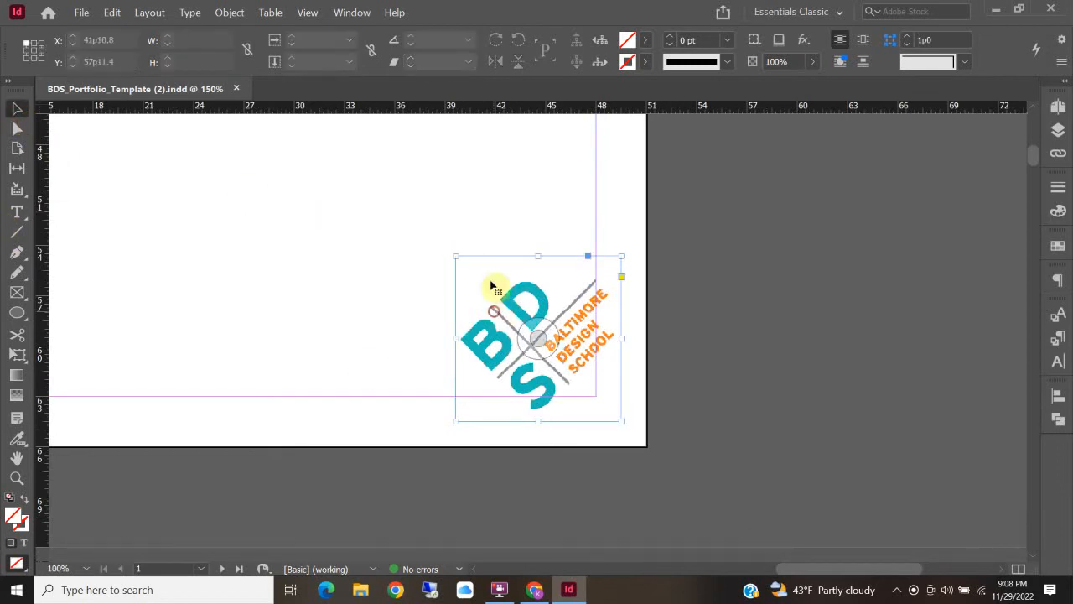
drag(455, 256, 478, 266)
double_click(478, 266)
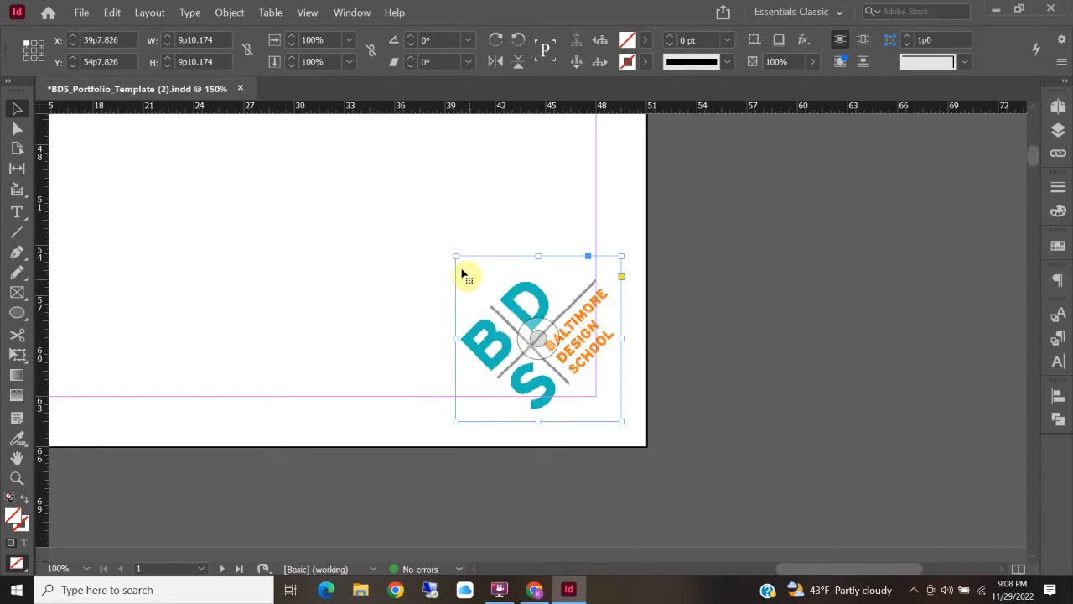
Shift only the logo frame's upper-left corner point inward along its top edge to X 44p6.913 using the Direct Selection tool.
click(16, 131)
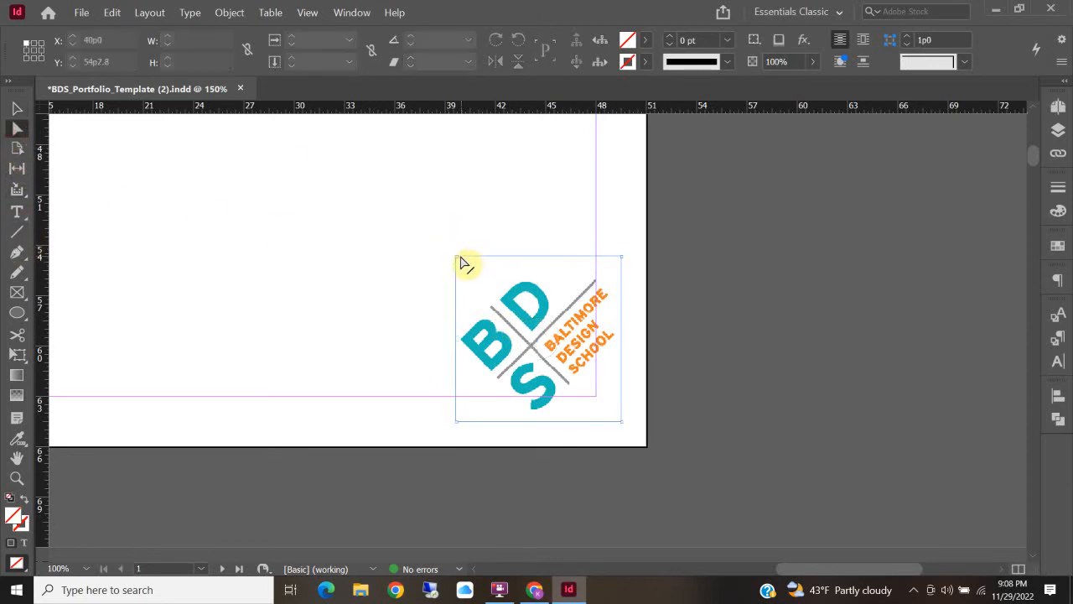
drag(461, 259, 539, 258)
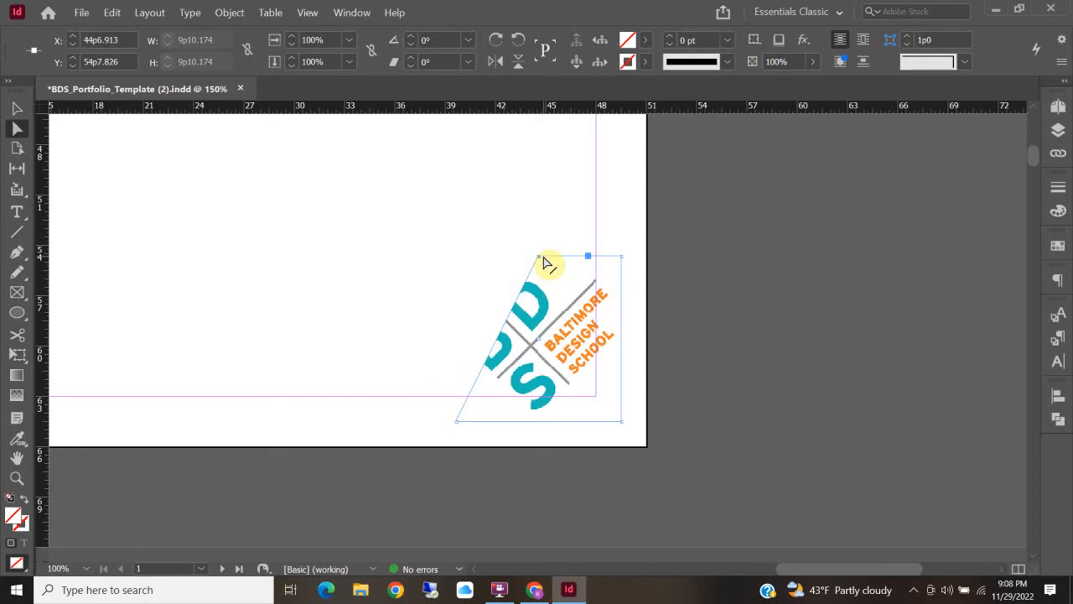
Undo the corner-point move on the BDS logo frame and select the whole frame with the Selection tool.
key(ctrl+z)
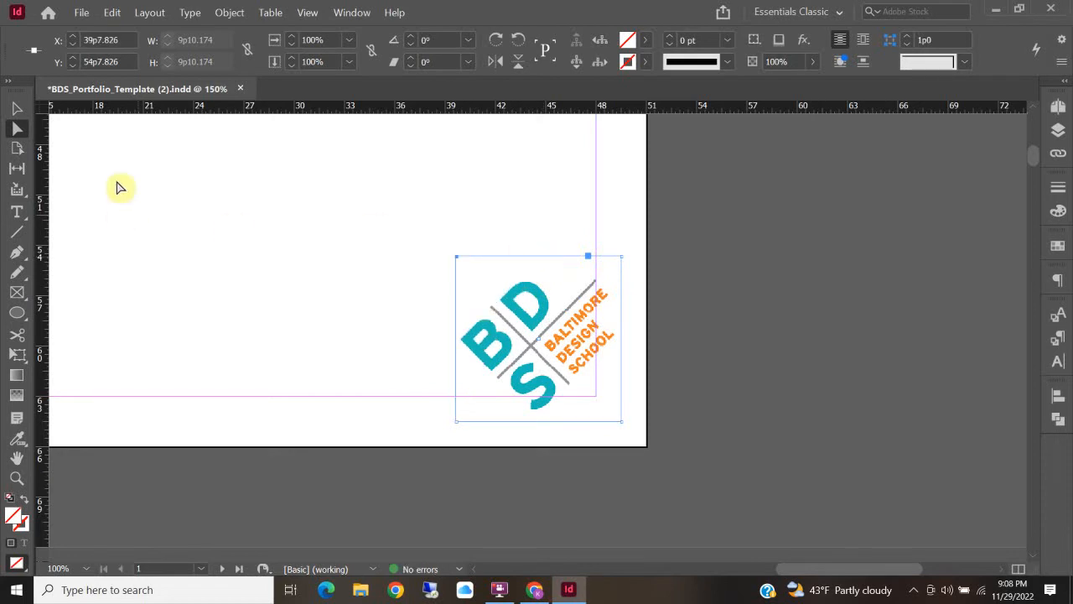
click(16, 108)
click(449, 208)
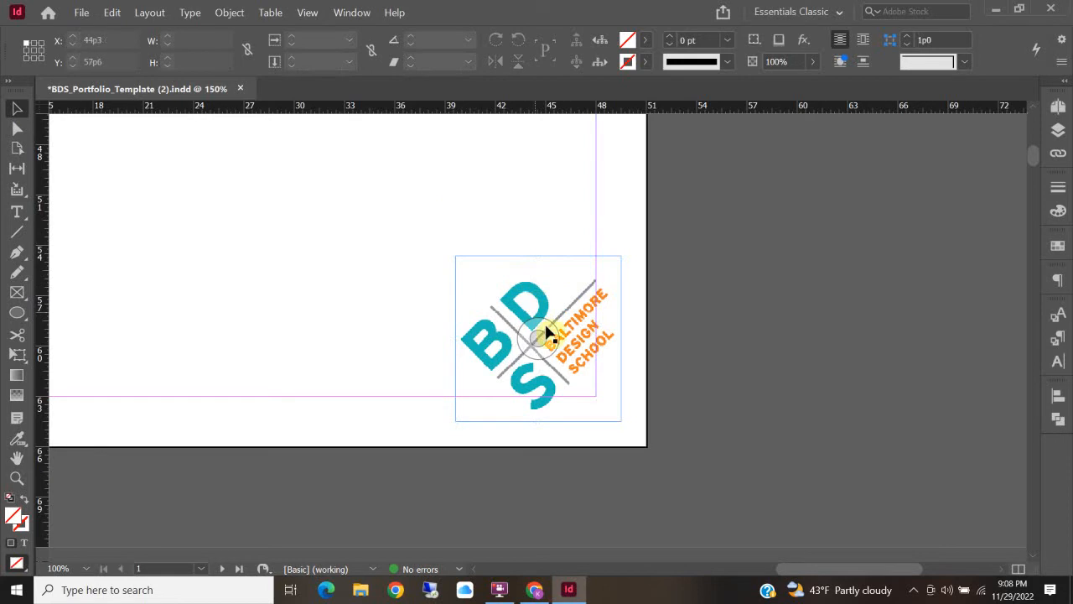
click(514, 307)
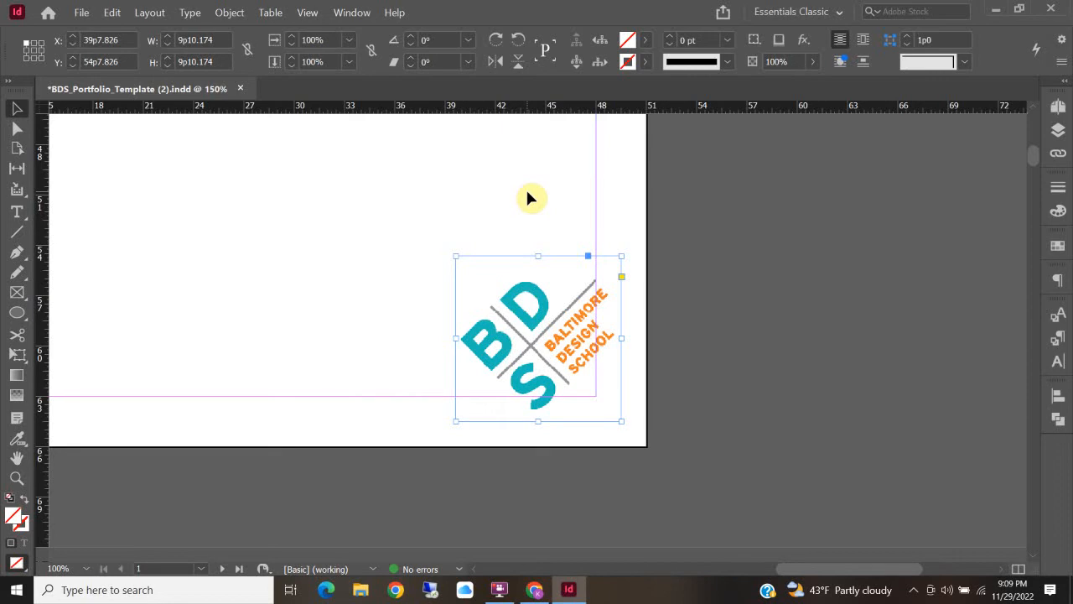
Switch to Chrome, open Google Images in a new tab and search for "dog".
click(538, 594)
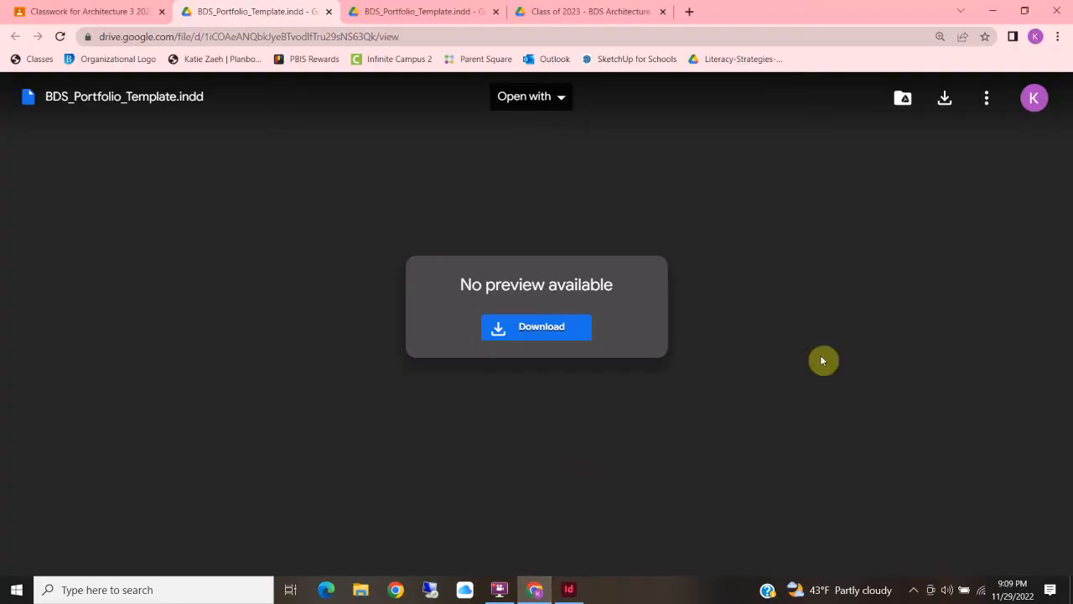
click(689, 12)
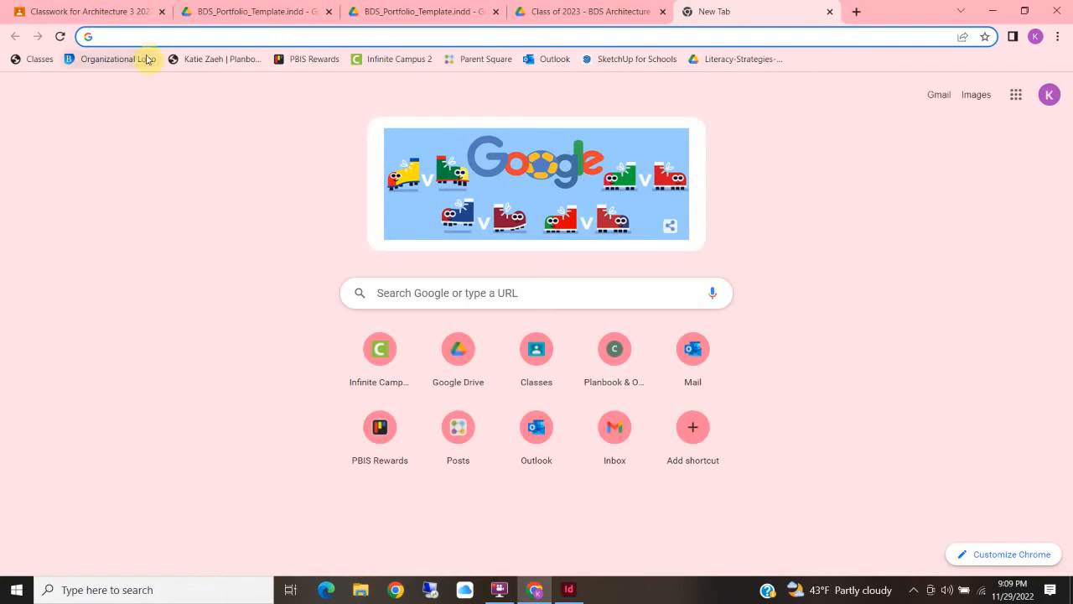
text(im)
key(Return)
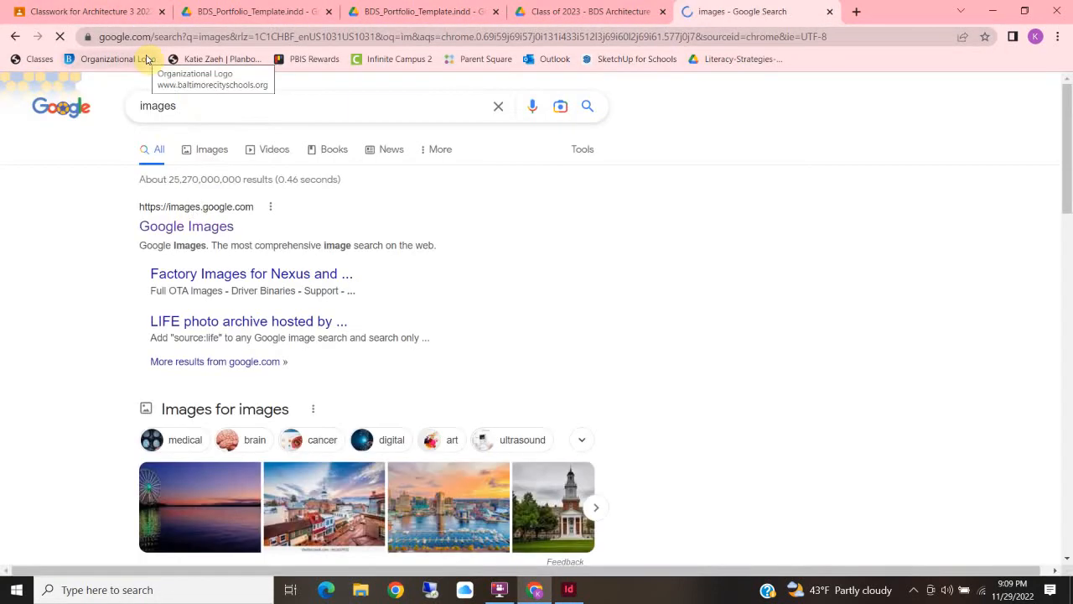
click(195, 230)
click(459, 252)
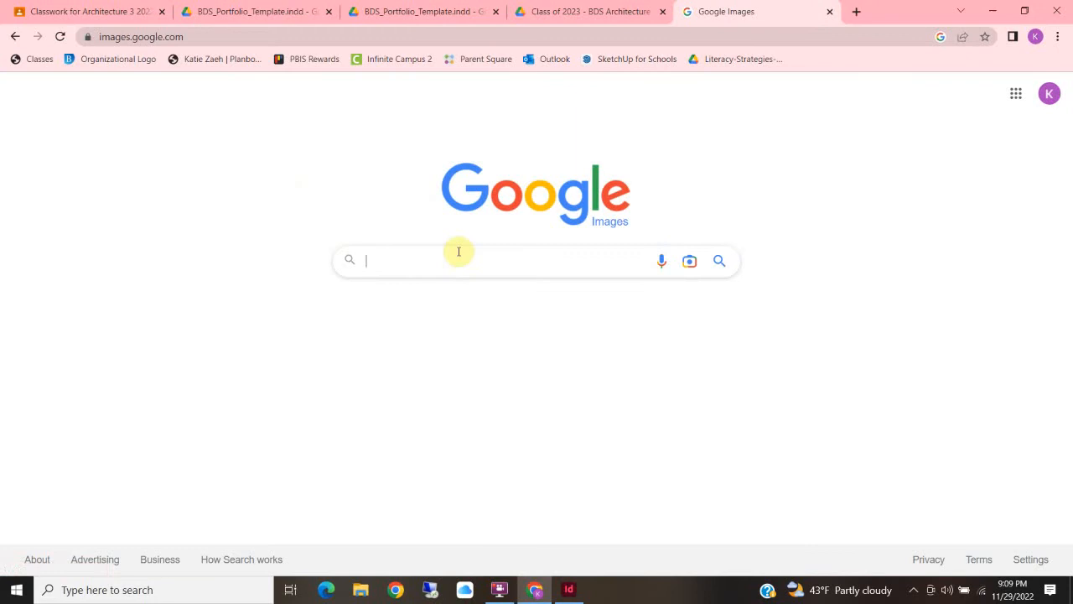
text(dog)
key(Return)
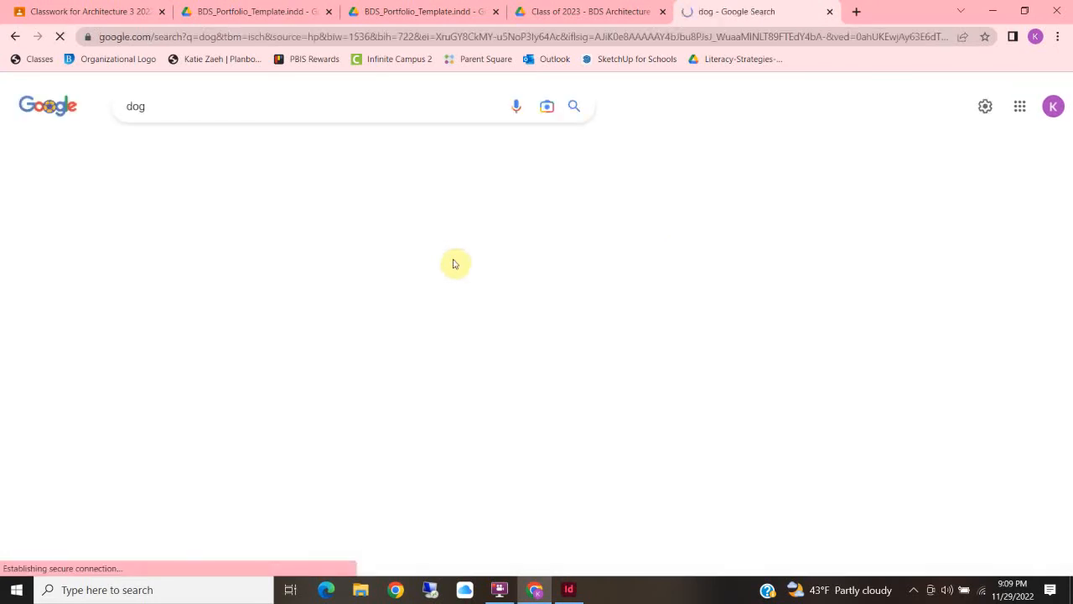
Save the Good Housekeeping golden puppy picture as dog-puppy-on-garden-royalty-free-image-1586966191.jpg and open the downloaded file.
click(158, 276)
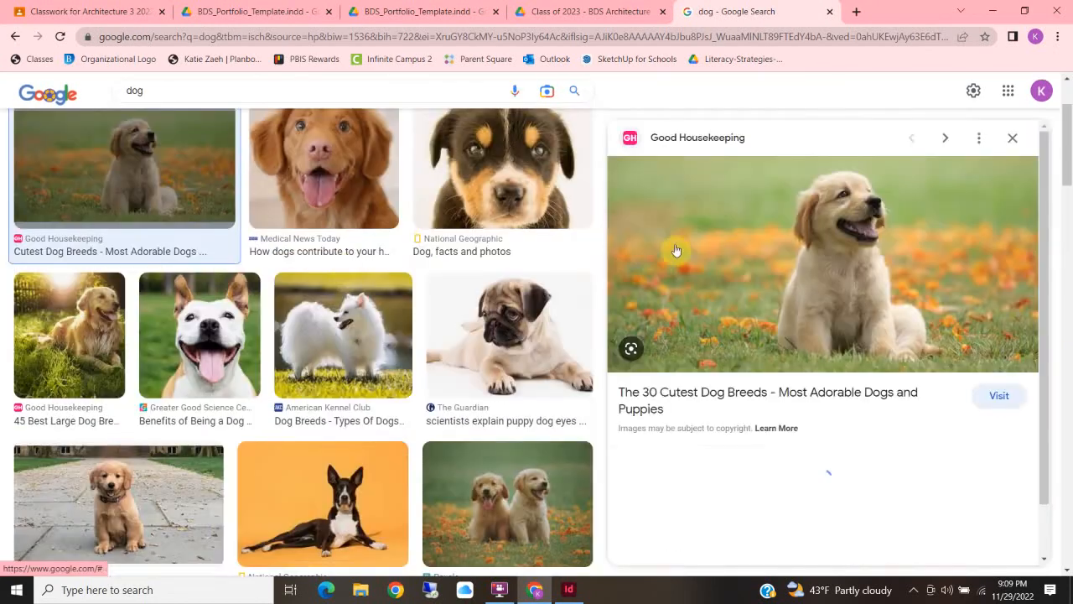
right_click(653, 262)
click(708, 406)
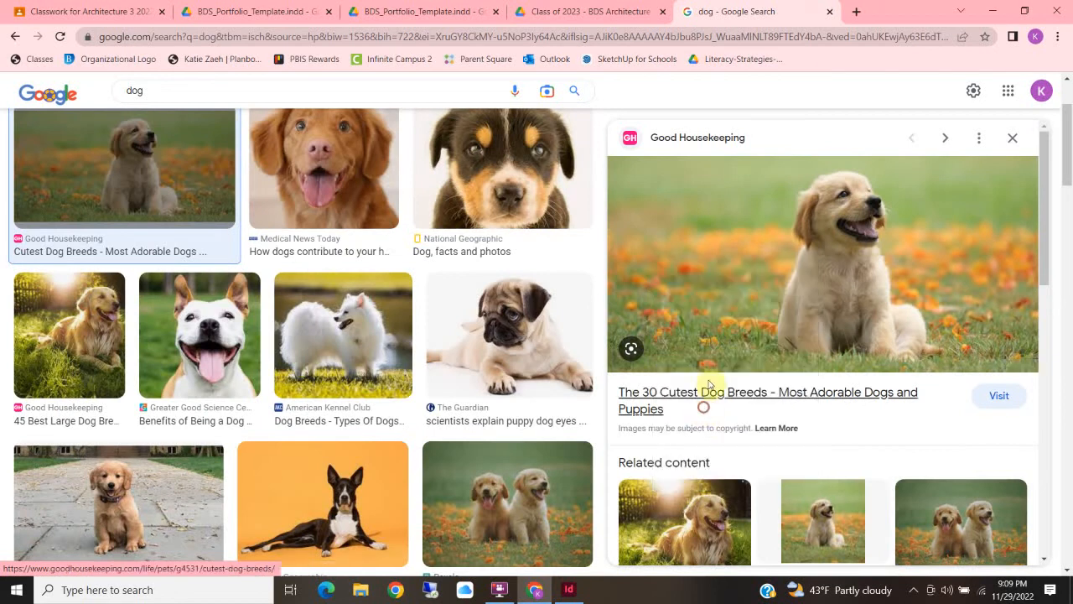
click(762, 452)
click(101, 568)
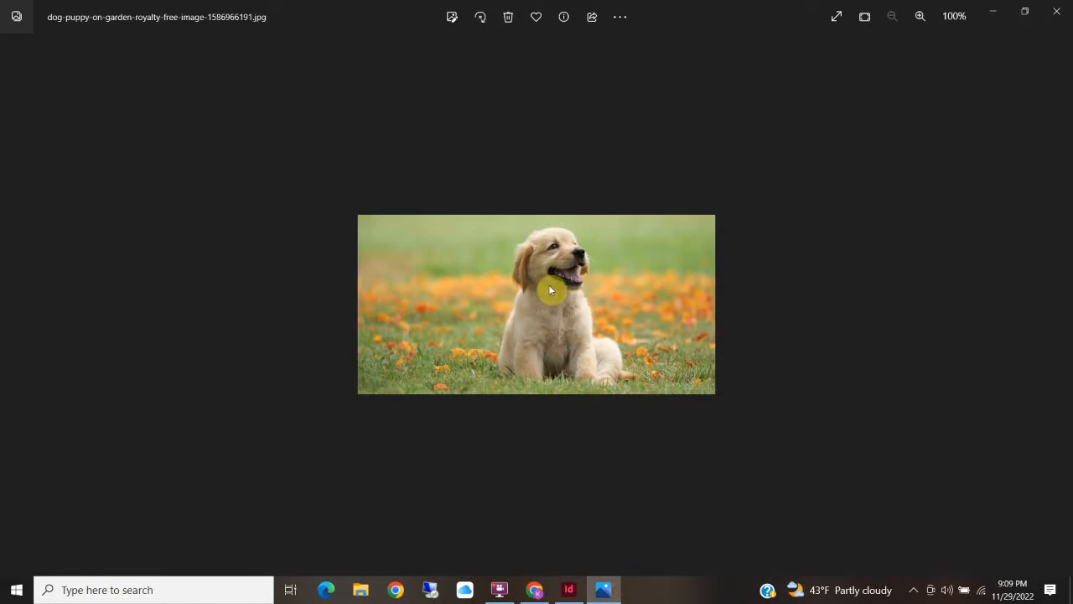
Examine how the puppy photo's pixels and edges look at high magnification compared with normal size.
scroll(567, 331, up, 10)
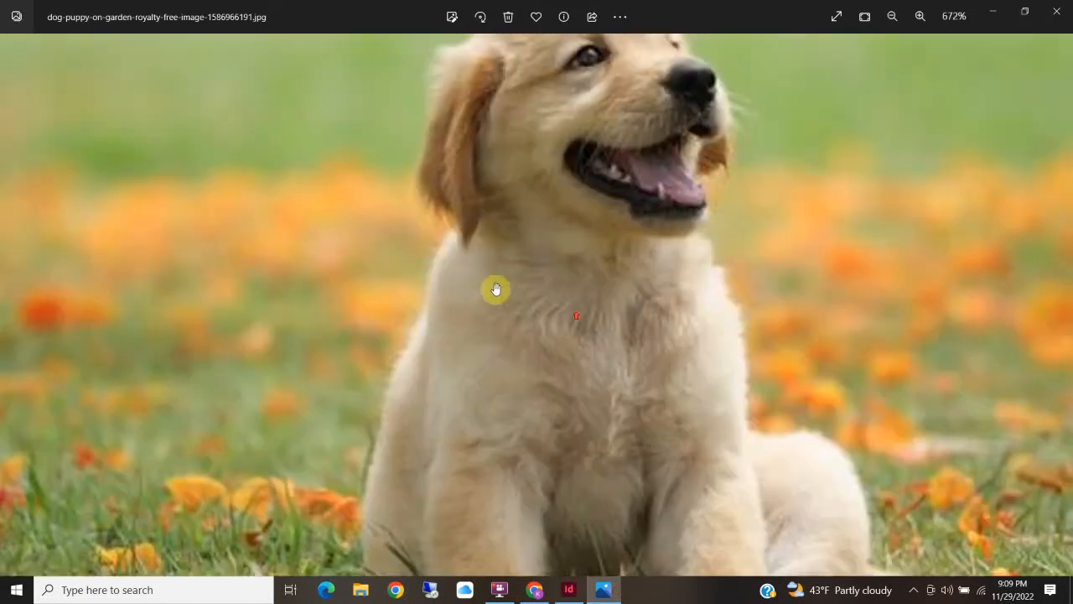
scroll(249, 243, up, 4)
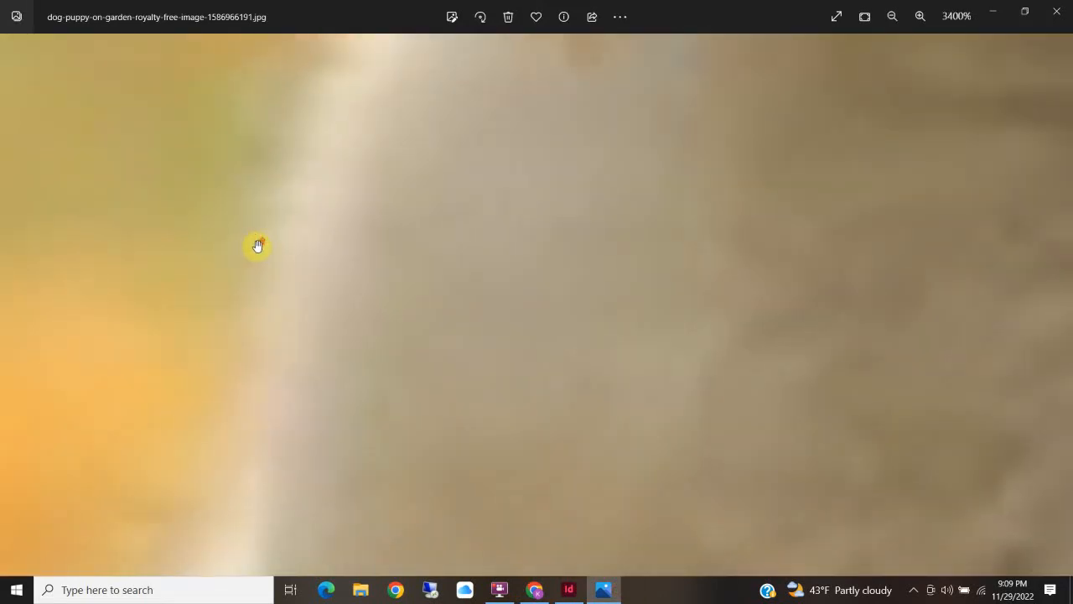
scroll(254, 266, down, 6)
scroll(255, 266, down, 4)
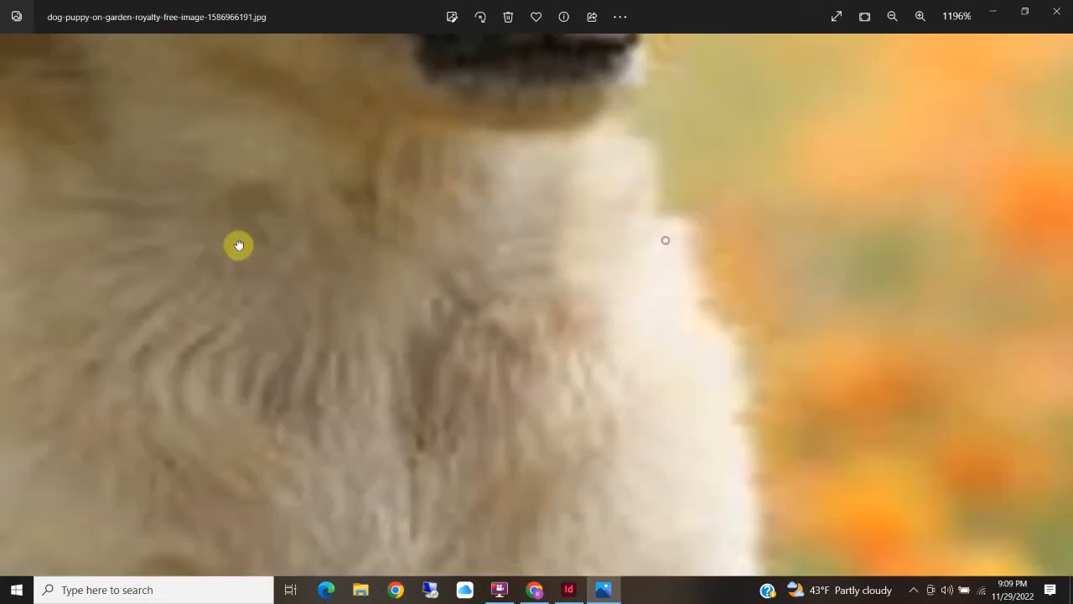
scroll(537, 270, down, 5)
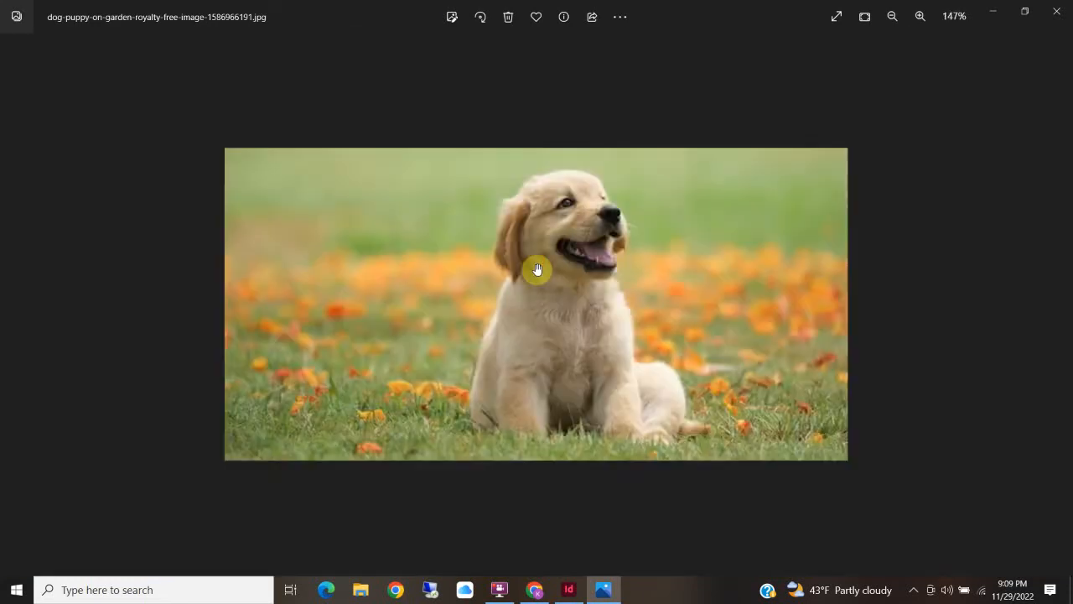
scroll(640, 221, up, 2)
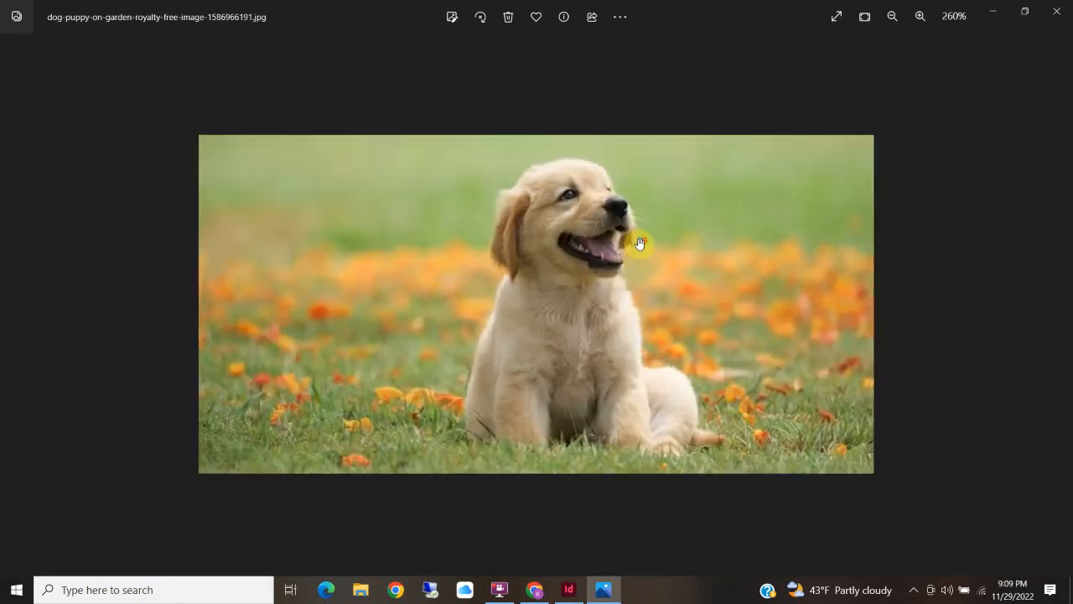
scroll(640, 243, down, 1)
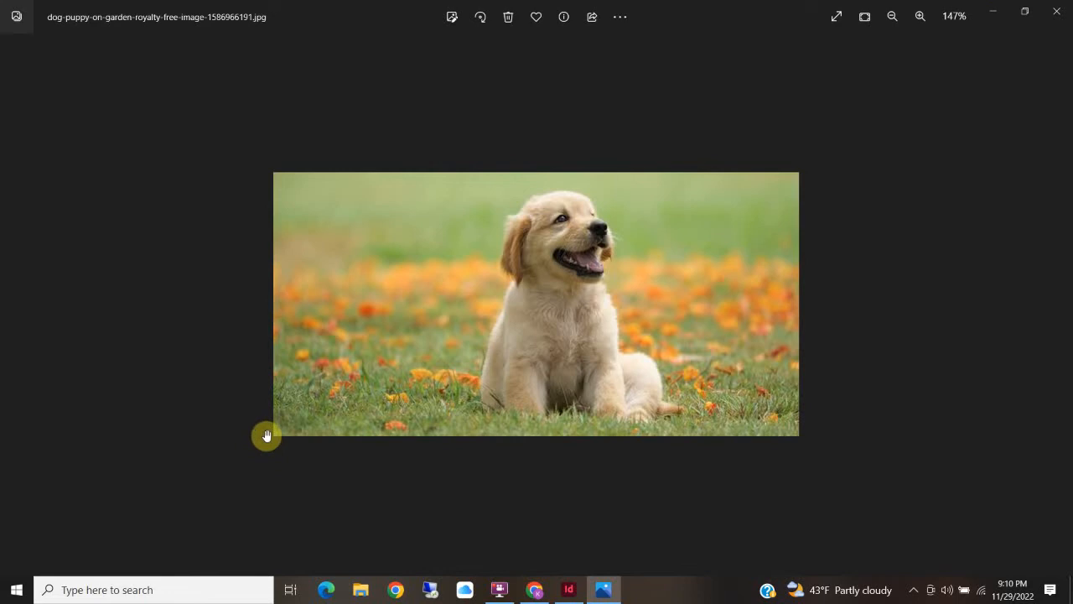
scroll(574, 293, up, 2)
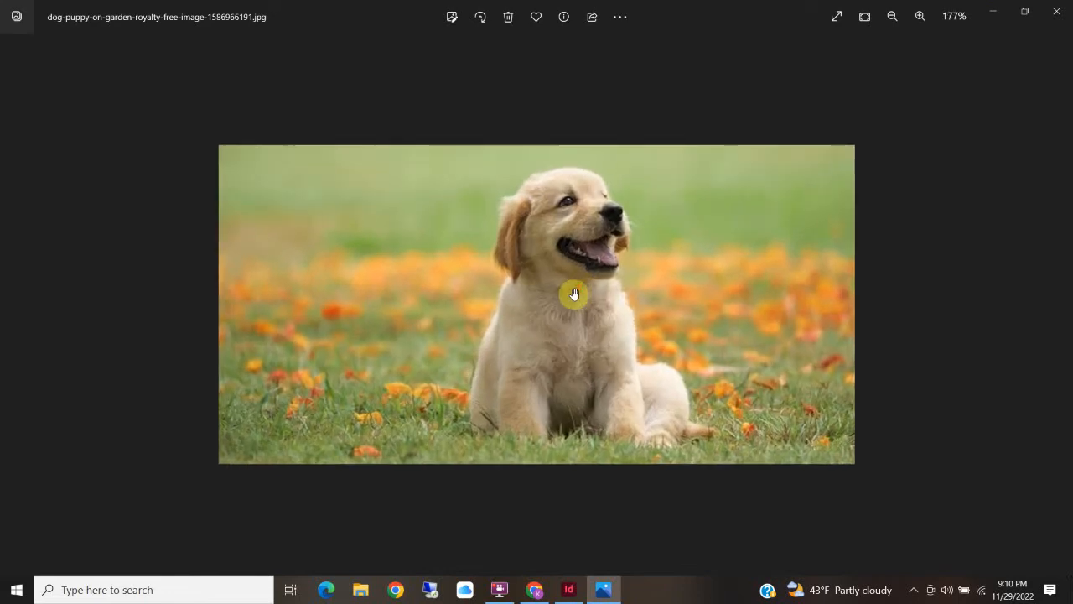
Launch Adobe Illustrator CS6 (64 Bit) and open the recent file BDSPortfolioDayPoster landscape graphiconly copy.svg.
click(149, 591)
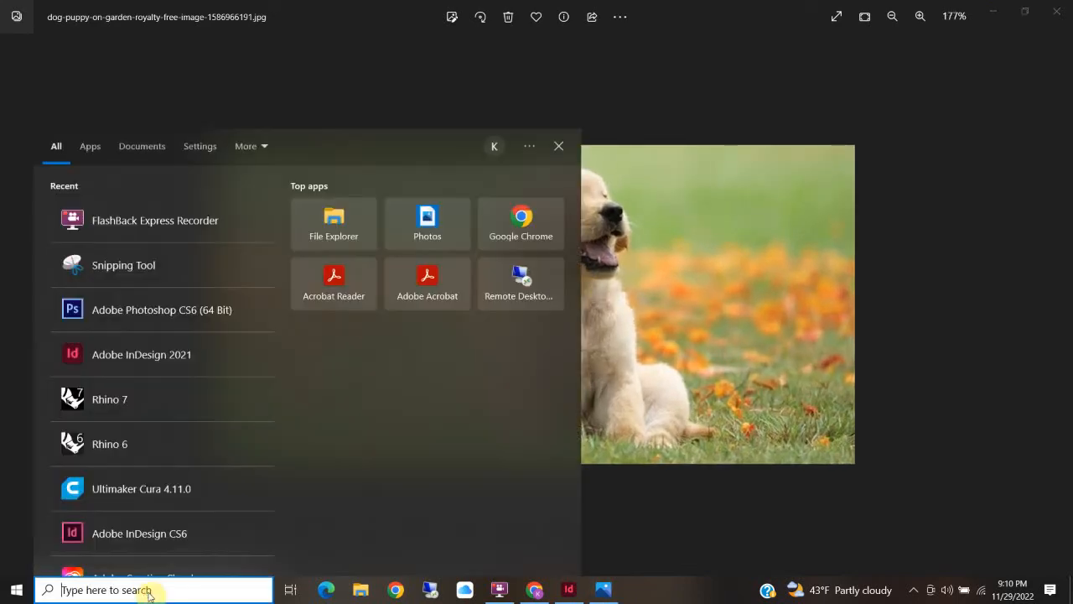
text(ill)
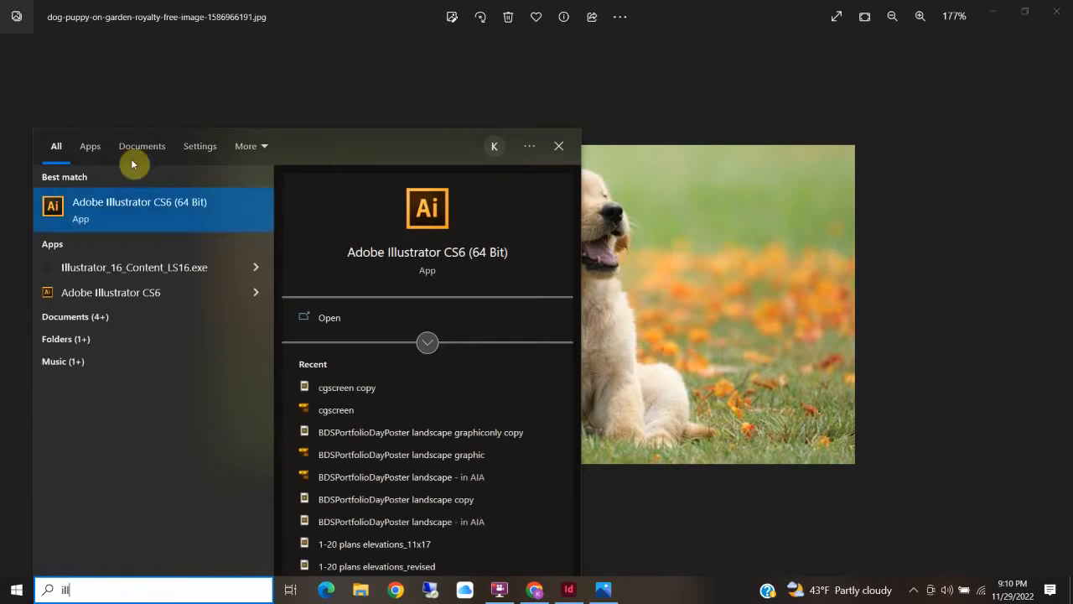
click(188, 213)
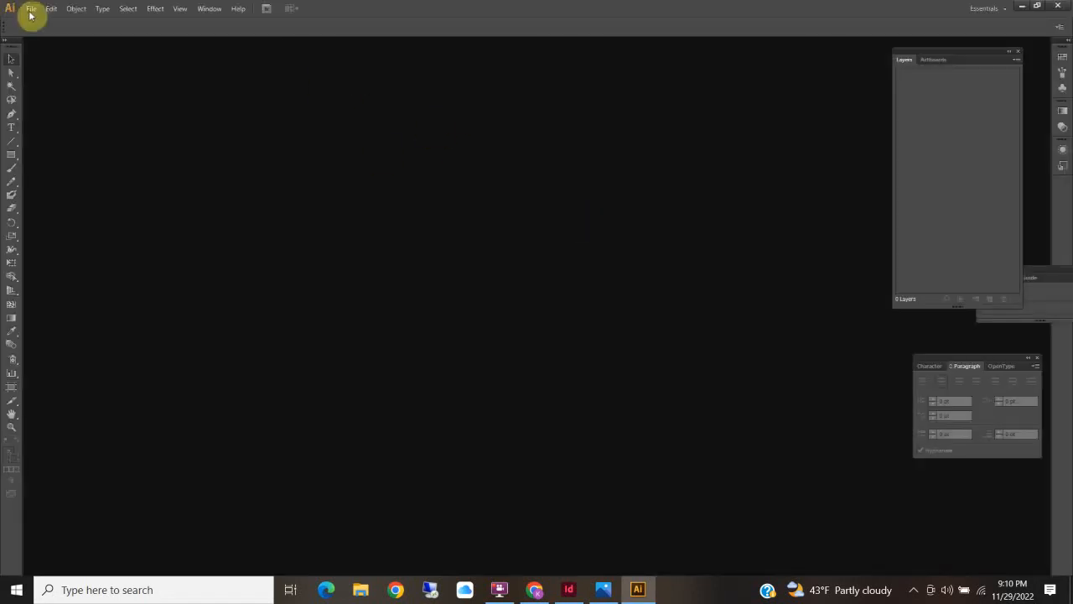
click(30, 14)
mouse_move(105, 62)
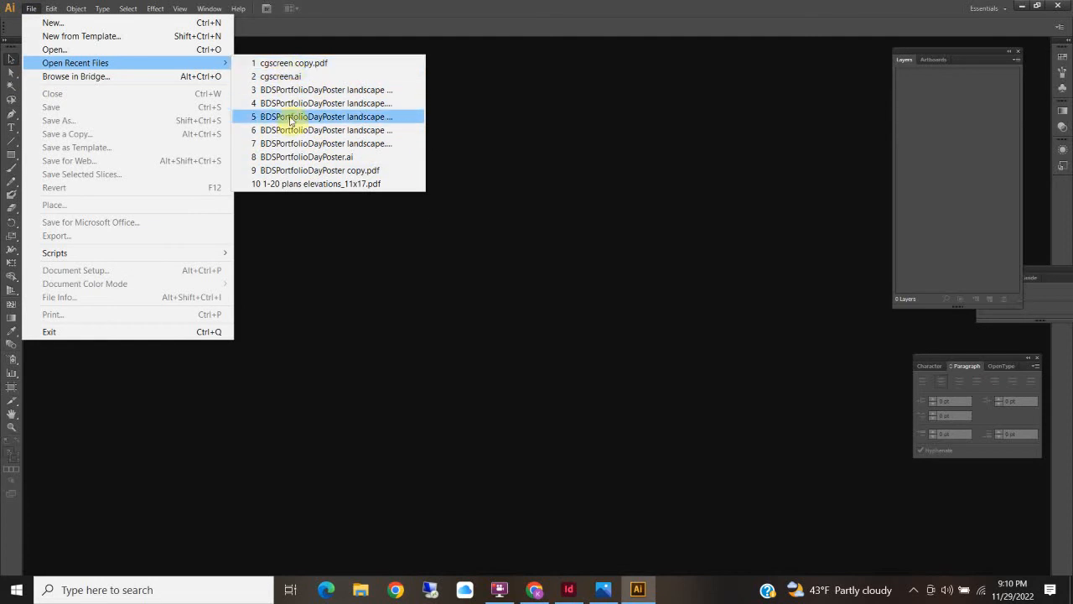
click(285, 90)
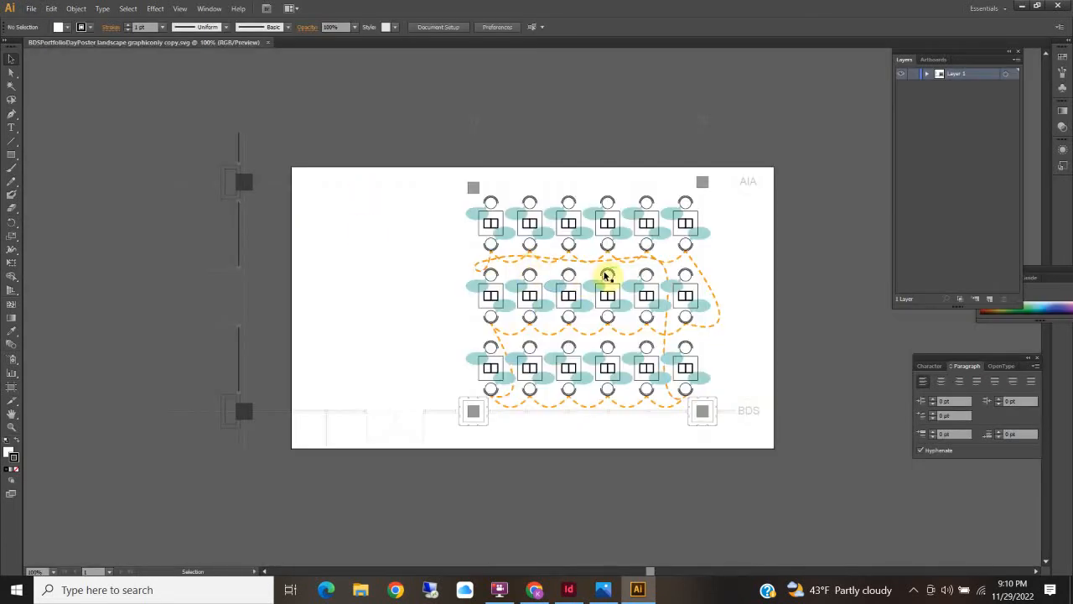
Examine the edges of the teal speech bubbles and black chair outlines in the vector drawing at high magnification.
scroll(607, 275, up, 9)
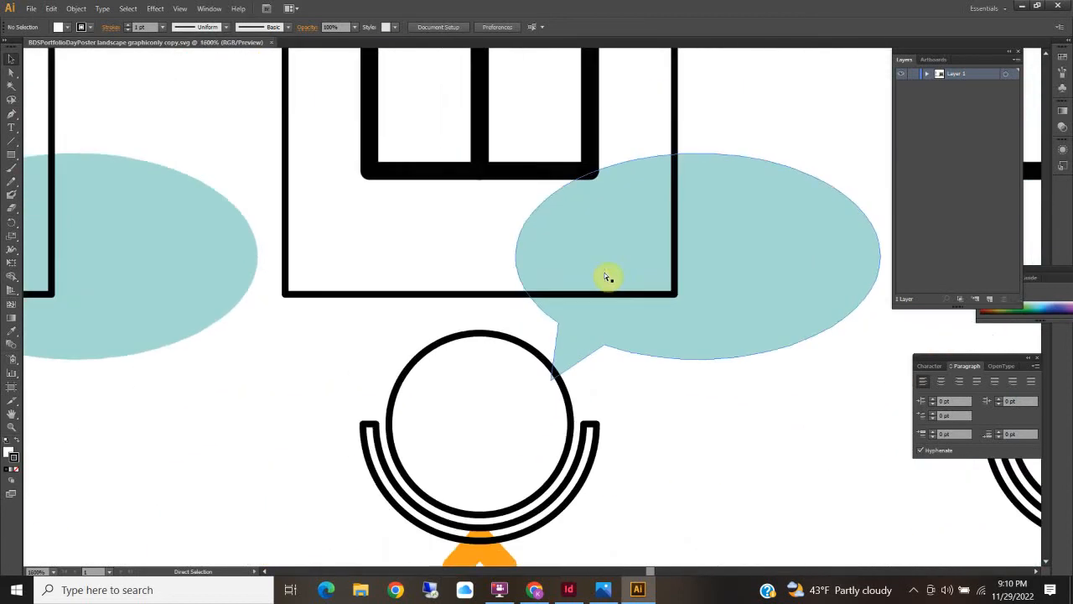
scroll(607, 276, up, 3)
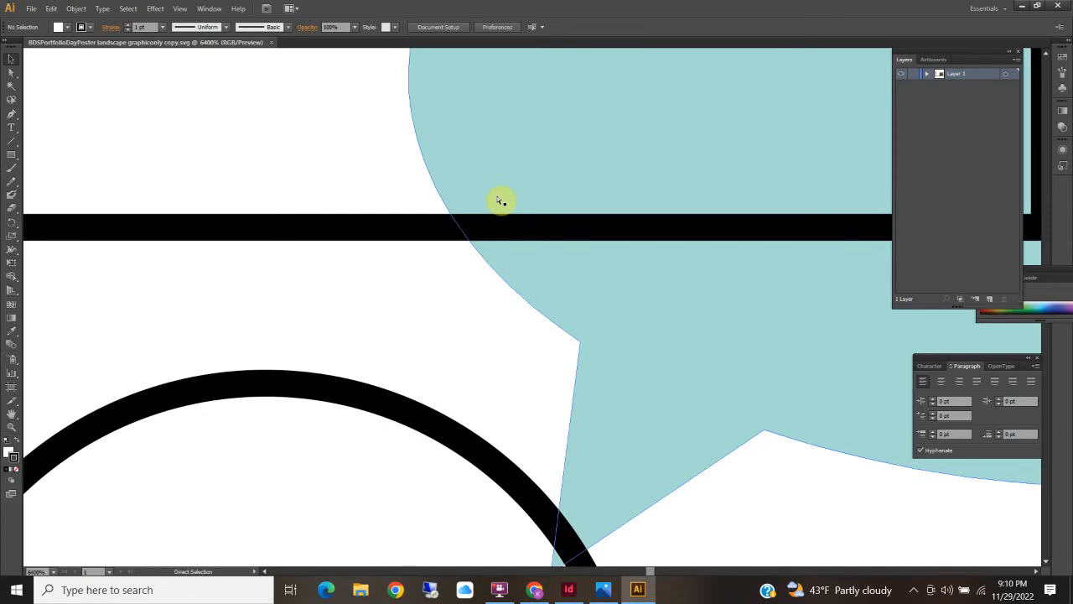
scroll(500, 201, down, 12)
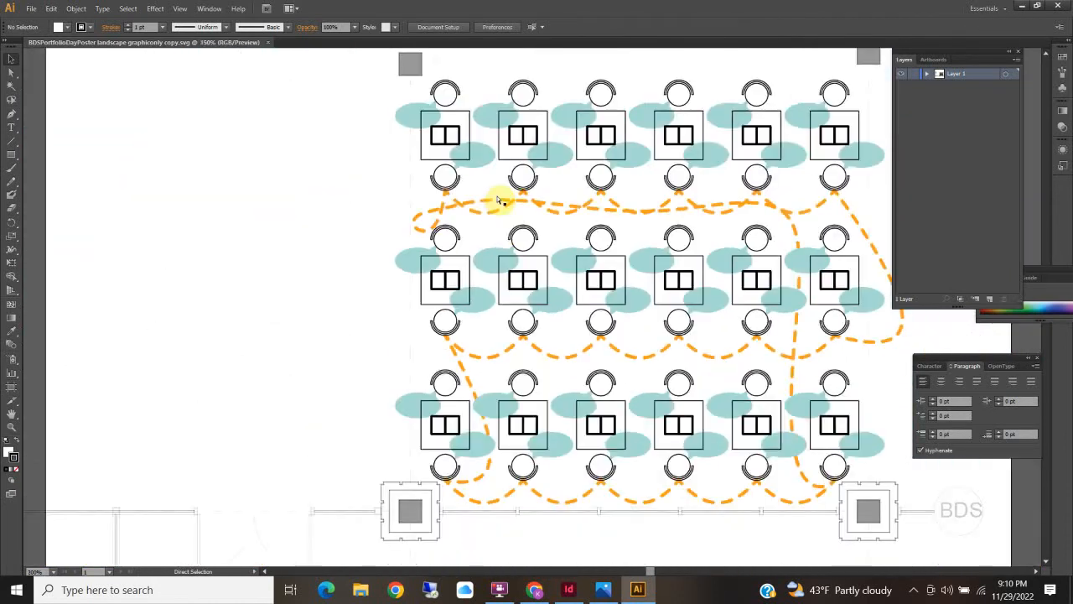
scroll(501, 201, down, 3)
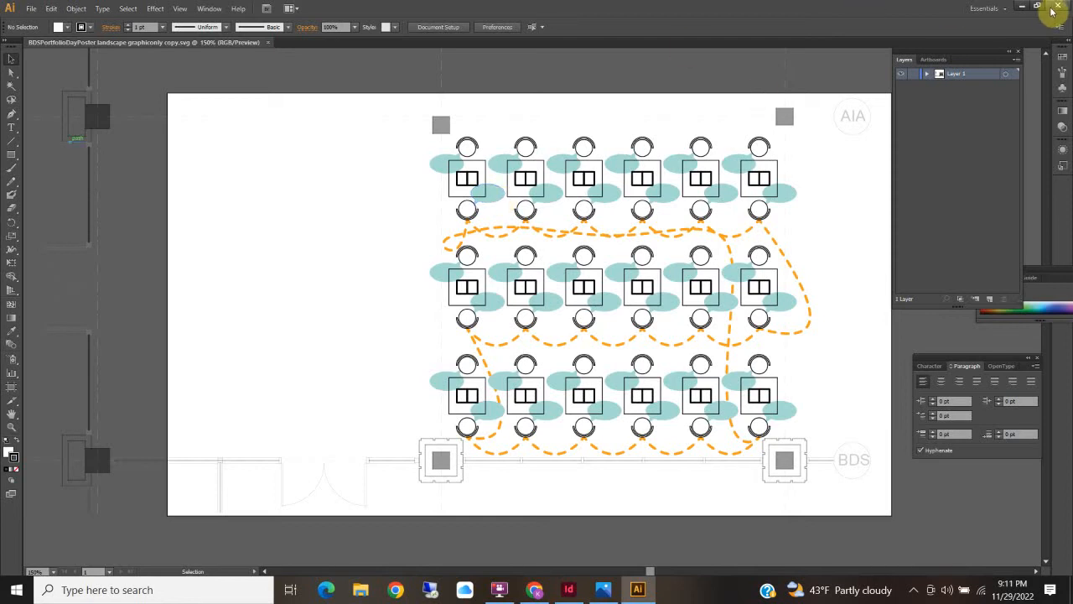
Minimize Illustrator, the photo viewer and the browser to return to the InDesign template, and deselect the logo frame.
click(1023, 7)
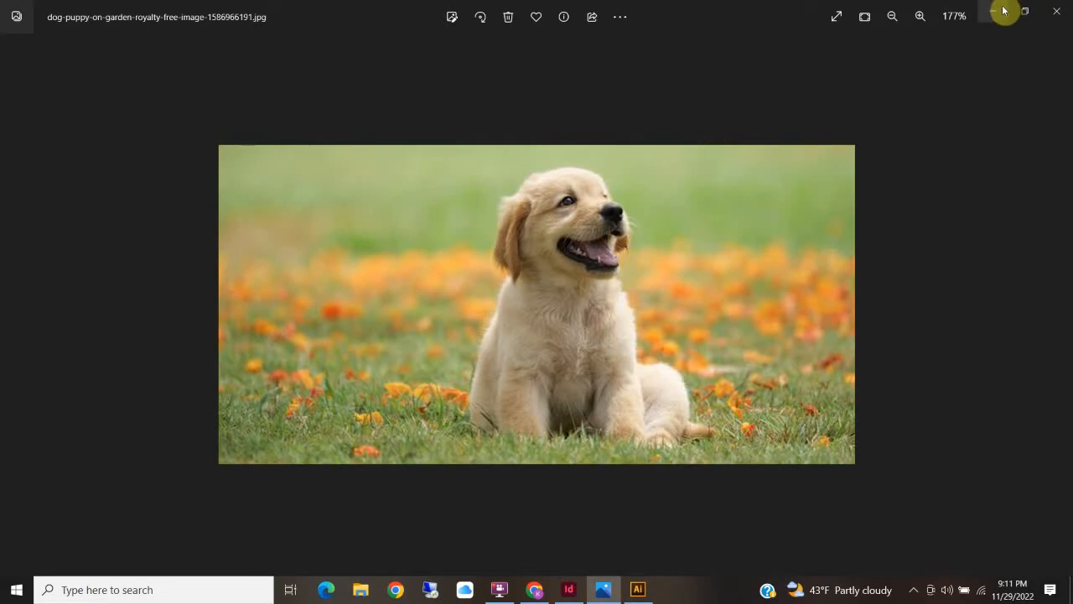
click(1000, 9)
click(992, 10)
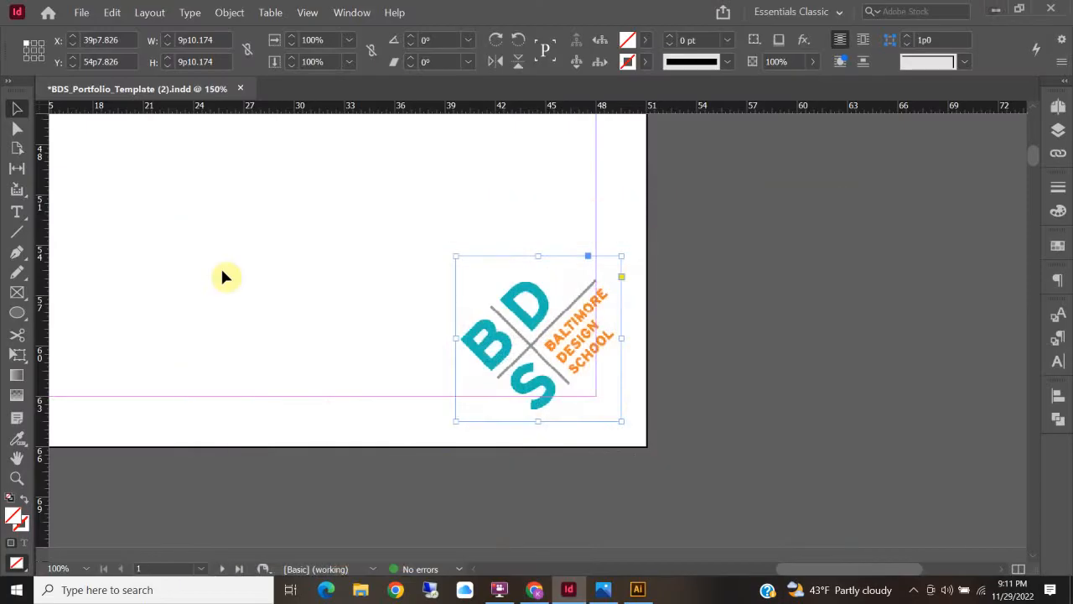
click(839, 317)
Look over the template's cover and its first inner spreads, and return to the cover's title text.
scroll(736, 302, down, 5)
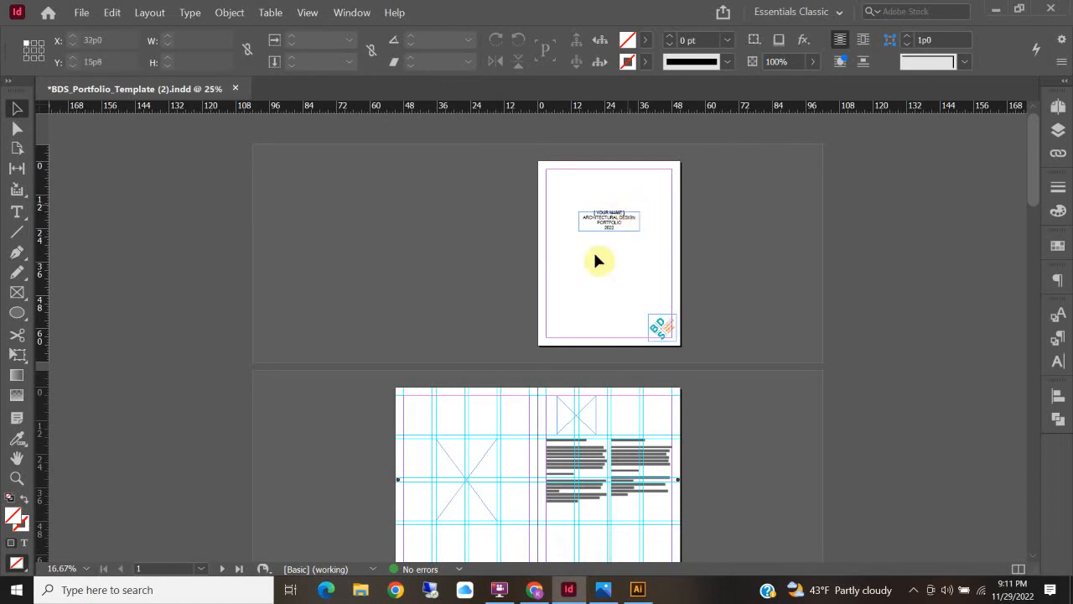
scroll(604, 503, down, 3)
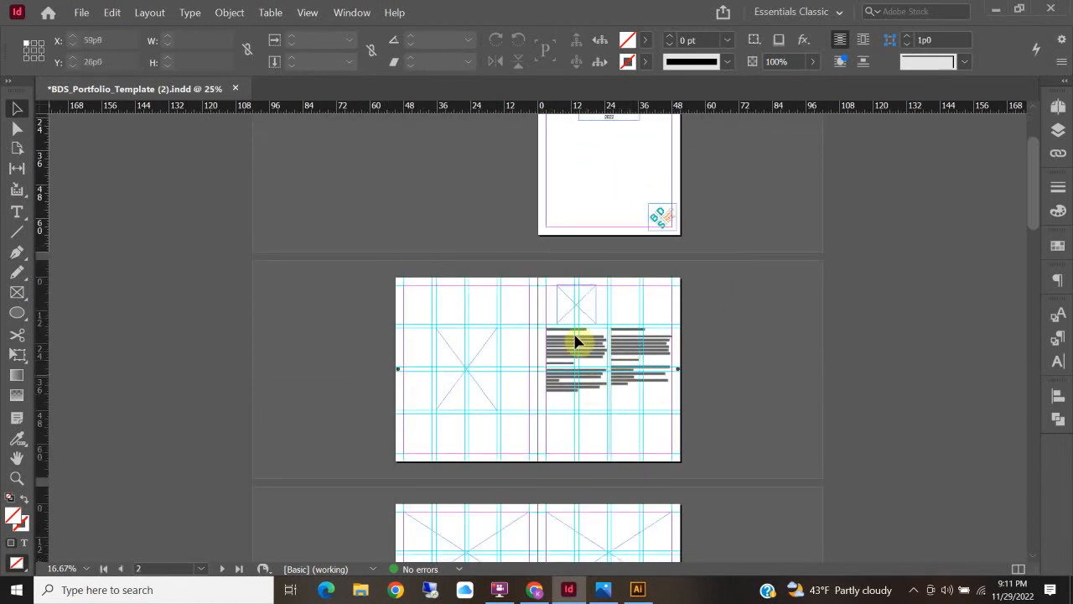
scroll(553, 428, down, 3)
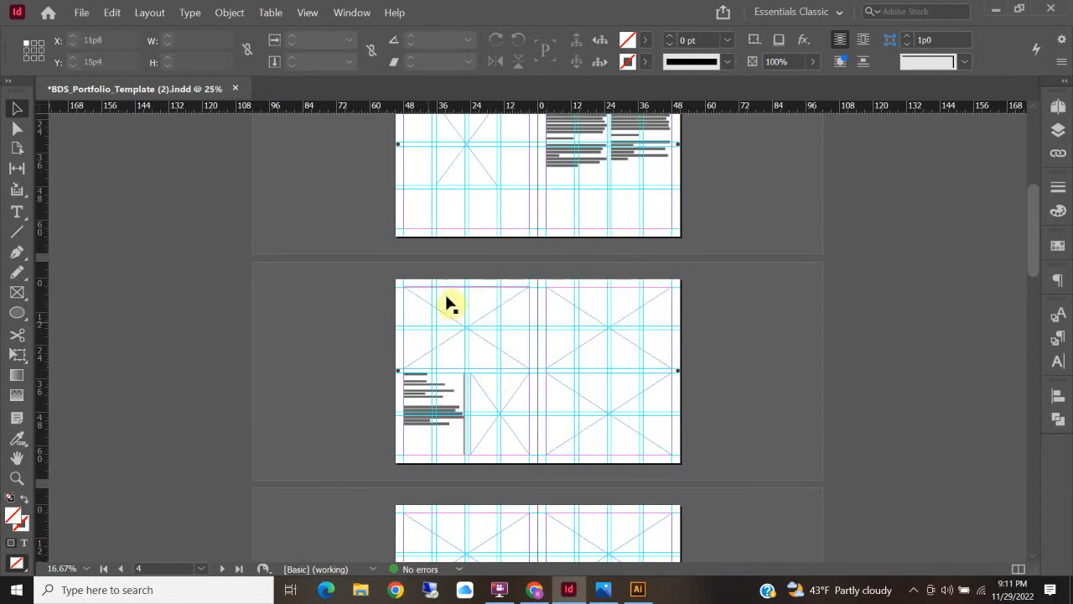
scroll(445, 176, up, 5)
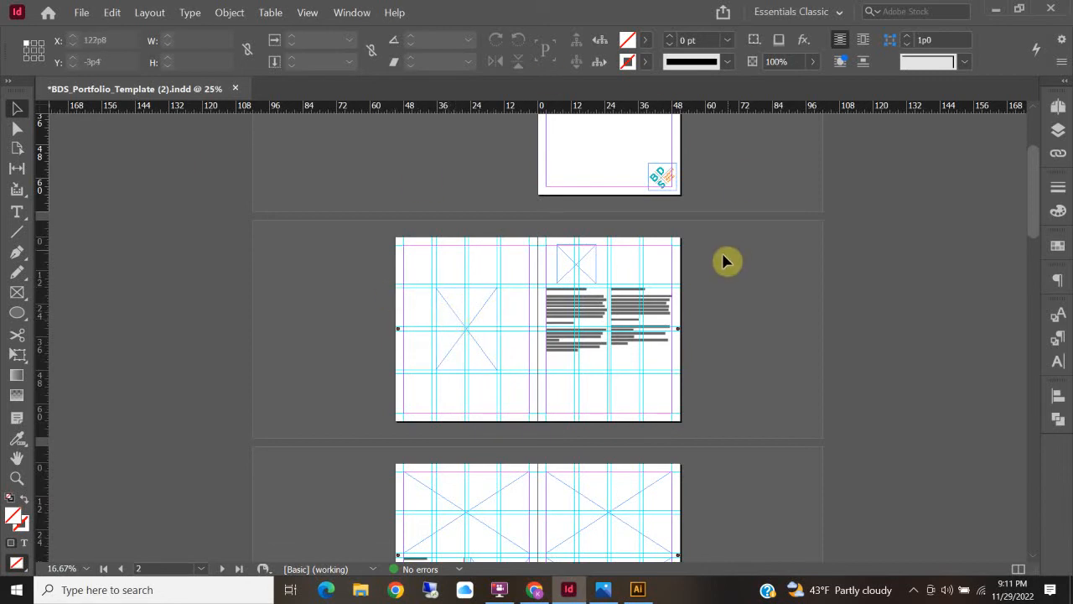
scroll(732, 265, up, 3)
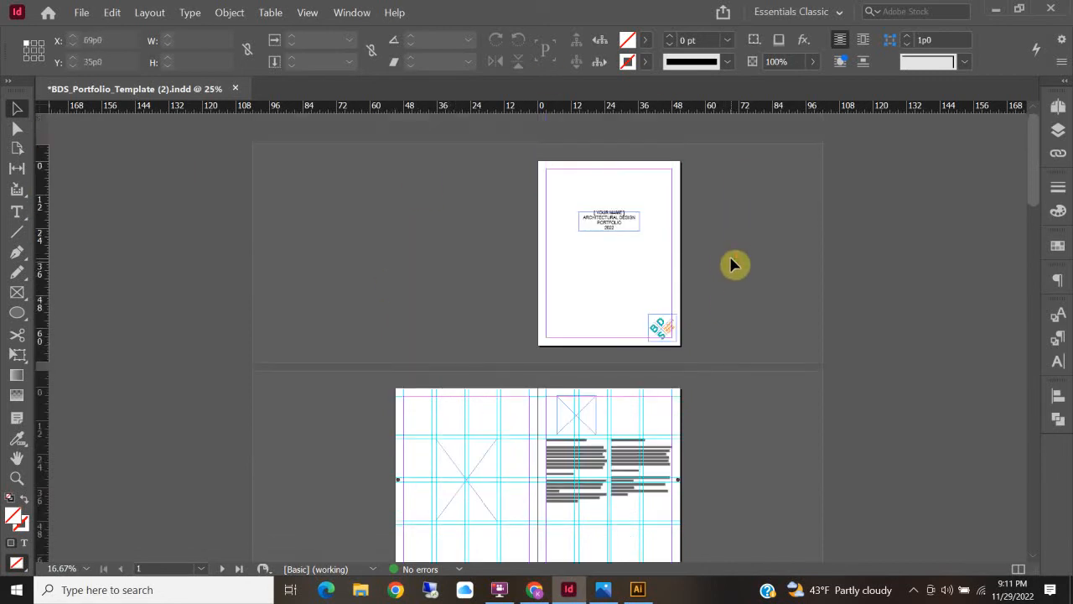
scroll(731, 265, up, 2)
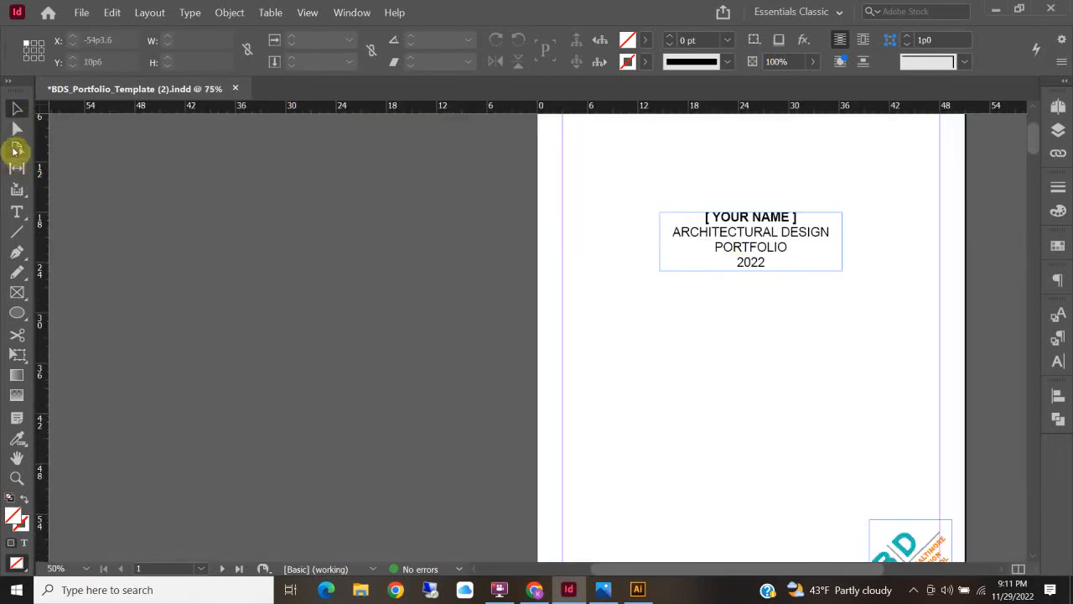
Add a text frame about 32 by 13 picas below the cover title, containing the sample text "9t7tpgugigiu".
click(17, 212)
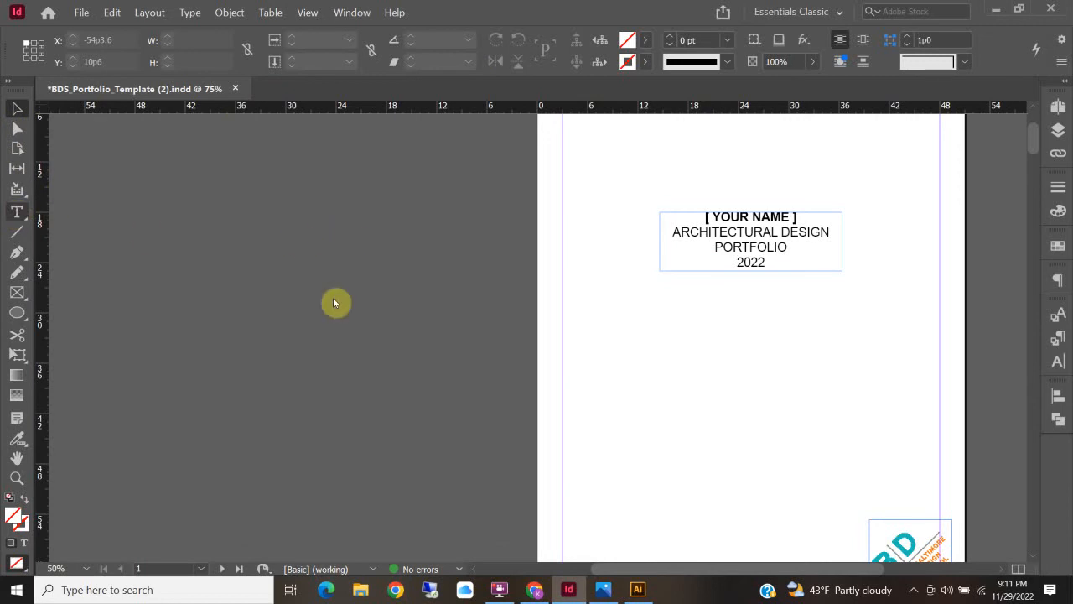
drag(581, 317, 848, 430)
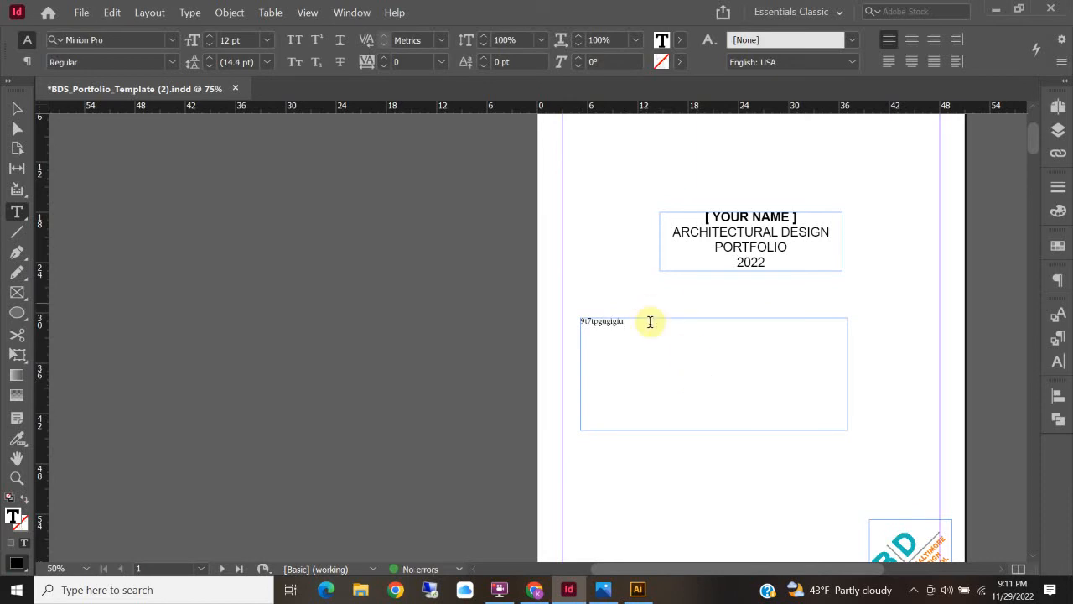
Set all of the sample text in the Impact font at 36 pt.
drag(638, 329, 538, 328)
drag(632, 321, 570, 315)
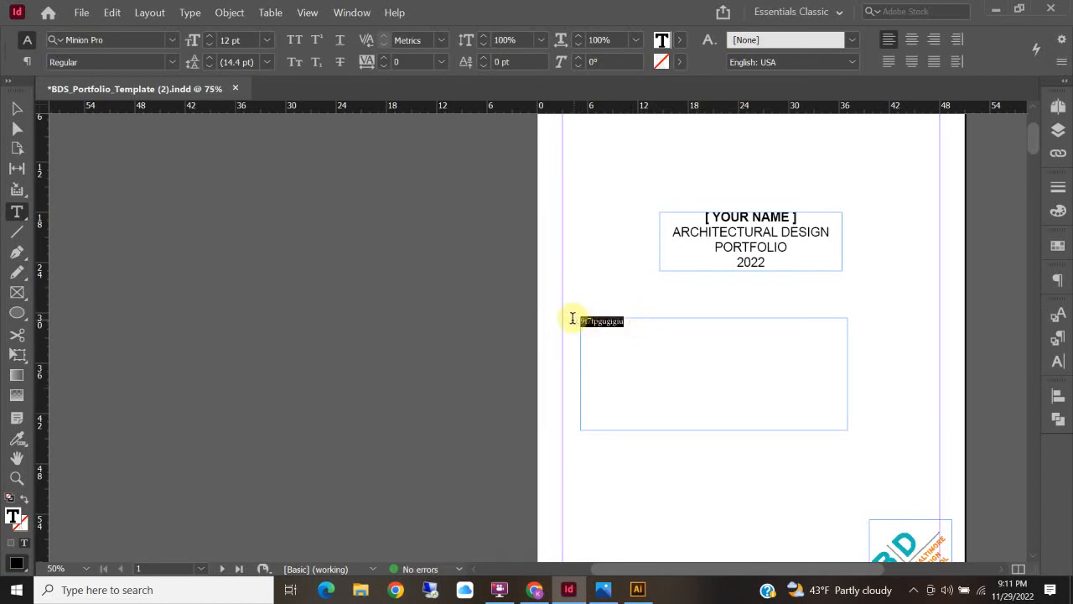
click(178, 43)
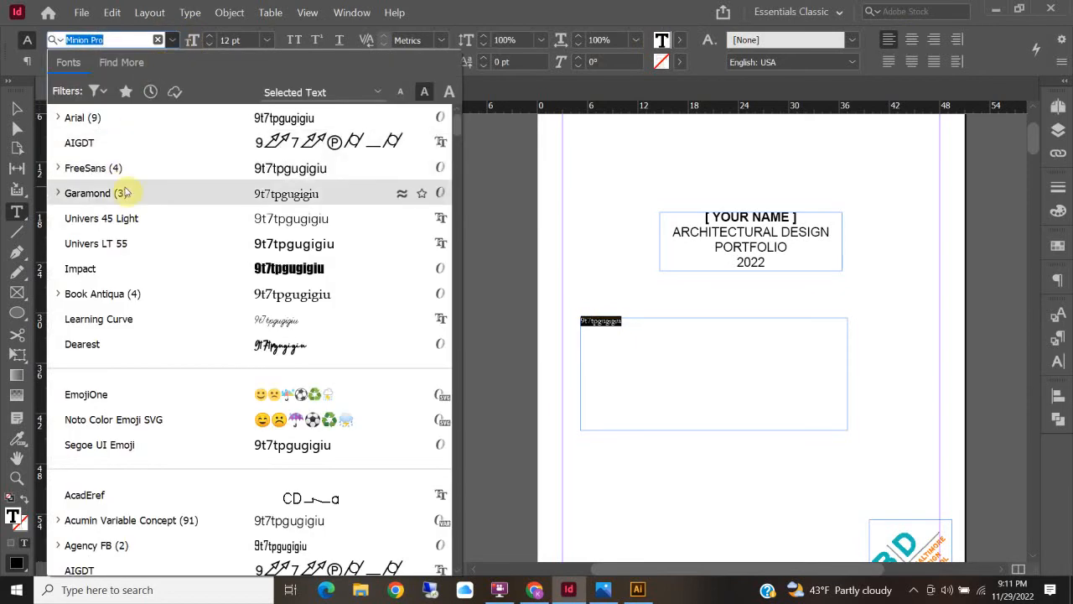
click(114, 268)
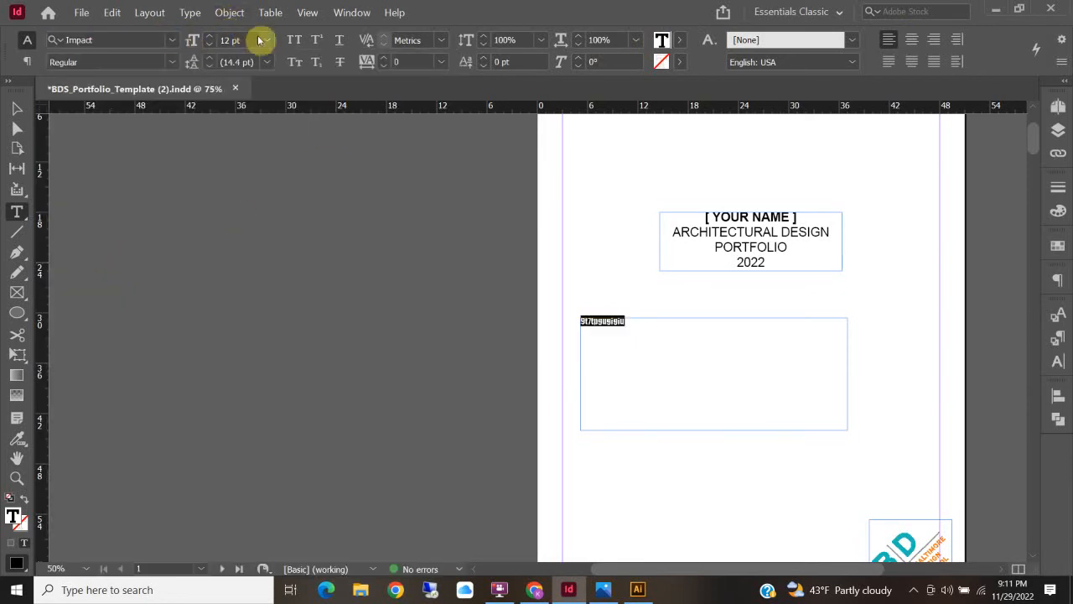
click(265, 39)
click(237, 263)
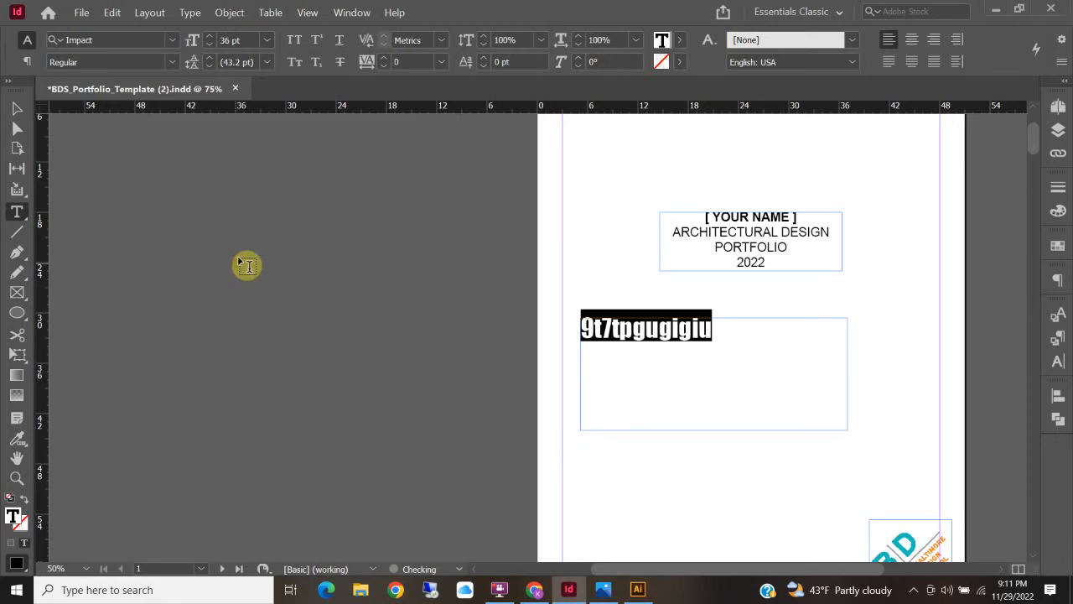
Check the font styles offered for Impact, and change the sample text's font to Arial.
click(175, 65)
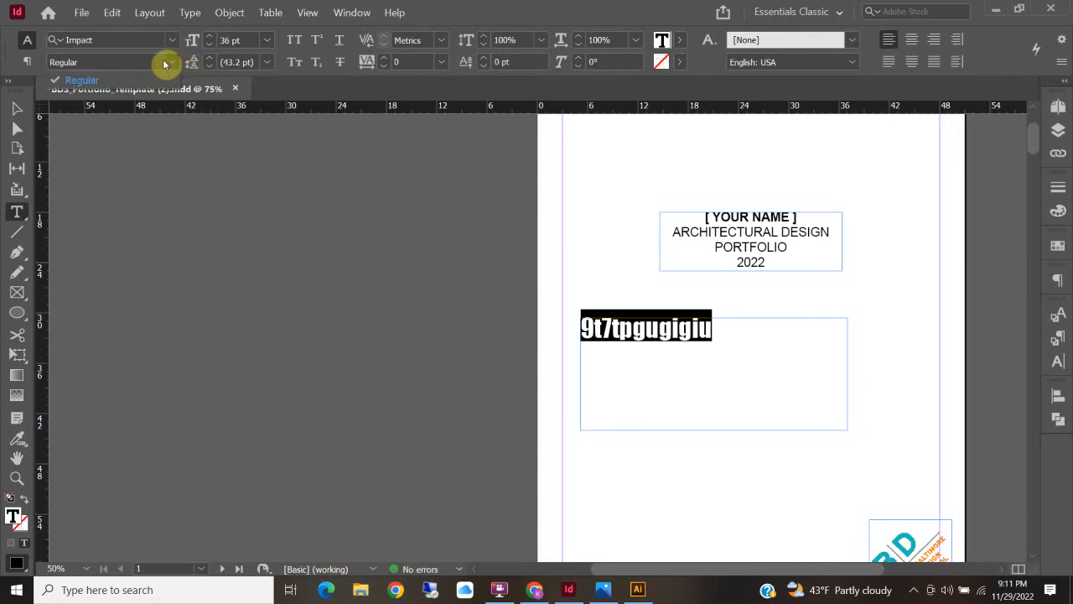
click(167, 63)
click(172, 39)
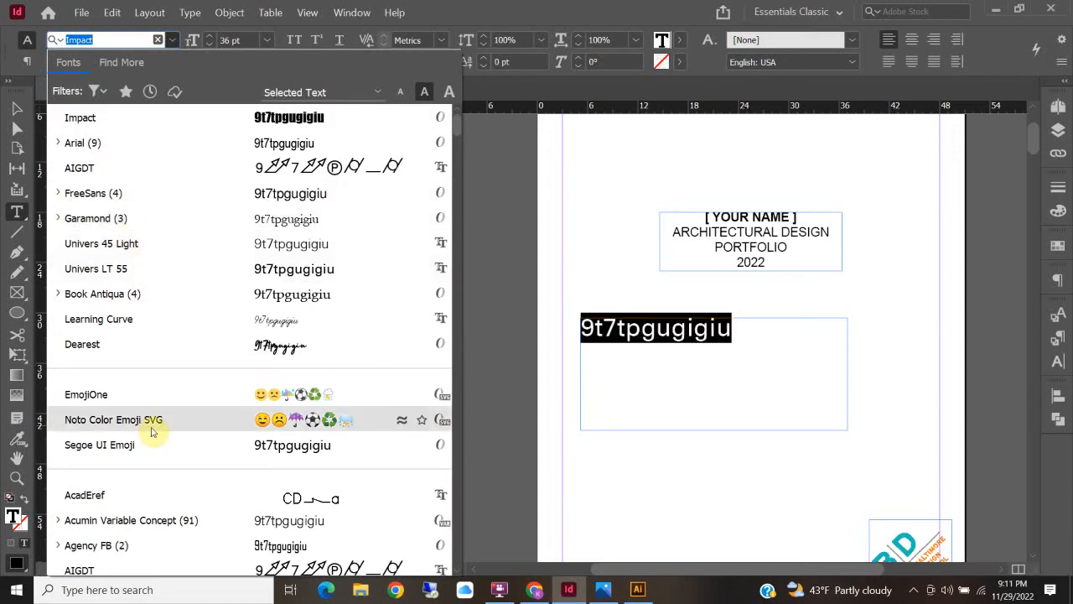
scroll(147, 425, down, 2)
scroll(100, 556, down, 5)
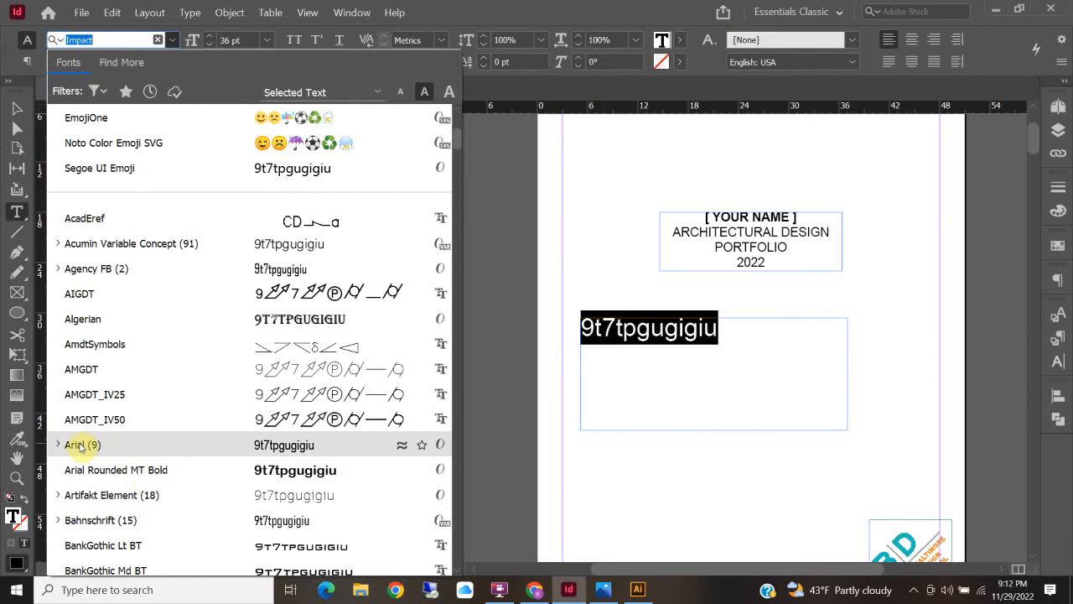
click(80, 446)
Try the Bold style on the sample text, and settle on Narrow Bold.
click(172, 62)
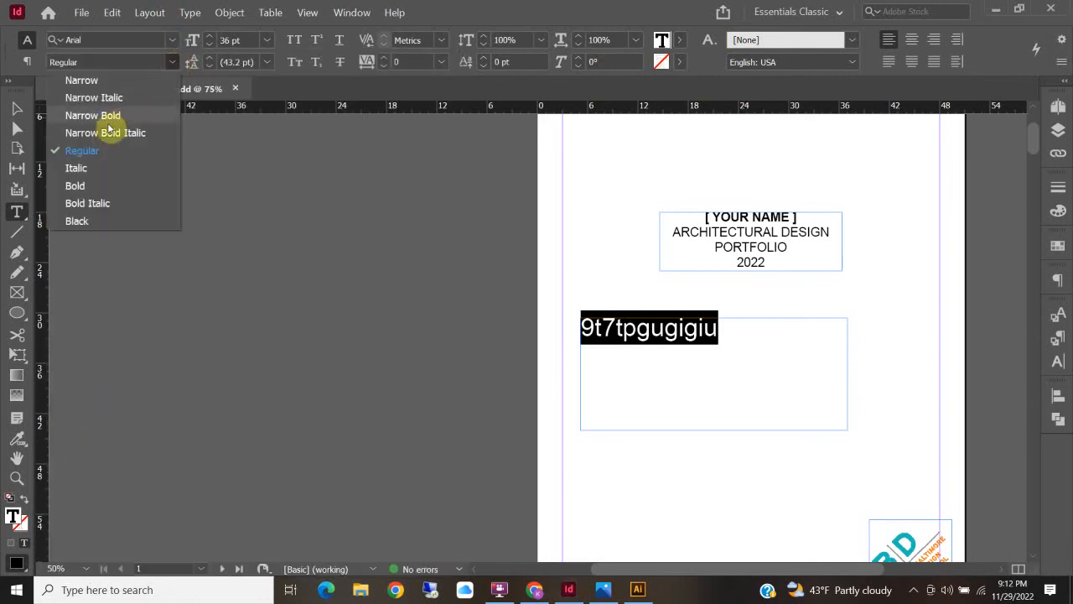
click(99, 185)
click(114, 63)
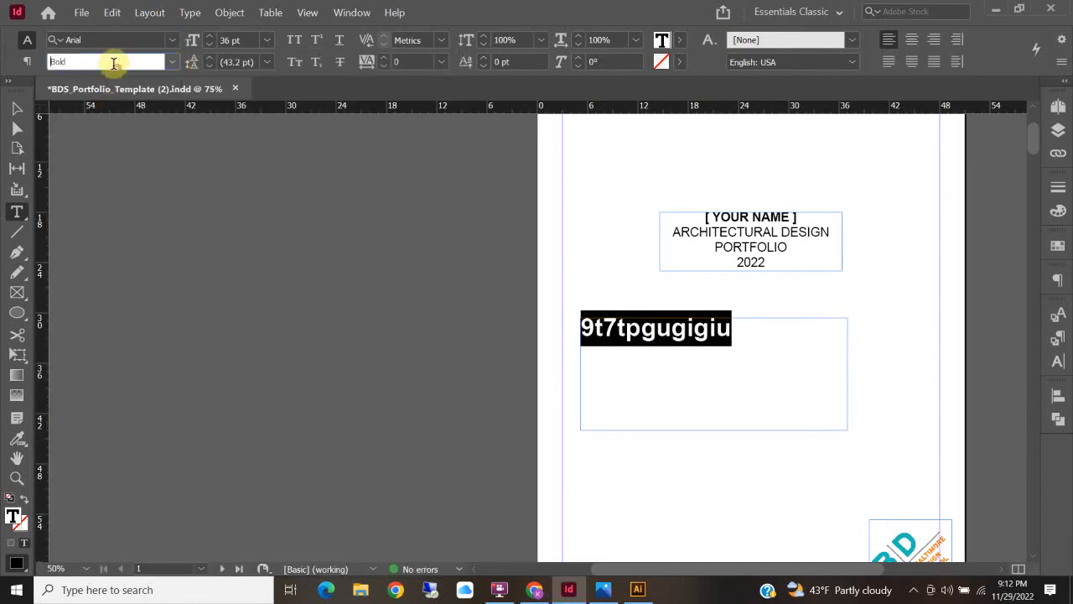
click(171, 64)
click(101, 114)
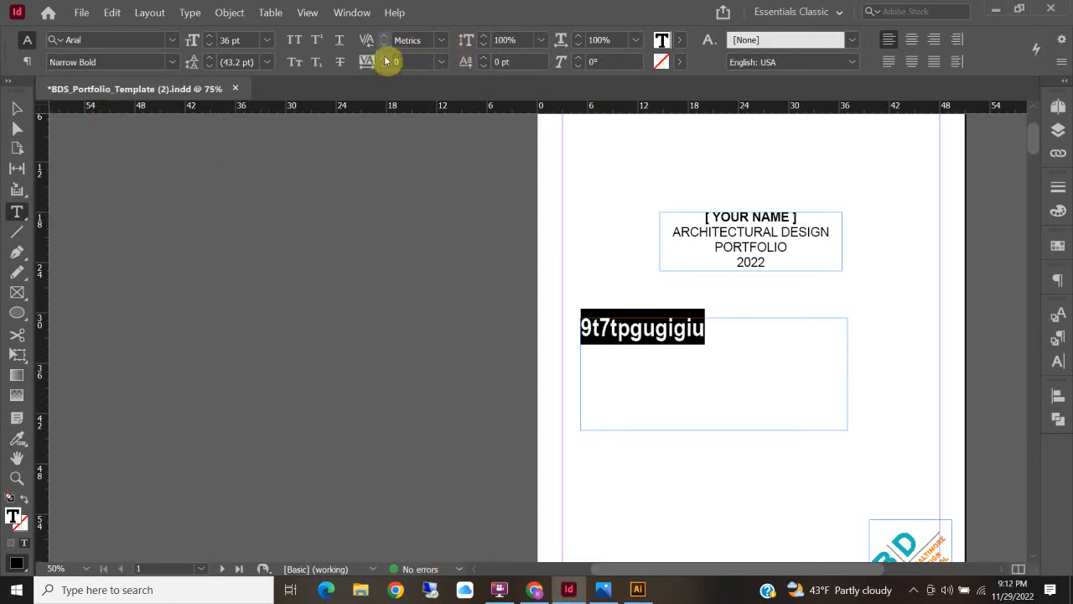
Stretch the sample text vertically to a vertical scale of 128%.
click(485, 38)
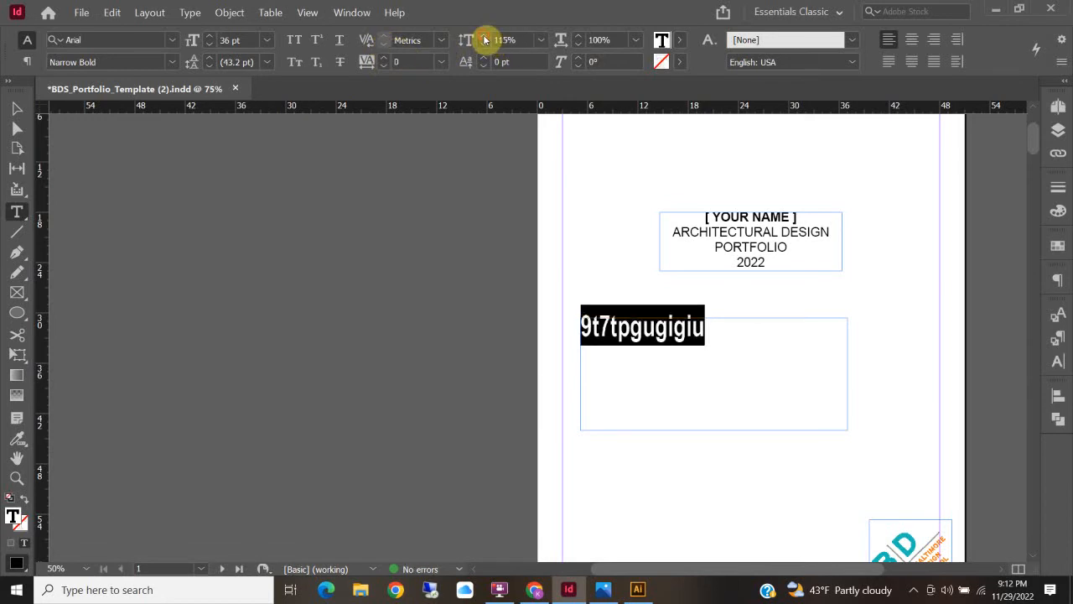
click(484, 38)
click(485, 38)
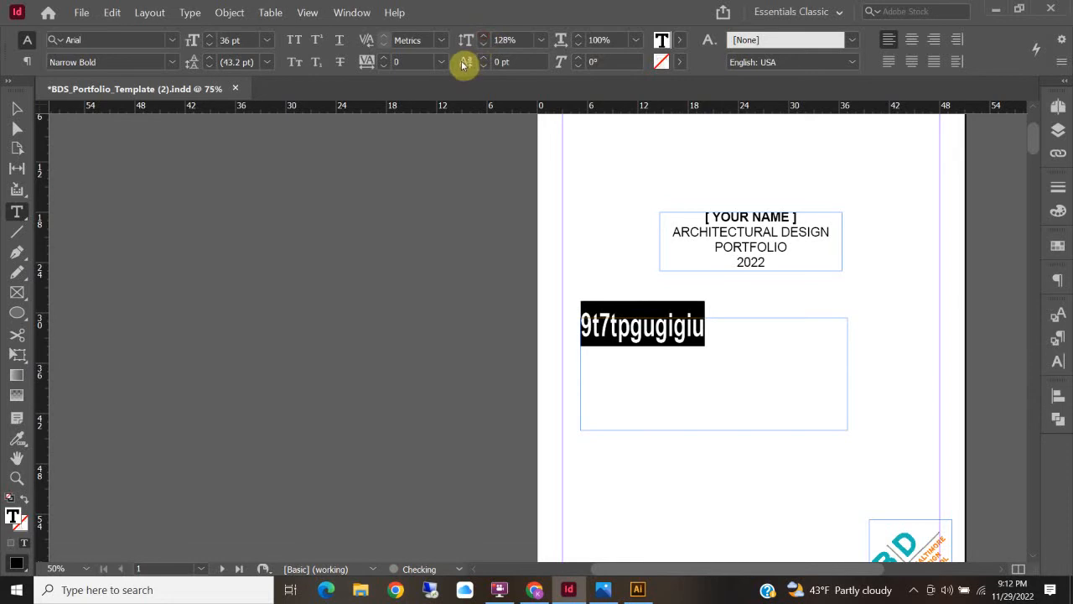
Narrow the sample text by reducing its horizontal scale to 83%.
click(577, 49)
click(577, 48)
click(577, 47)
click(577, 47)
click(577, 46)
click(576, 45)
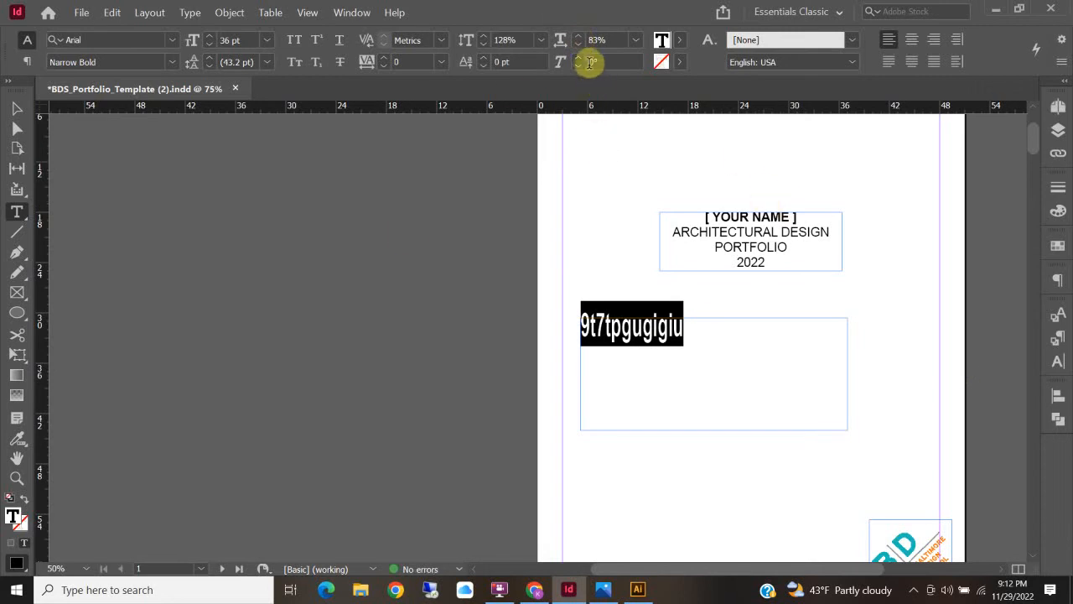
Slant the sample text with a skew of 7°.
click(584, 60)
click(584, 60)
click(587, 61)
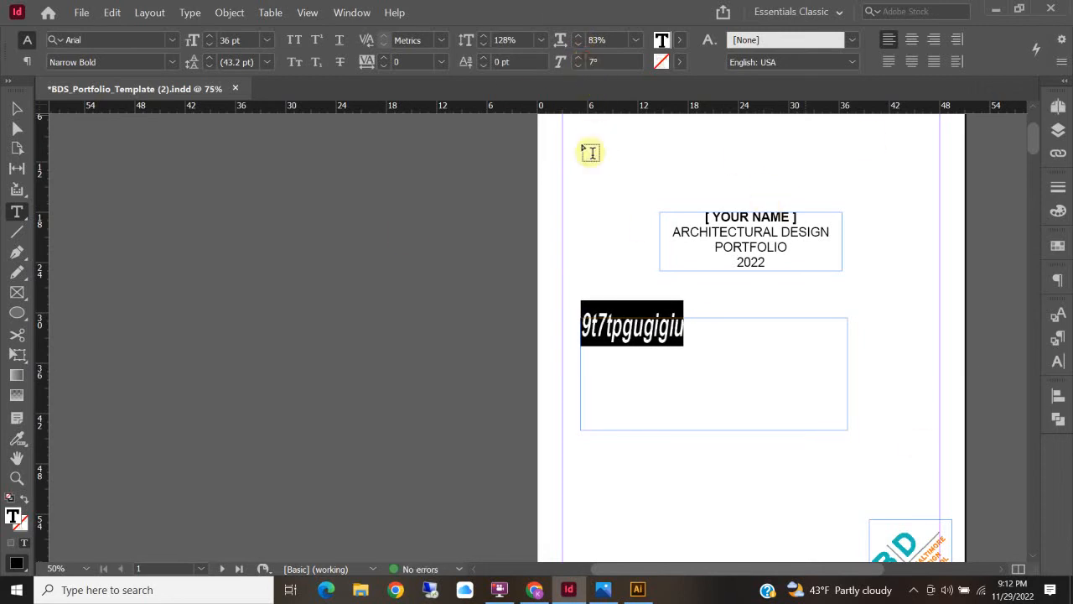
Reselect the whole sample text and create a new fill swatch for it from the black swatch.
click(17, 109)
double_click(675, 327)
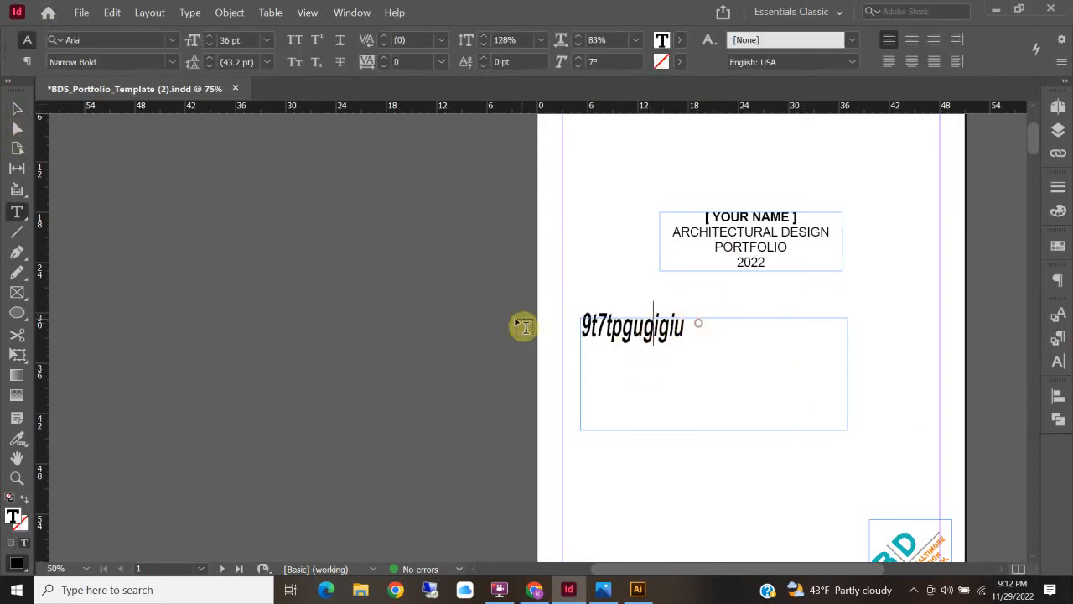
drag(695, 320, 505, 326)
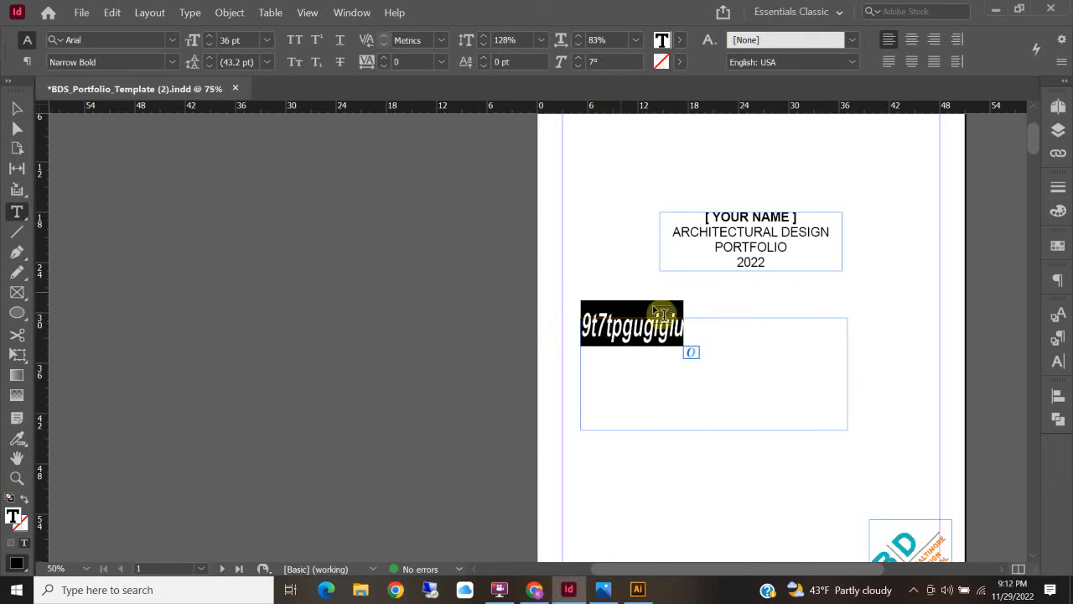
click(676, 41)
scroll(541, 193, down, 1)
scroll(532, 221, up, 1)
scroll(532, 220, down, 1)
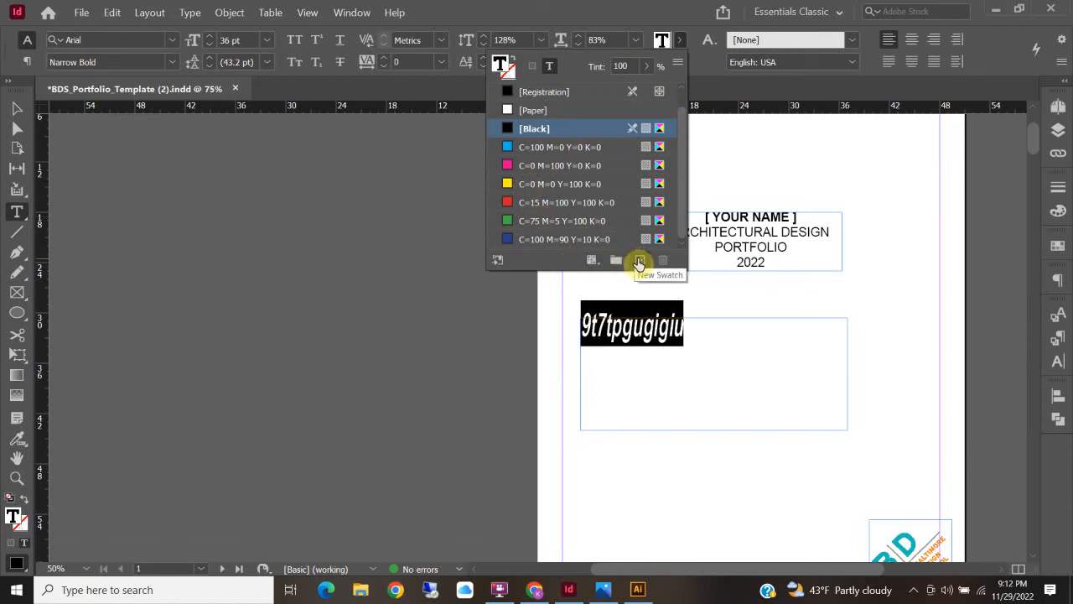
click(639, 263)
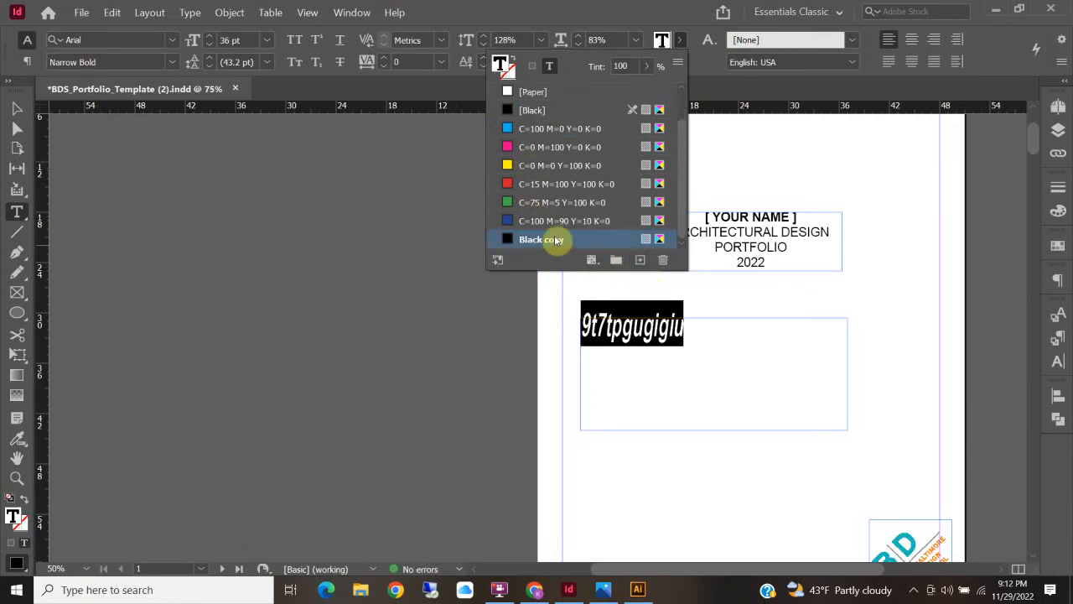
Open the options of the Black copy swatch and browse the colors in the HKS E color mode.
double_click(509, 240)
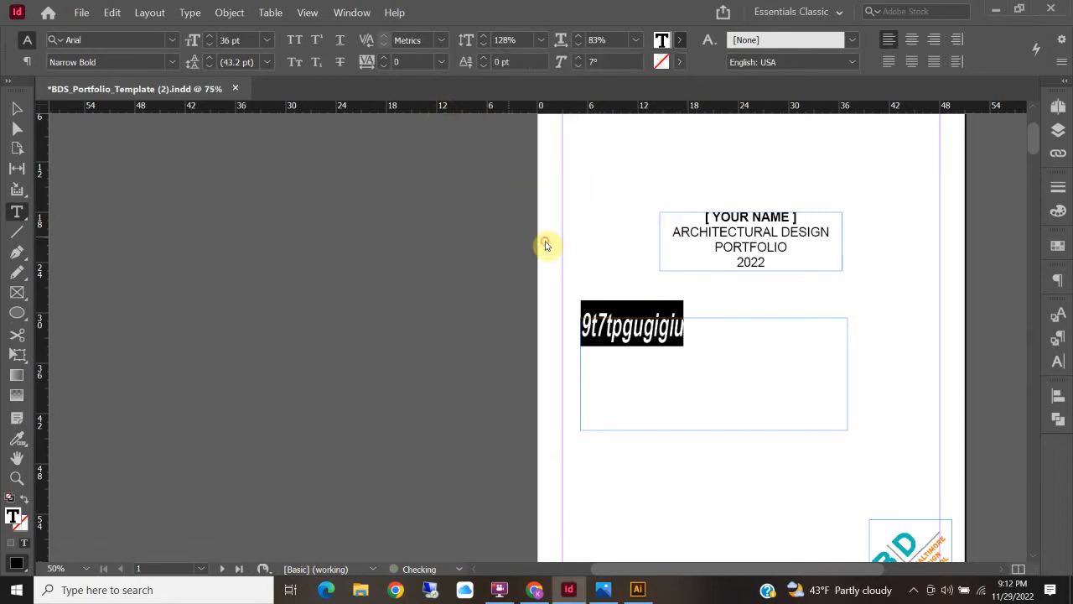
drag(441, 272, 479, 299)
click(460, 232)
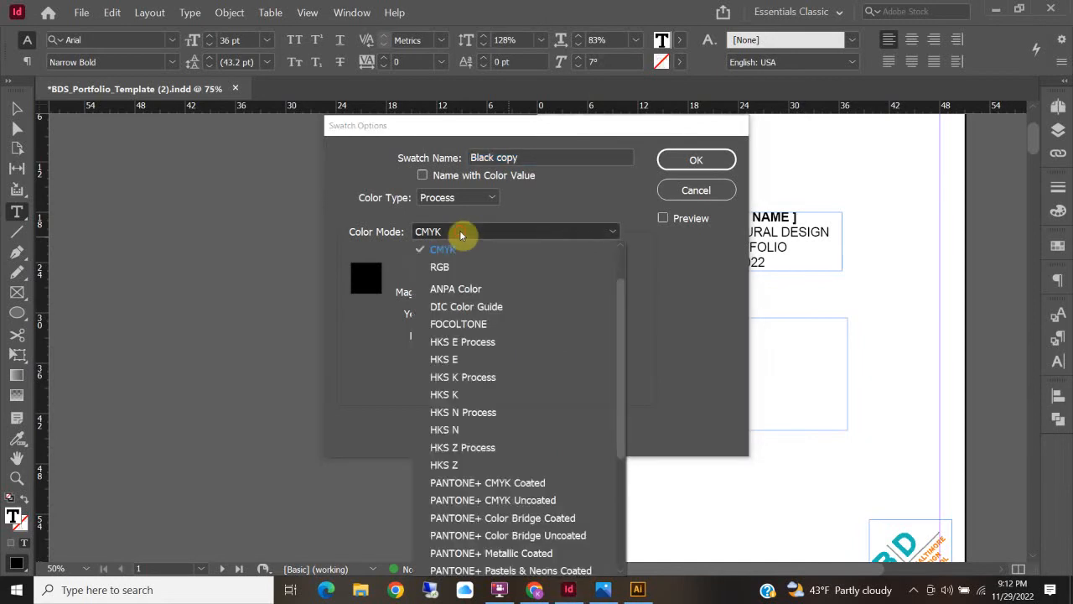
click(471, 359)
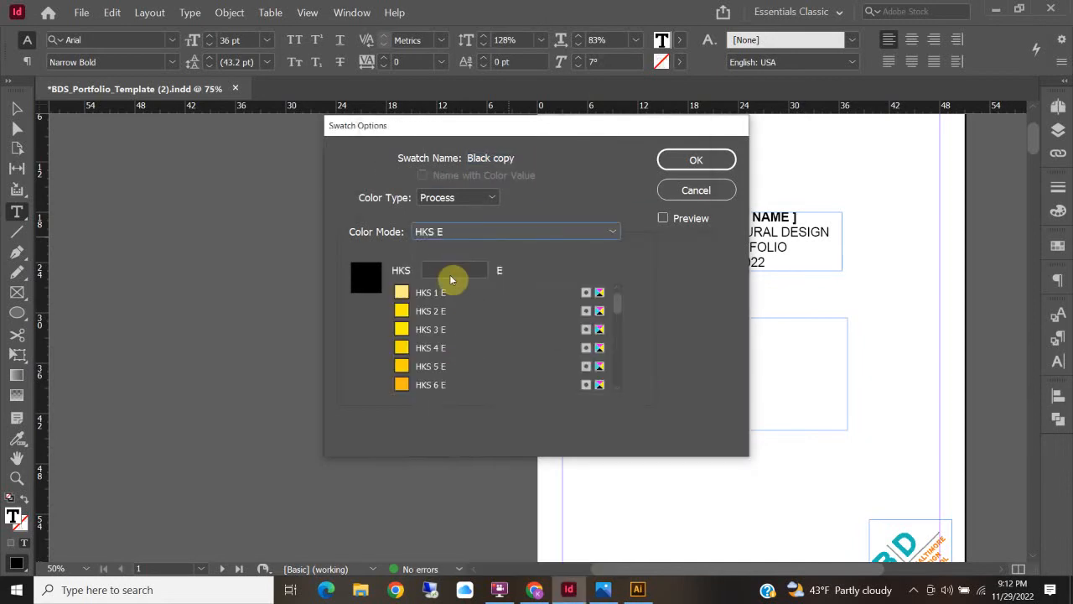
scroll(411, 325, down, 4)
scroll(412, 319, up, 5)
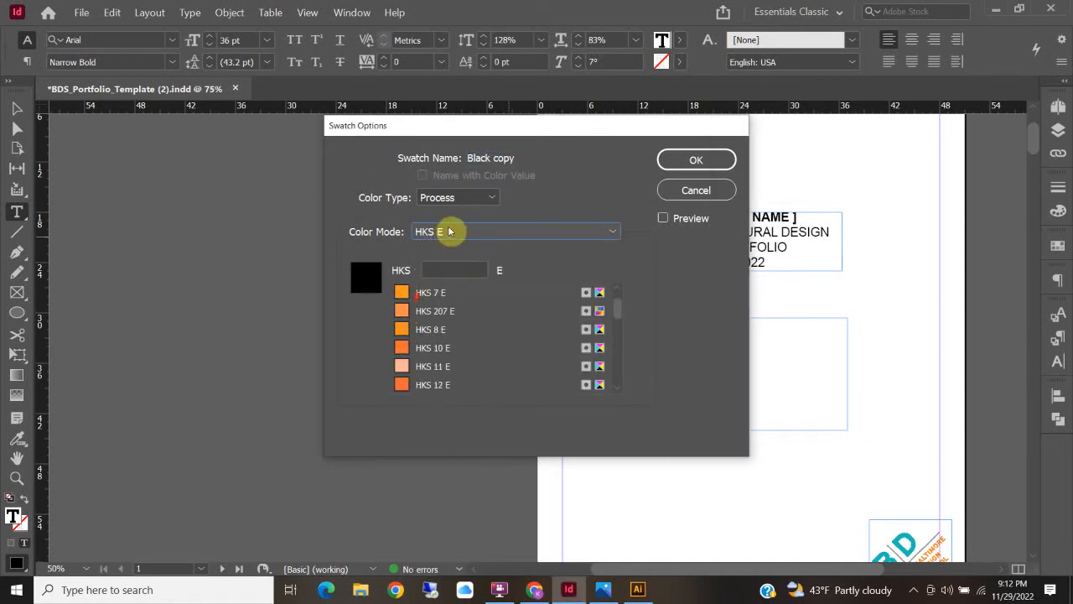
Redefine the swatch as PANTONE P 114-13 C from the PANTONE+ CMYK Coated color mode, and deselect the sample text.
click(450, 232)
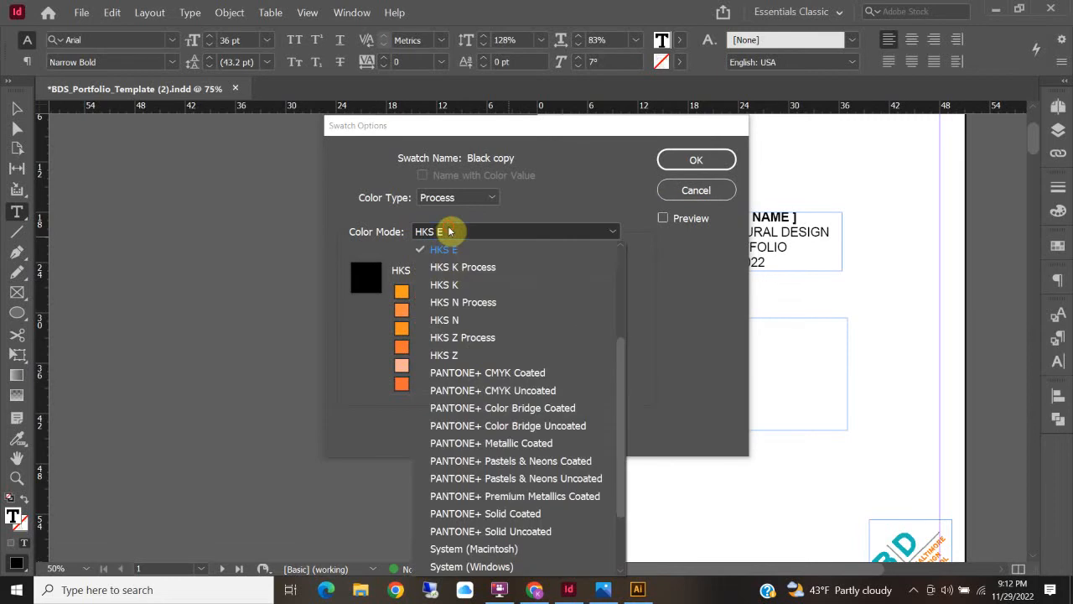
click(500, 373)
scroll(423, 354, down, 4)
scroll(422, 357, down, 8)
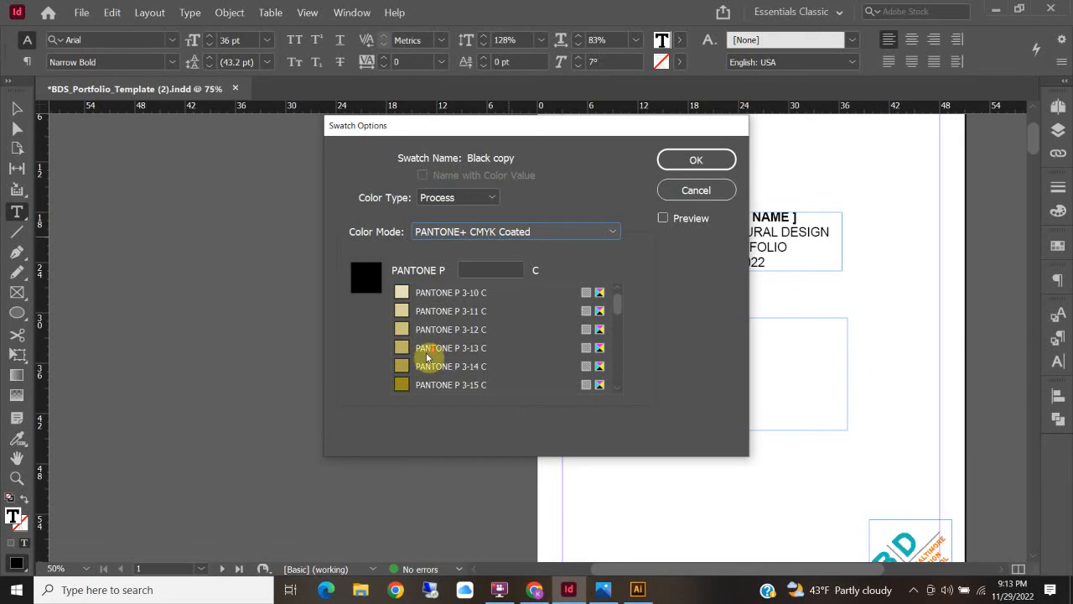
mouse_move(618, 343)
mouse_down()
mouse_move(615, 386)
mouse_move(615, 348)
mouse_up()
click(408, 344)
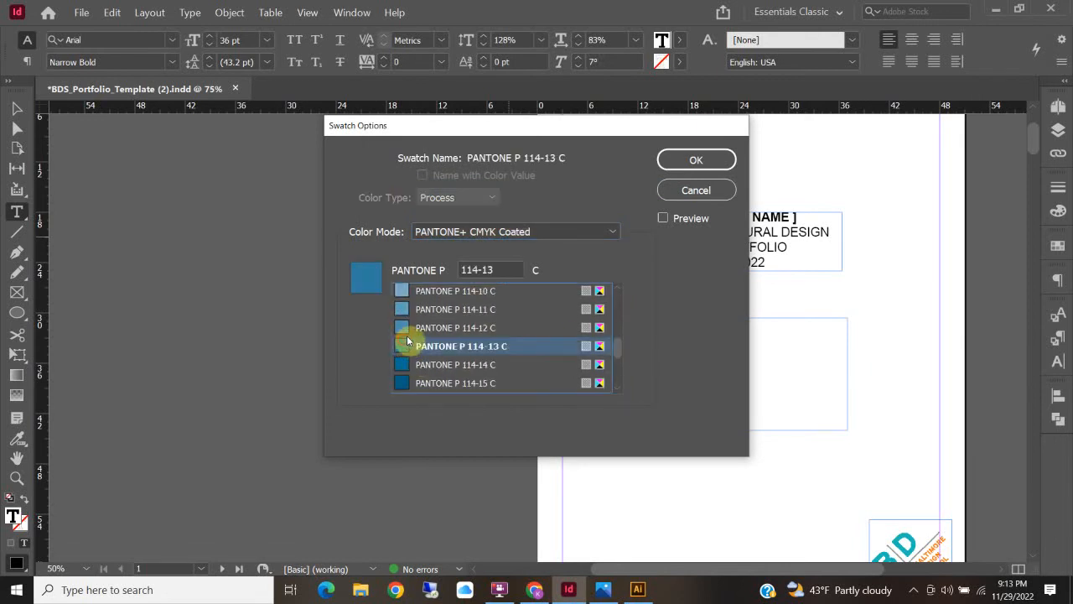
click(694, 158)
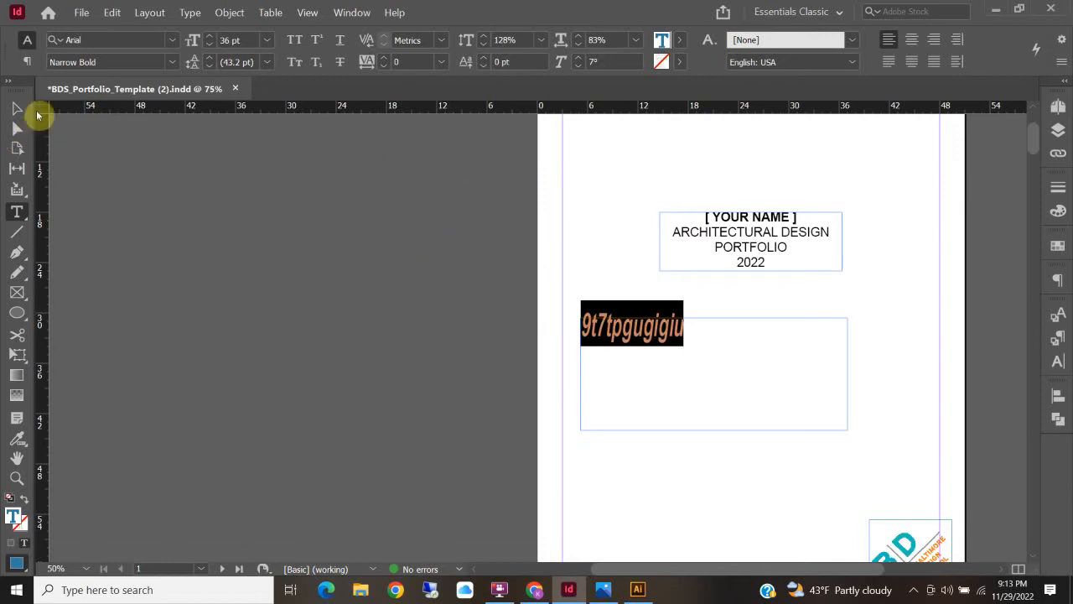
click(17, 109)
click(308, 226)
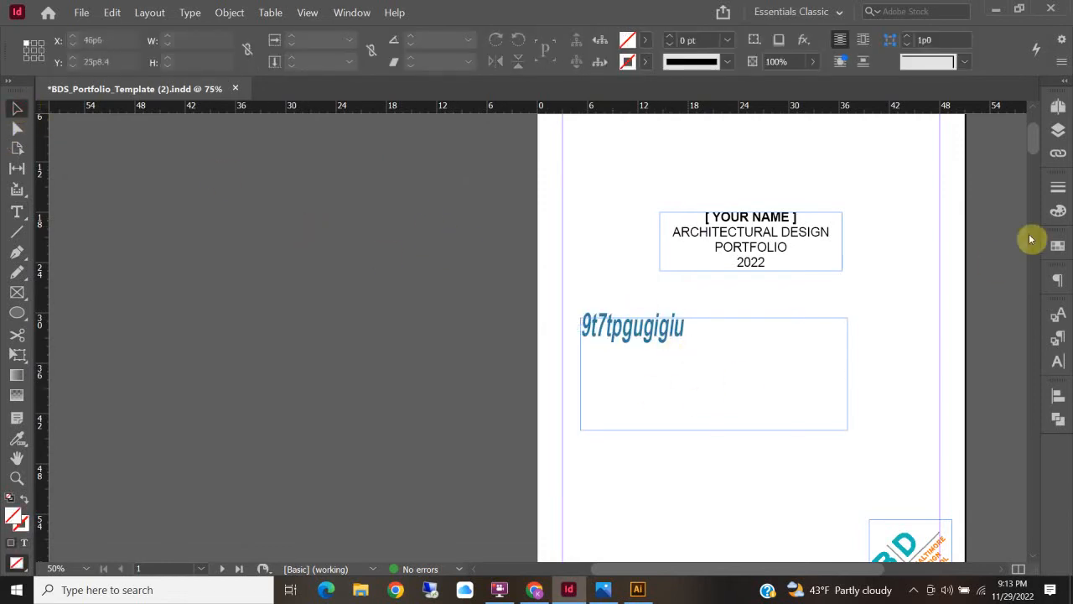
Draw a diagonal line about 26.5 picas long across the sample text, sloping down to the right.
scroll(595, 263, up, 3)
scroll(595, 263, down, 5)
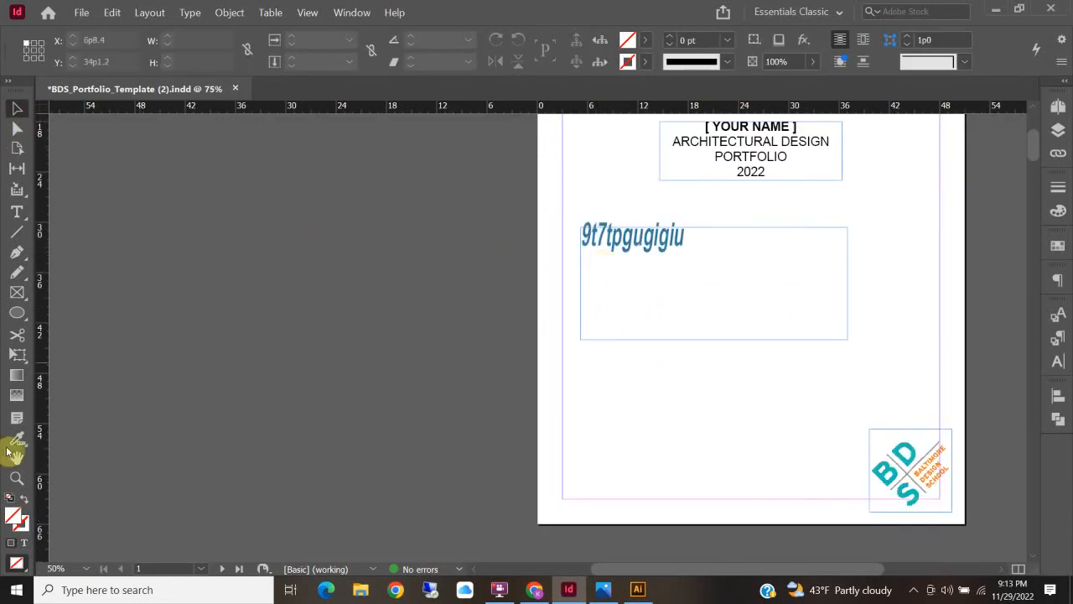
click(13, 234)
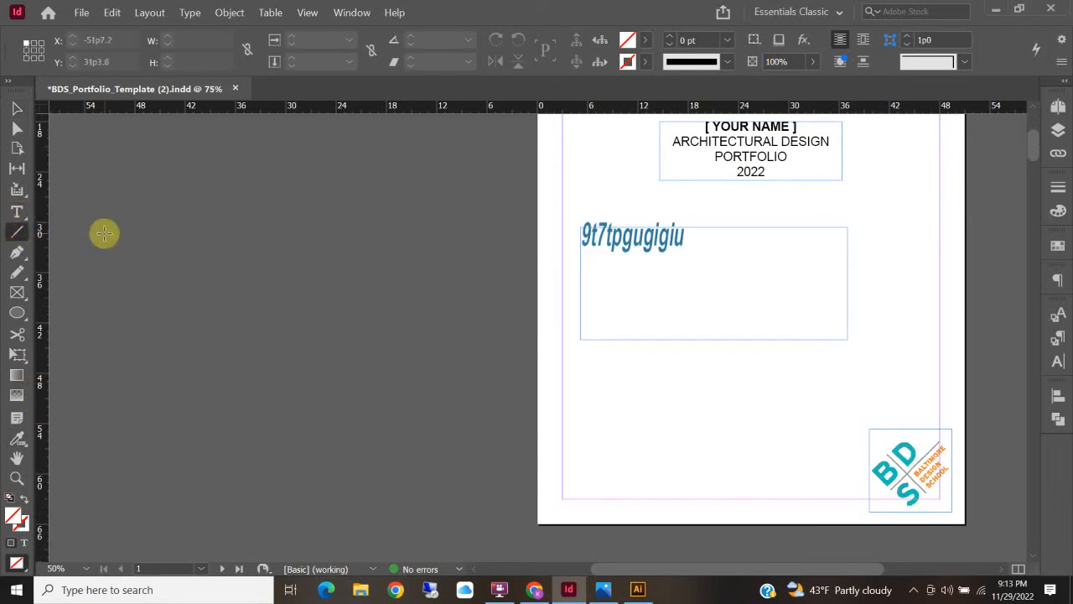
drag(607, 181, 808, 275)
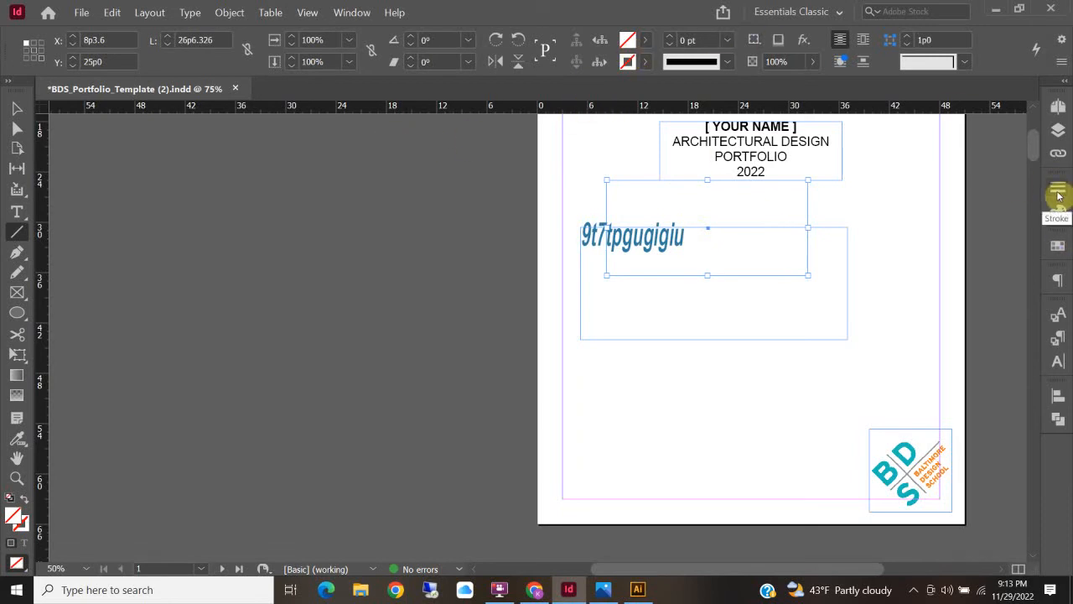
Set the stroke weight of the diagonal line to 1 pt.
click(1058, 192)
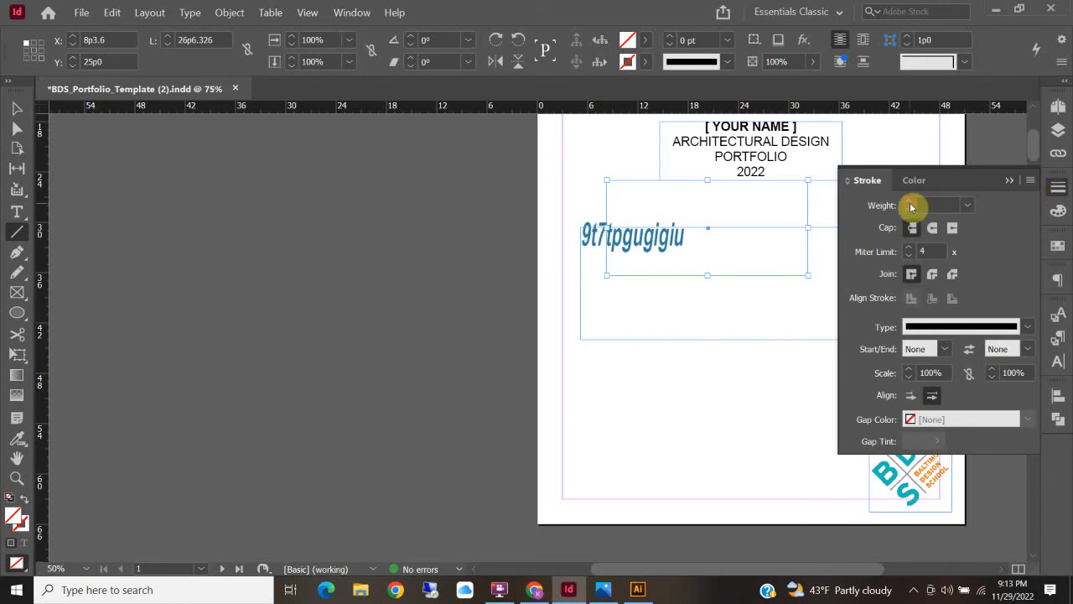
click(967, 206)
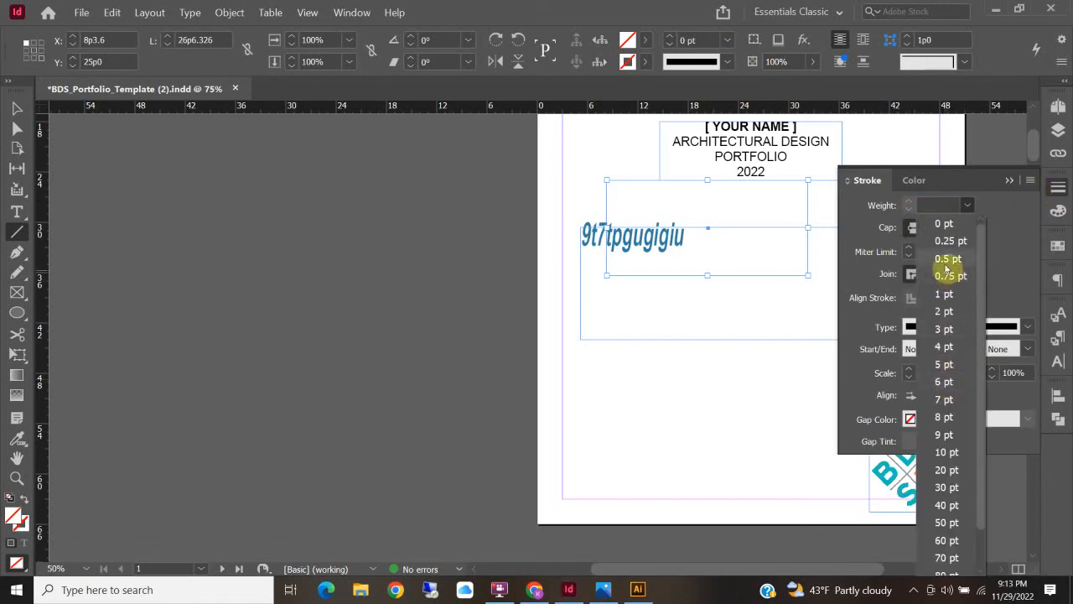
click(946, 293)
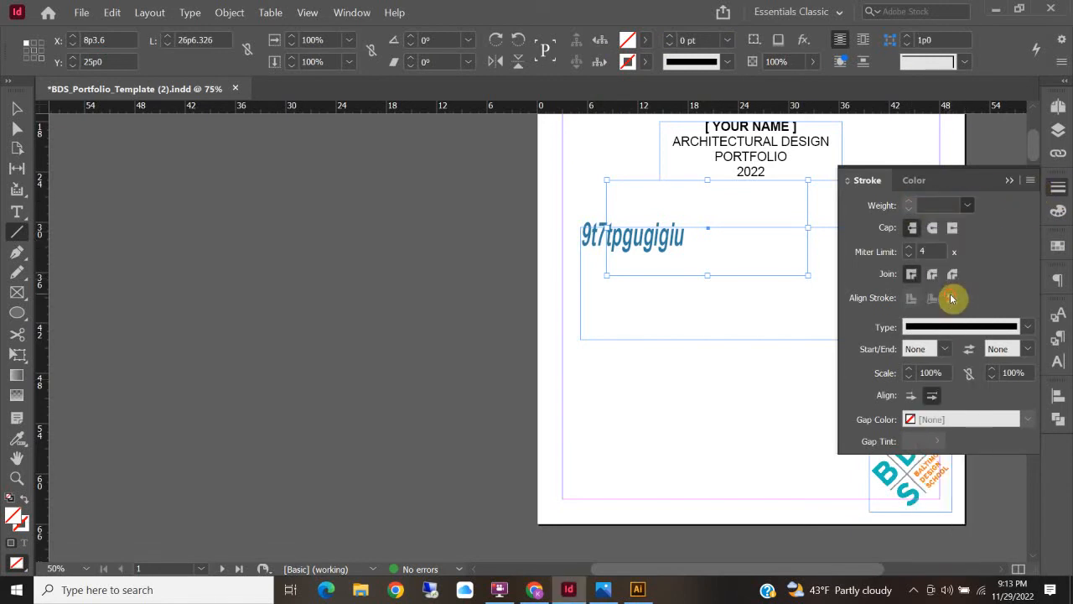
Try stroke weights of 0.25 pt and 7 pt on the diagonal line, and settle on 4 pt.
click(971, 206)
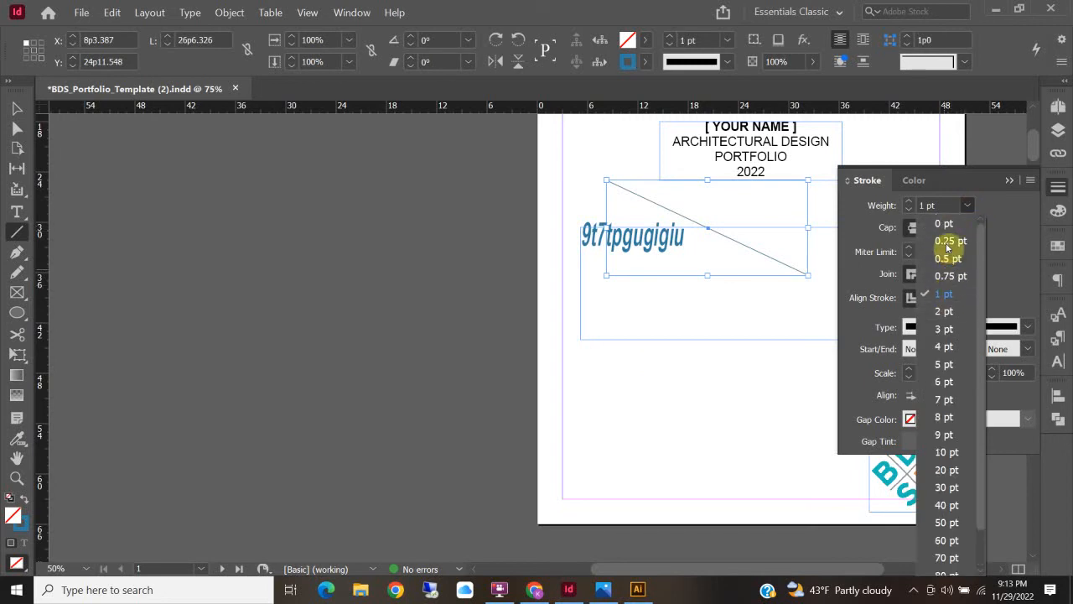
click(948, 245)
click(972, 207)
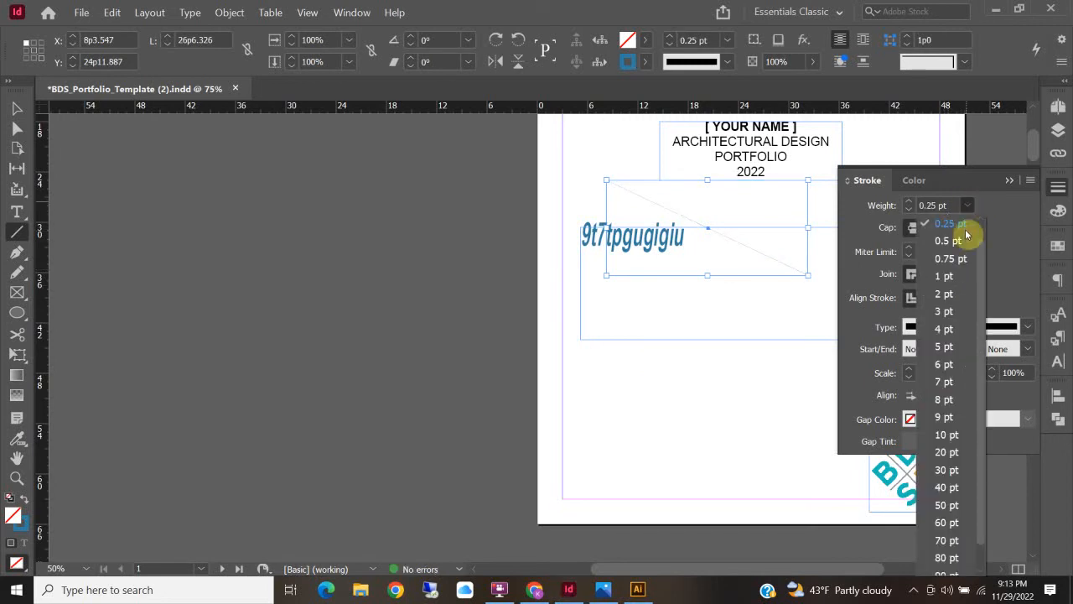
click(938, 381)
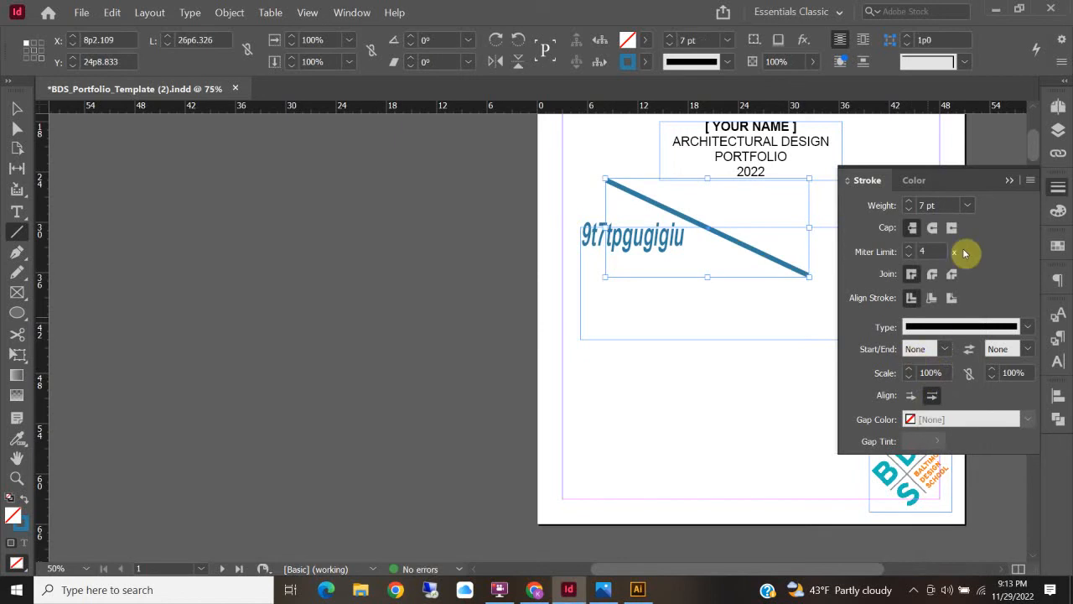
click(969, 206)
click(943, 304)
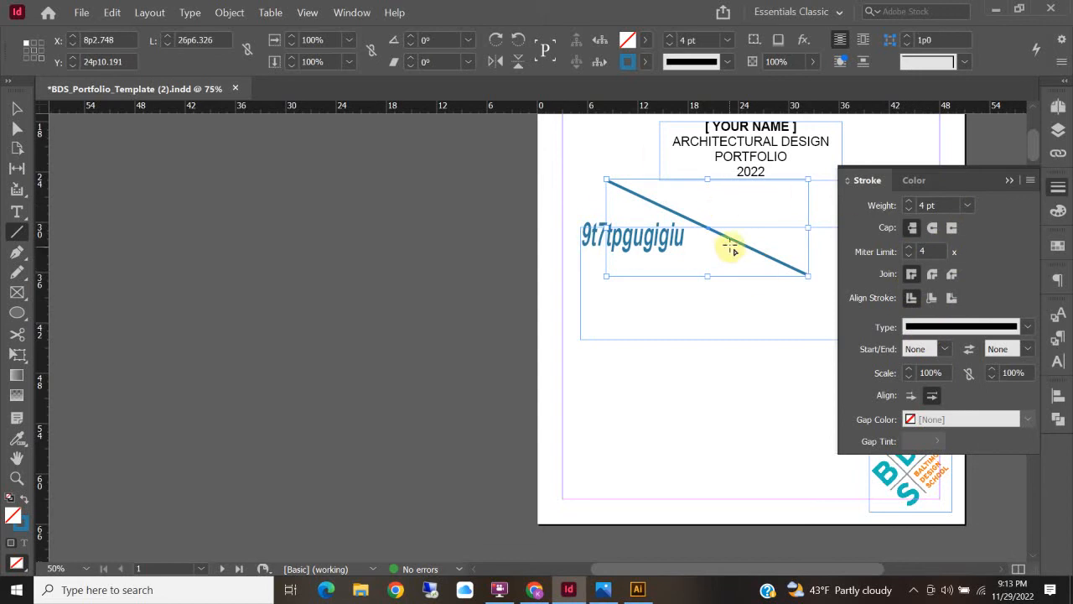
Change the diagonal line's stroke type to dashed with a dash length of 5 pt.
click(957, 326)
click(932, 302)
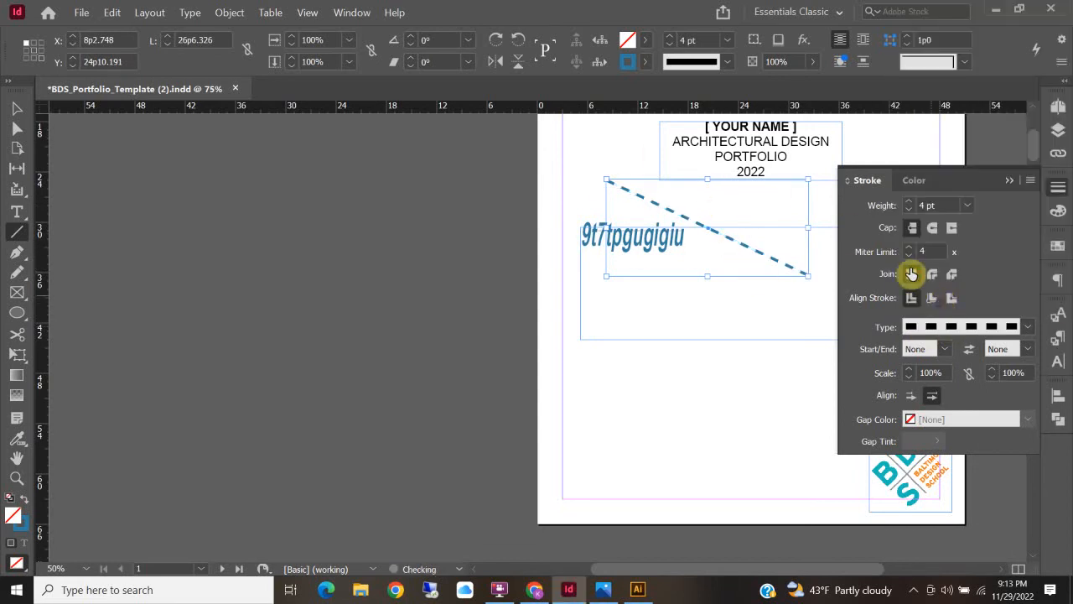
double_click(853, 486)
text(5 pt)
click(888, 489)
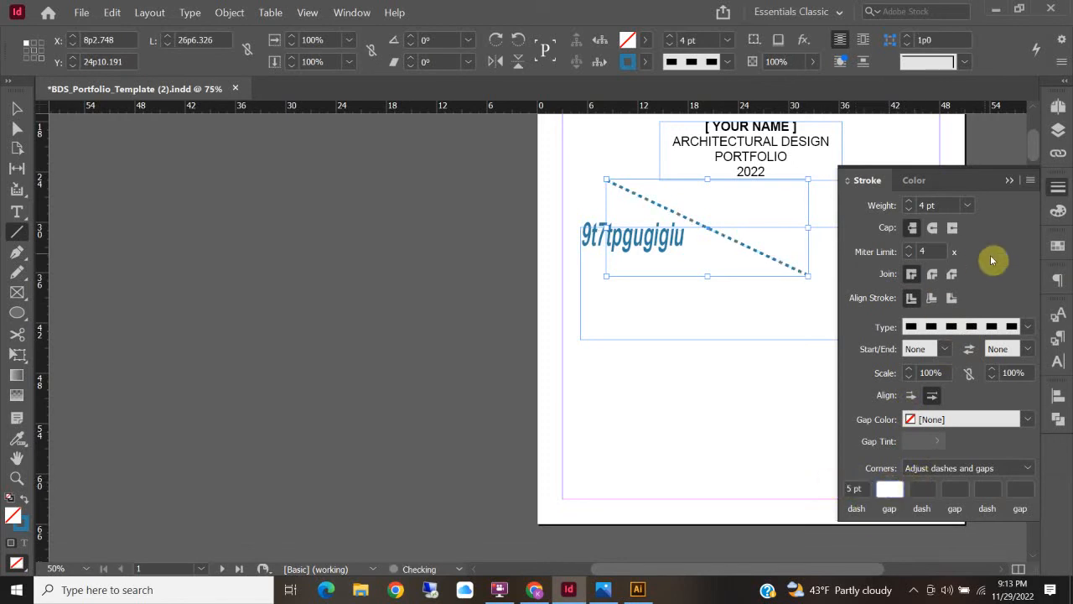
Change the diagonal line's stroke type to the wavy style.
click(964, 327)
click(939, 275)
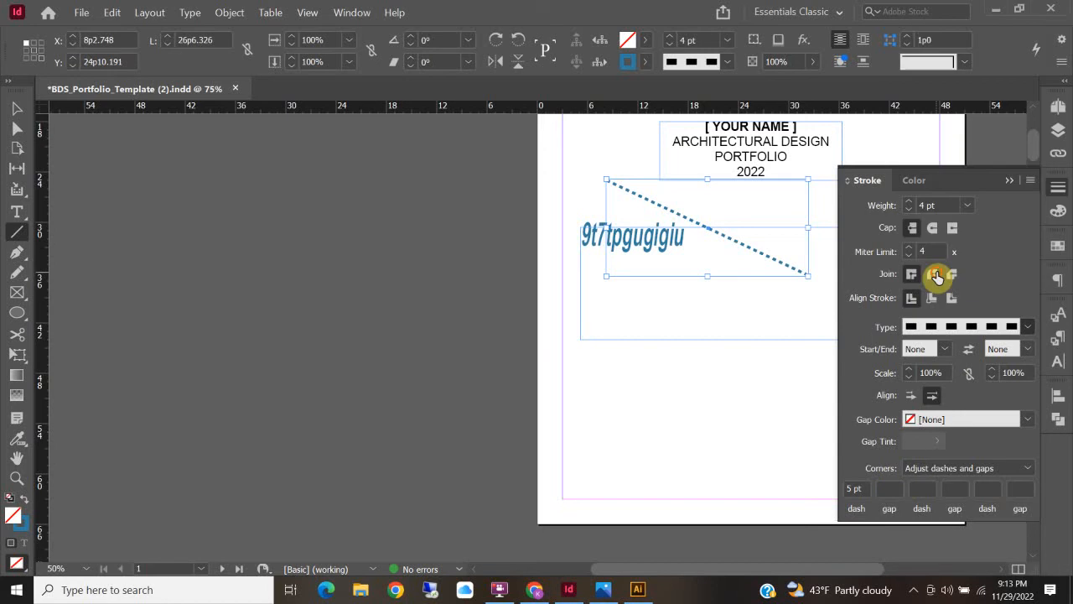
click(961, 325)
click(924, 238)
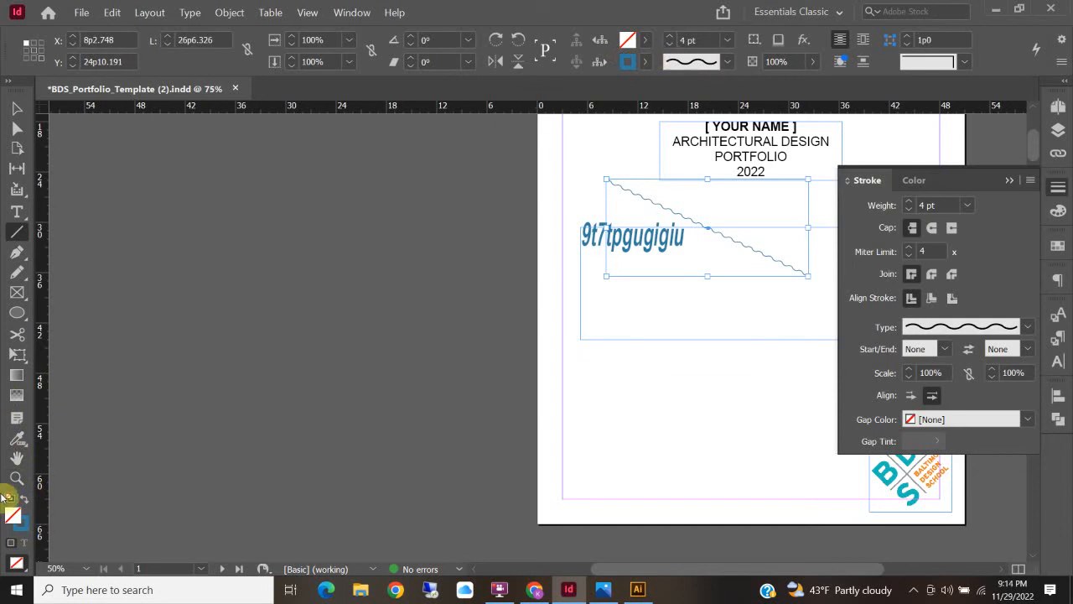
Recolor the wavy line's stroke to the green 2fda84, and check the color values again without changing them.
double_click(23, 533)
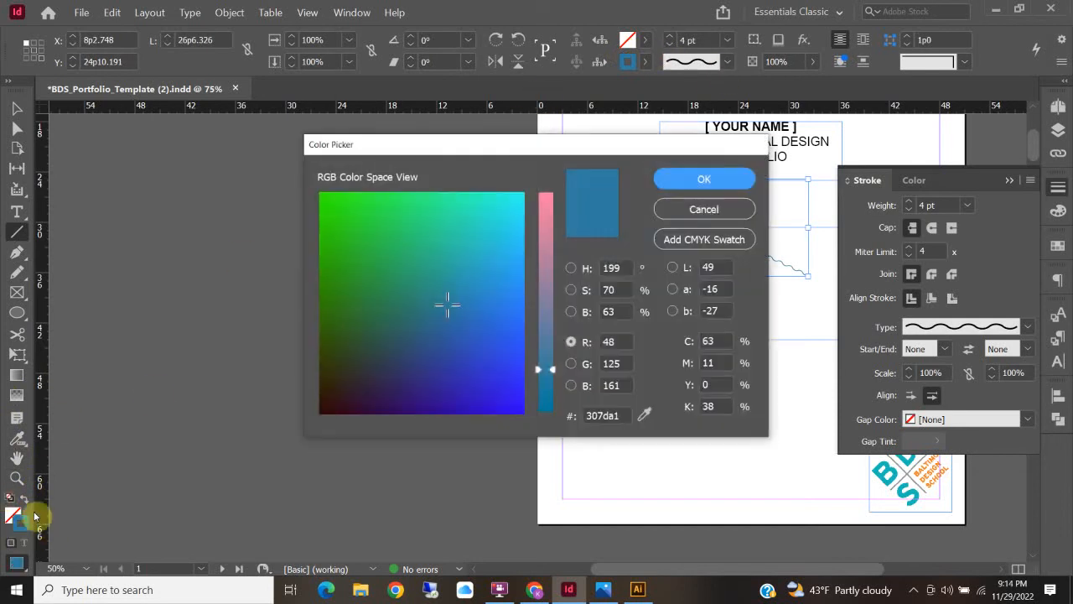
mouse_move(447, 276)
mouse_down()
mouse_move(511, 223)
mouse_move(424, 224)
mouse_up()
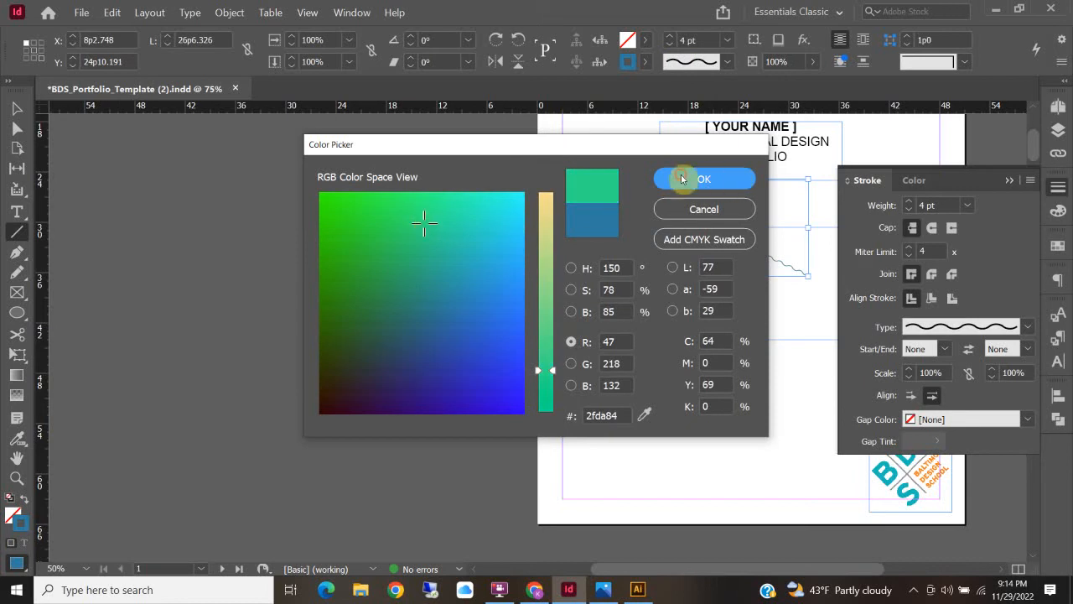
click(683, 176)
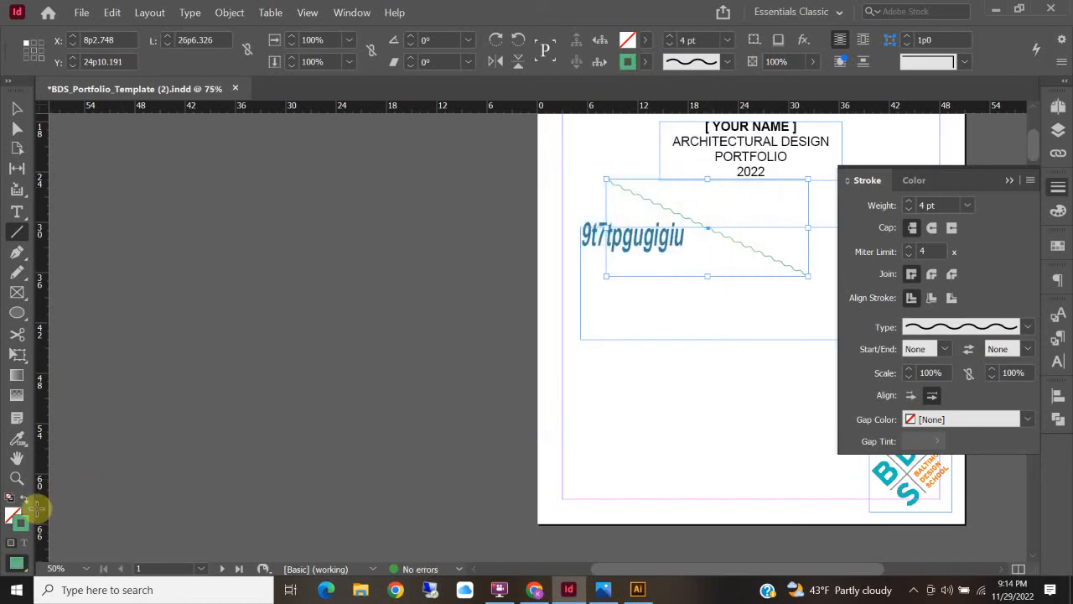
double_click(25, 524)
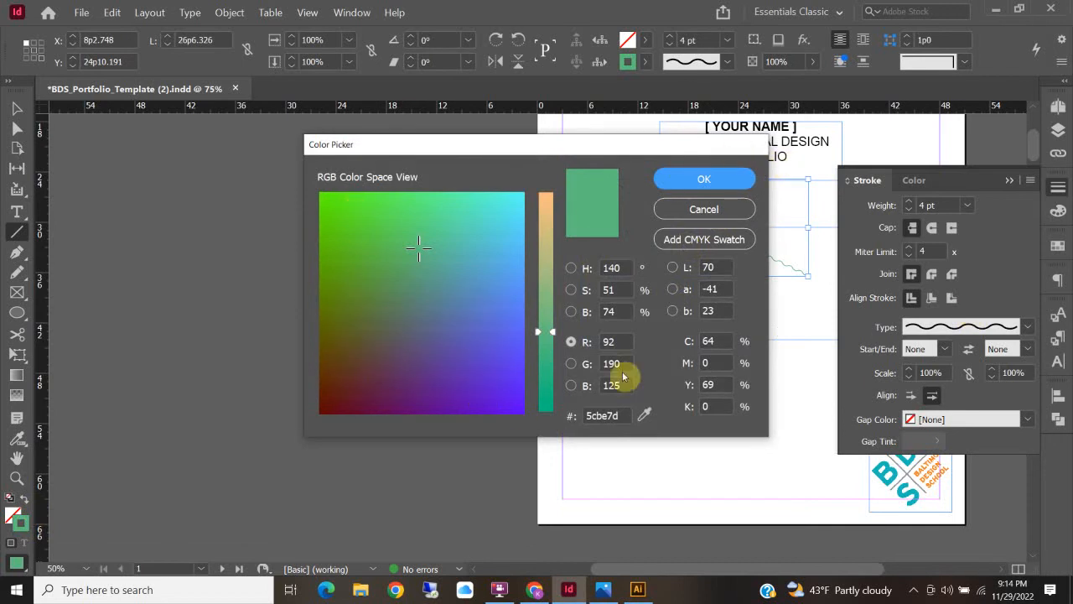
click(720, 208)
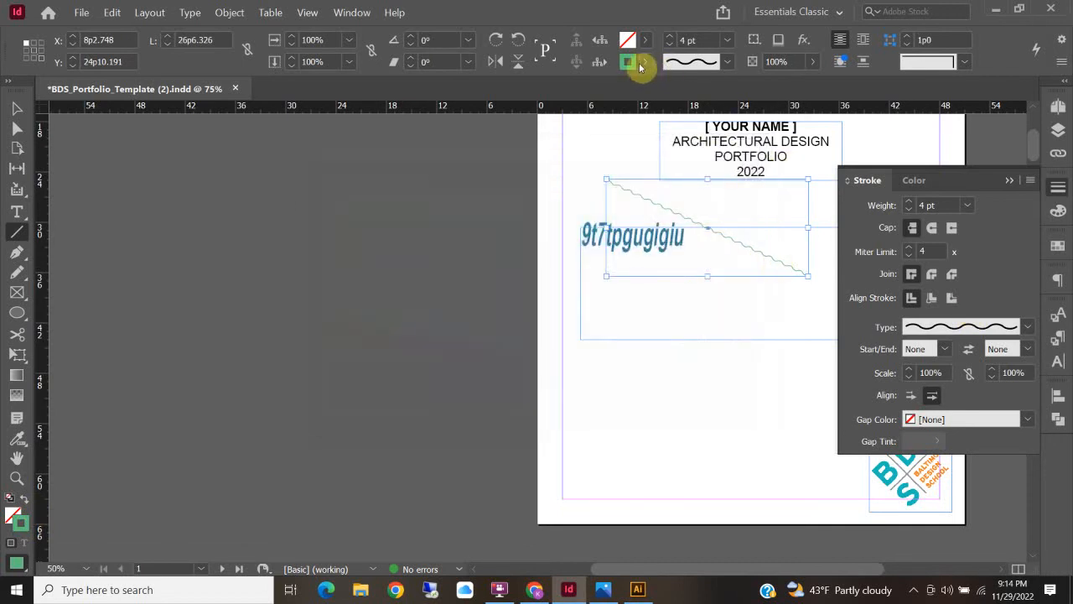
Apply the red C=15 M=100 Y=100 K=0 swatch to the wavy line's stroke.
click(645, 61)
scroll(498, 247, down, 2)
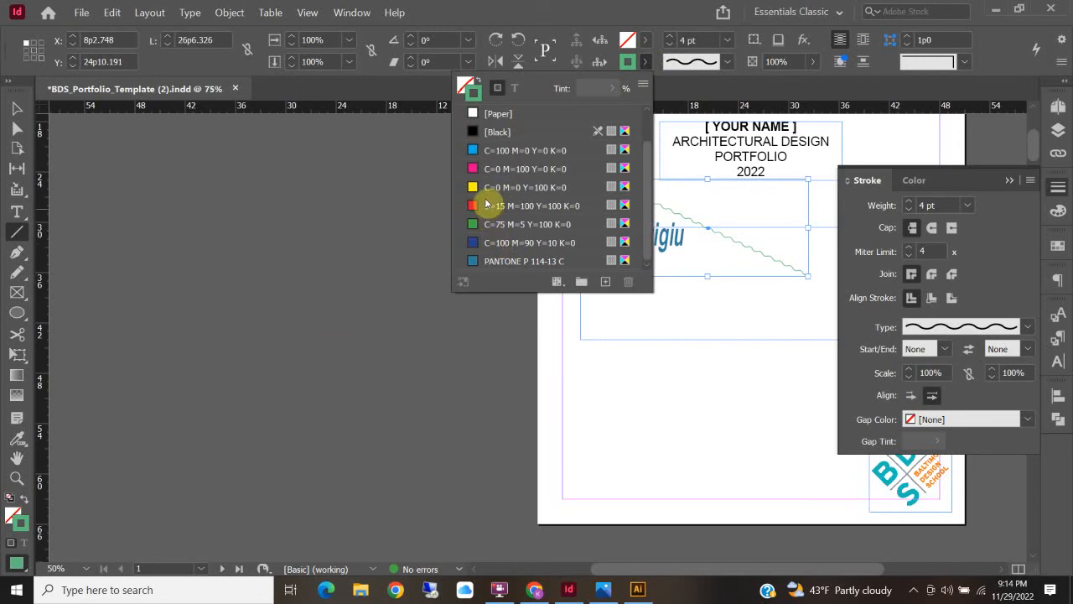
click(488, 209)
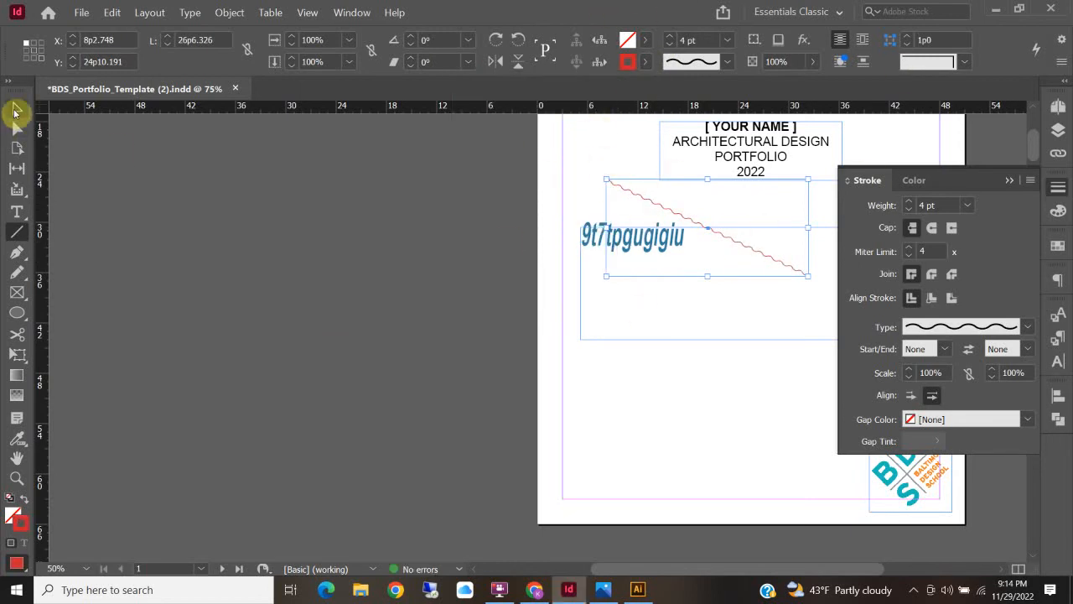
Apply the cyan C=100 M=0 Y=0 K=0 swatch to the wavy line's stroke, and deselect the line.
click(15, 109)
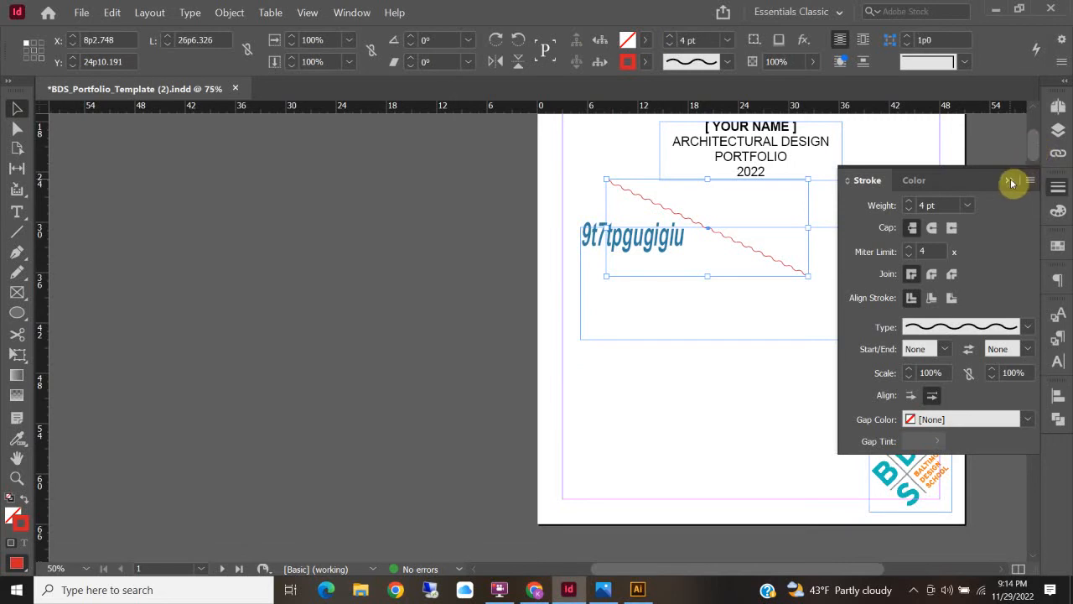
click(1009, 181)
click(1058, 244)
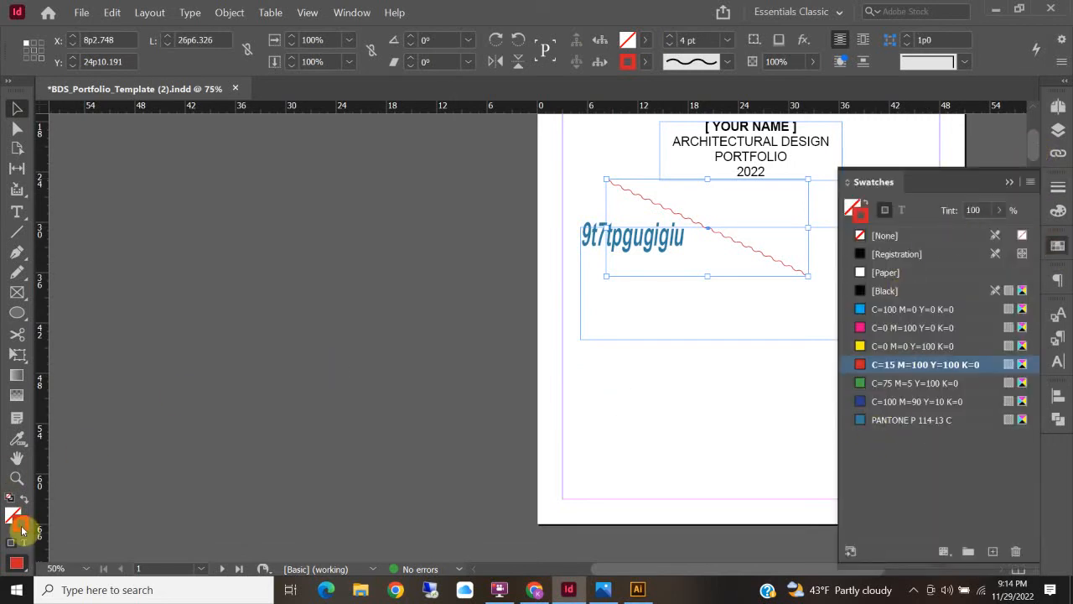
click(890, 311)
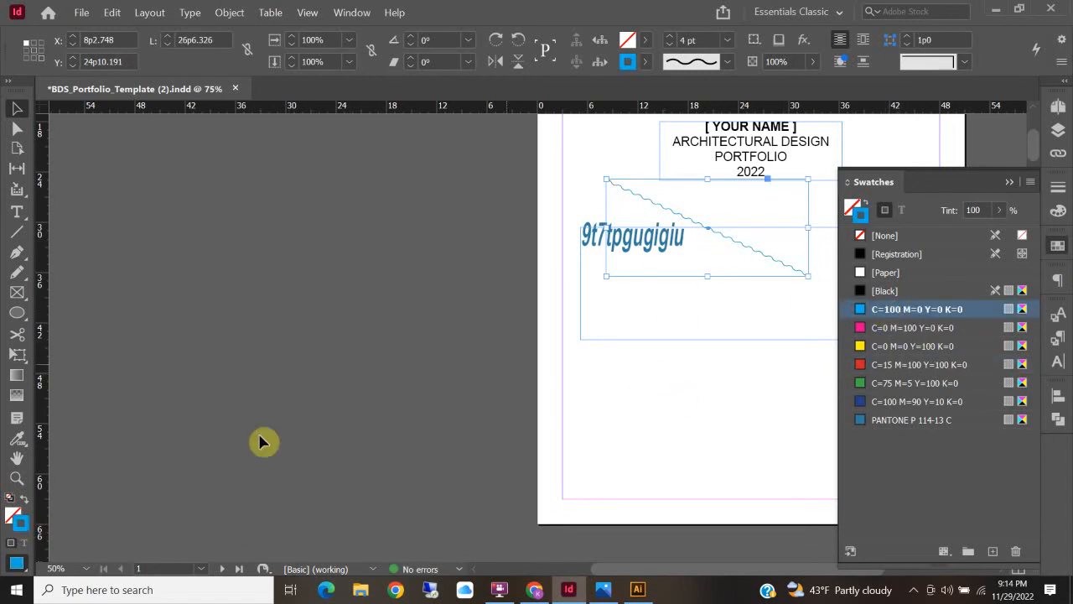
click(479, 304)
Draw a closed, curved freeform shape with the Pen tool around the upper left of the title, about 23 picas wide and 16 picas high.
scroll(611, 310, up, 2)
scroll(611, 311, down, 2)
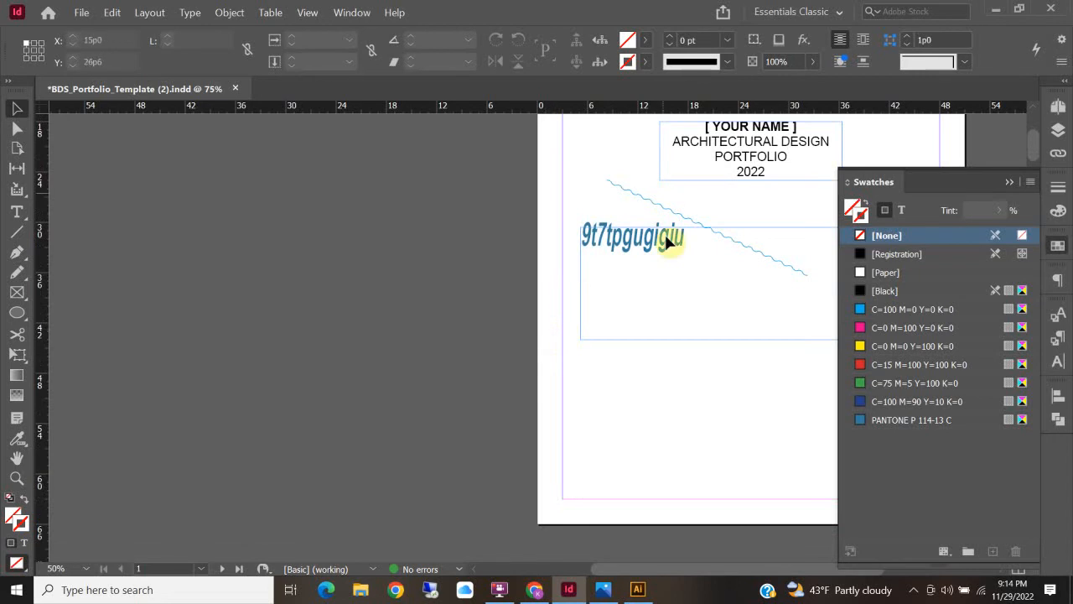
scroll(669, 242, up, 3)
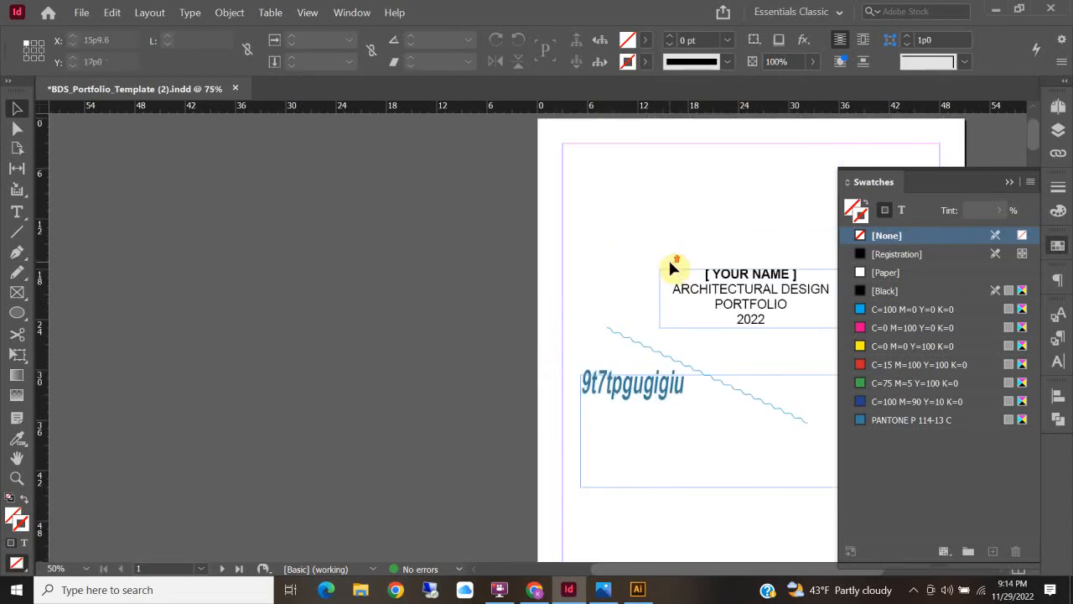
click(15, 252)
click(587, 254)
drag(634, 216, 682, 254)
drag(714, 185, 738, 258)
drag(634, 301, 639, 327)
drag(582, 300, 571, 276)
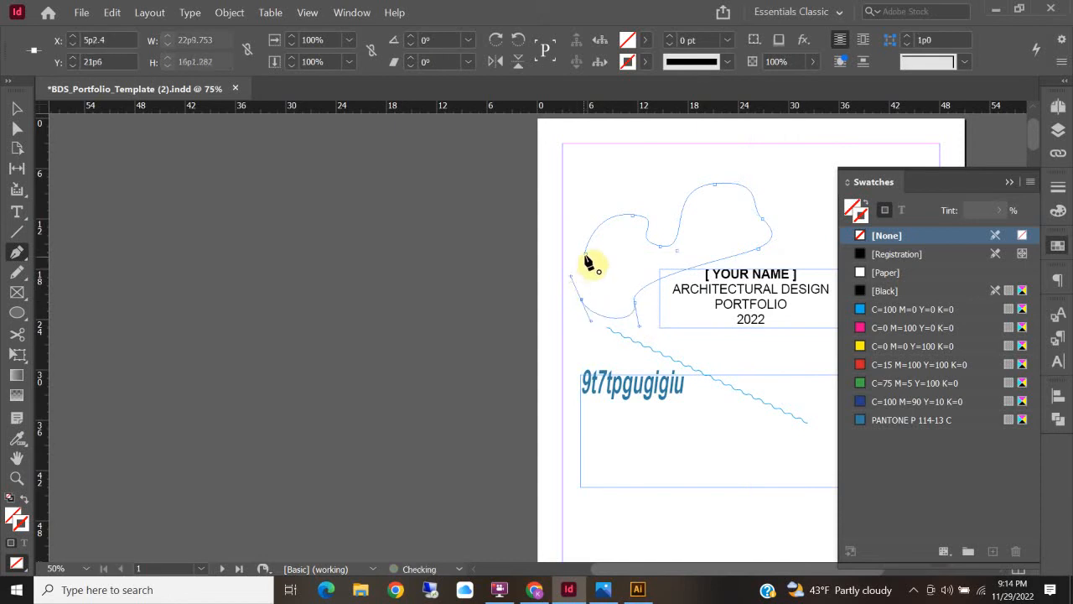
click(592, 255)
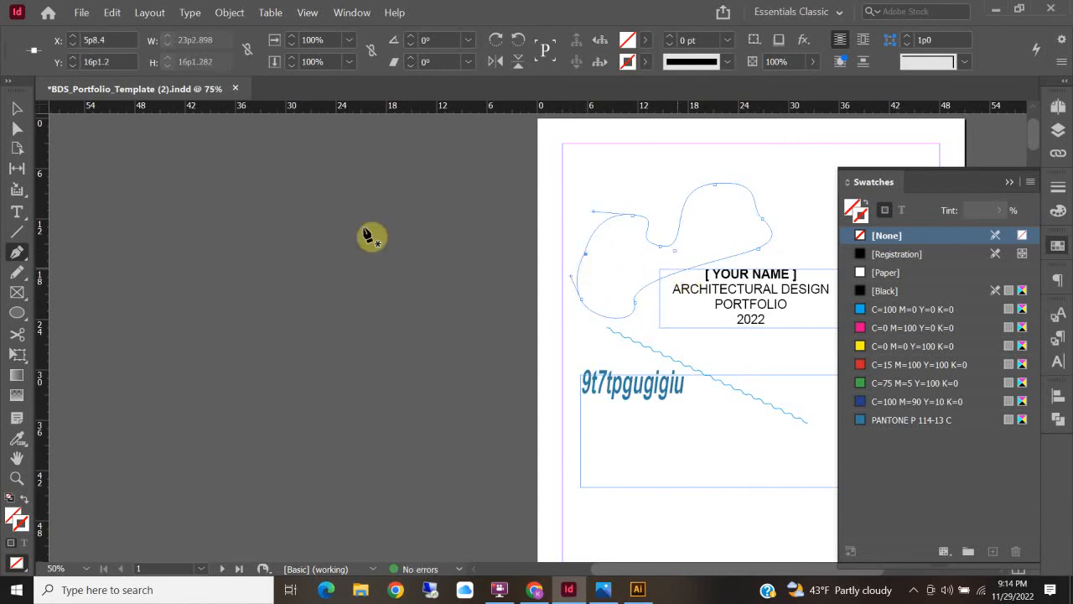
Give the freeform shape a teal-green stroke and a dark maroon fill, and select the whole shape.
double_click(19, 517)
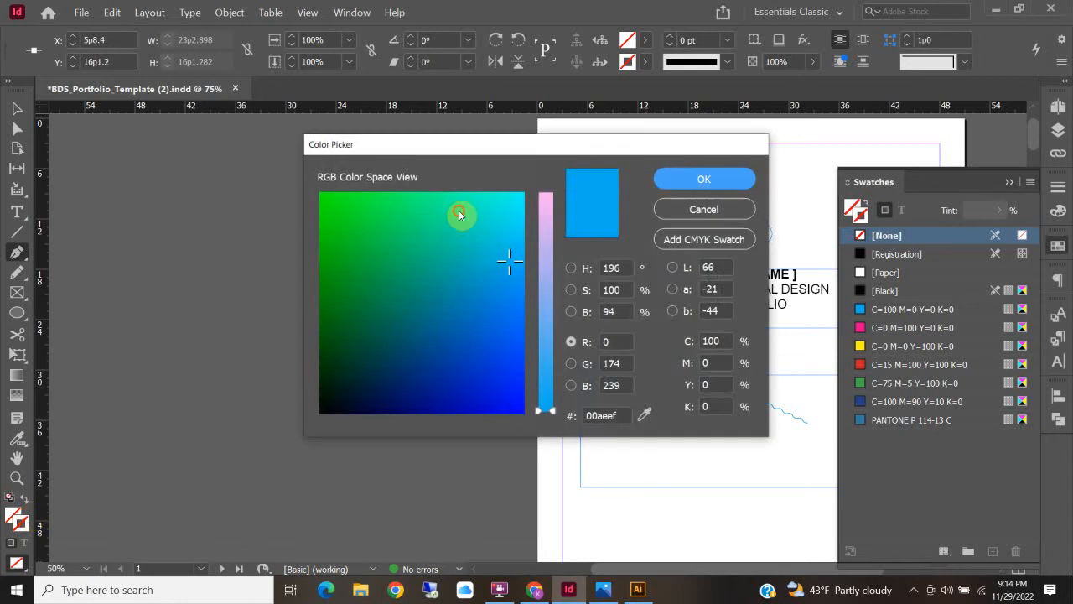
click(721, 179)
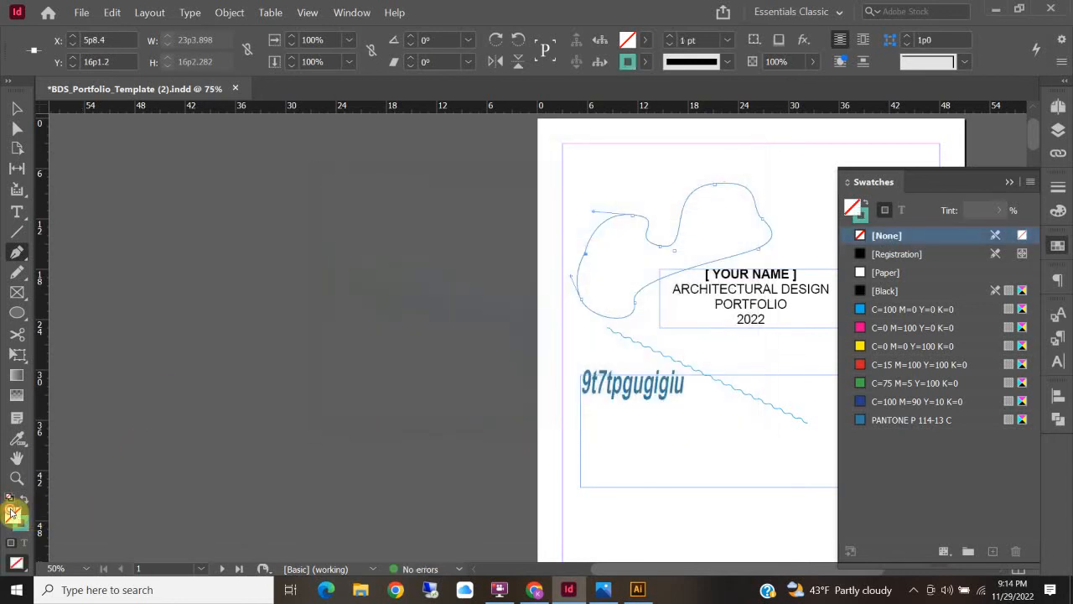
double_click(13, 513)
click(357, 386)
click(671, 177)
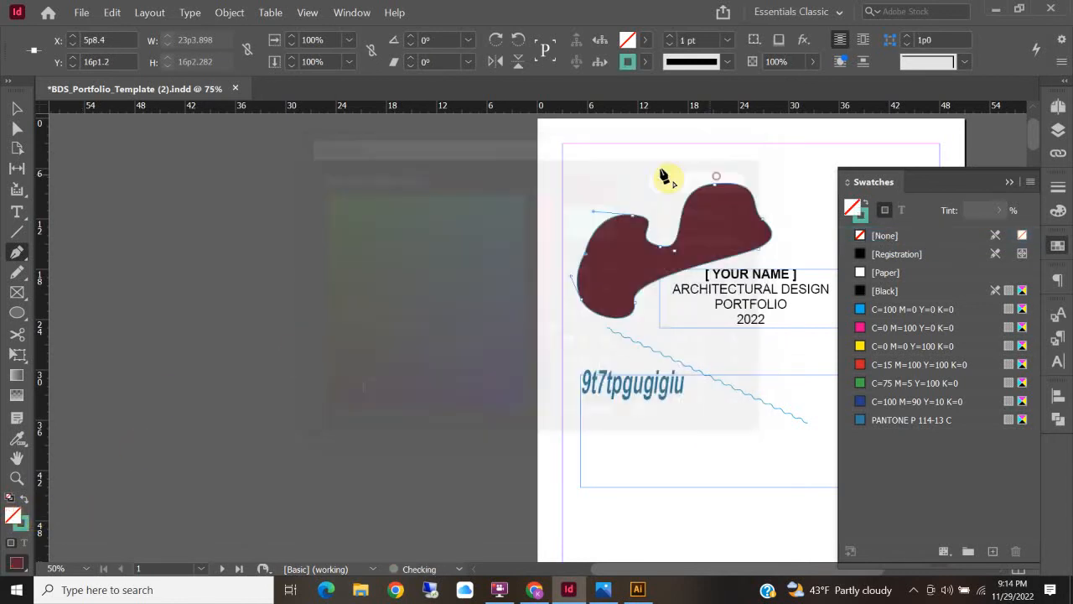
click(16, 107)
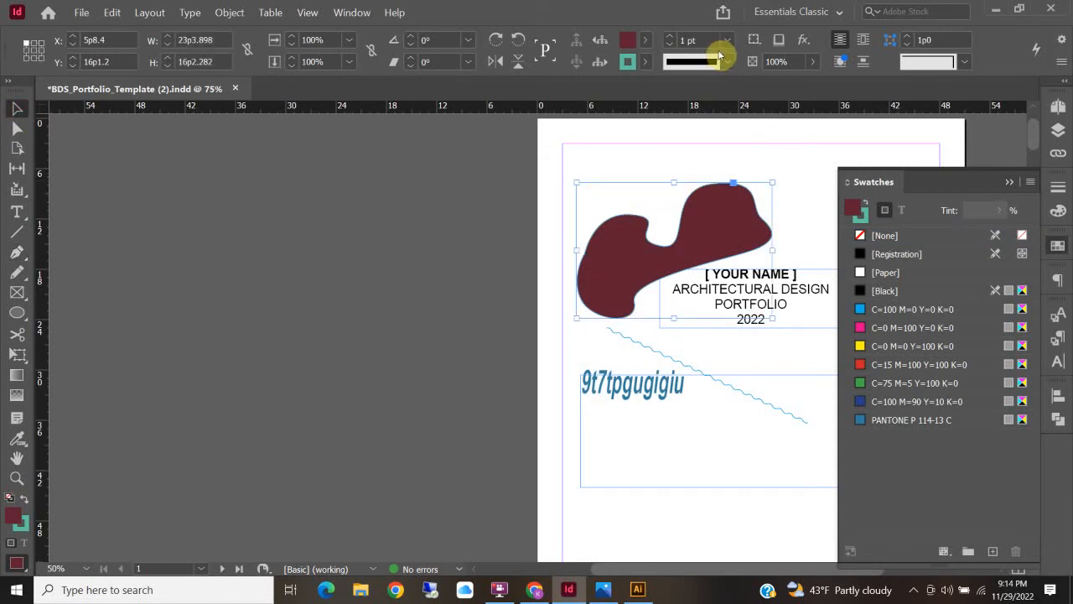
Lower the freeform shape's opacity to a pale tint, move it slightly down and right over the title text, and deselect it.
click(810, 64)
click(751, 86)
drag(709, 220, 723, 250)
click(520, 278)
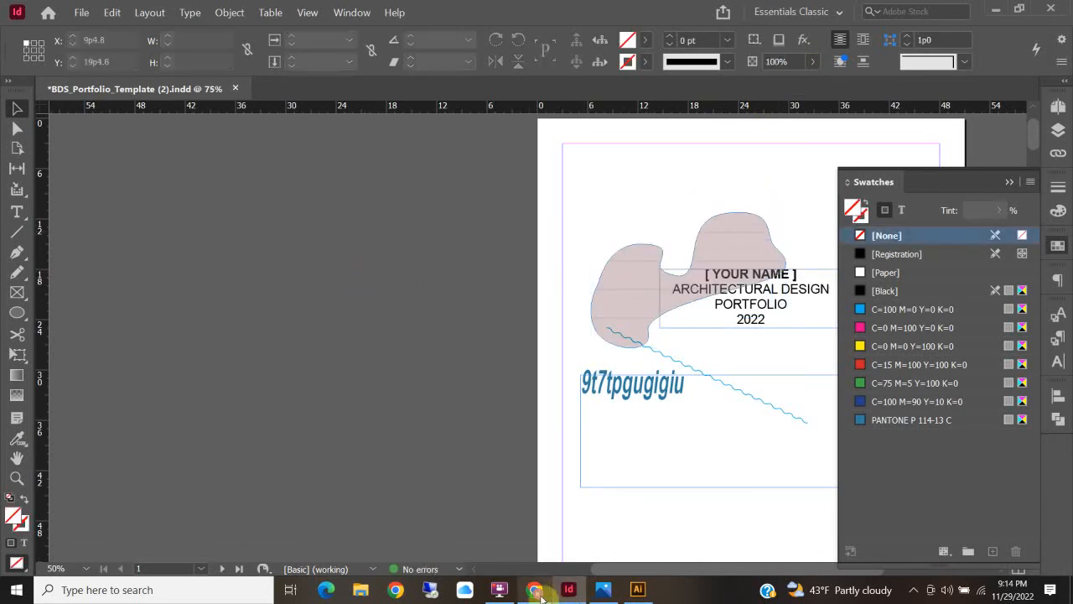
Draw an empty rectangle frame about 29p6 wide and 12p5 high just above the title text, and deselect it.
drag(635, 573, 662, 574)
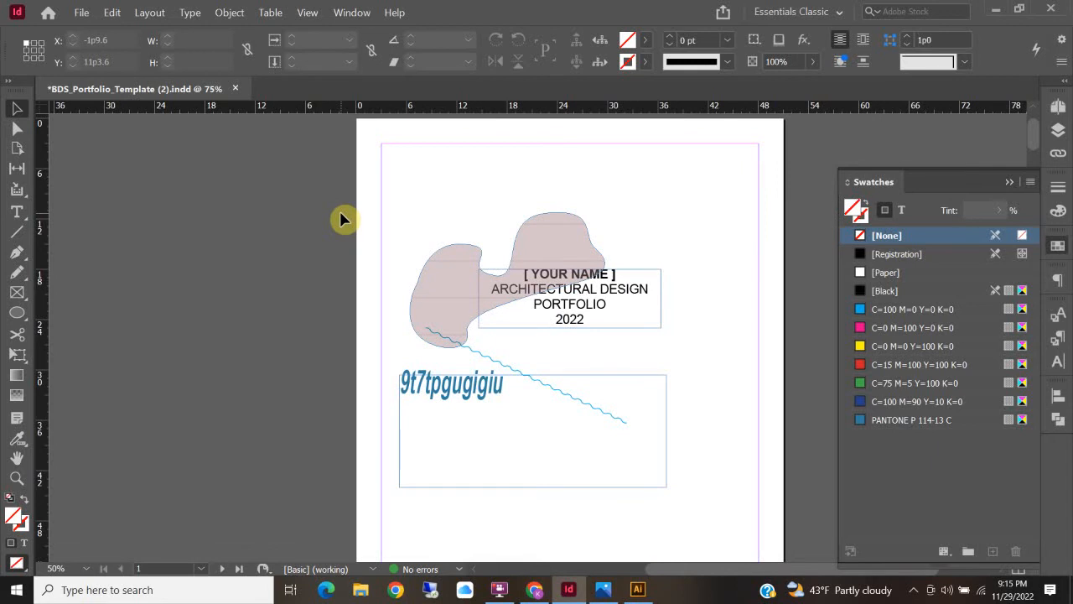
click(15, 294)
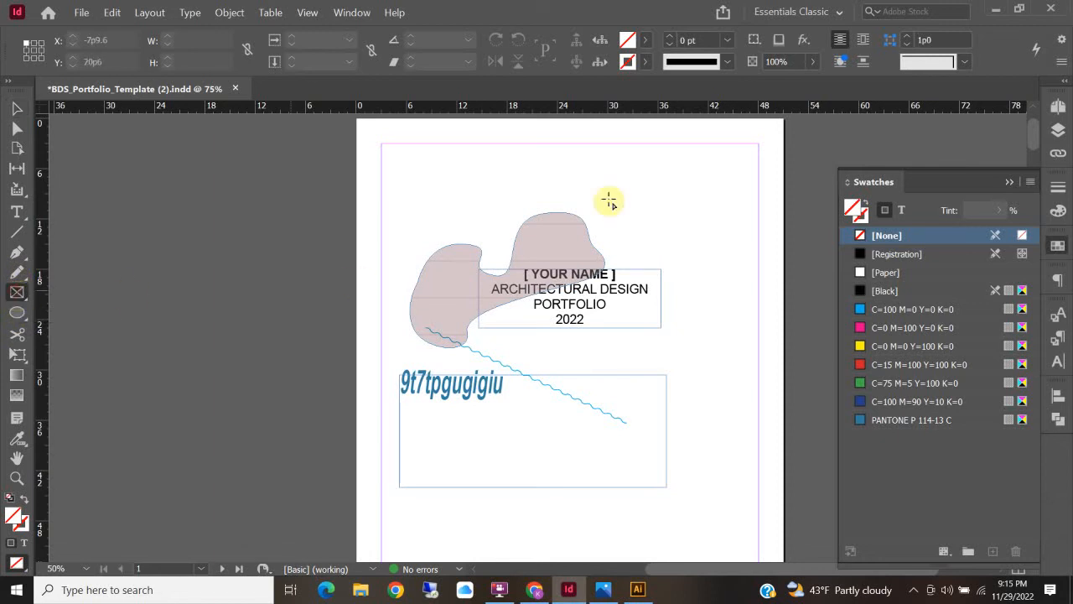
drag(472, 159, 719, 262)
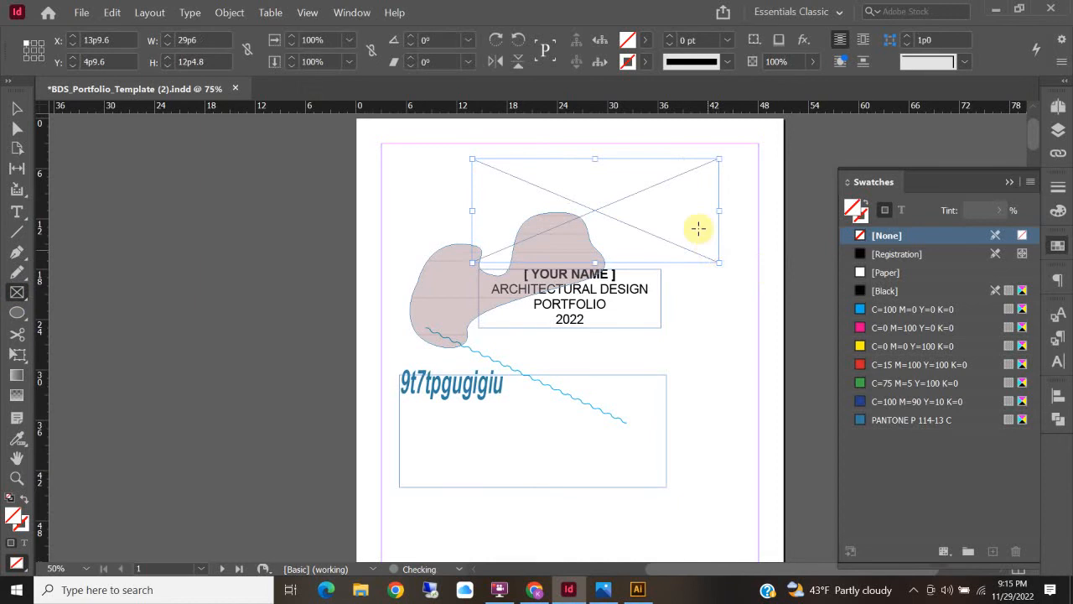
click(17, 107)
click(244, 185)
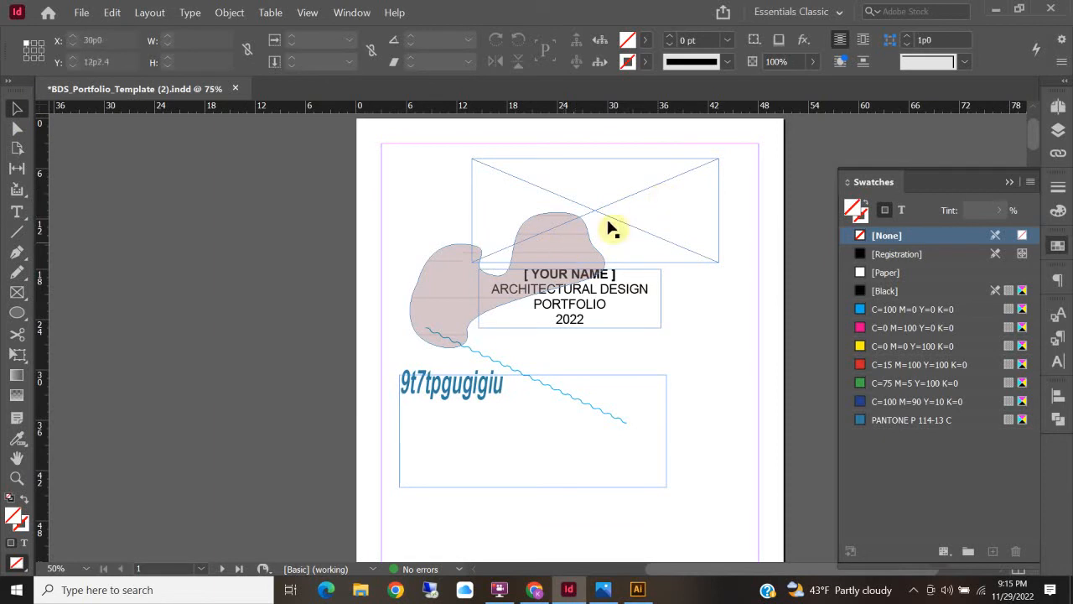
Switch to File Explorer, place its window beside the page, and open the Downloads folder.
click(361, 590)
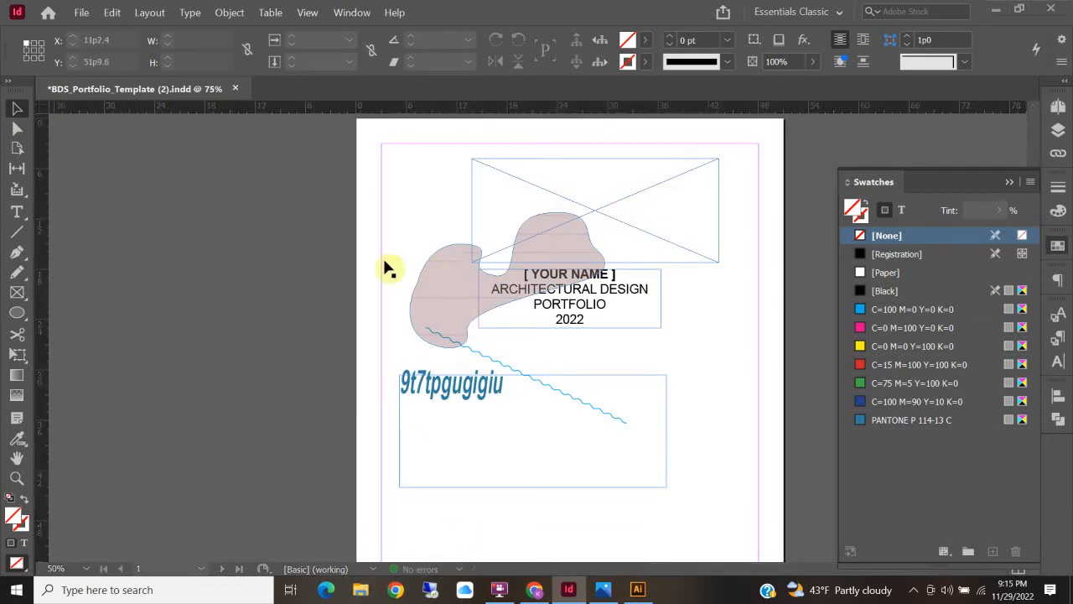
drag(593, 28, 267, 42)
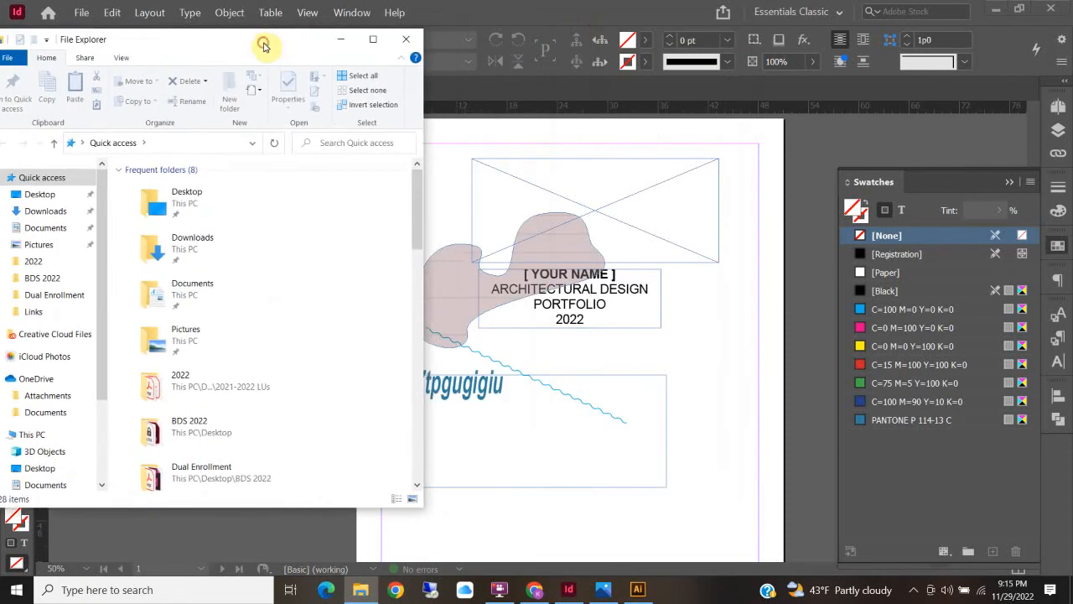
click(46, 210)
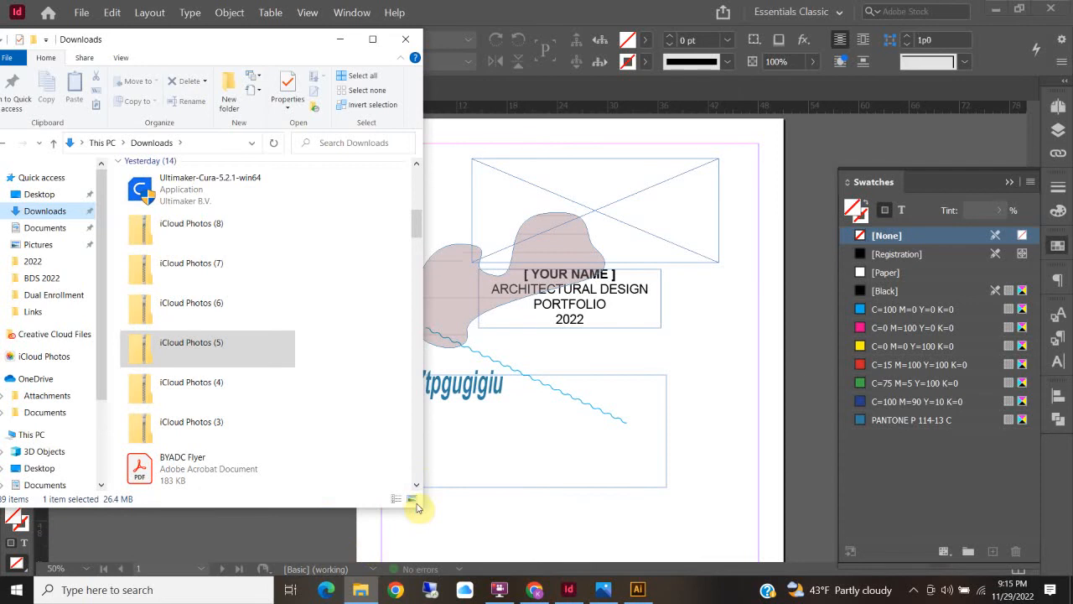
click(668, 240)
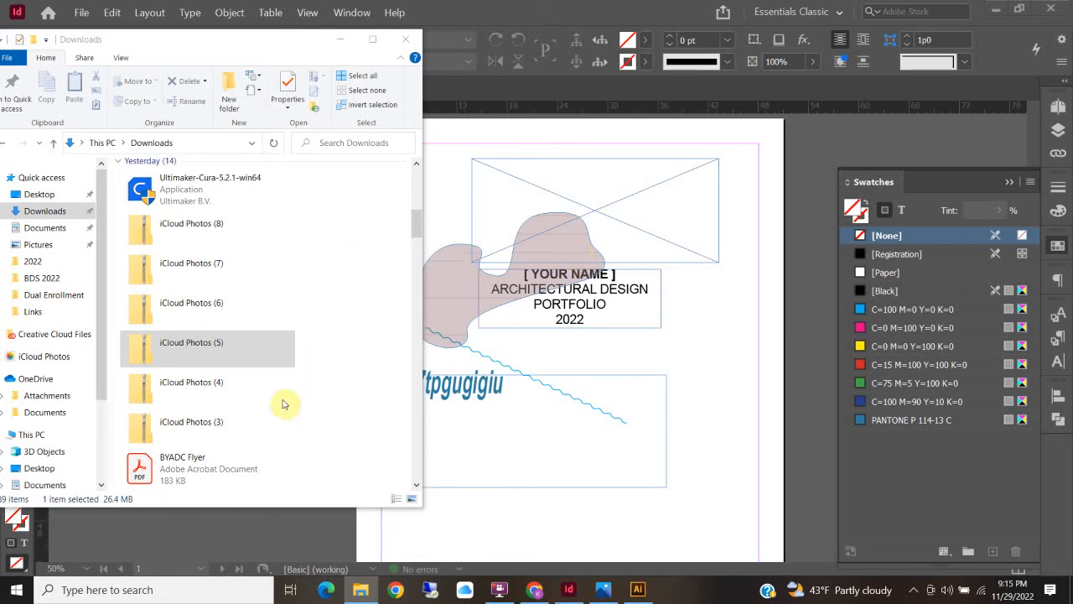
Force-close the frozen InDesign with Task Manager, and reopen BDS_Portfolio_Template (2) from the Downloads folder in a maximized window.
click(259, 41)
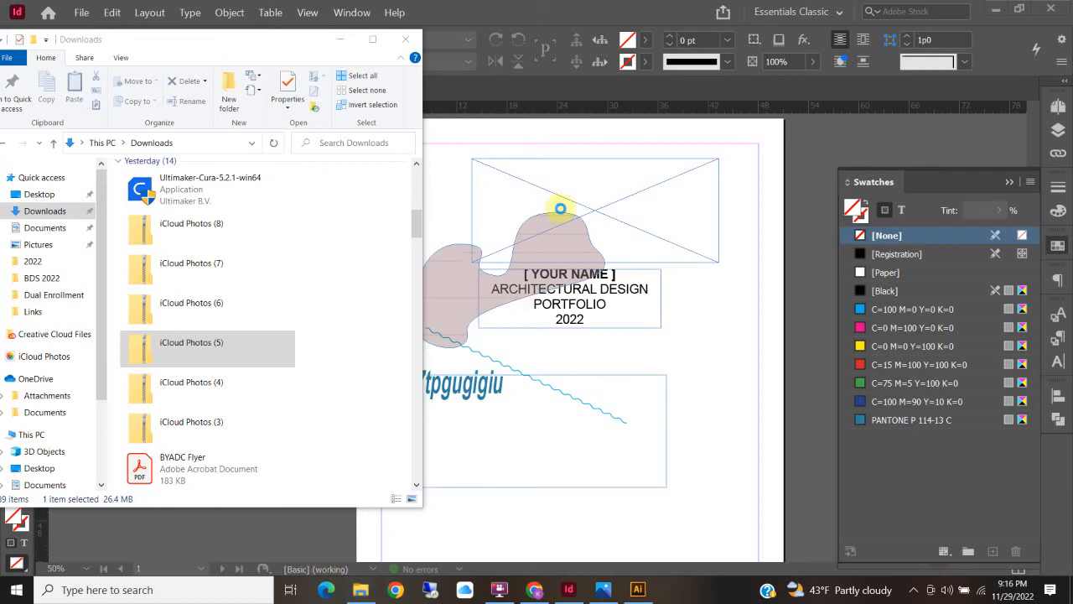
key(ctrl+shift+Escape)
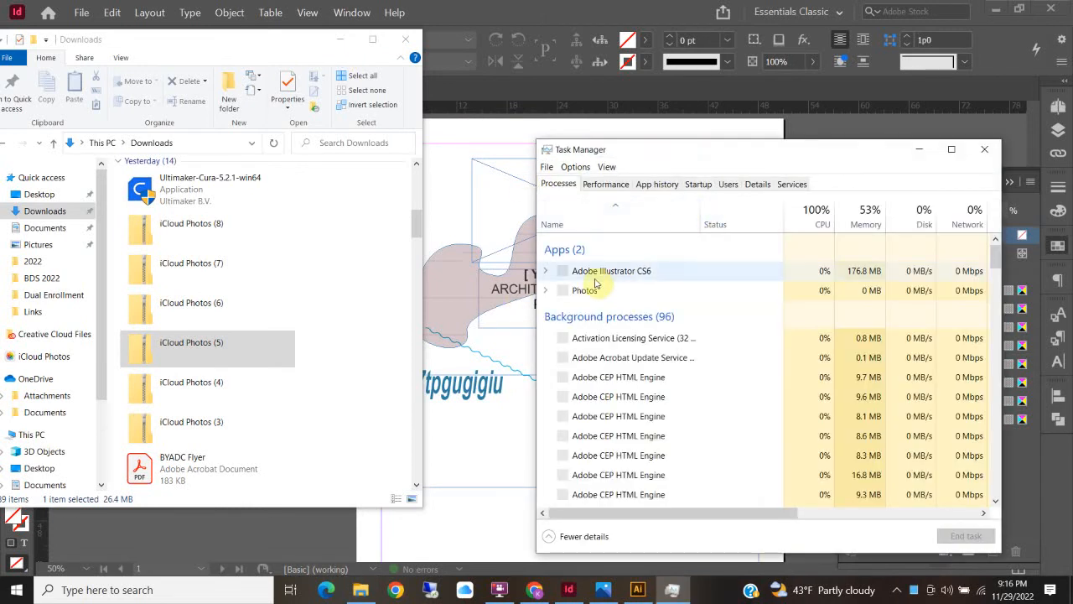
click(597, 290)
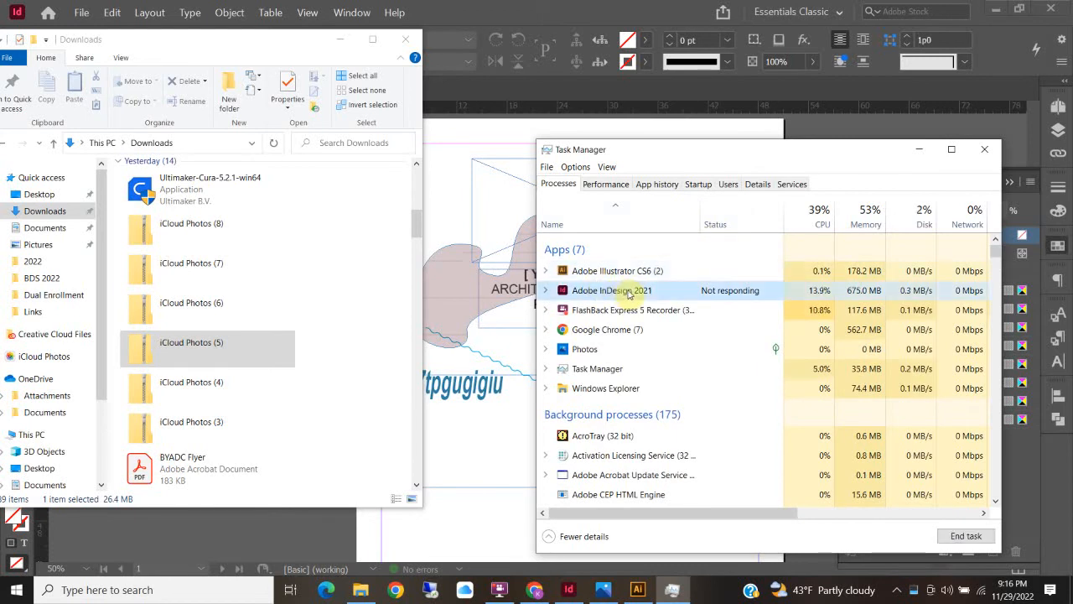
click(966, 536)
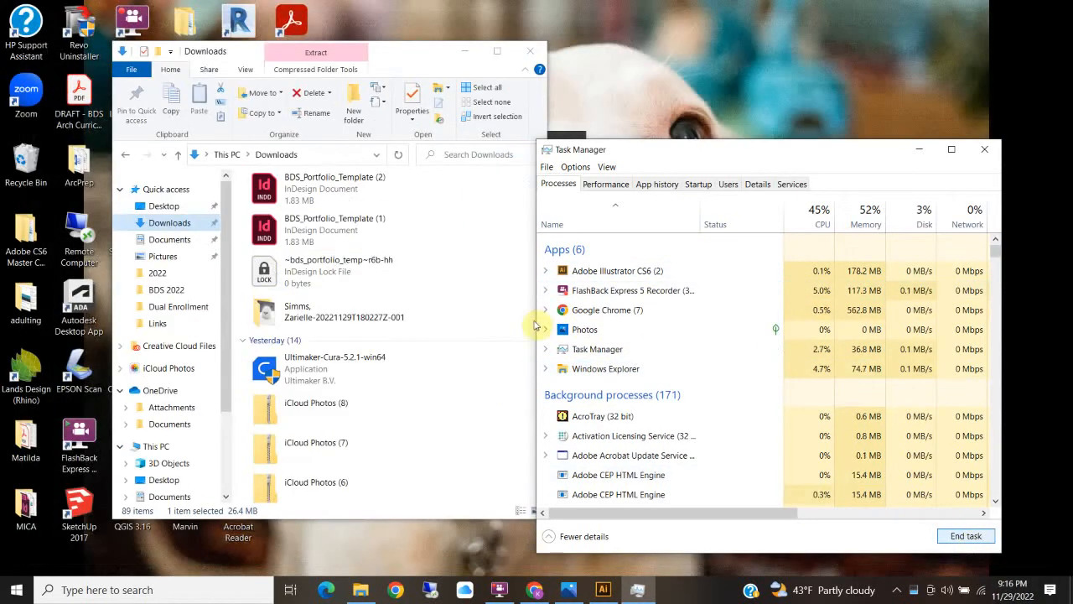
double_click(333, 187)
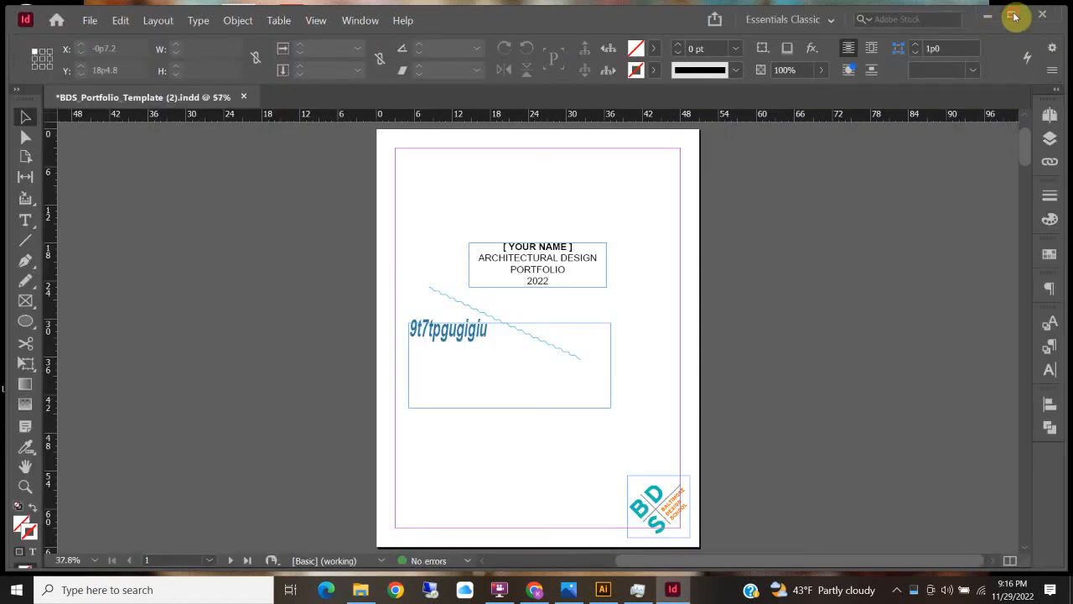
click(1015, 17)
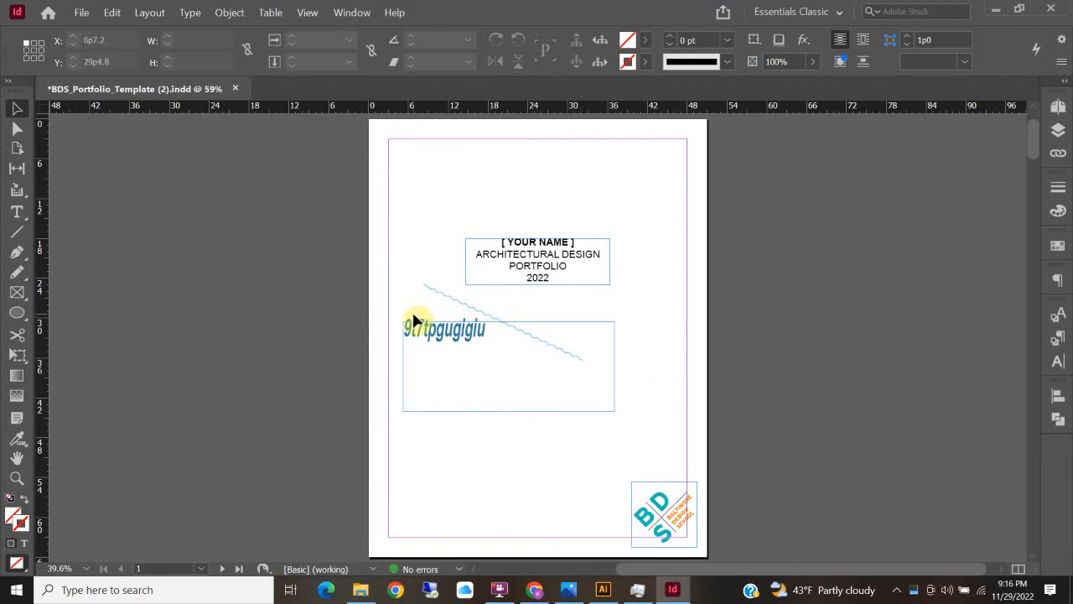
Draw an empty rectangle frame about 22p7 wide and 17p7 high, move it below the blue text, and deselect it.
click(16, 291)
drag(450, 167, 599, 285)
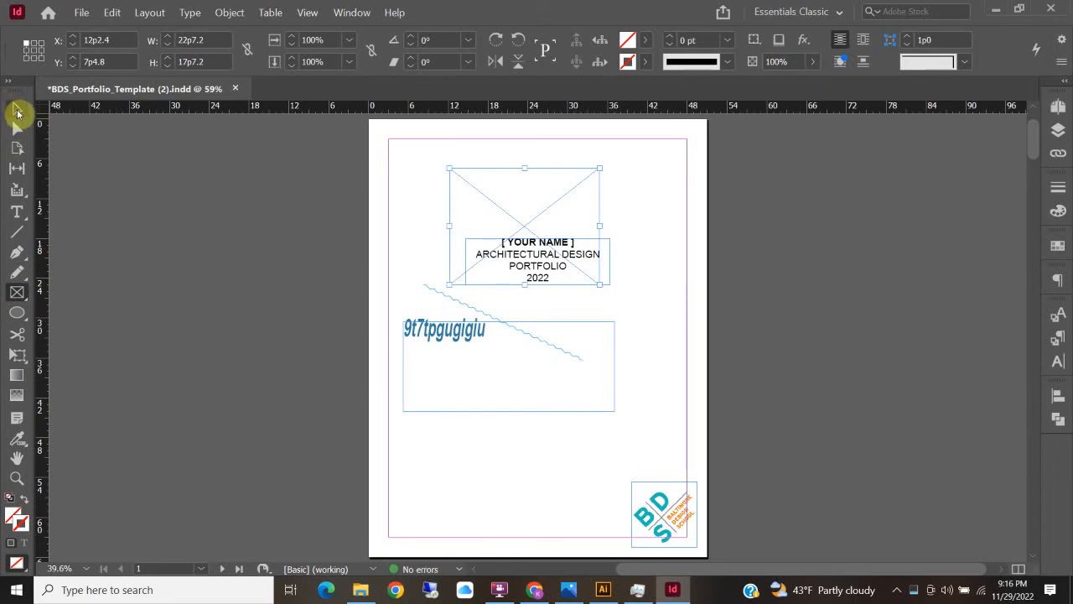
click(17, 108)
drag(477, 183, 443, 404)
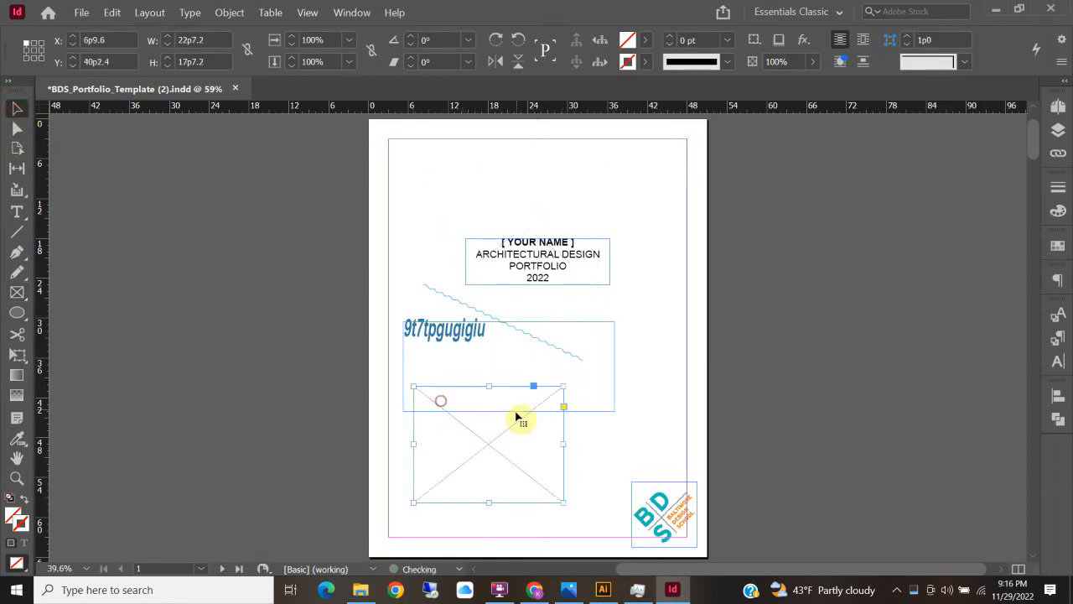
click(285, 403)
Switch to File Explorer, open the student's folder in Downloads, and place its download image into the empty frame on the page.
click(360, 589)
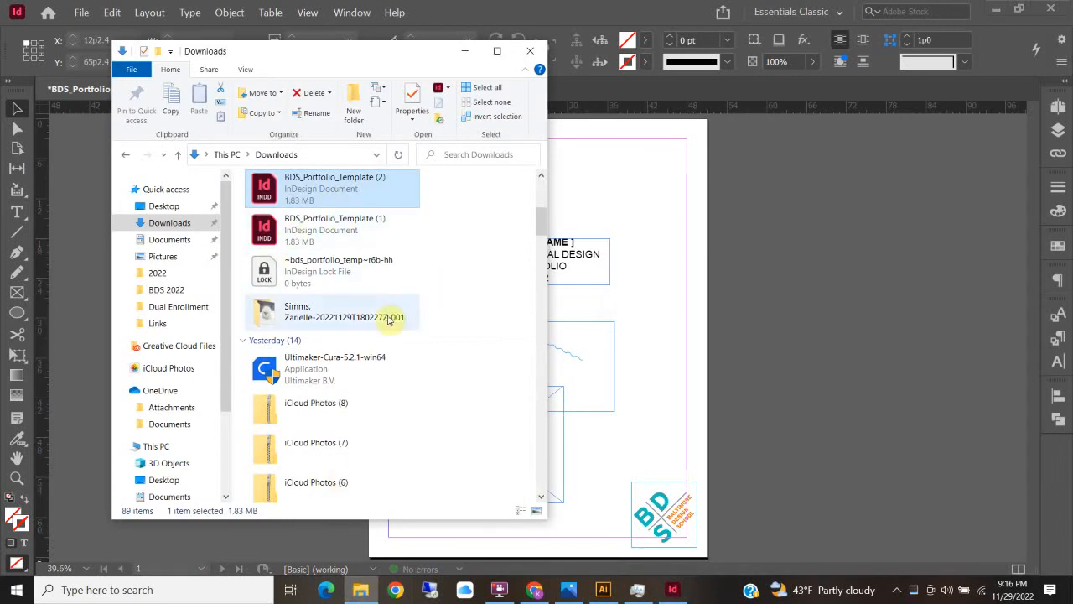
double_click(335, 315)
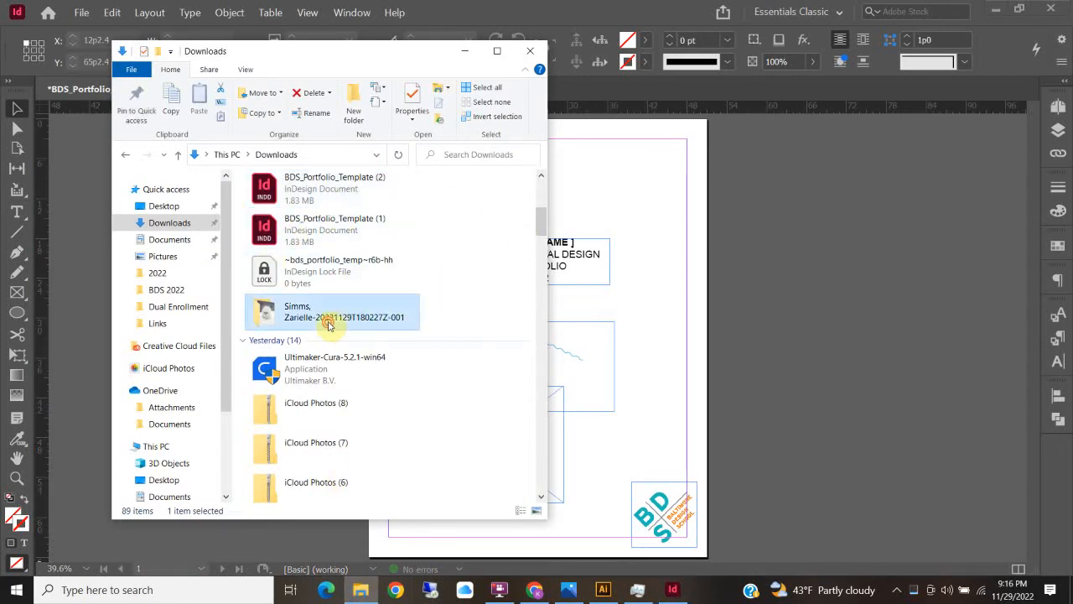
drag(429, 38, 240, 37)
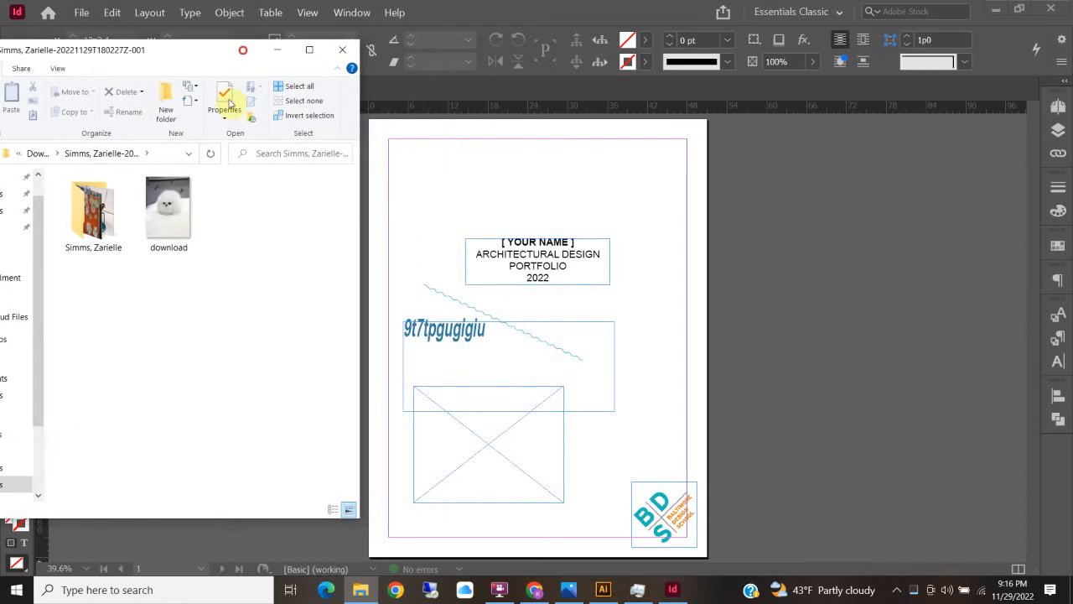
click(174, 207)
drag(174, 206, 502, 453)
click(629, 453)
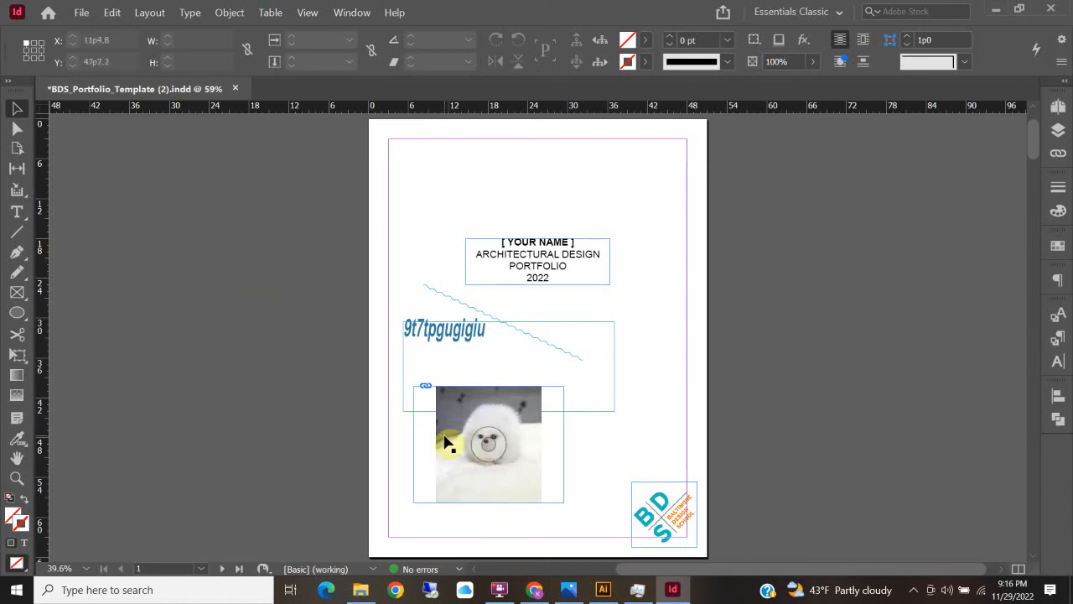
Apply the Fill Frame Proportionally fitting to the dog photo in its frame.
click(449, 493)
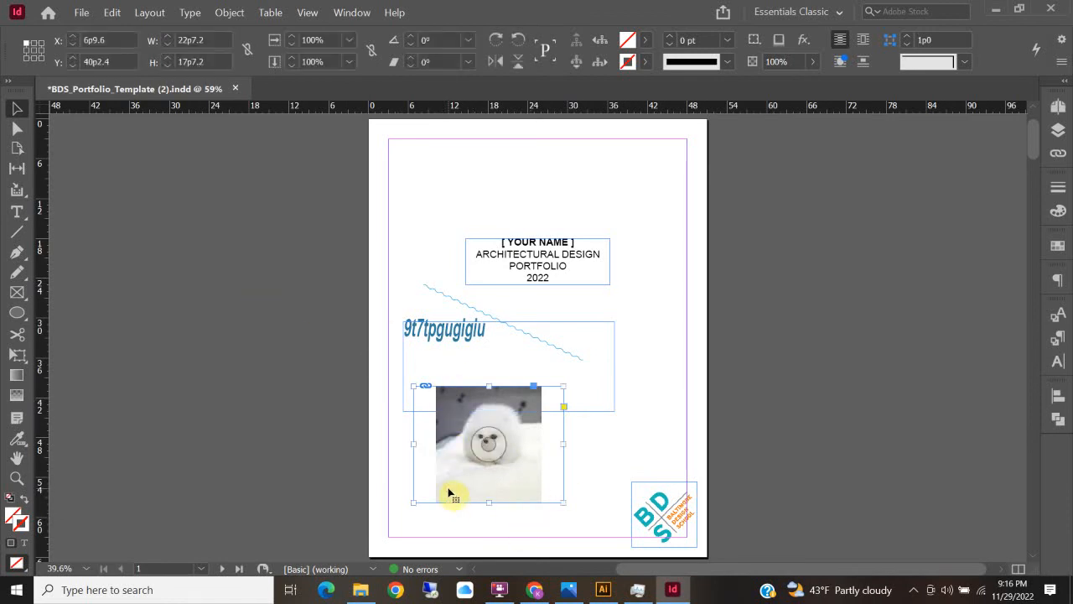
right_click(449, 493)
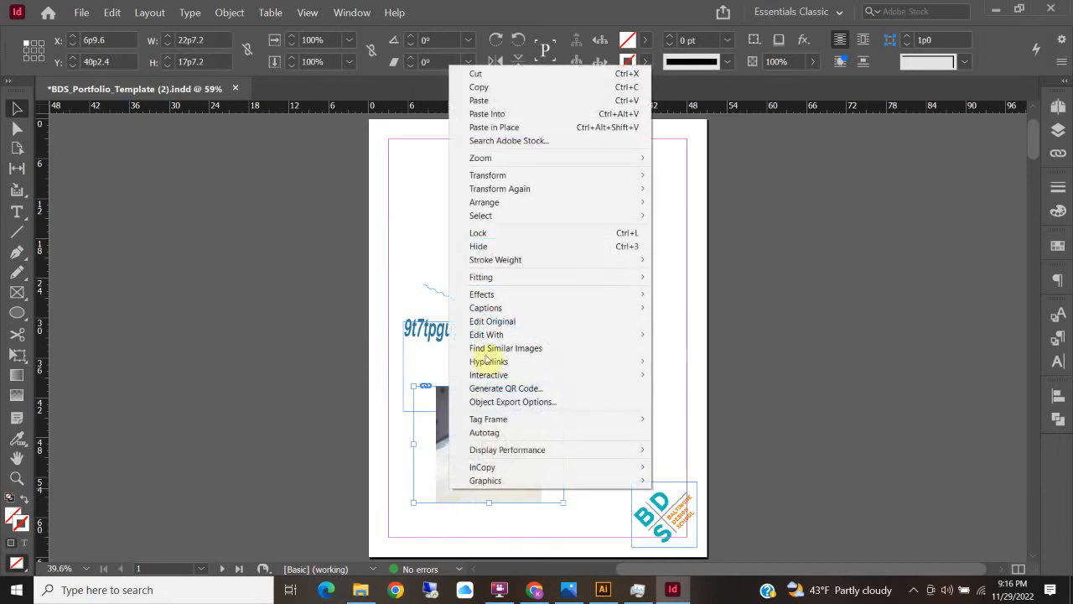
mouse_move(505, 277)
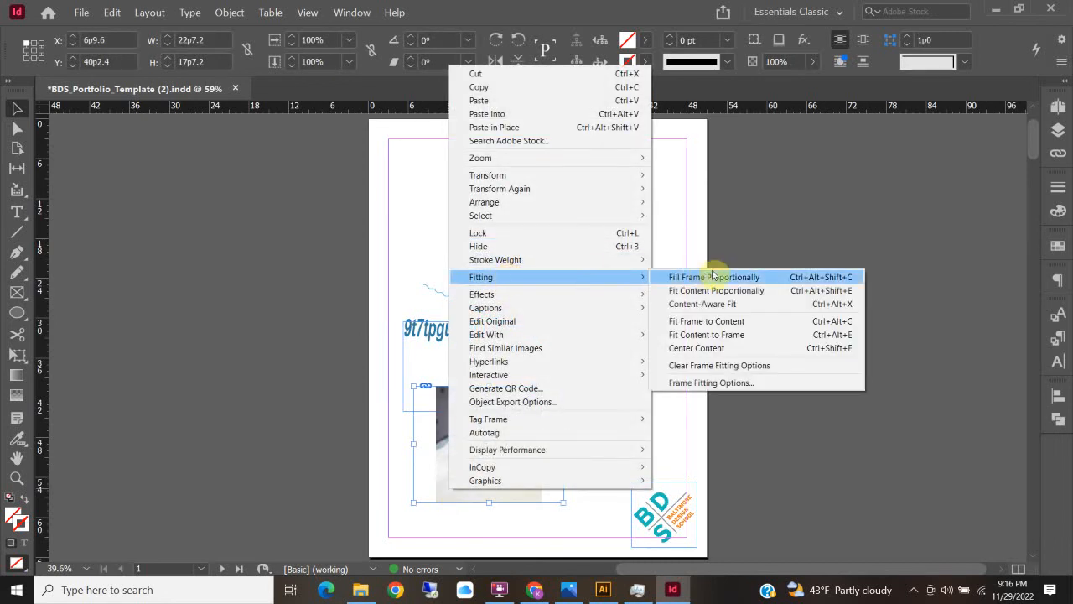
click(716, 280)
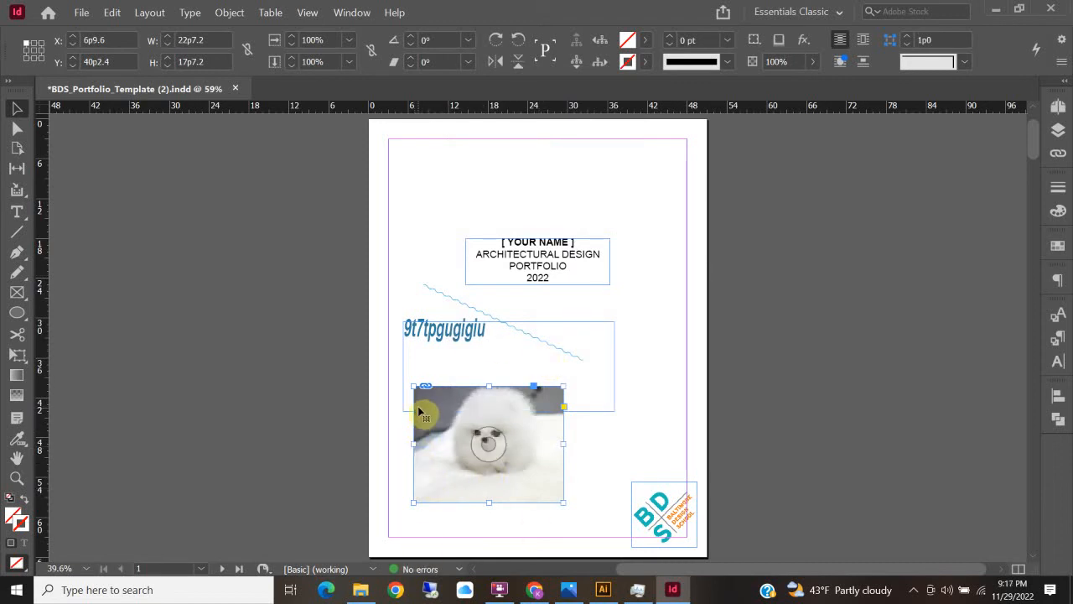
Crop the dog photo by shrinking its frame to about 13p4 wide and 13p7 high around the face.
drag(412, 385, 449, 386)
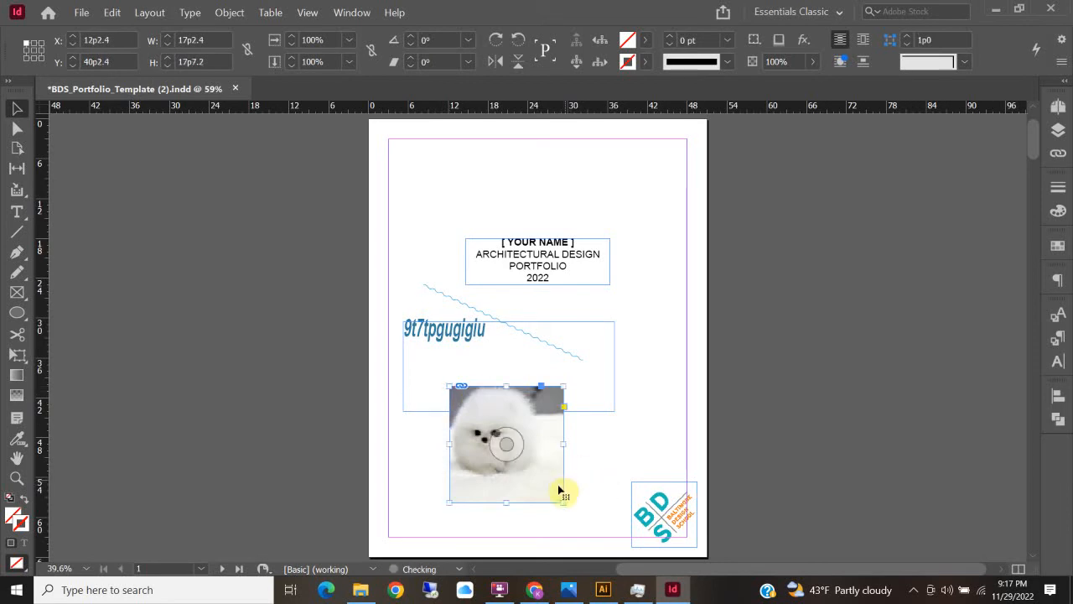
drag(563, 502, 538, 475)
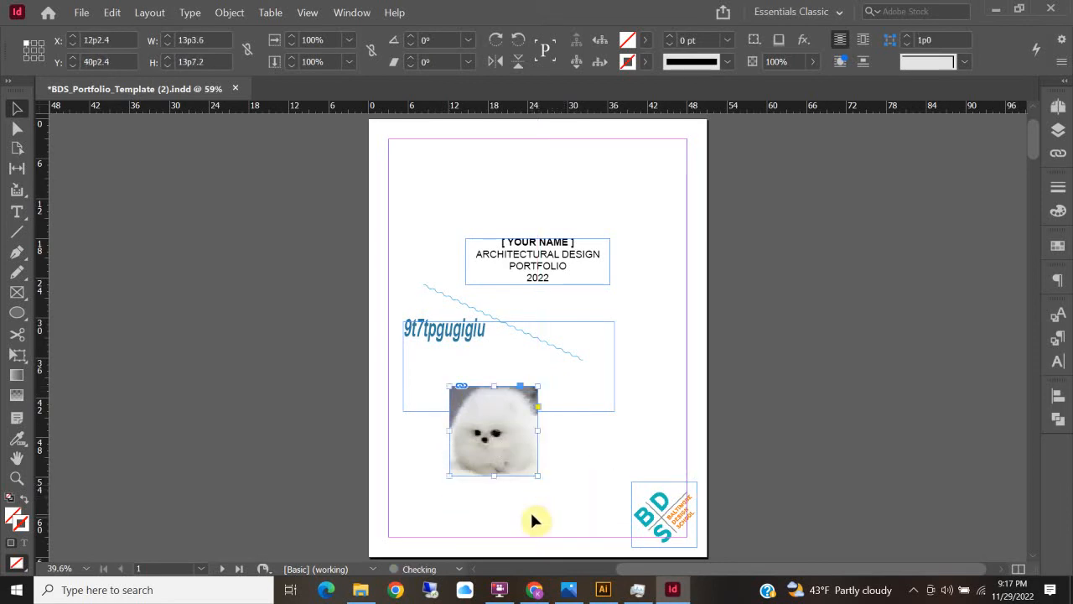
mouse_move(538, 477)
mouse_down()
mouse_move(571, 514)
mouse_move(539, 476)
mouse_up()
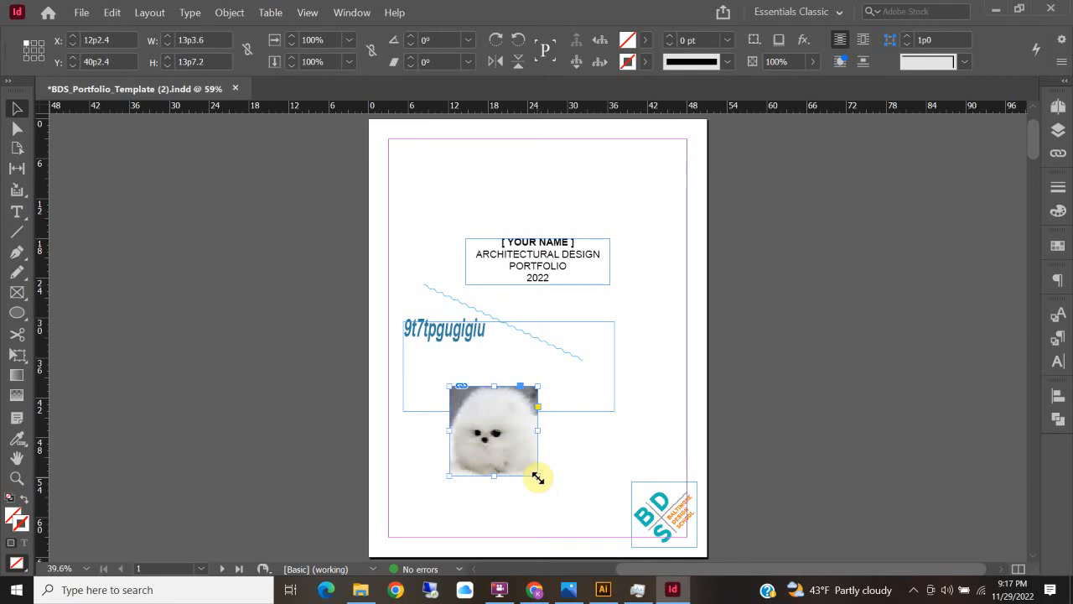
Scale and crop the dog photo's frame from its corners until it is about 29p7 wide and 23p4 high.
drag(538, 477, 592, 531)
drag(448, 386, 410, 342)
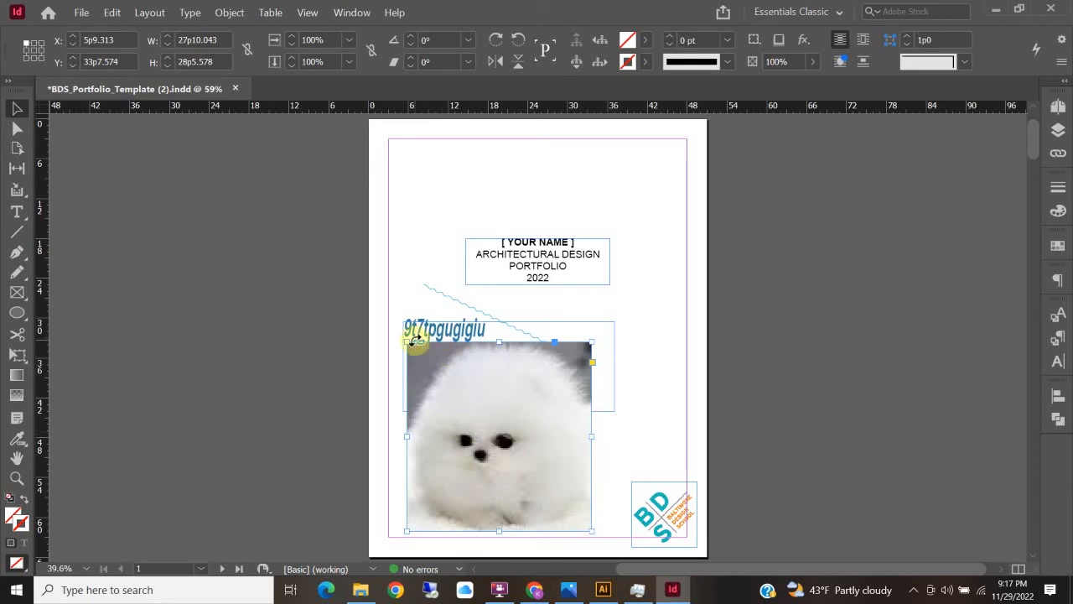
drag(406, 342, 476, 409)
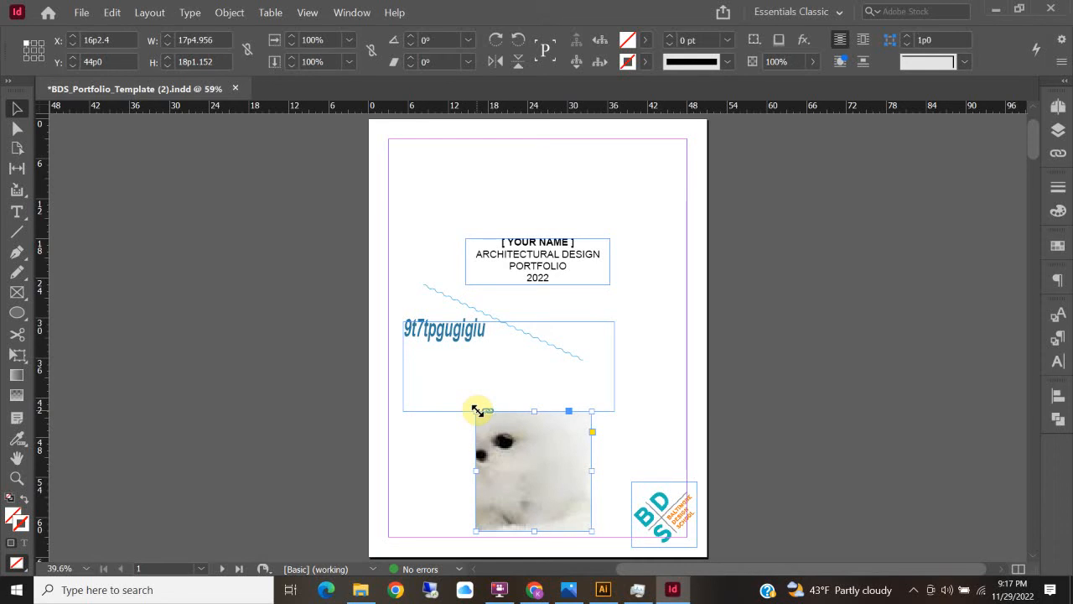
drag(477, 410, 442, 389)
mouse_move(487, 442)
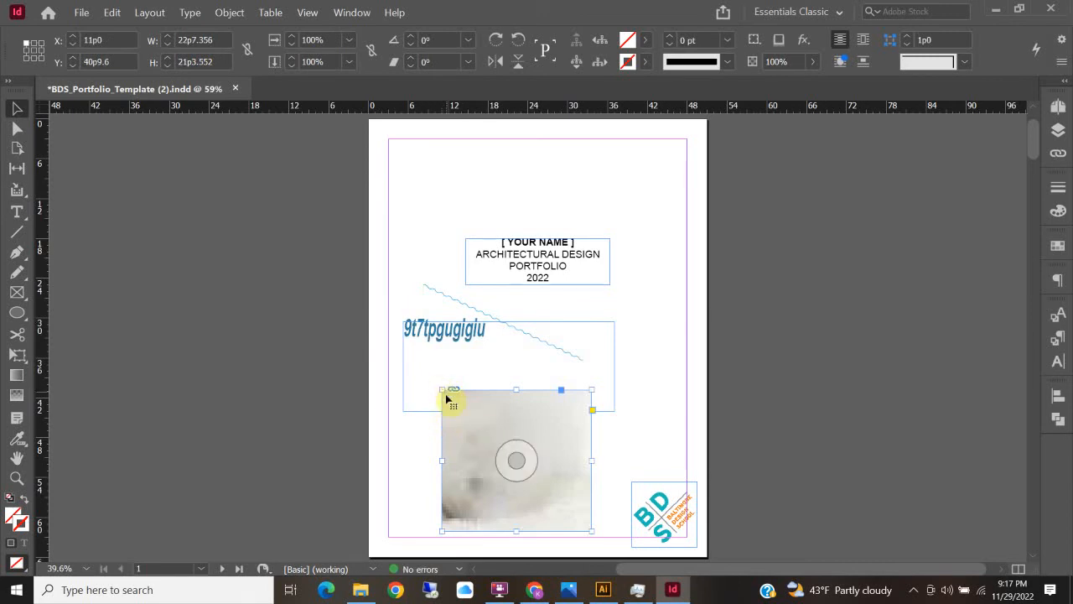
drag(442, 391, 395, 376)
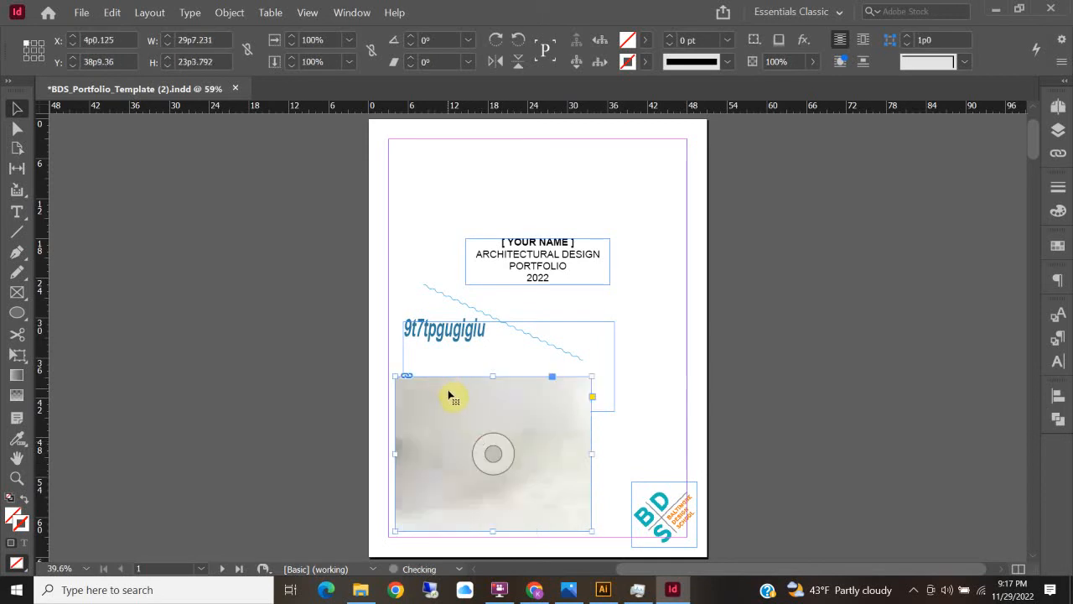
Apply the Fit Content Proportionally fitting to the dog photo, and deselect it.
right_click(435, 414)
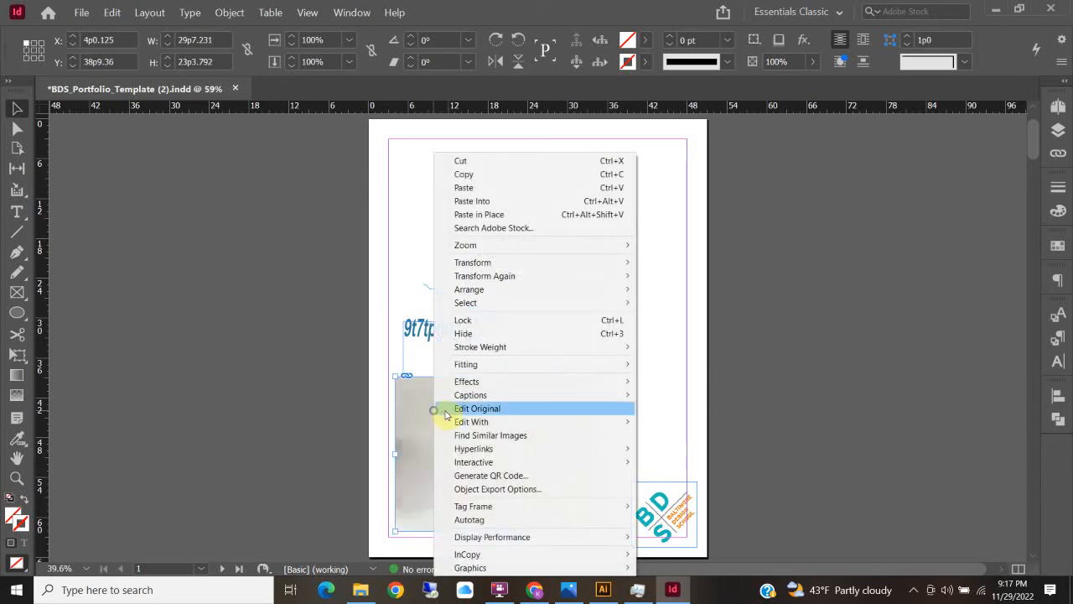
mouse_move(510, 362)
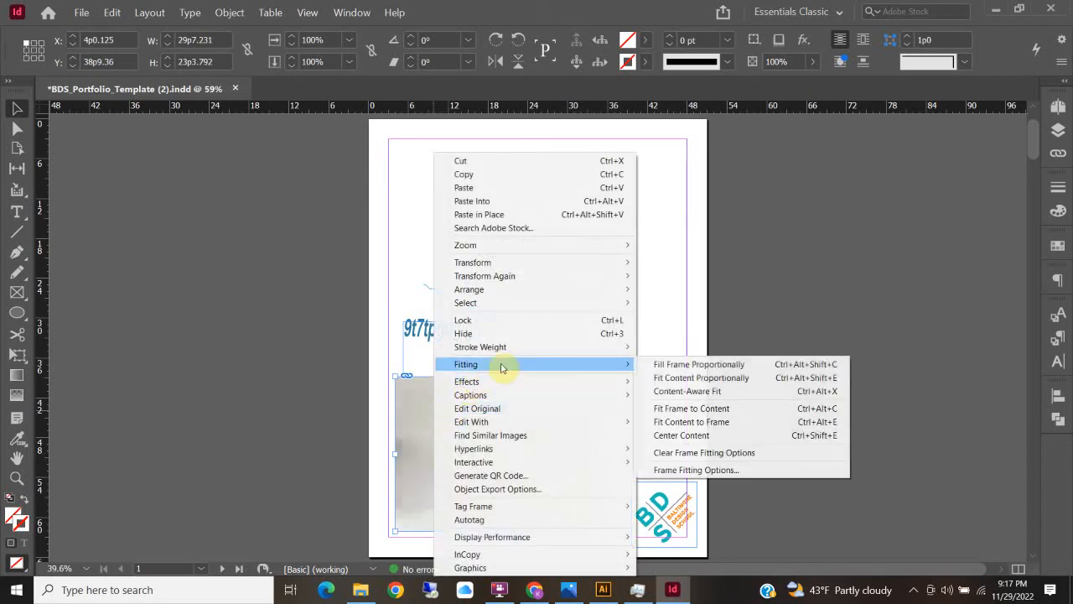
click(712, 379)
click(242, 363)
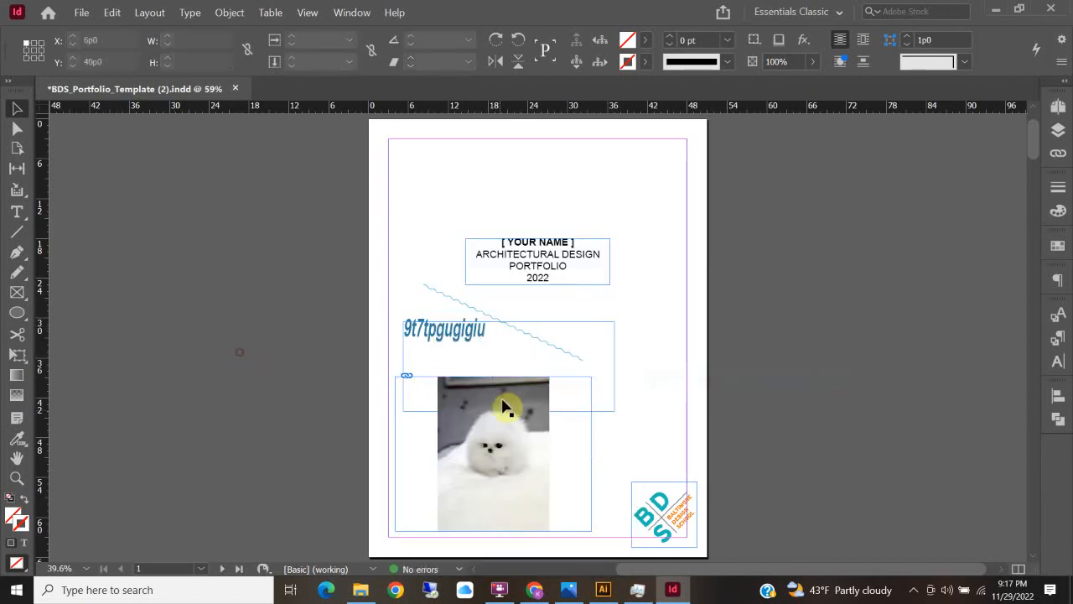
Fit the frame's width to the dog photo, move it up and right toward the right margin, and deselect it.
double_click(395, 454)
drag(515, 431, 635, 361)
click(784, 352)
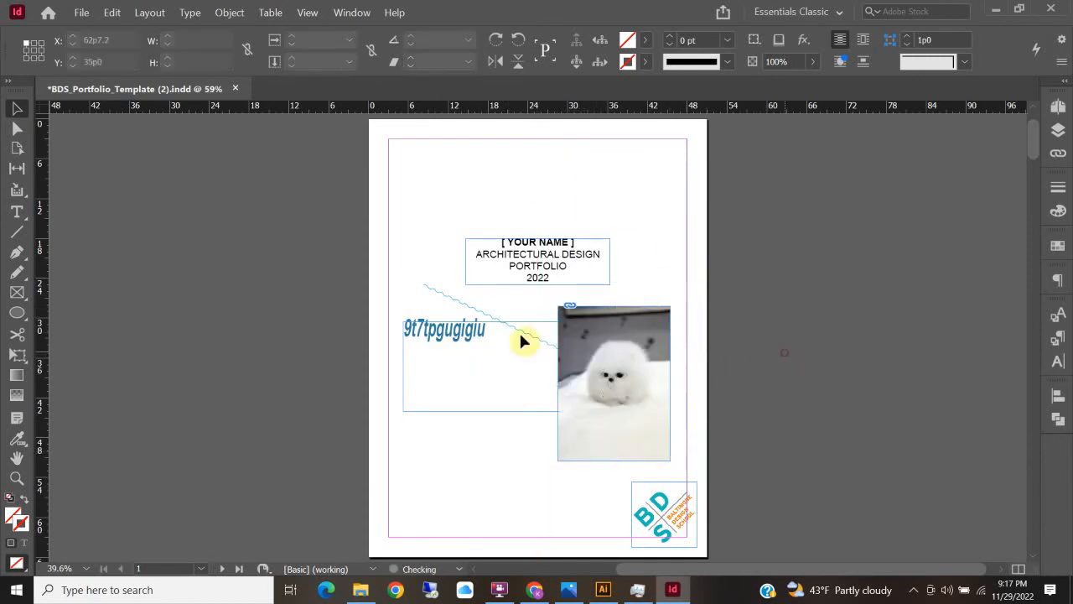
Draw a circle about 14p10 across with the Ellipse Tool, above and left of the title text.
click(18, 312)
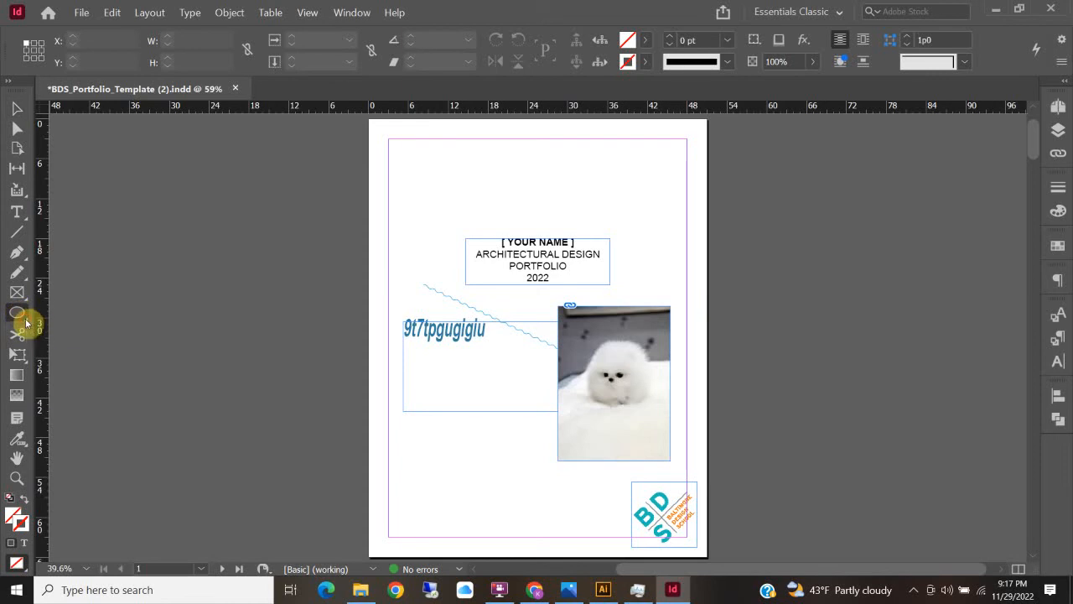
click(29, 321)
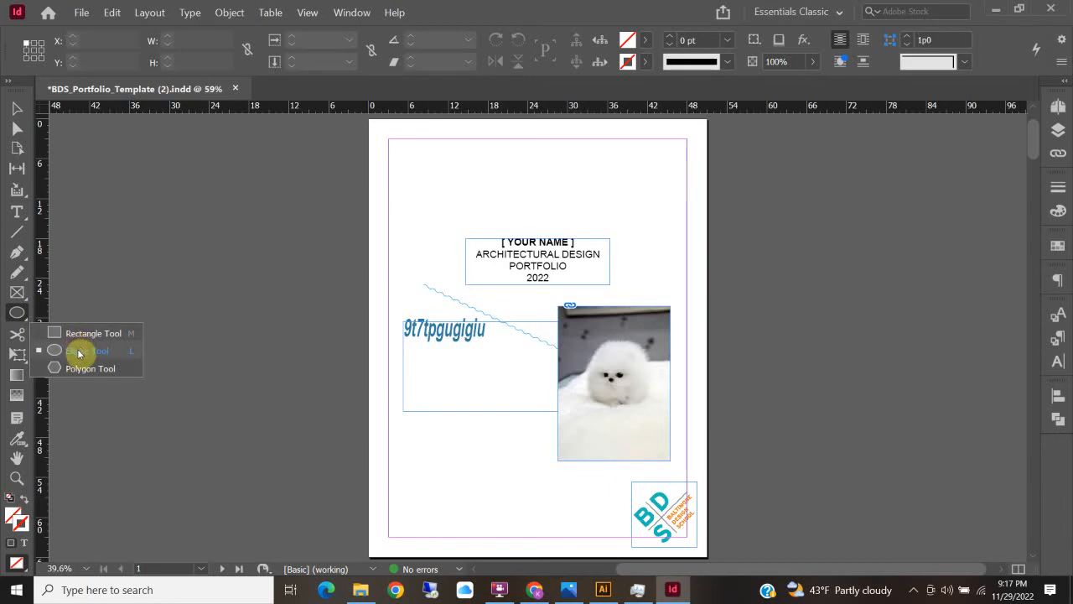
click(74, 351)
mouse_move(427, 163)
mouse_down()
mouse_move(451, 195)
mouse_move(554, 252)
mouse_move(526, 261)
mouse_up()
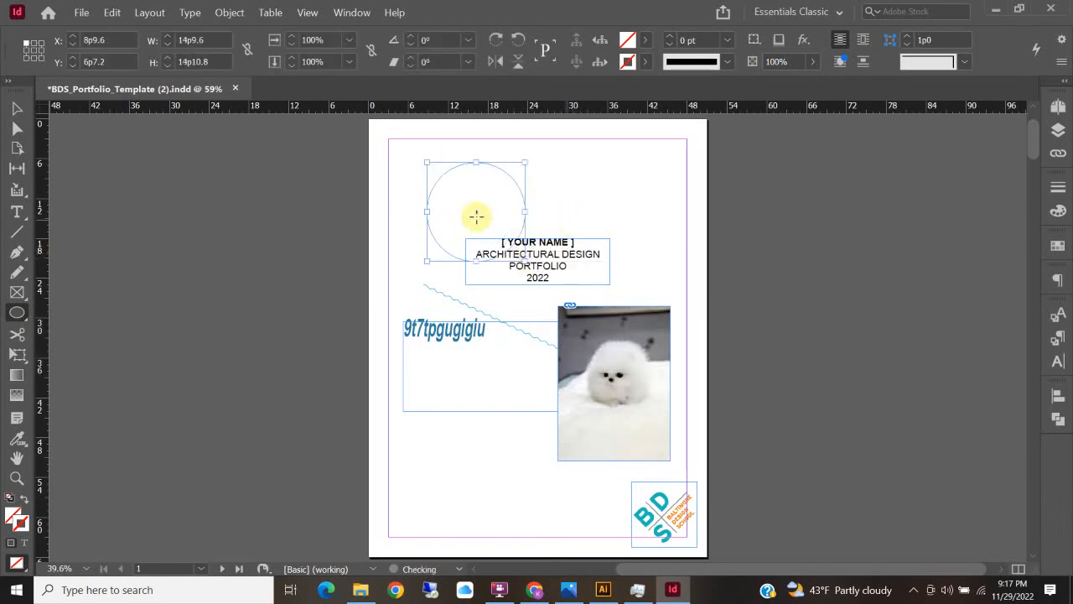
Fill the circle with a medium green and deselect it.
double_click(8, 521)
click(367, 226)
click(680, 179)
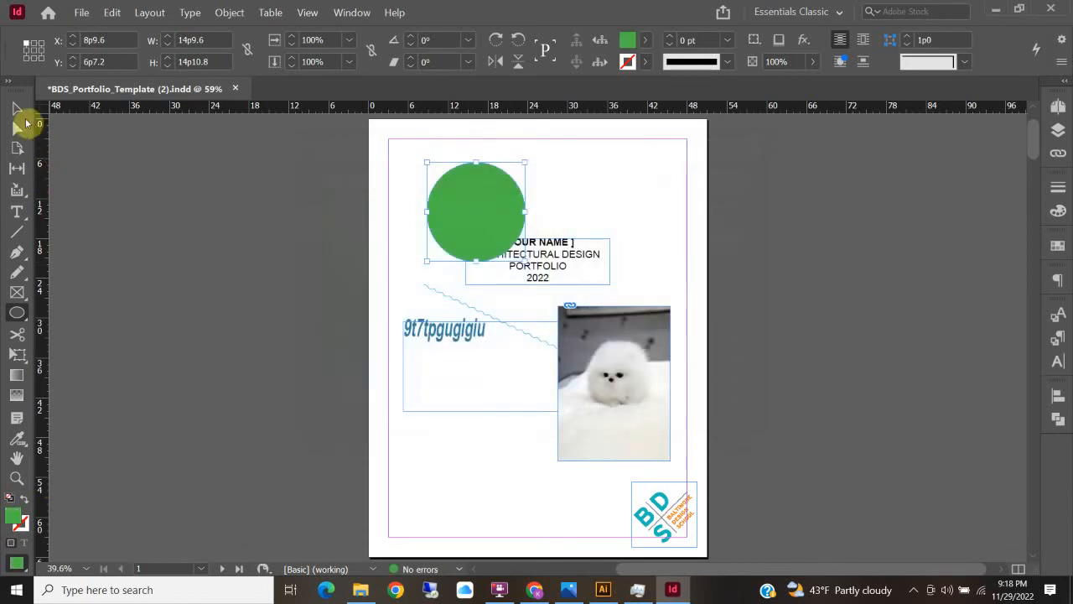
click(17, 110)
click(172, 348)
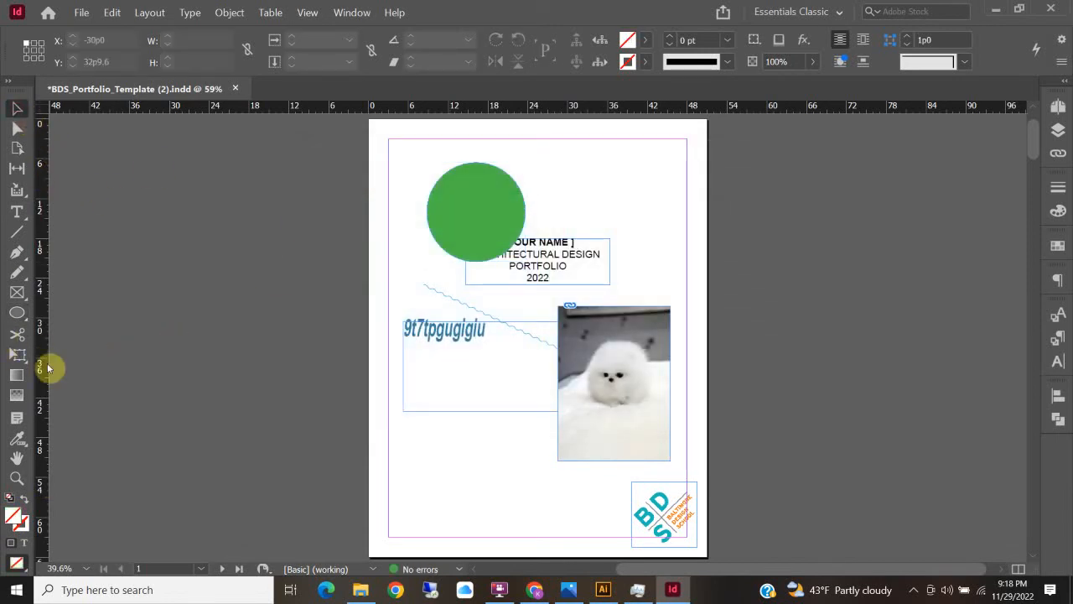
Cut the wavy blue line near its middle with the Scissors tool, and delete the lower-right segment.
click(18, 337)
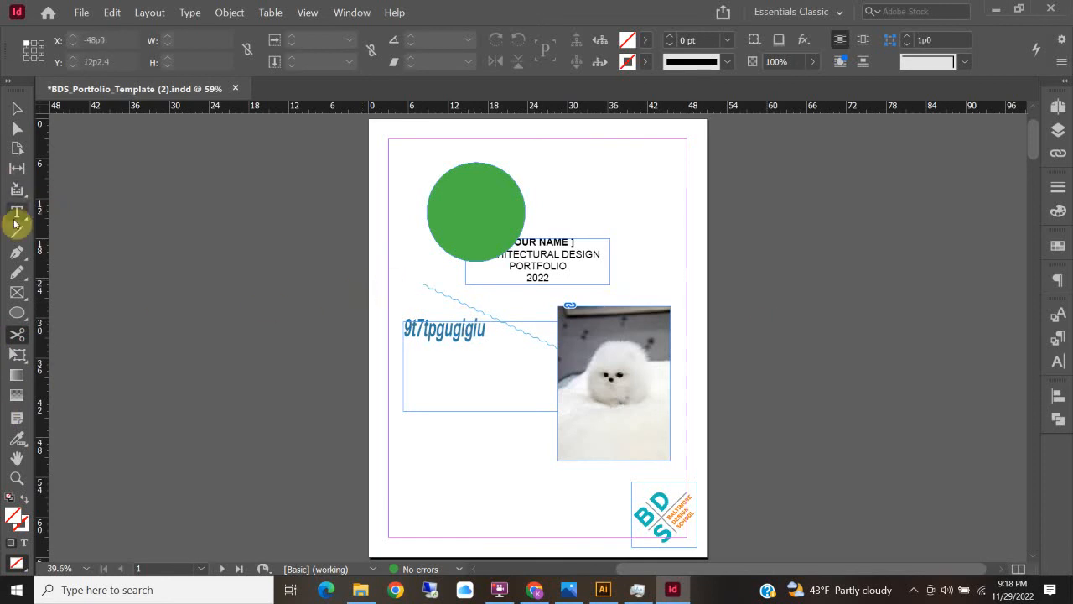
click(462, 305)
click(491, 316)
click(18, 127)
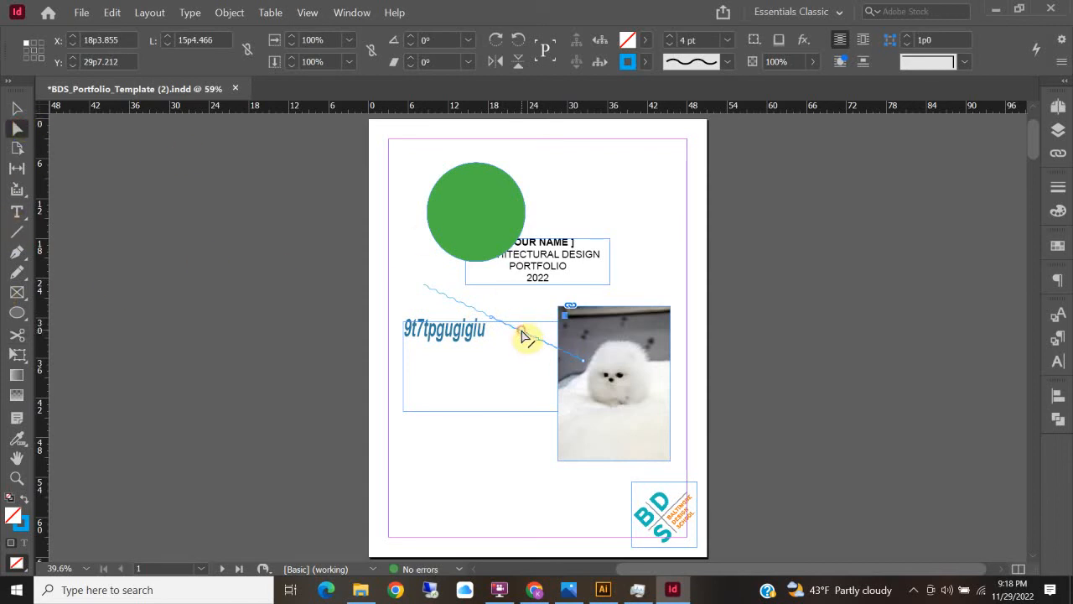
key(Delete)
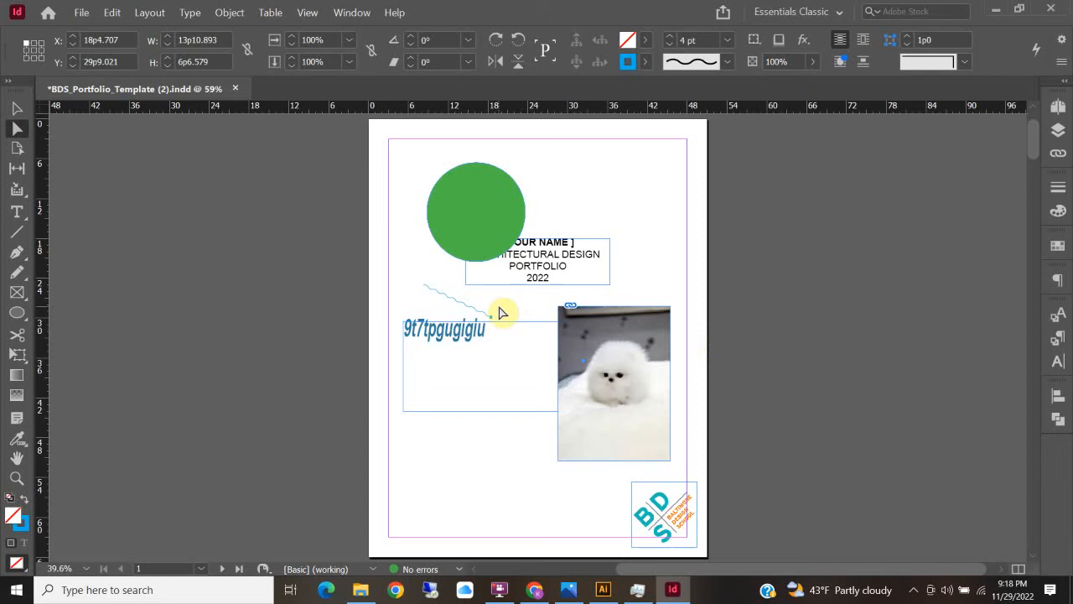
Undo the deletion of the wavy line's lower-right segment, then move the short middle segment up and left of the circle's lower edge and deselect it.
key(ctrl+z)
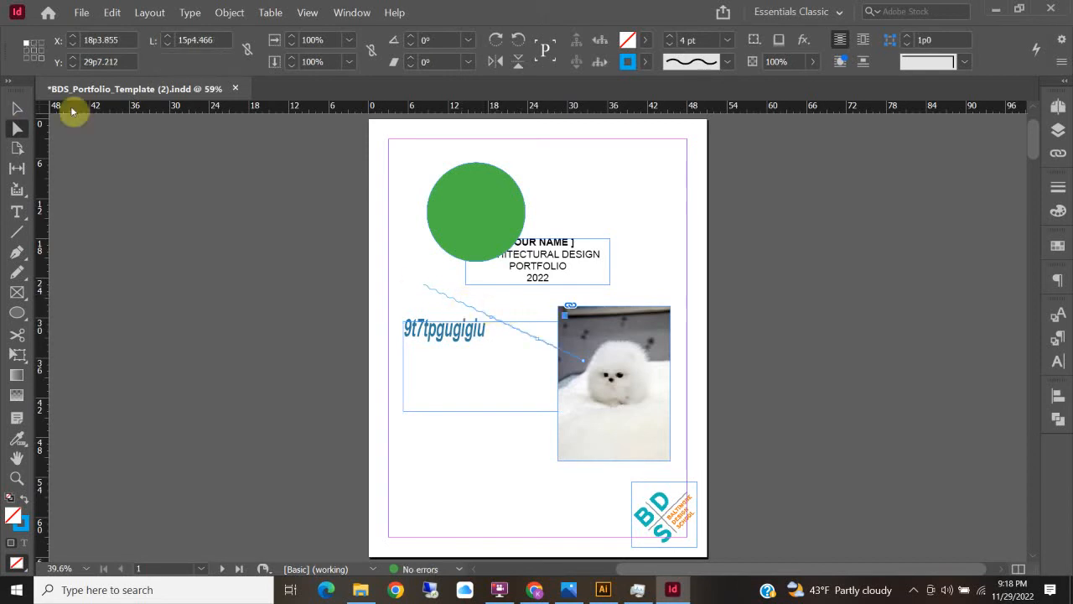
click(16, 109)
mouse_move(459, 310)
mouse_down()
mouse_move(458, 468)
mouse_move(462, 293)
mouse_move(421, 261)
mouse_up()
click(497, 498)
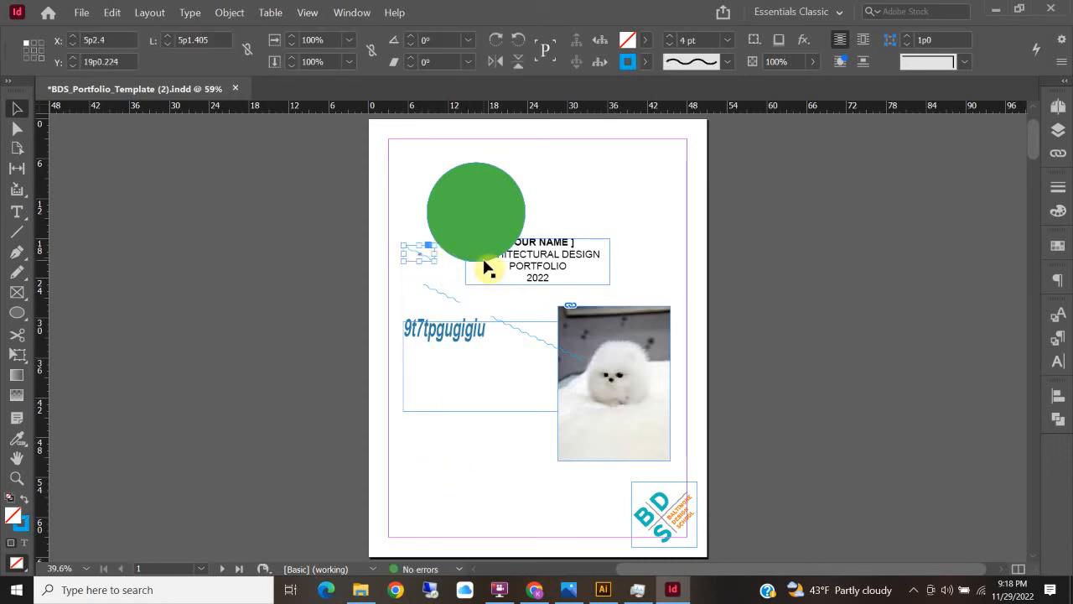
click(597, 207)
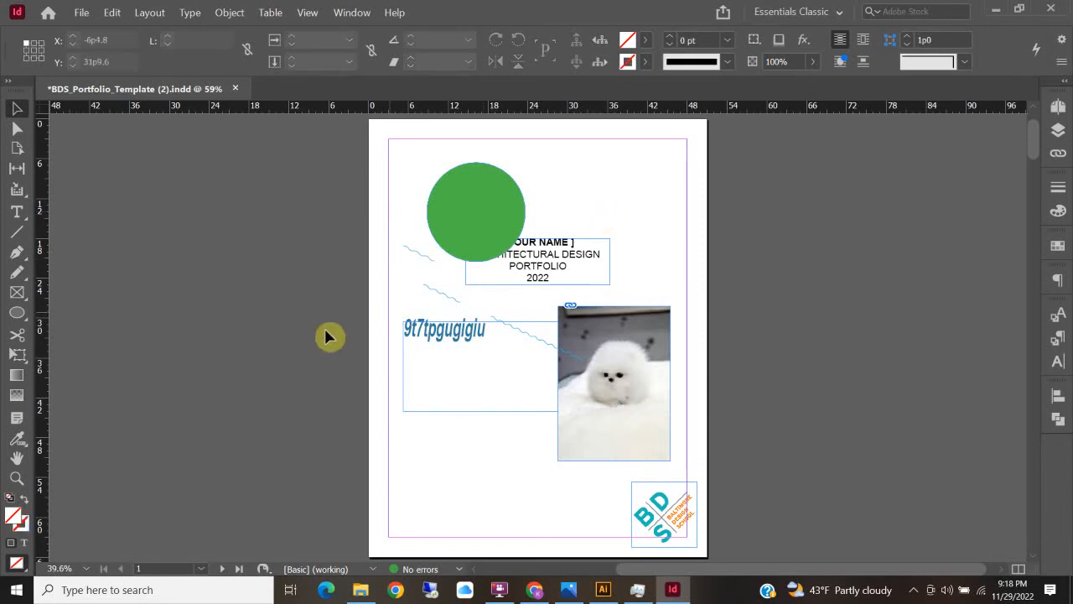
Select the blue text's frame with the Free Transform tool and view the tool's rotate, scale and shear variants.
click(16, 355)
click(493, 366)
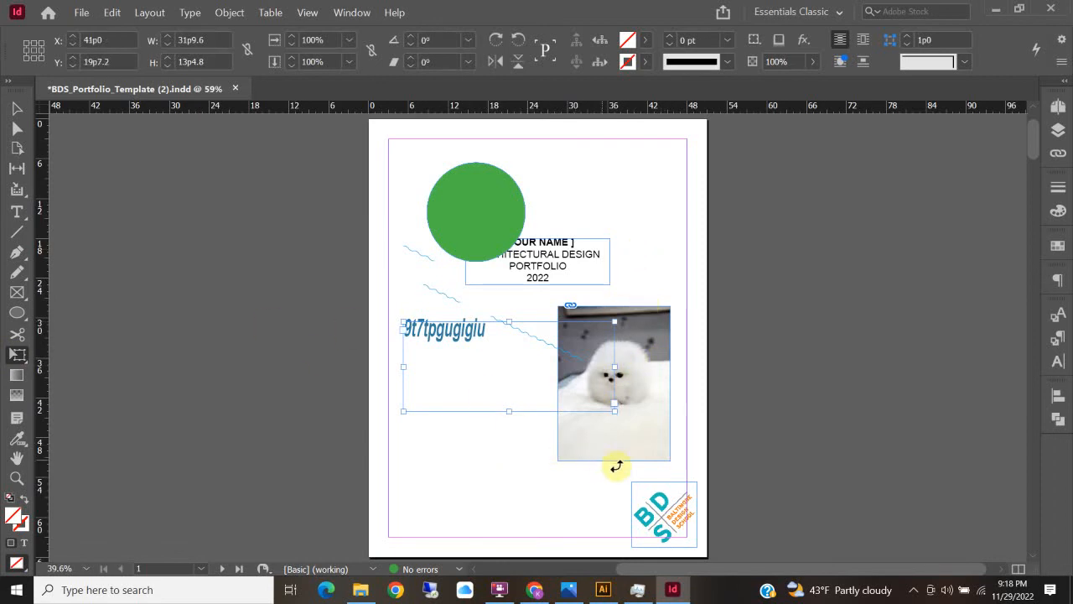
click(16, 110)
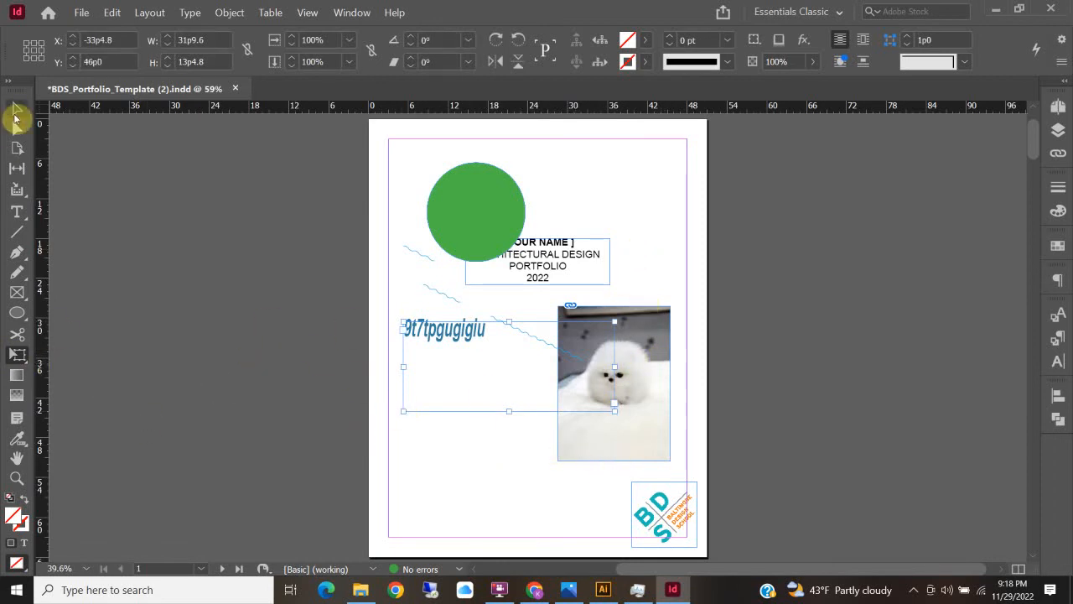
click(20, 359)
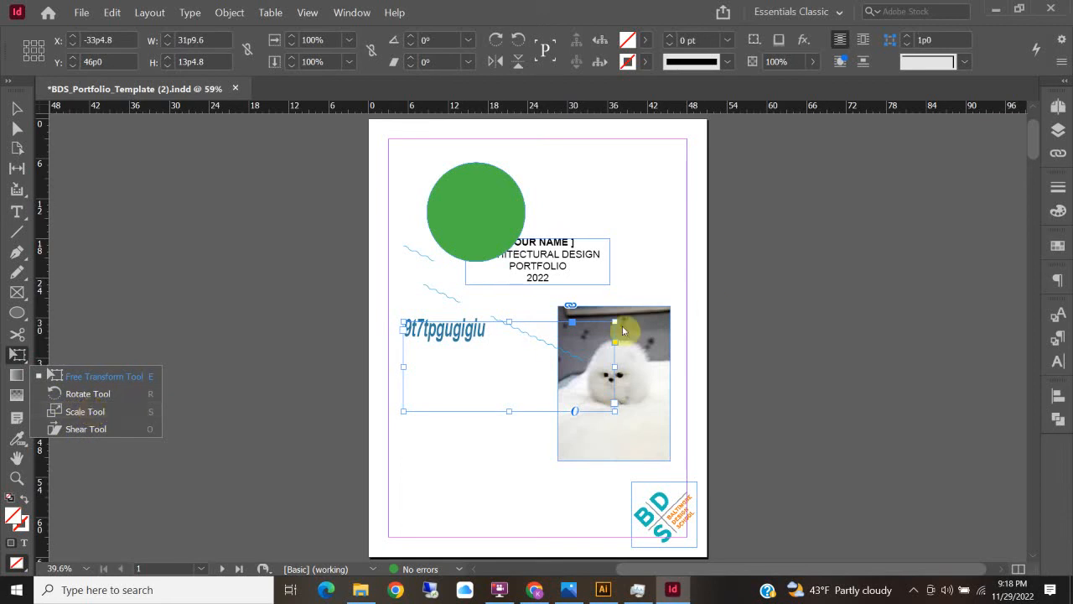
click(613, 450)
click(16, 107)
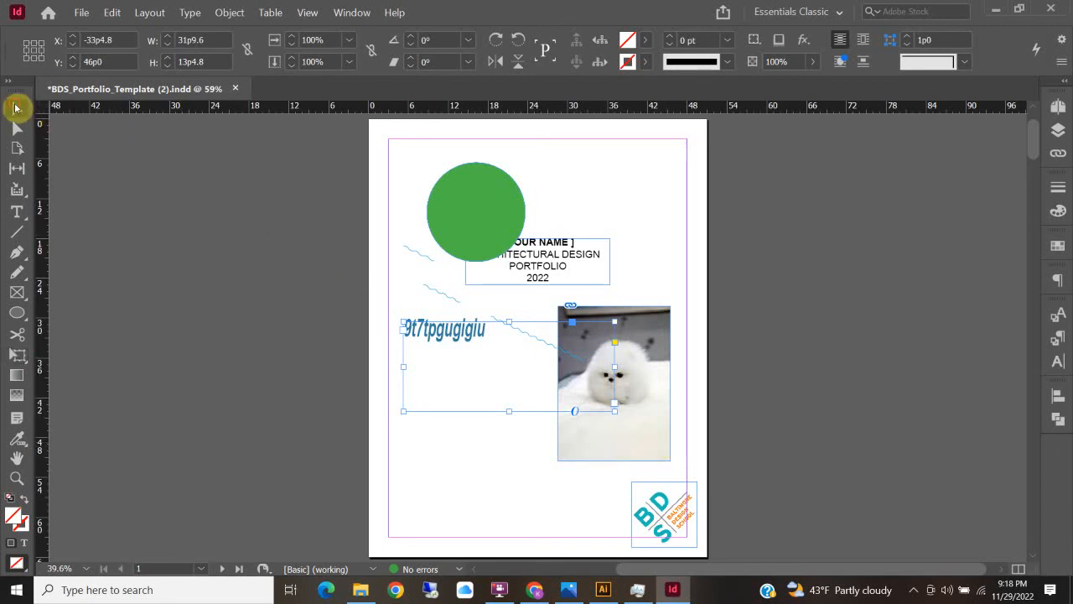
Move the dog photo down and left, and resize it to about 16p6 wide by 22p0 high with Free Transform.
drag(658, 363, 532, 424)
click(17, 354)
mouse_move(546, 366)
mouse_down()
mouse_move(586, 340)
mouse_move(522, 376)
mouse_move(564, 382)
mouse_move(545, 404)
mouse_move(572, 381)
mouse_move(545, 375)
mouse_up()
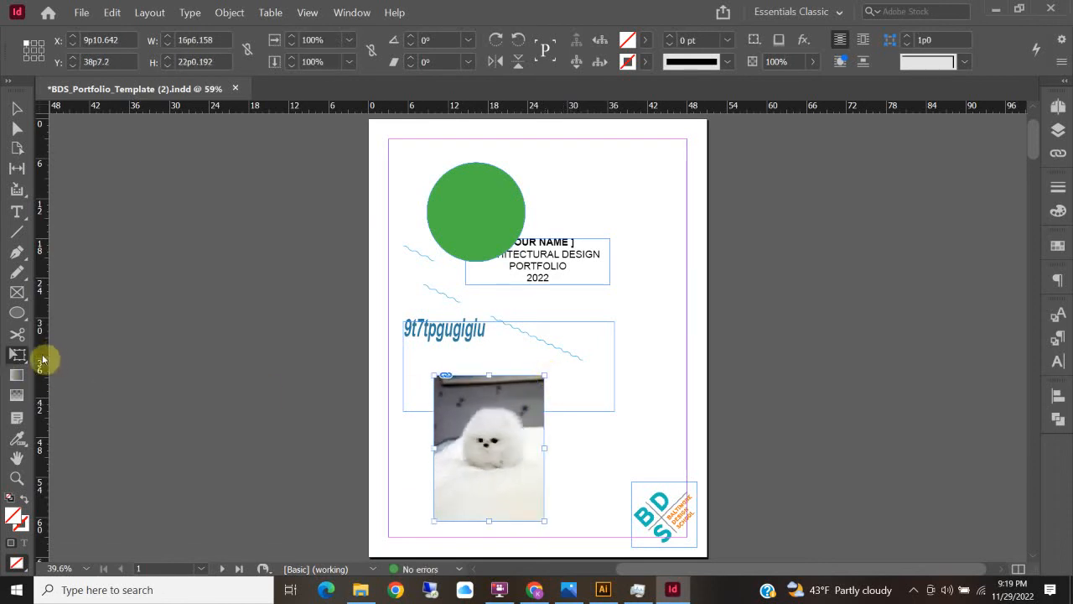
Rotate the dog photo to about -68.5° around a point near its centre, and scale it up to about 28p11 by 30p10.
drag(27, 367, 89, 390)
drag(432, 376, 489, 464)
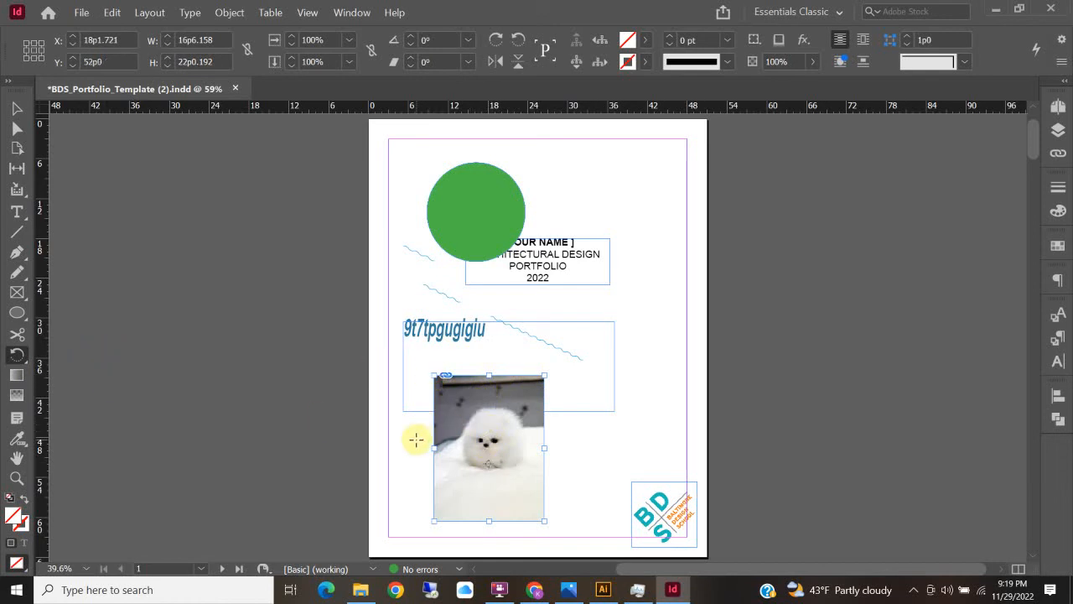
drag(453, 376, 587, 373)
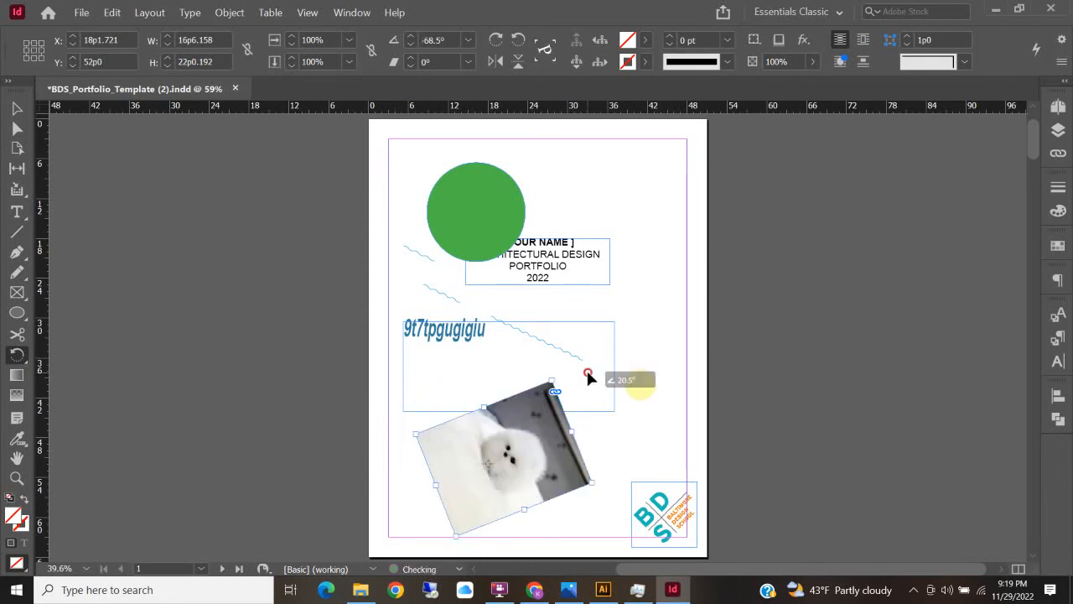
drag(23, 363, 78, 409)
drag(553, 383, 571, 332)
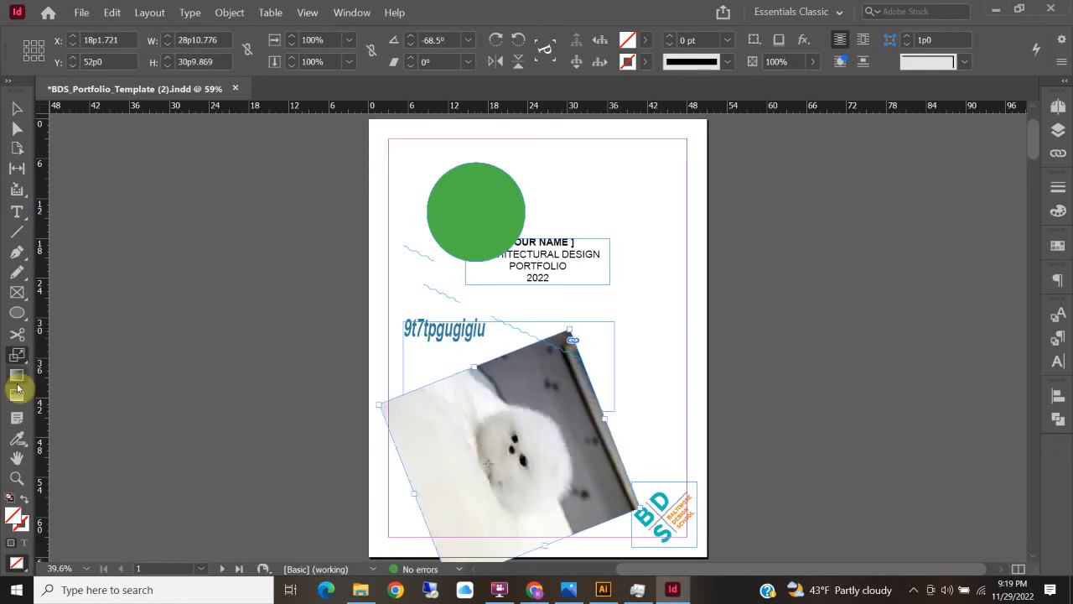
Shear the dog photo to about -30.7°, move it up and right across the page's right margin, and deselect it.
drag(26, 362, 84, 426)
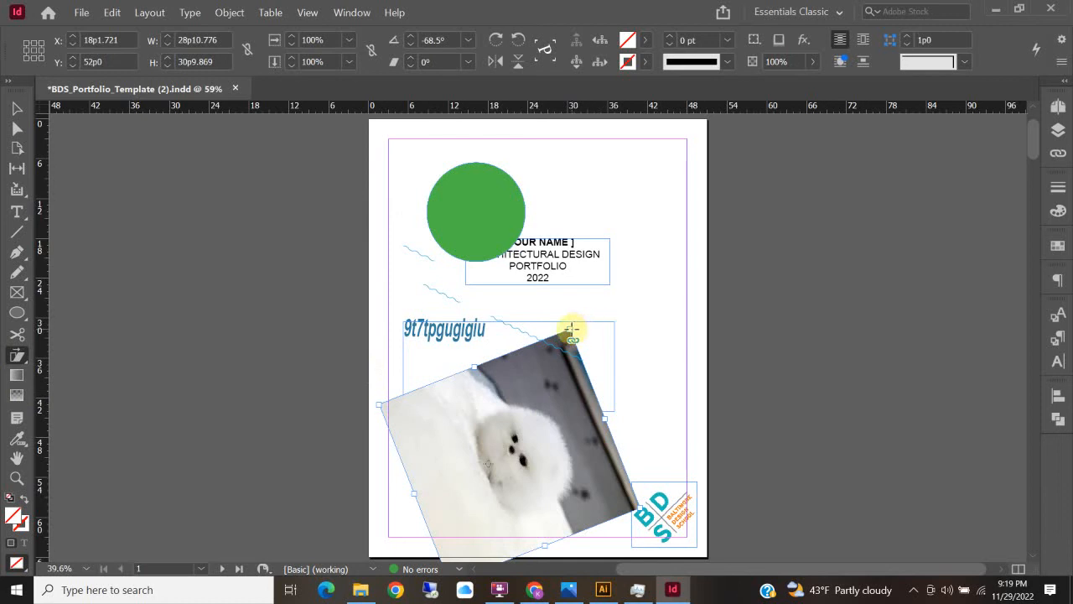
drag(571, 329, 513, 287)
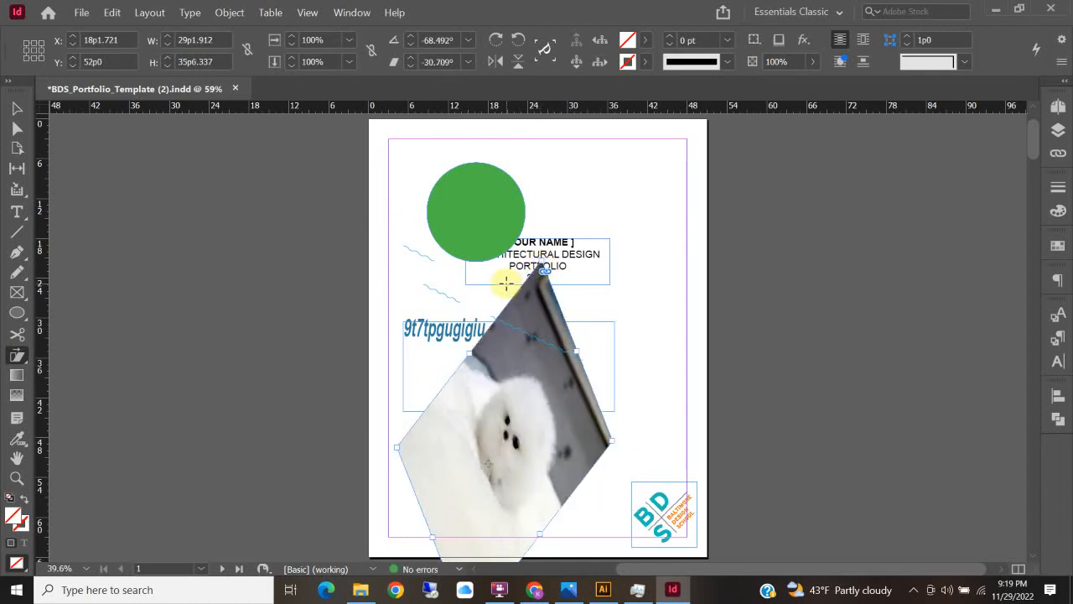
click(17, 109)
drag(484, 409, 588, 332)
click(299, 443)
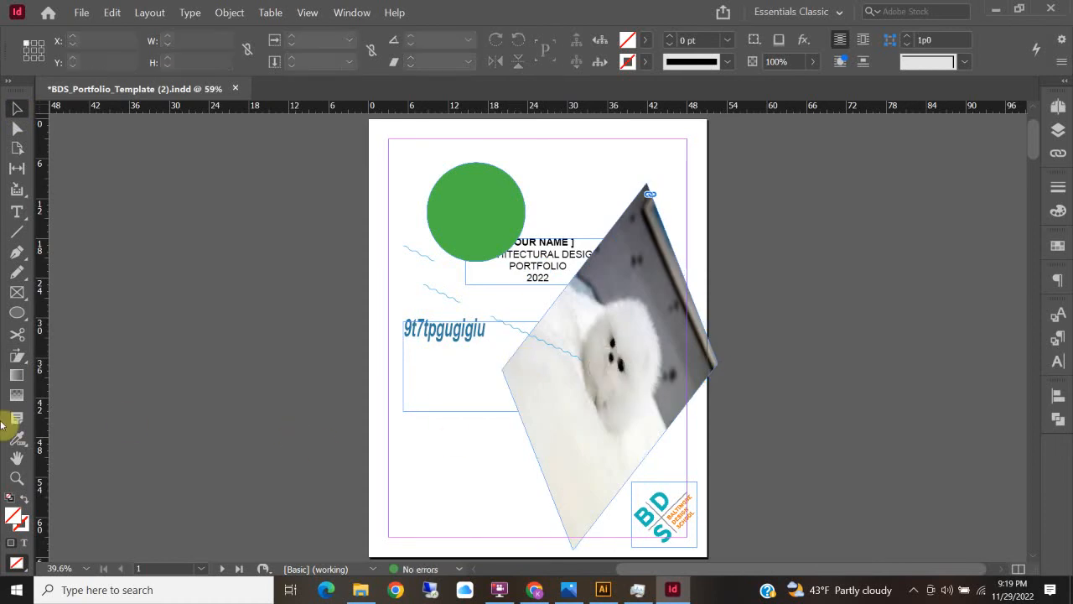
Fill the green circle with a linear white-to-black gradient running straight down from its upper edge.
click(17, 374)
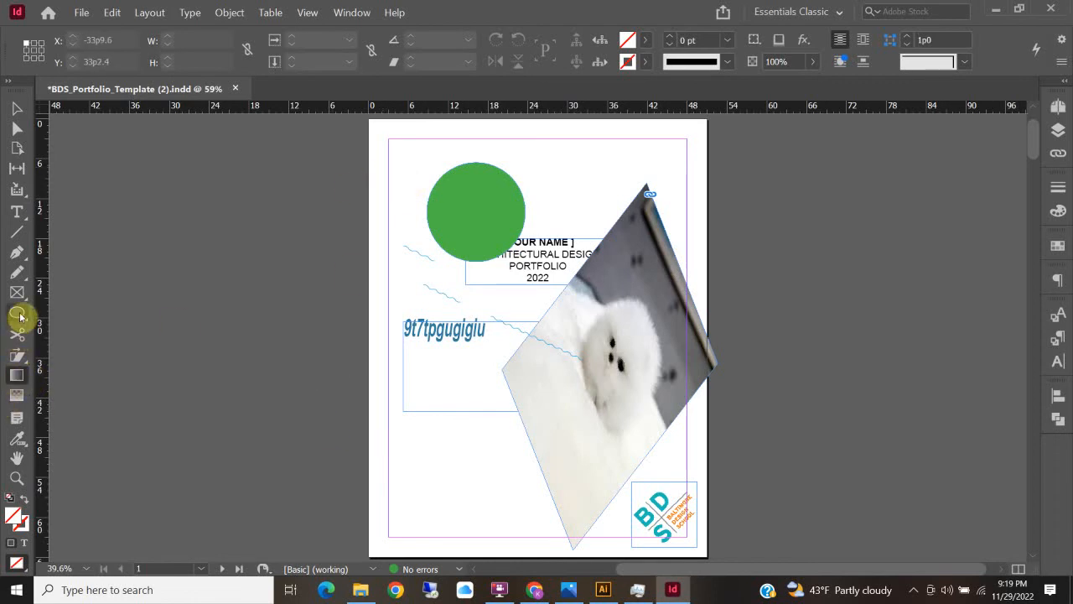
click(467, 187)
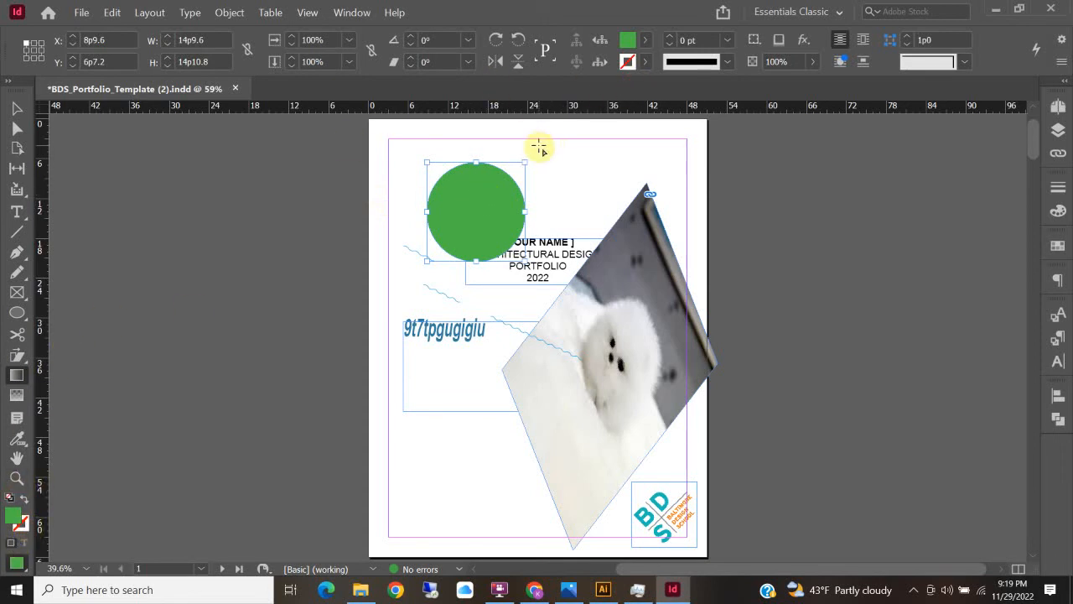
drag(472, 173, 470, 250)
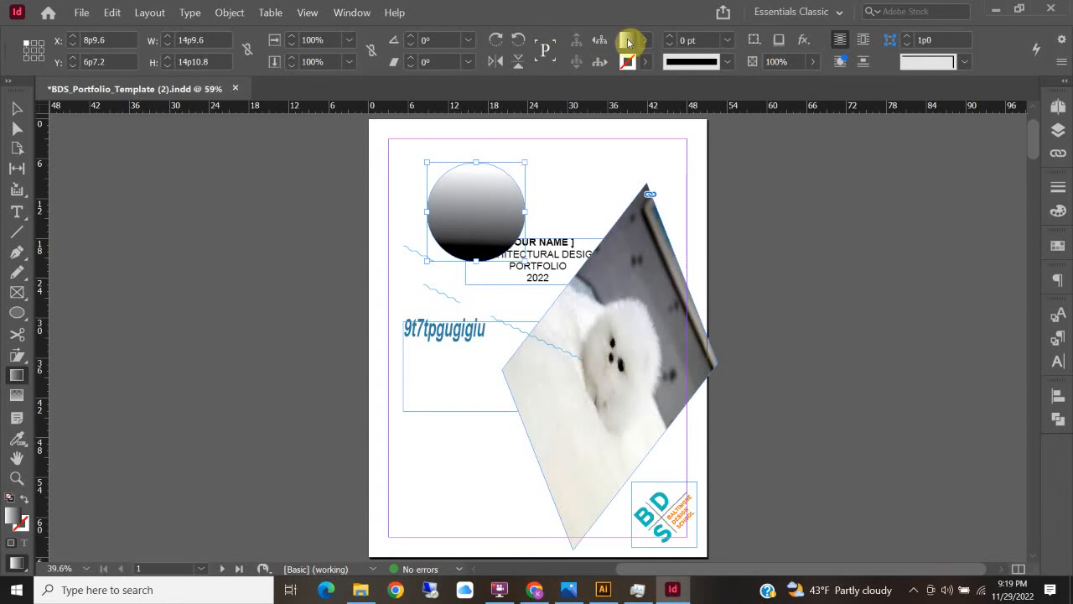
double_click(12, 515)
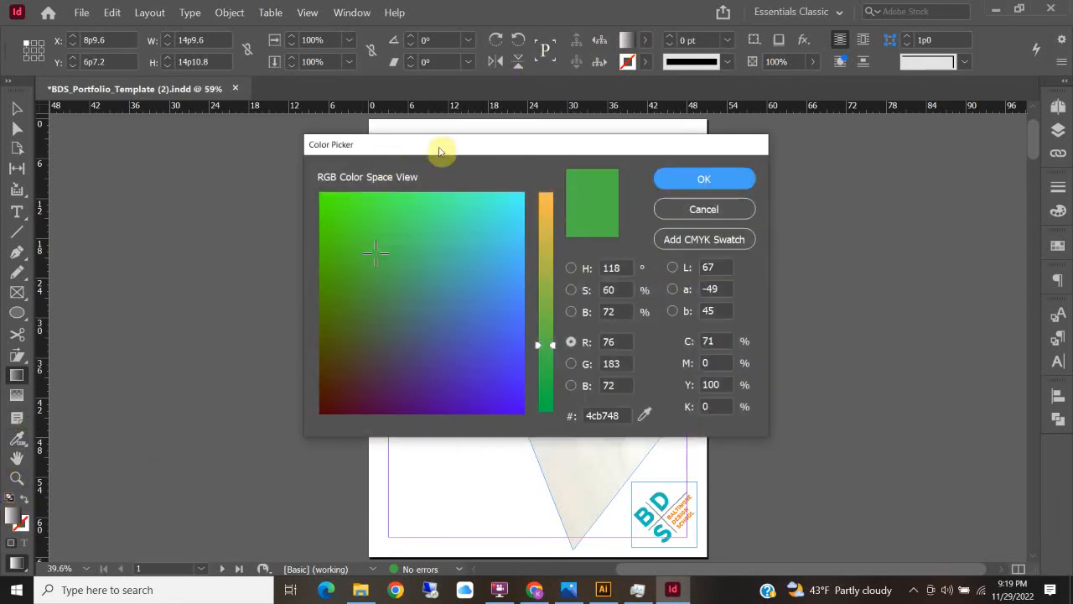
click(695, 205)
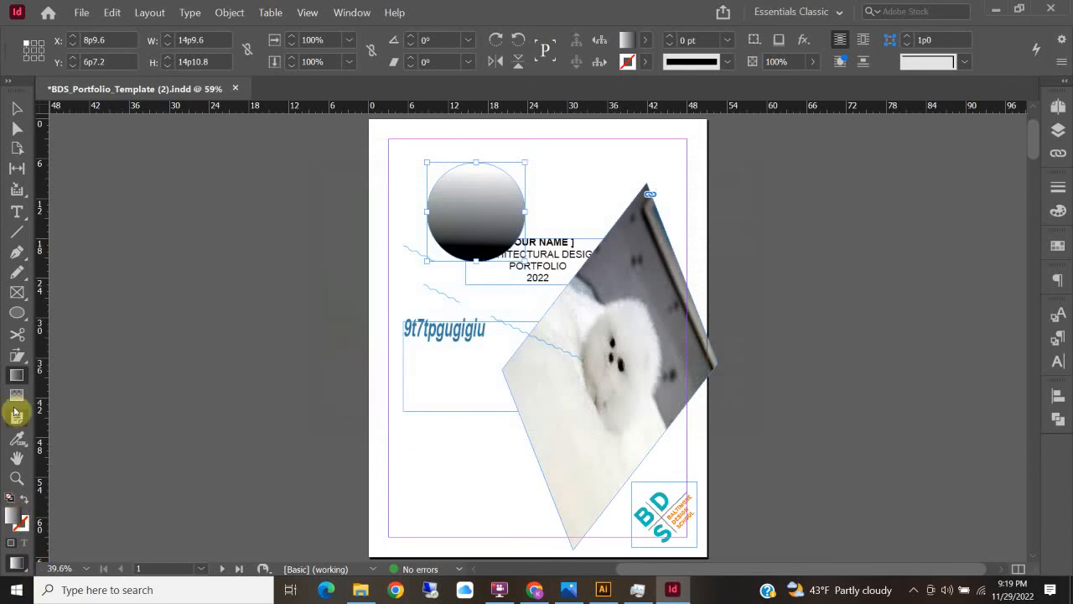
Open the circle's gradient settings, place them beside the page, and check the colour stops and gradient type.
double_click(15, 375)
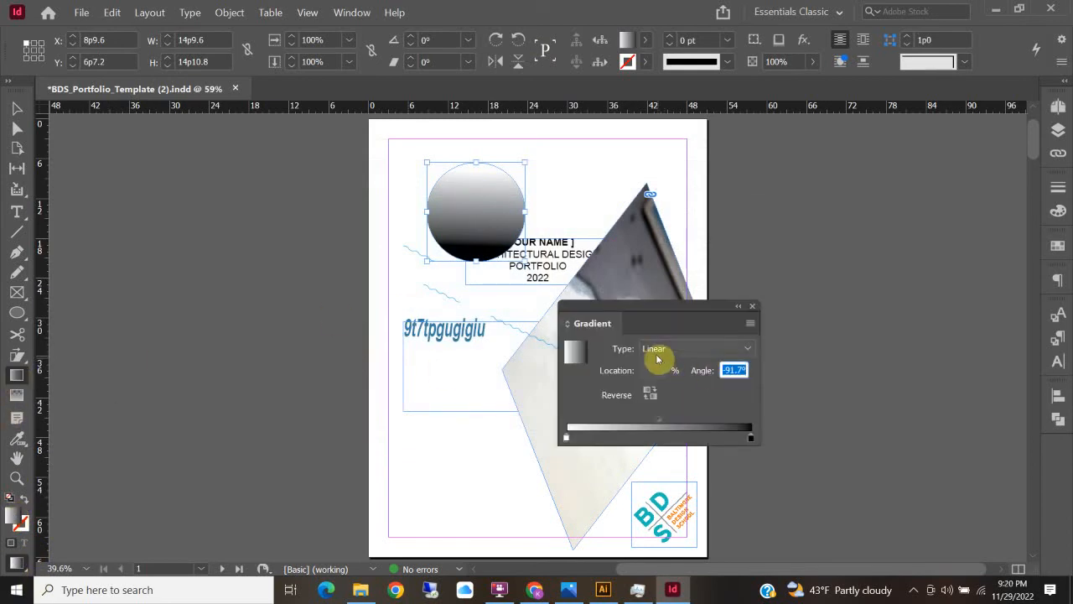
click(750, 438)
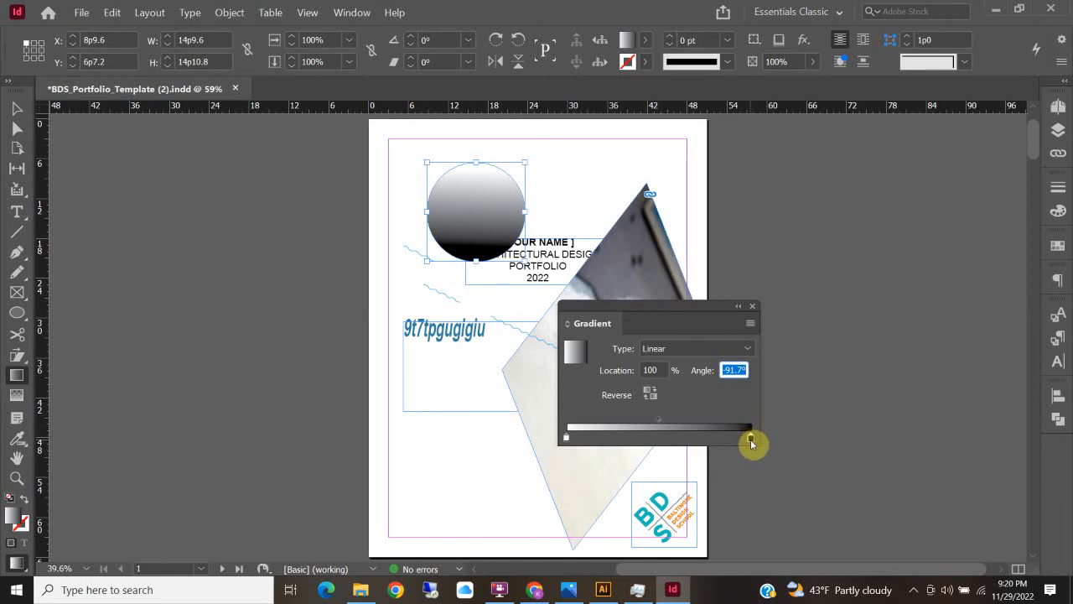
drag(626, 314, 175, 205)
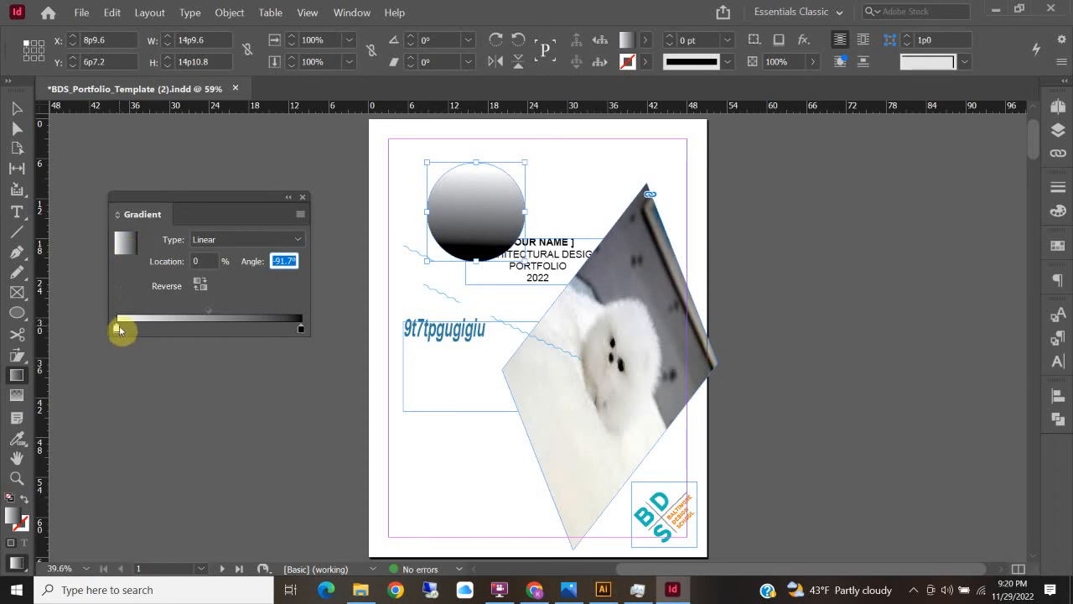
click(256, 241)
click(258, 240)
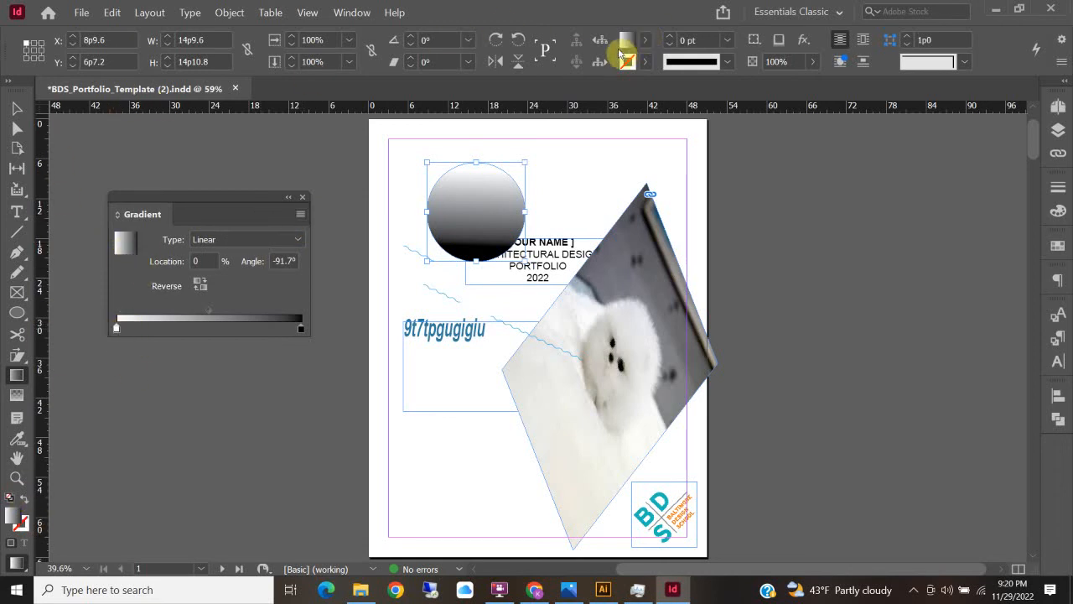
click(627, 59)
scroll(507, 228, down, 1)
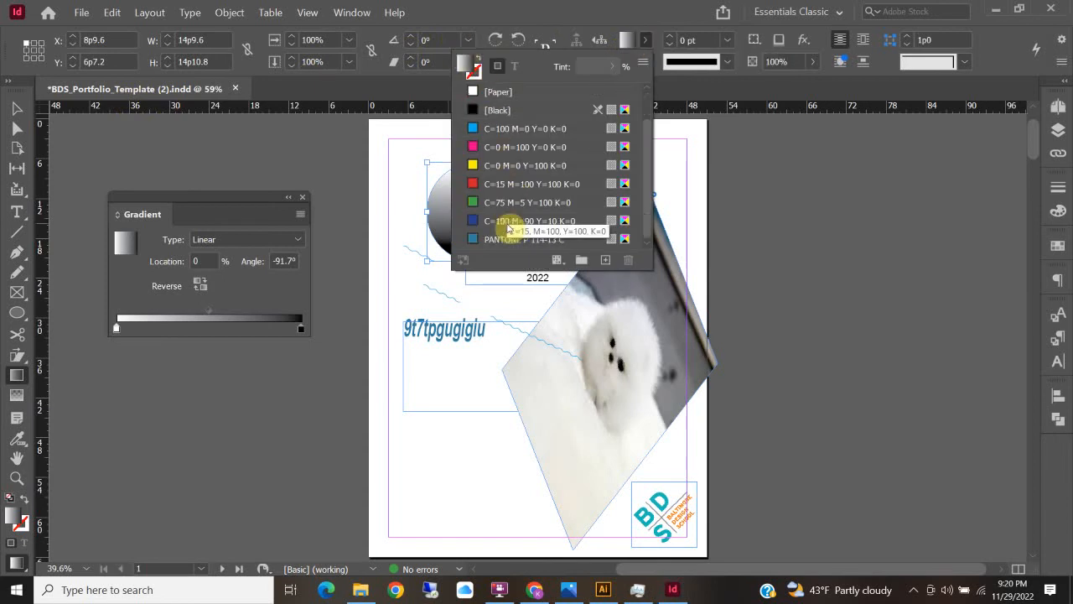
click(558, 261)
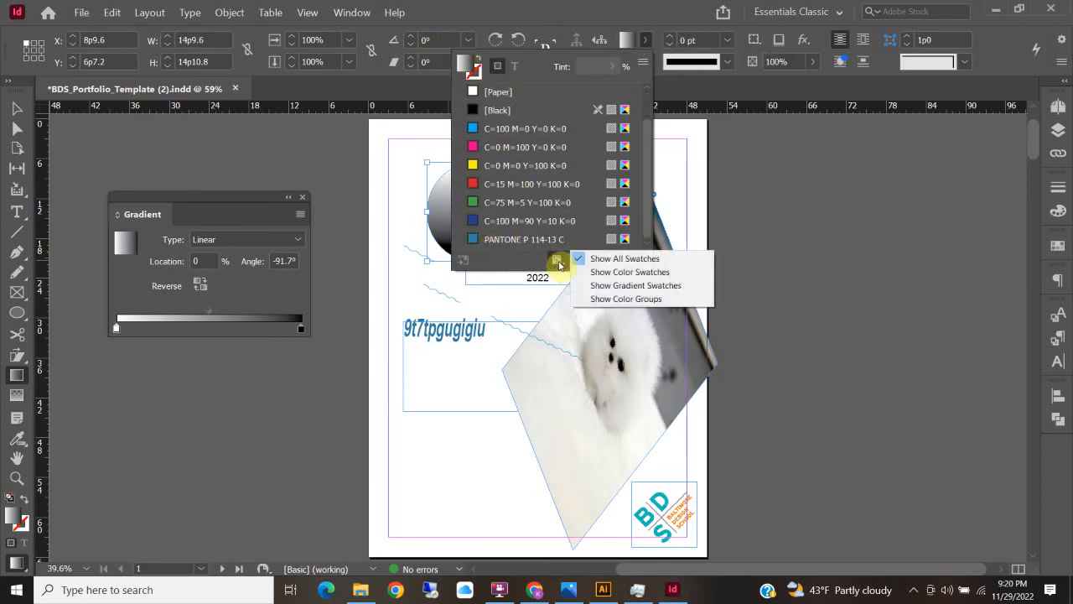
click(612, 286)
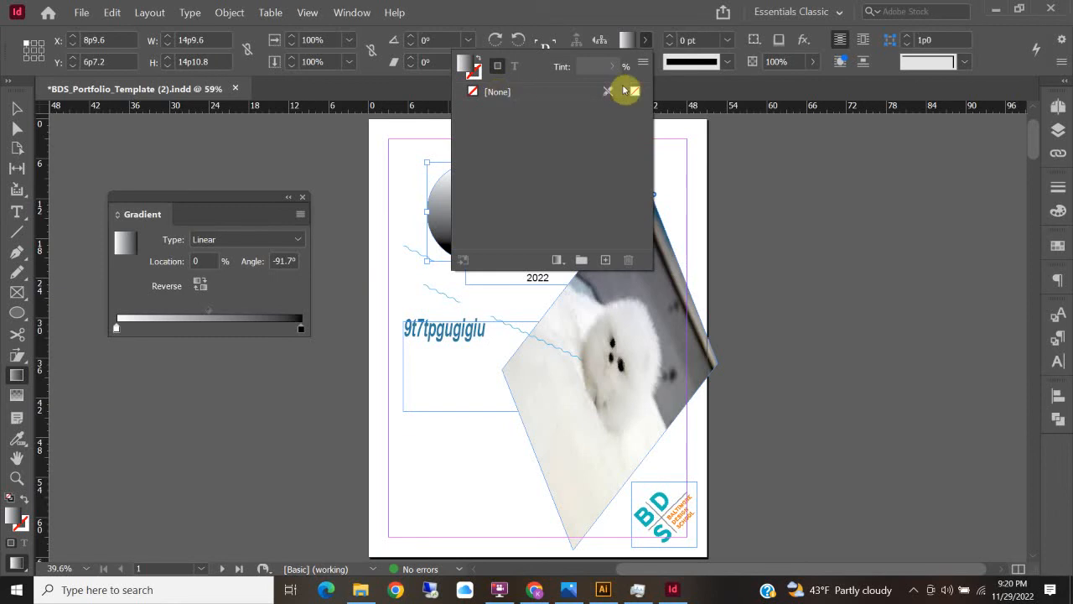
click(474, 93)
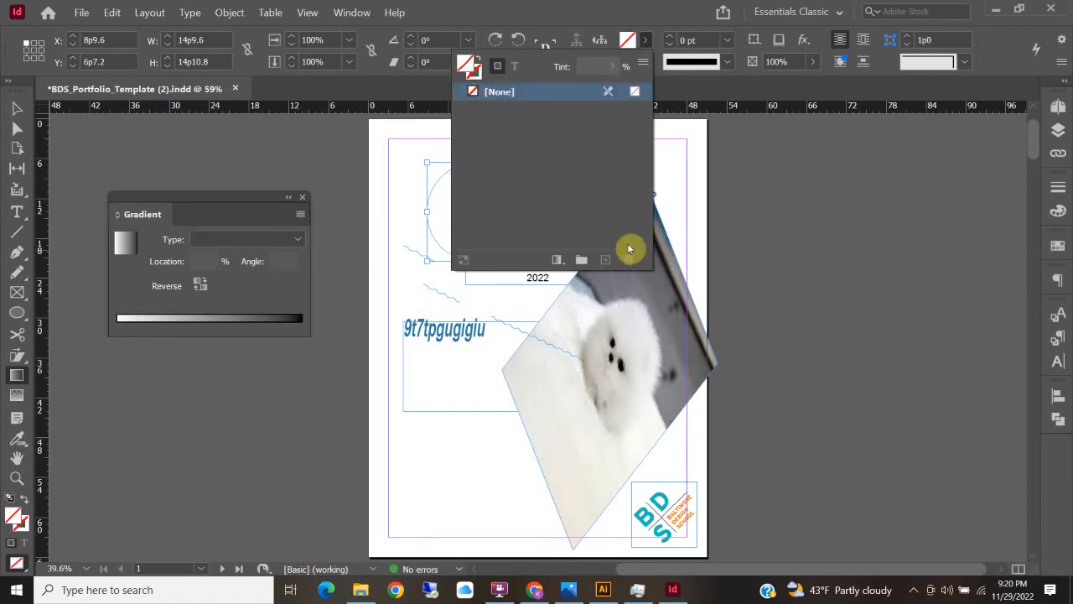
click(643, 64)
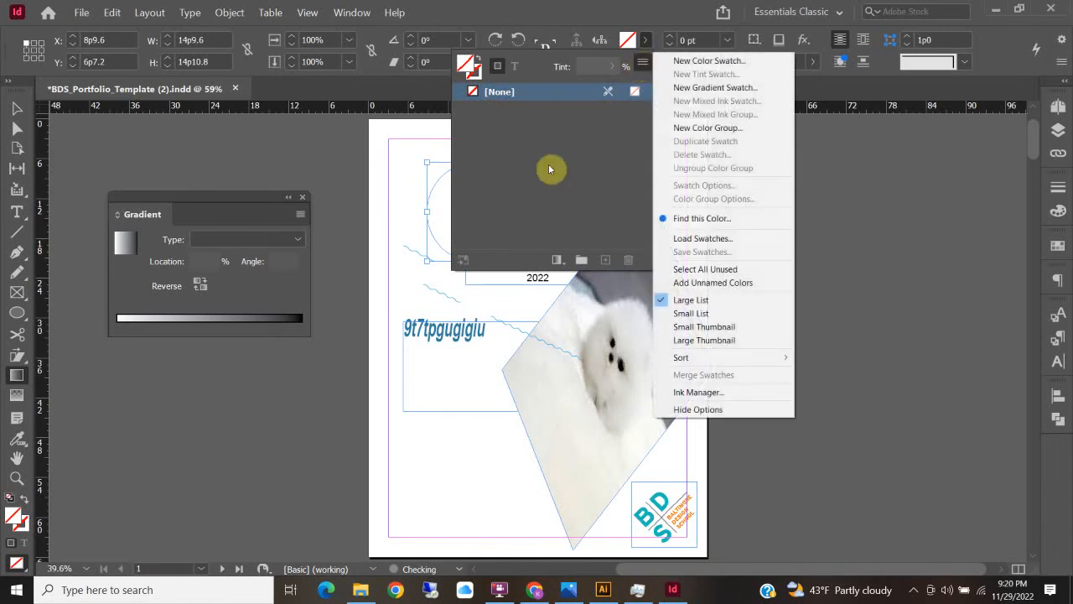
click(557, 154)
click(185, 318)
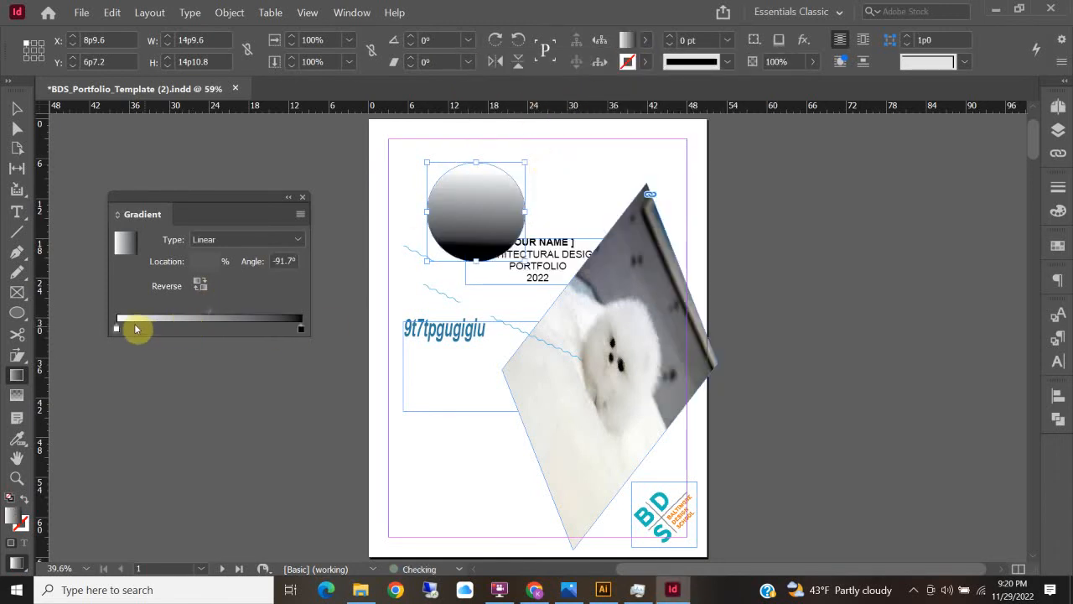
Reverse the circle's gradient, place its white stop at about 91.5% and black stop at about 8.2%, and close the gradient settings.
drag(118, 331, 143, 330)
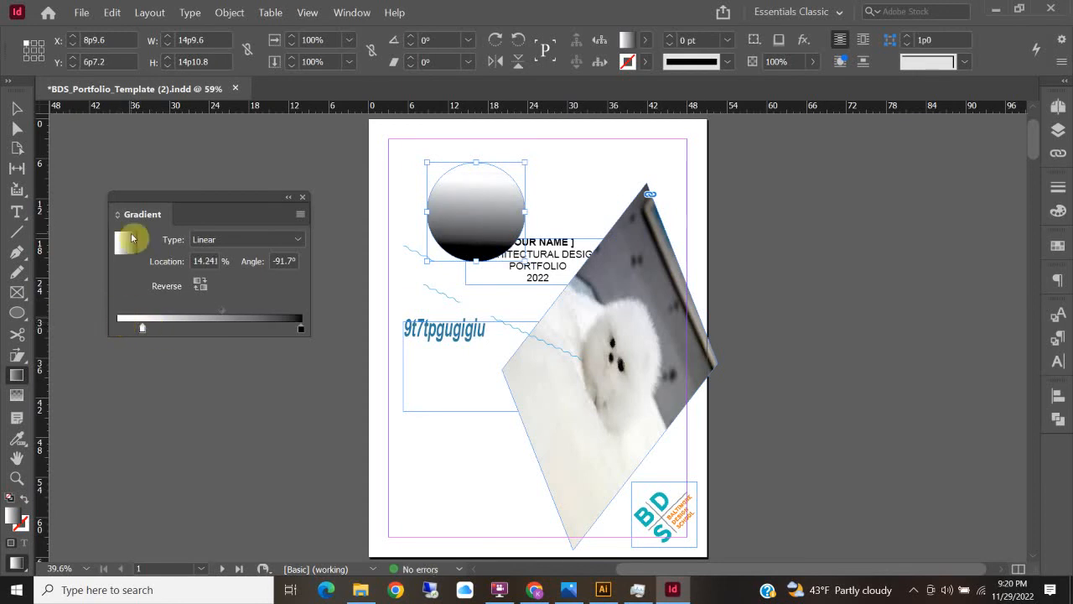
click(200, 289)
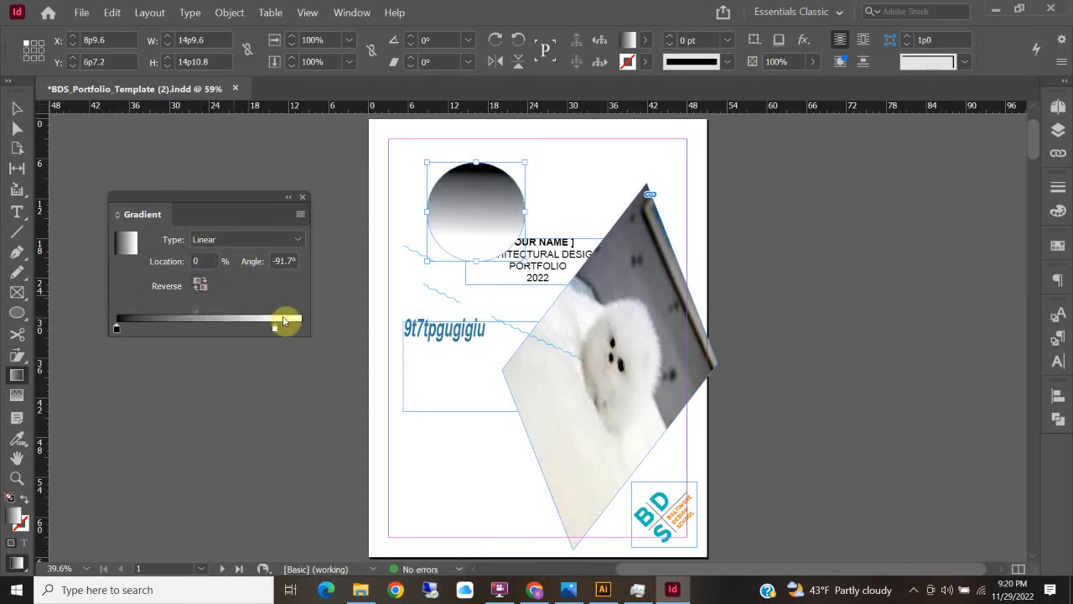
drag(275, 330, 286, 328)
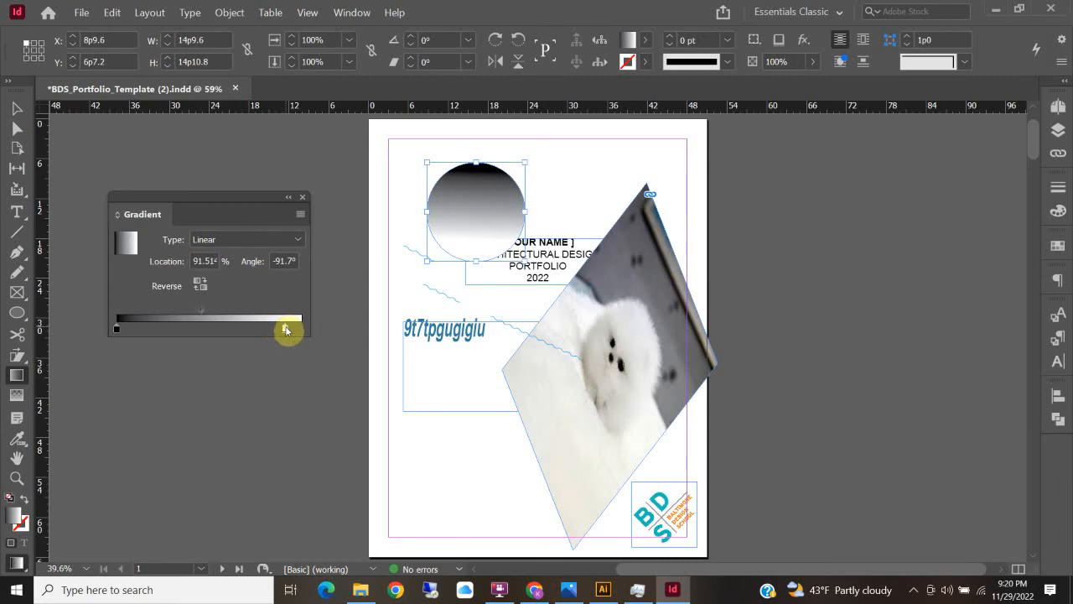
drag(115, 330, 131, 329)
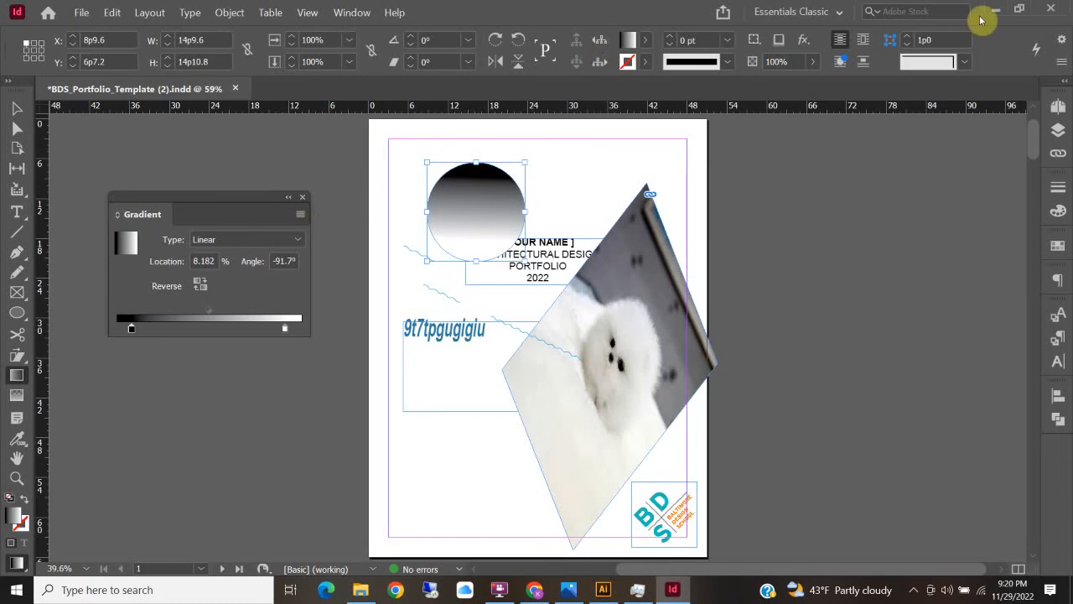
click(303, 197)
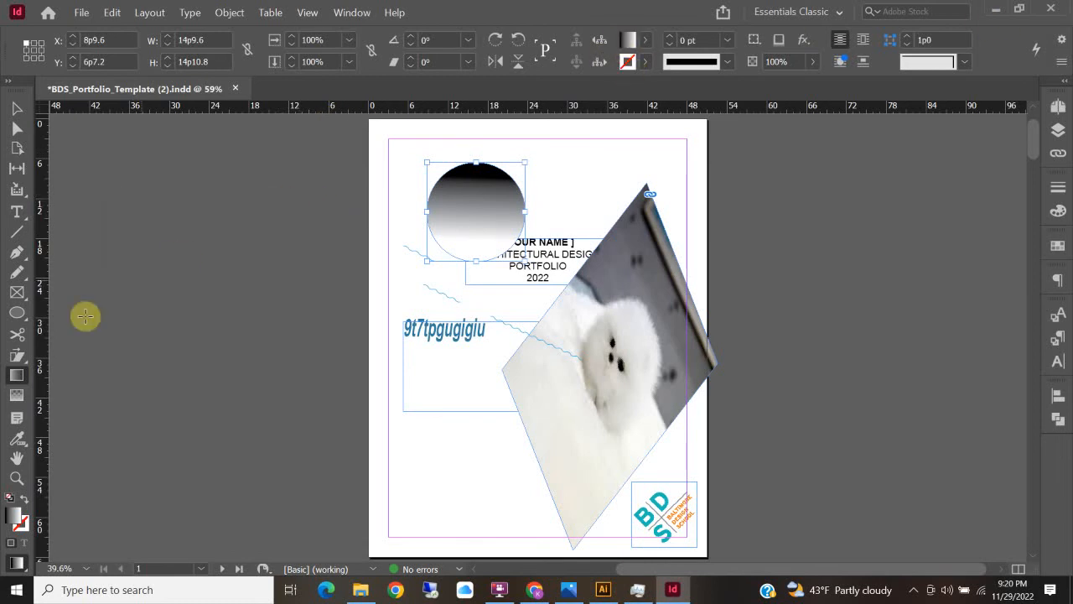
Pan the page, zoom in closely on the distorted blue text, and return to a view of the whole page.
click(13, 398)
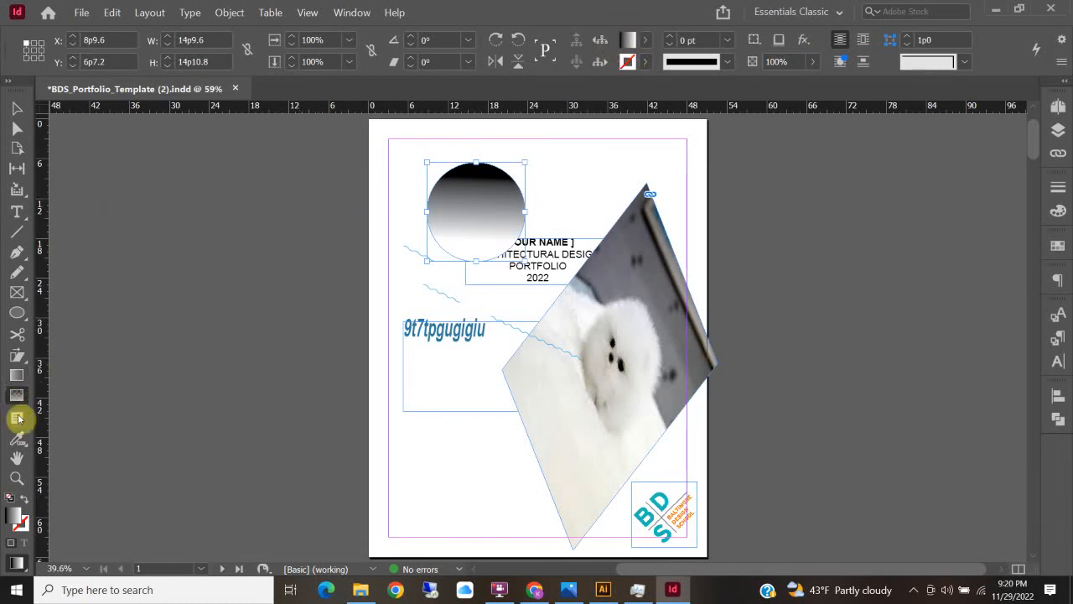
click(16, 458)
drag(594, 346, 580, 294)
click(16, 479)
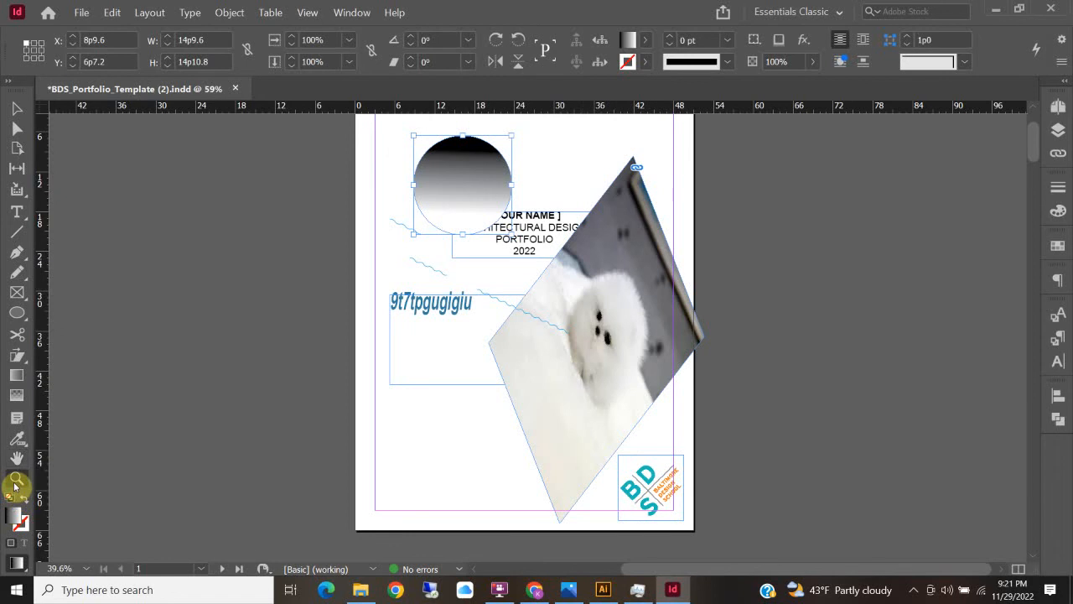
mouse_move(453, 398)
mouse_down()
mouse_move(422, 273)
mouse_move(402, 265)
mouse_up()
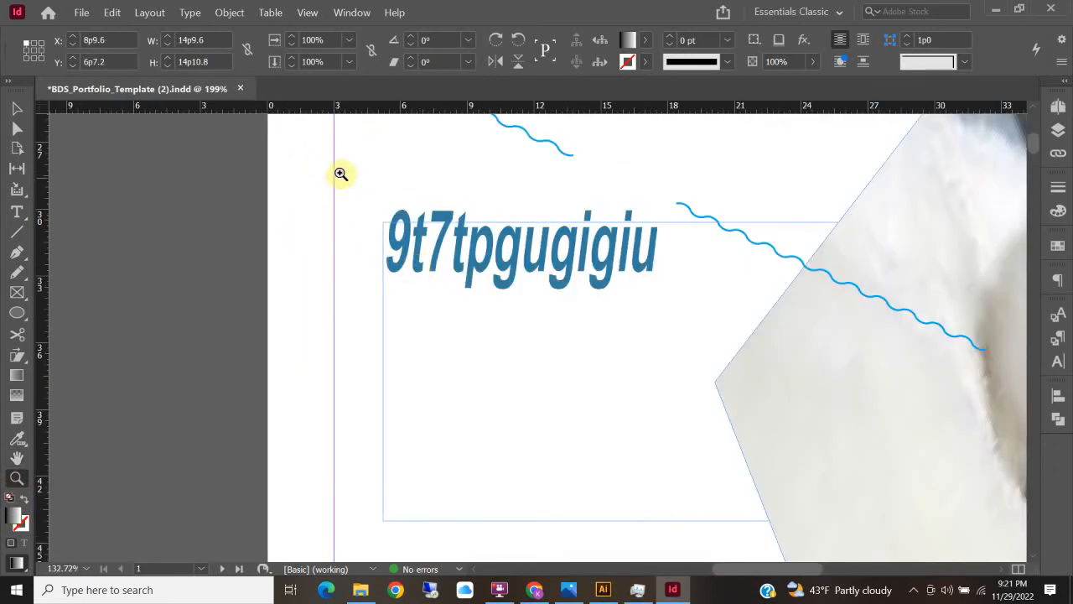
drag(340, 173, 704, 413)
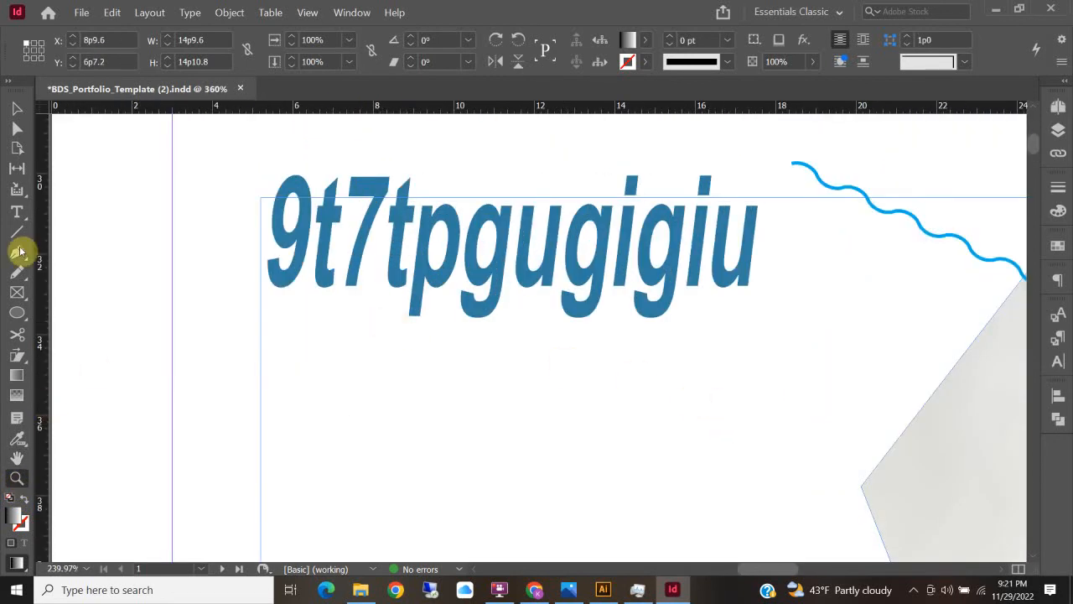
click(16, 109)
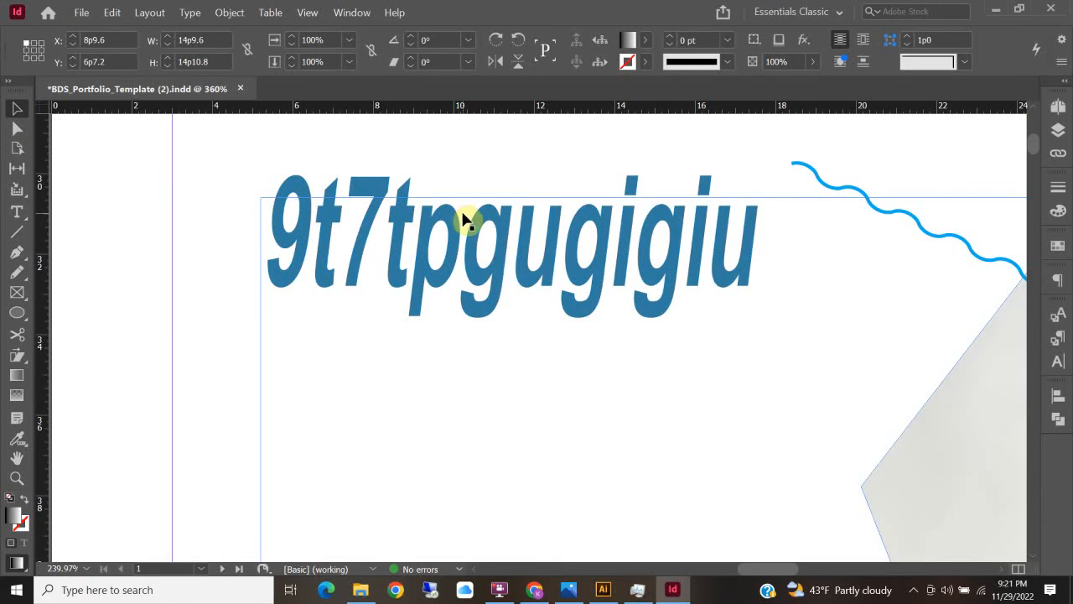
key(ctrl+minus)
key(ctrl+minus)
key(ctrl+minus)
key(ctrl+minus)
key(ctrl+minus)
key(ctrl+minus)
key(ctrl+minus)
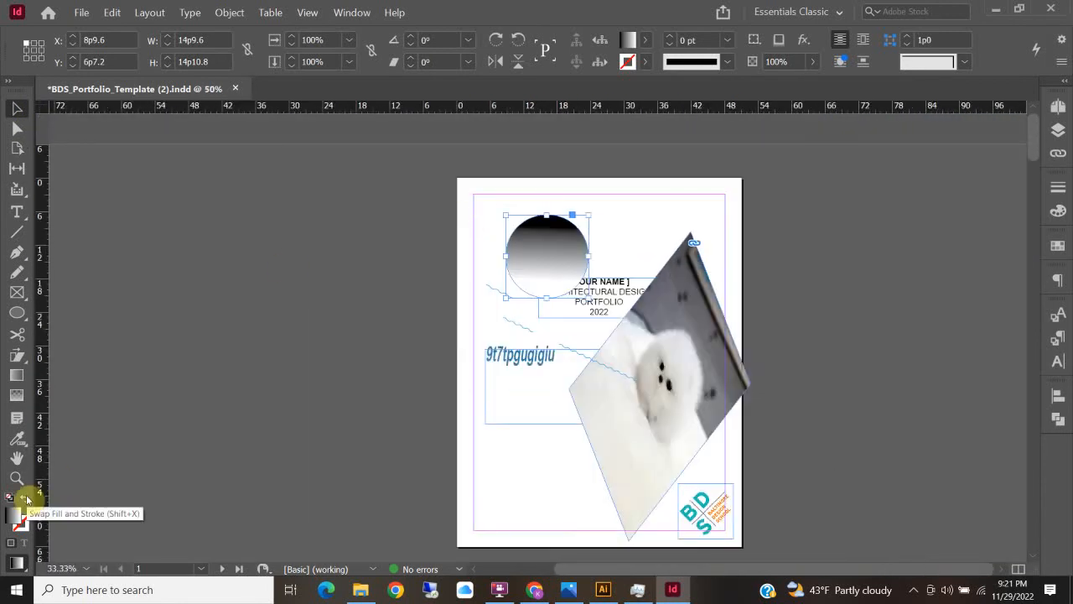
Look through the page thumbnails, highlight spread 2-3, and delete the gradient-filled circle on page 1.
click(1058, 107)
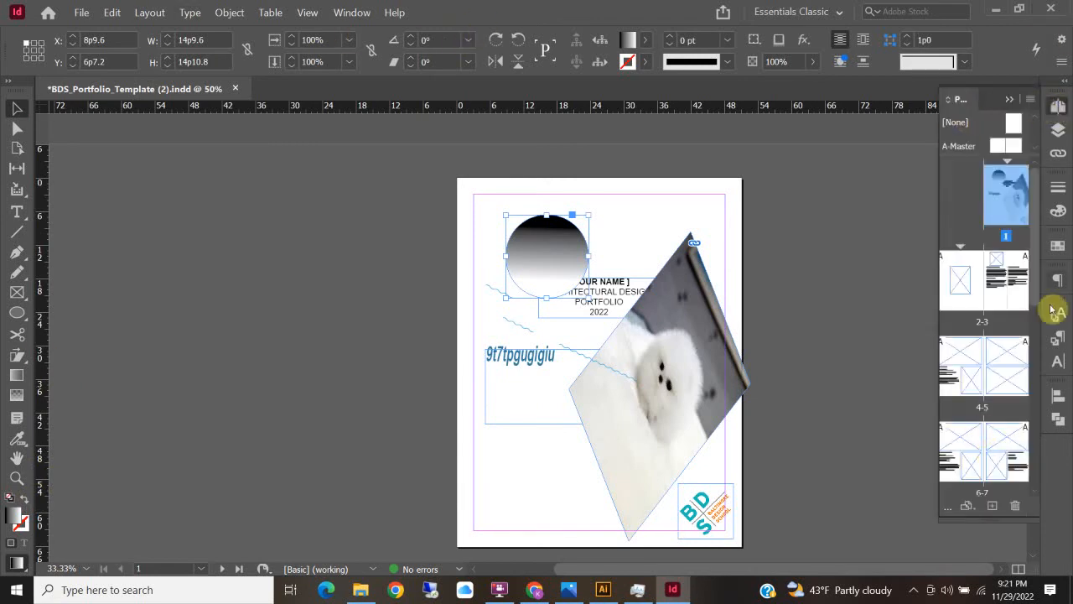
scroll(973, 264, down, 1)
scroll(972, 307, down, 5)
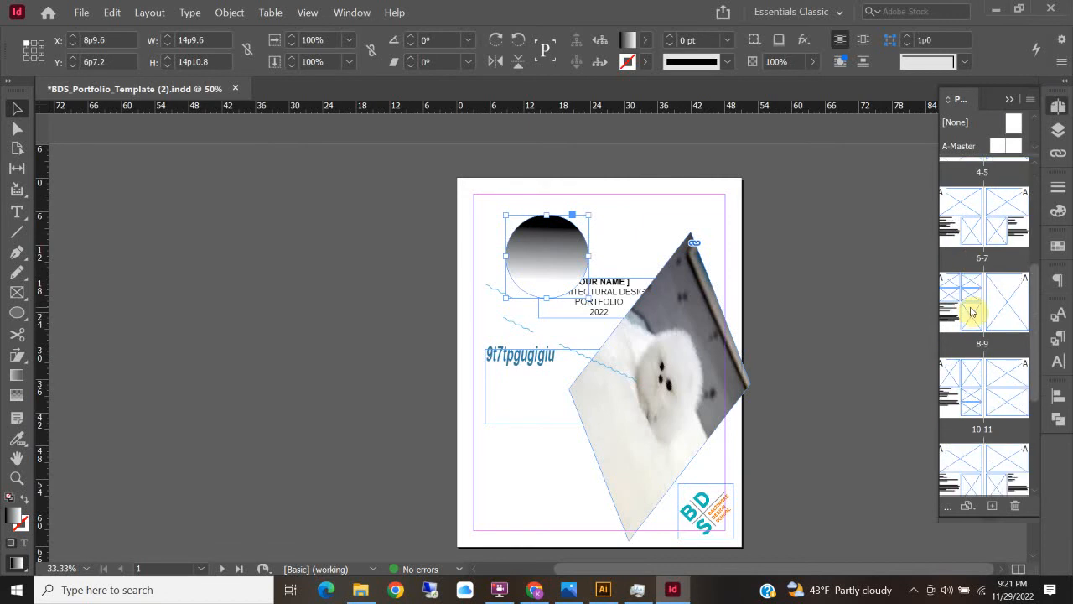
scroll(972, 311, up, 5)
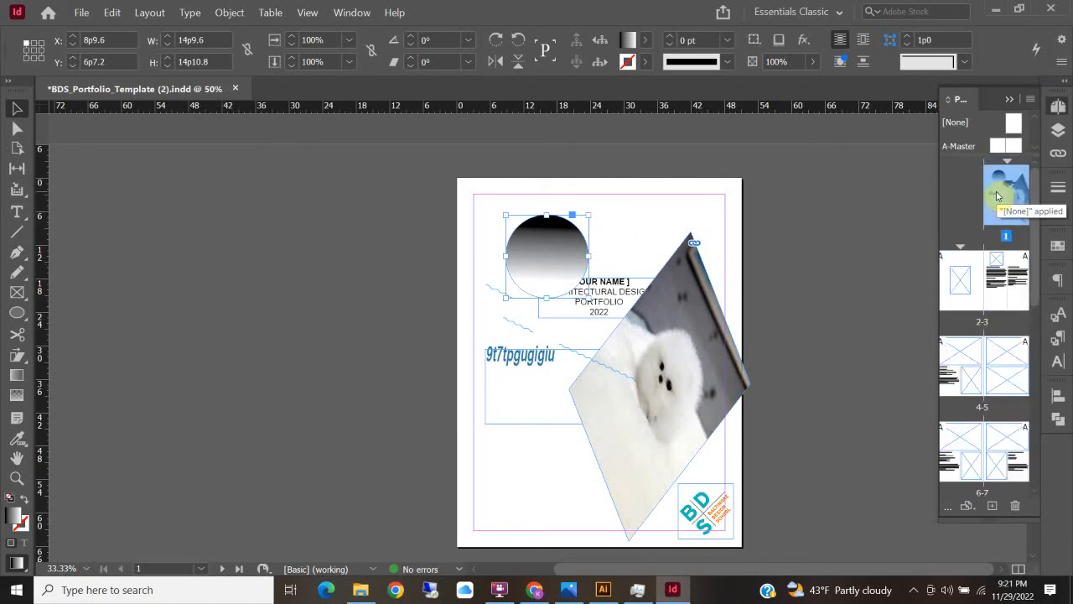
click(971, 288)
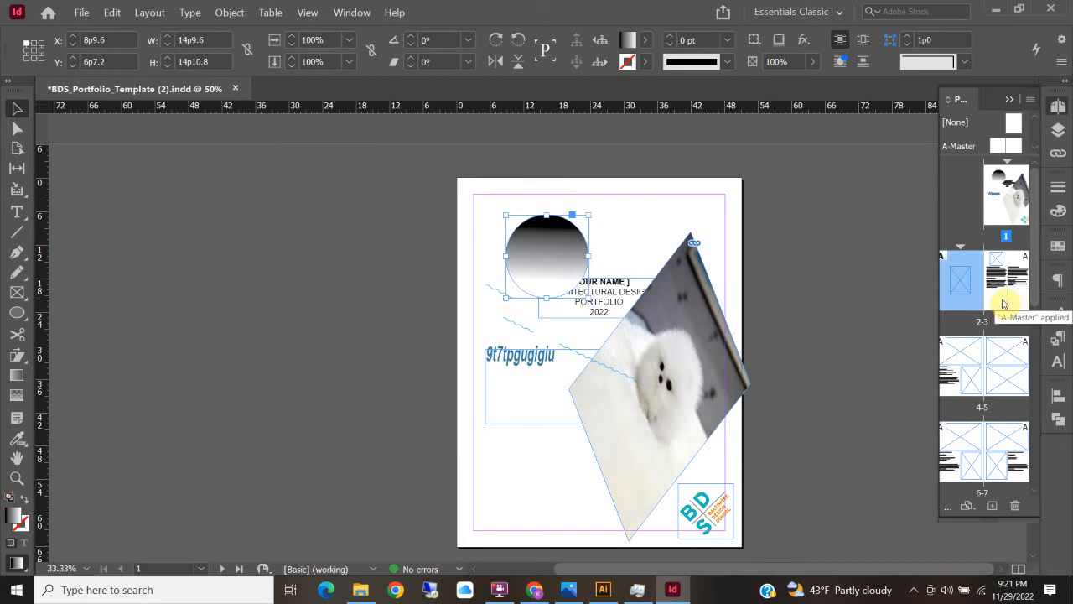
shift+click(1004, 304)
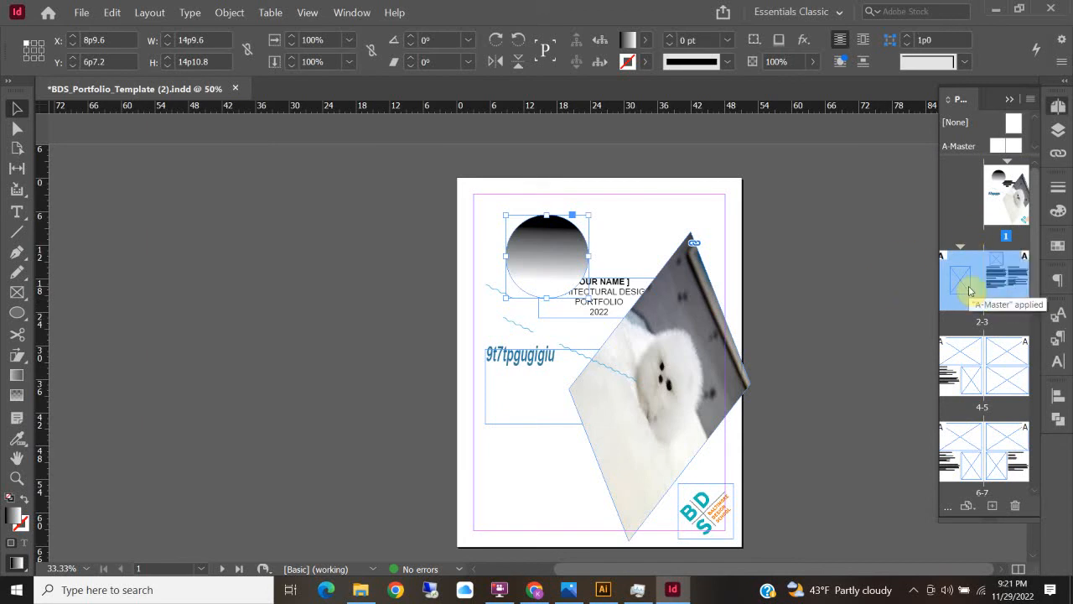
key(Delete)
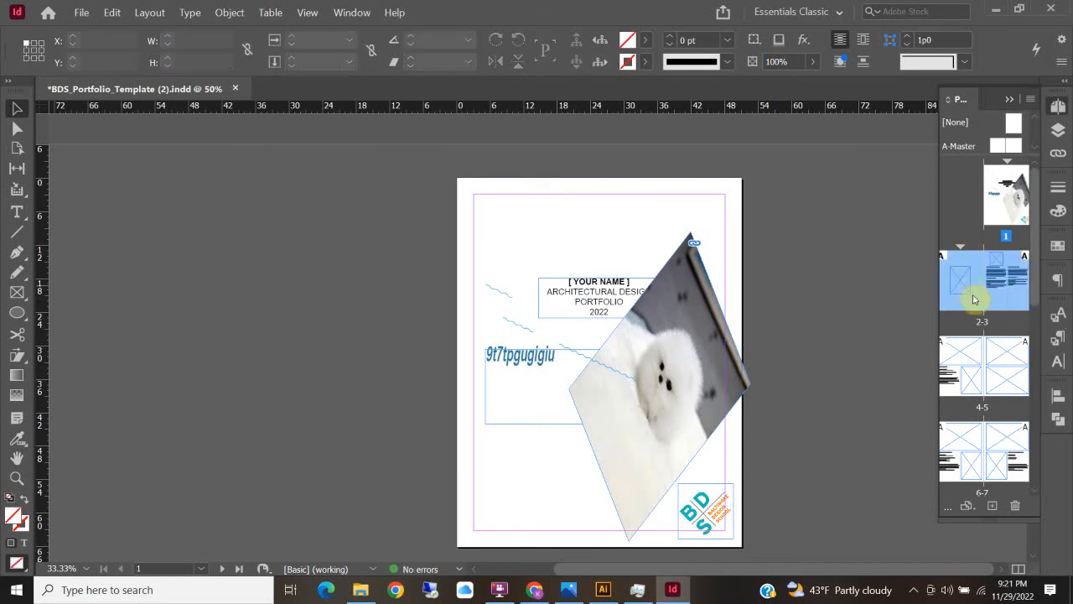
Try to delete spread 2-3 together with the objects on it.
right_click(972, 299)
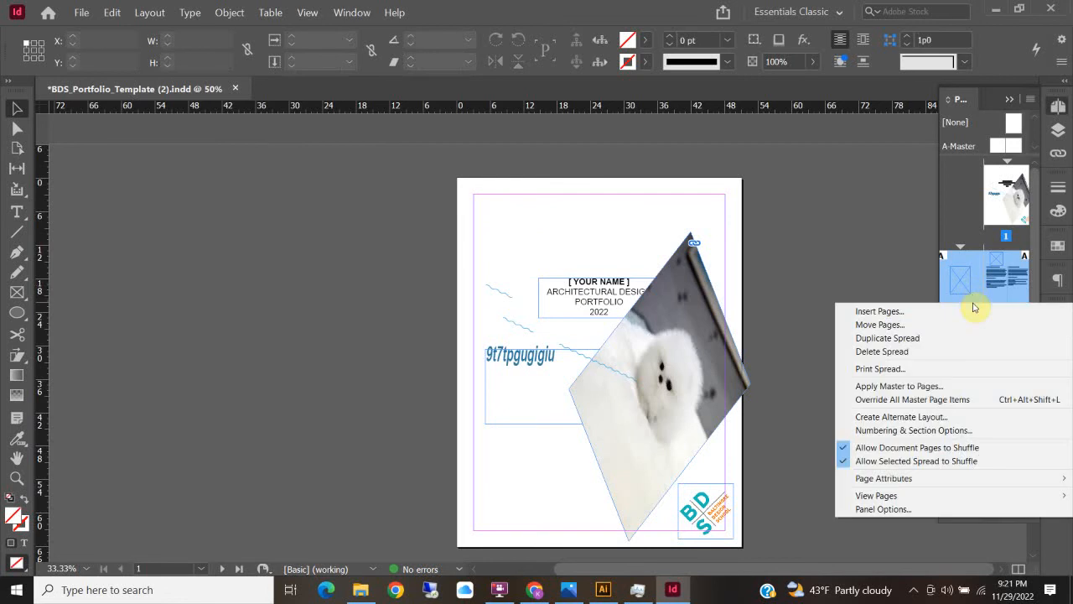
click(892, 352)
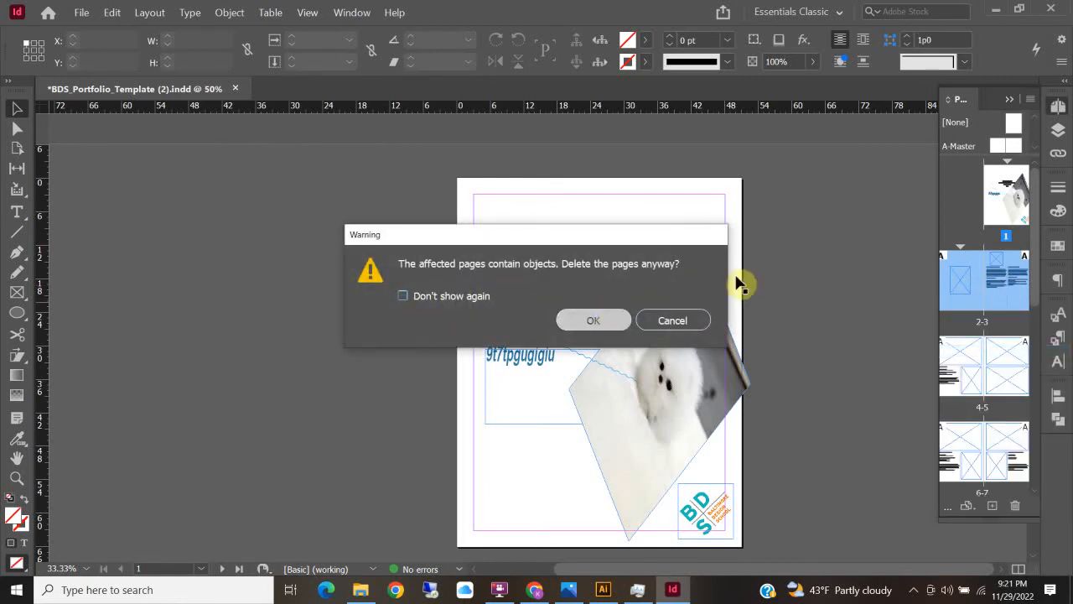
click(623, 321)
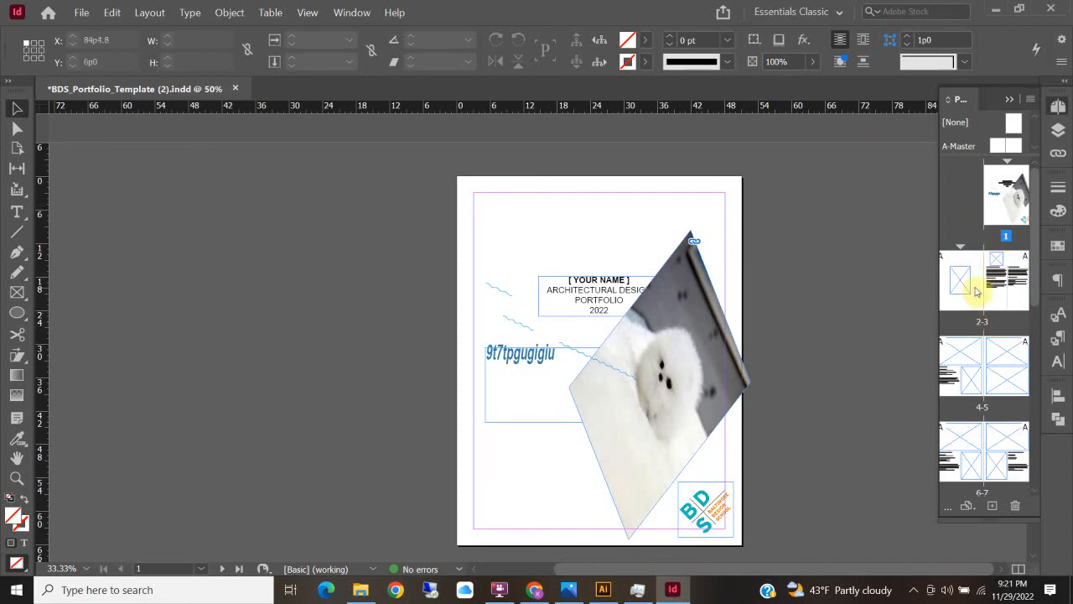
View spread 2-3 with its statement text, and open the A-Master spread to examine its guides.
click(1000, 220)
drag(1003, 214, 980, 202)
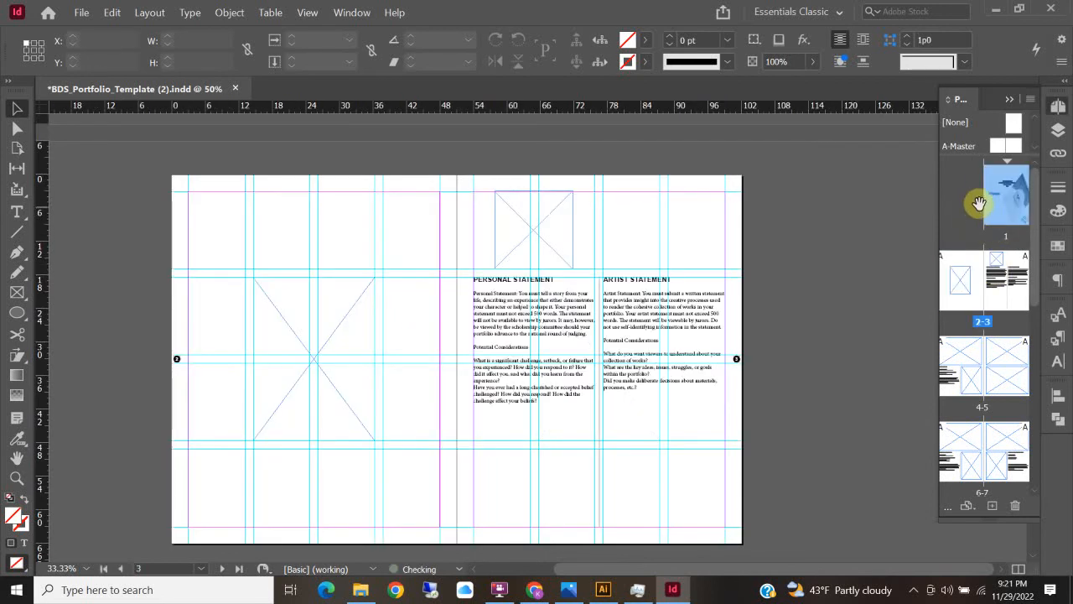
click(988, 199)
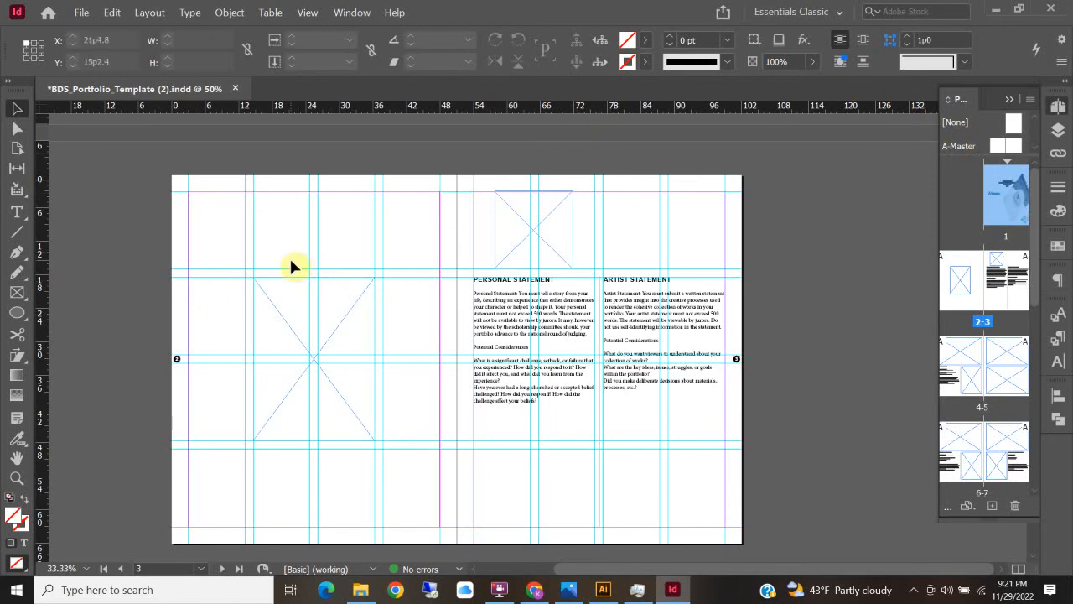
double_click(997, 147)
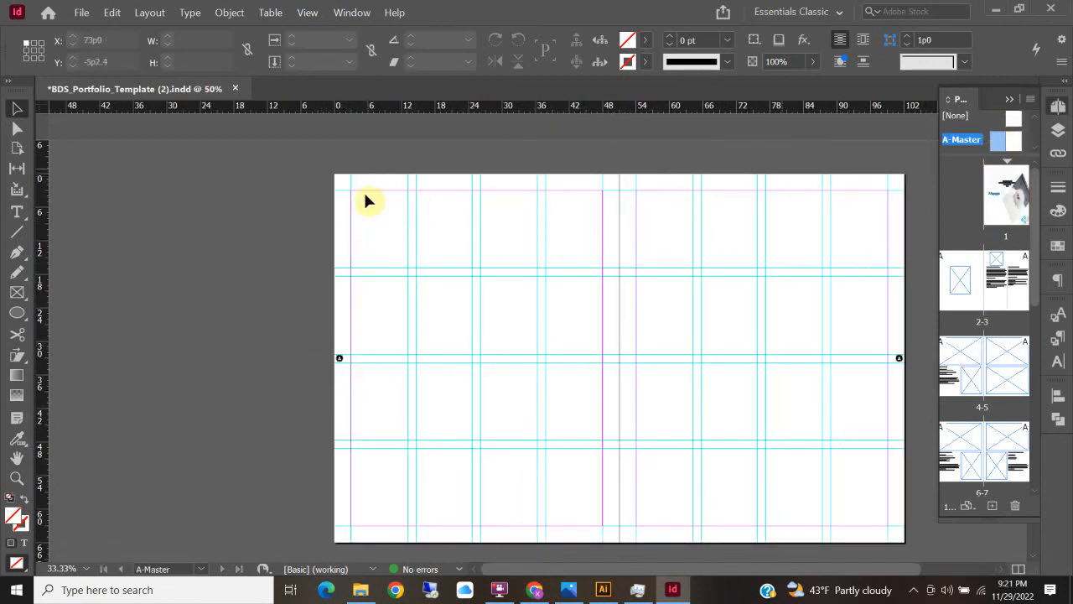
Try applying A-Master to the first pages and the None master to page 1.
drag(1003, 142, 986, 238)
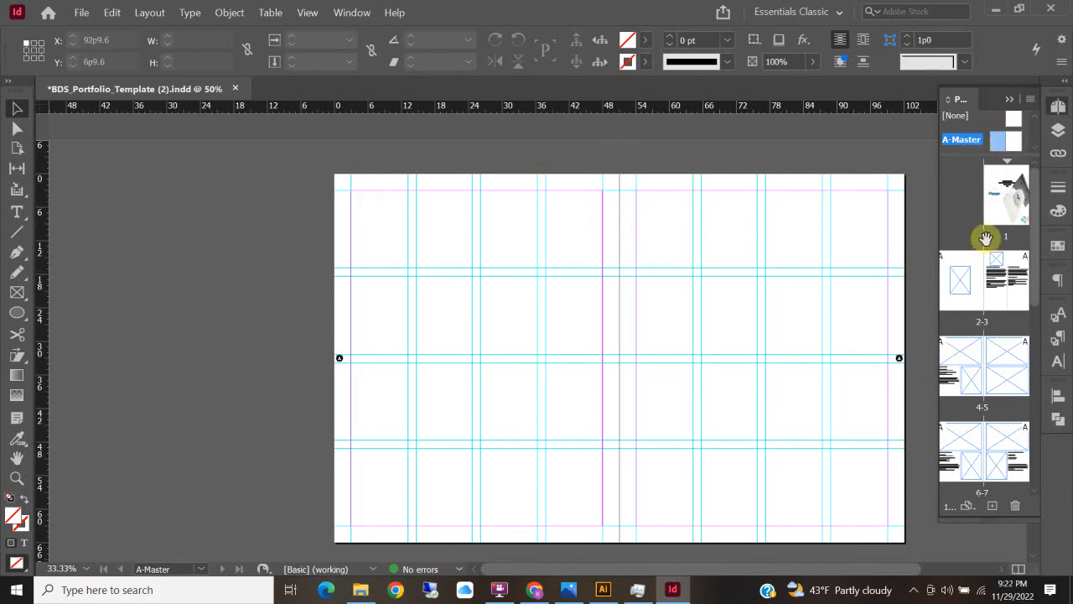
drag(1003, 145, 964, 269)
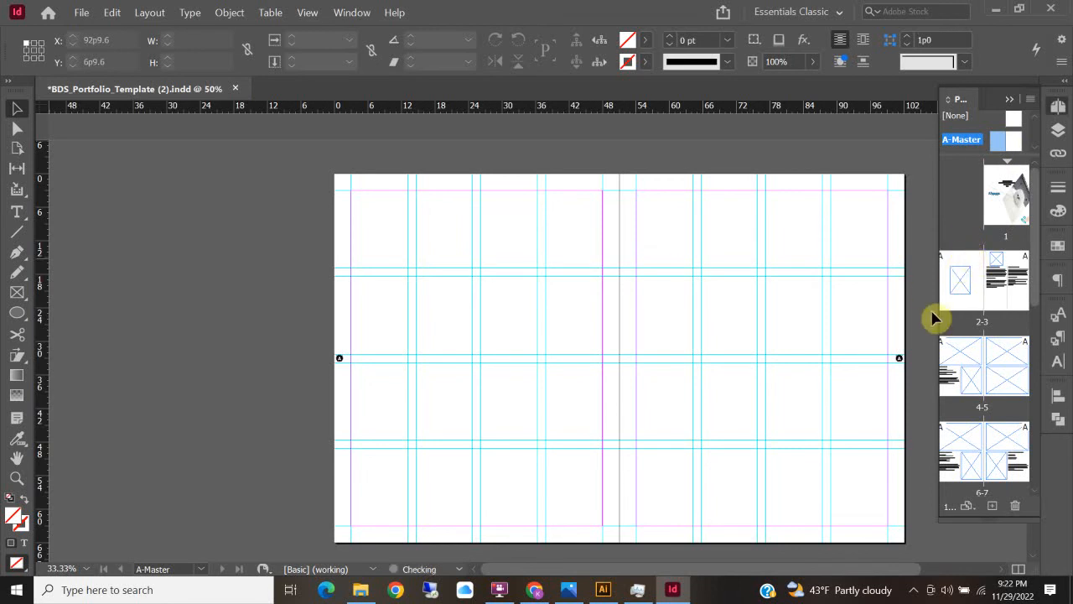
drag(988, 119, 989, 196)
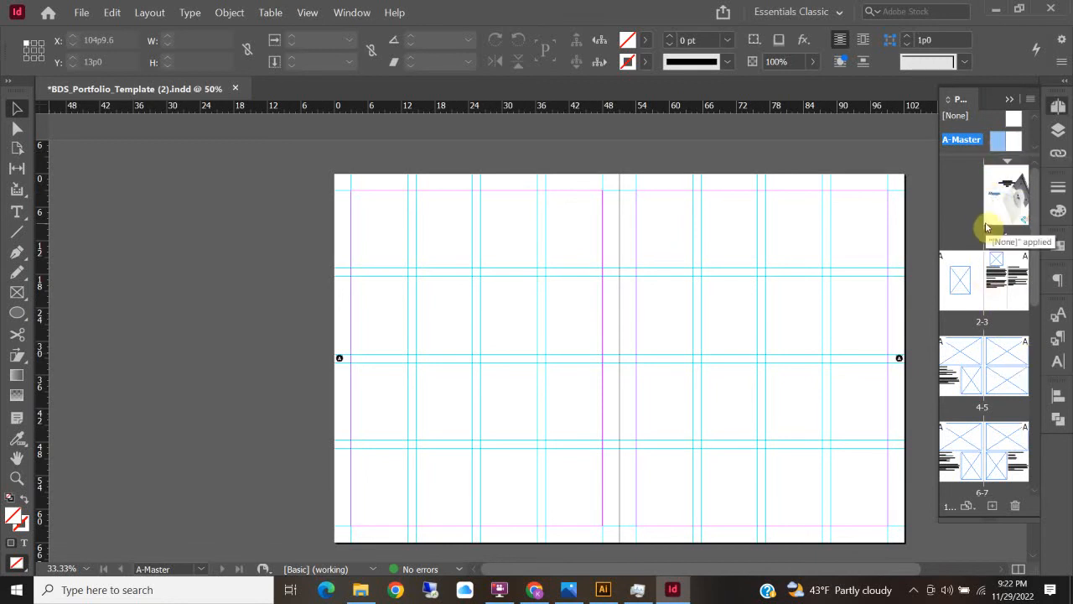
Return to page 1, show its layers, and move the dog photo up and left over the title to about X 34p6.8, Y 4p4.4.
click(1058, 130)
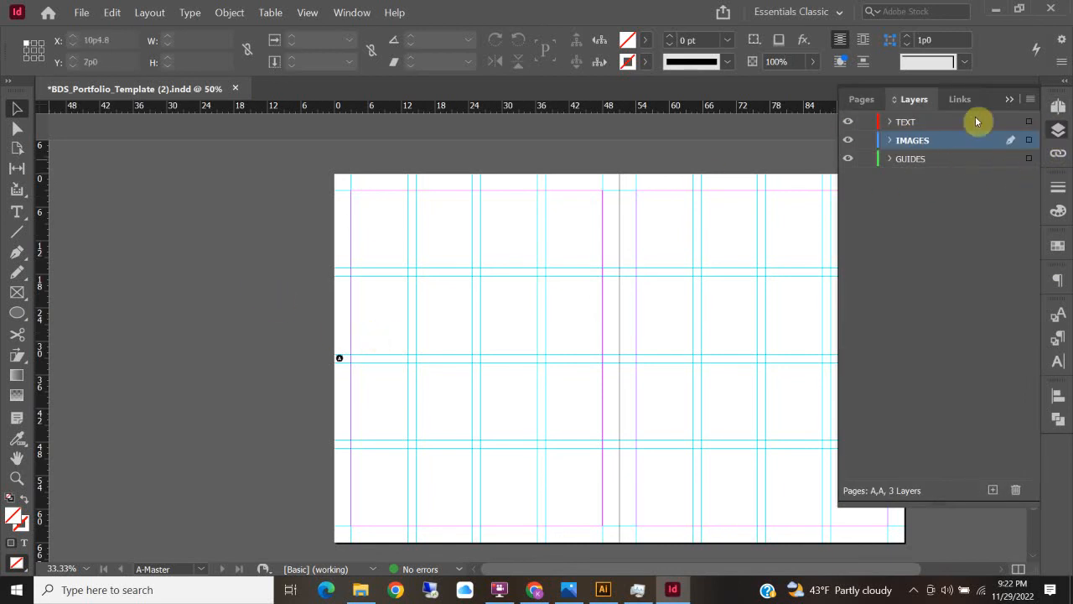
click(876, 101)
double_click(1010, 224)
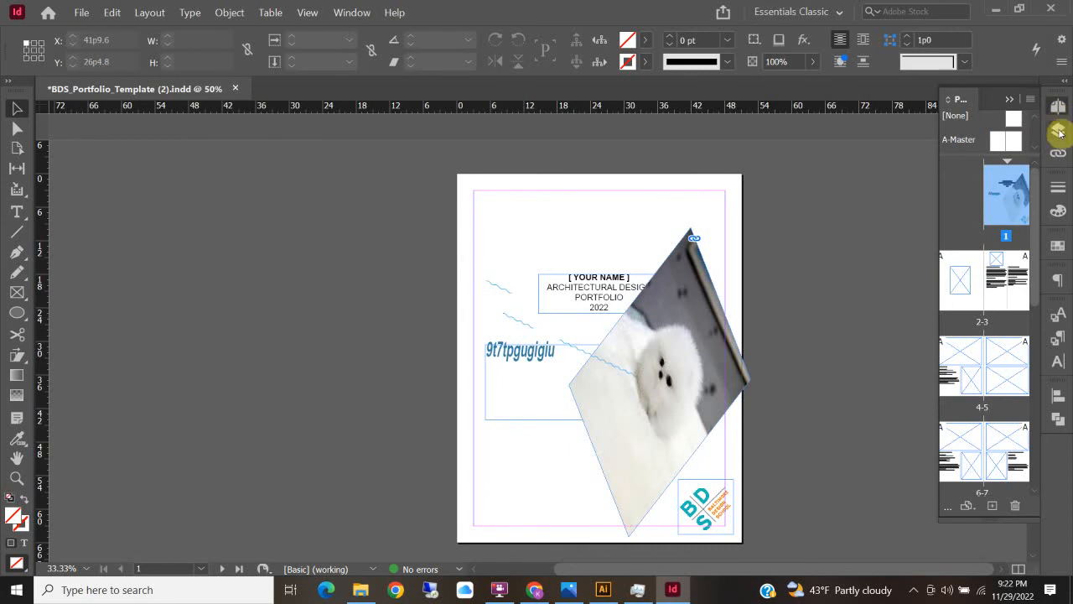
click(1059, 132)
drag(684, 299, 650, 265)
click(1010, 138)
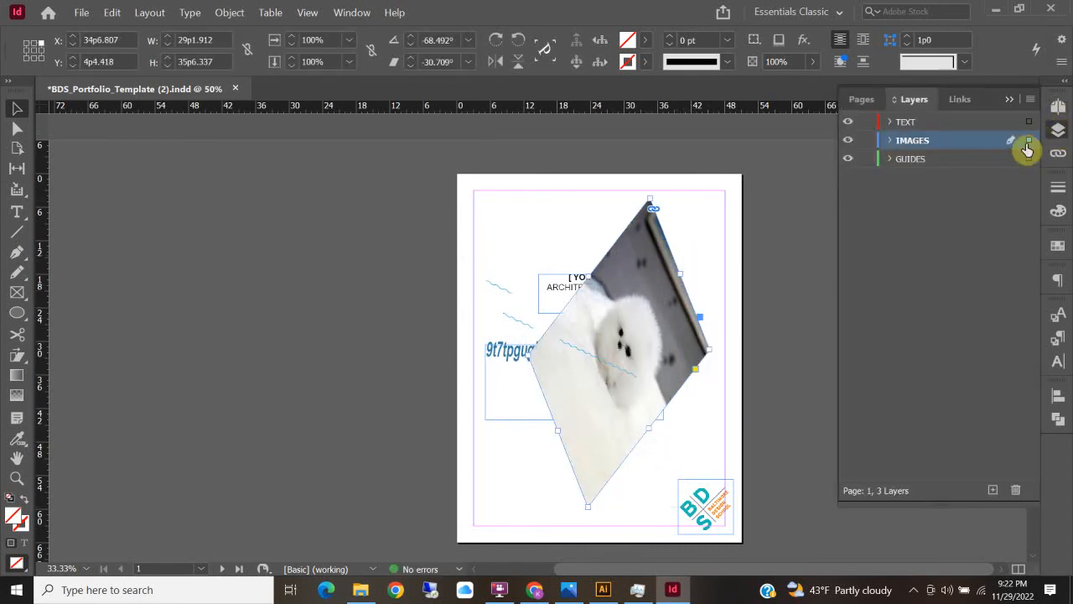
Move the title frame and the blue "9t7tpgugigiu" text frame onto the TEXT layer, and clear the selection.
click(532, 285)
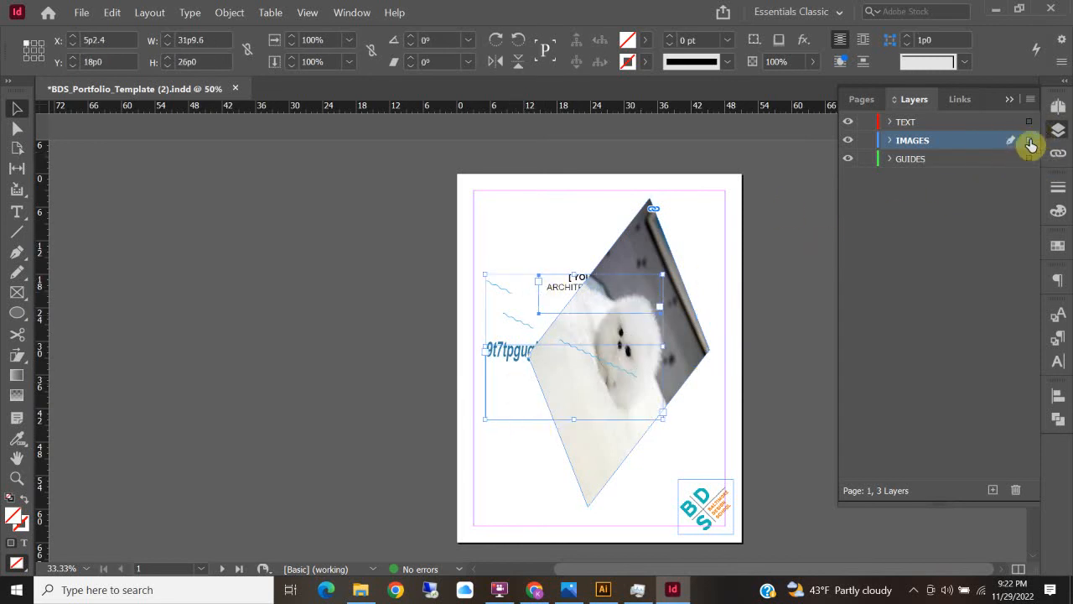
drag(1028, 126, 1029, 121)
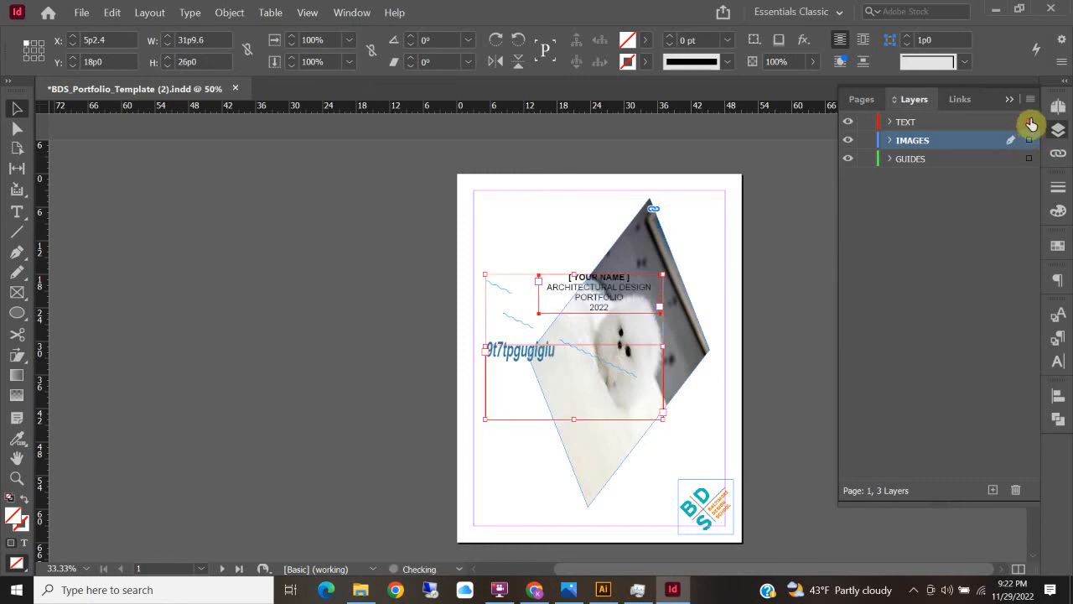
click(707, 236)
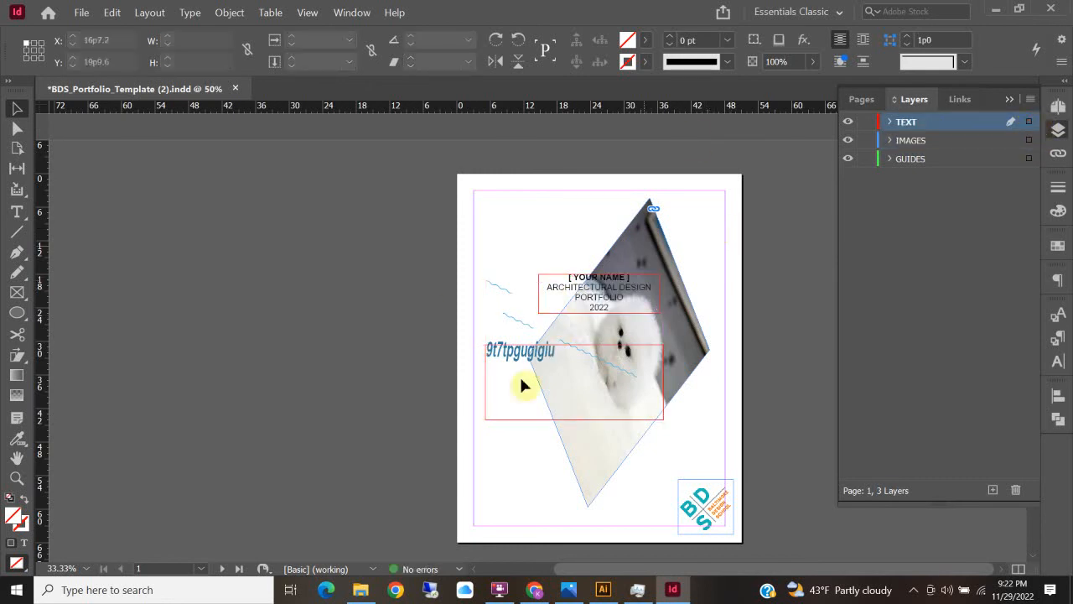
click(632, 252)
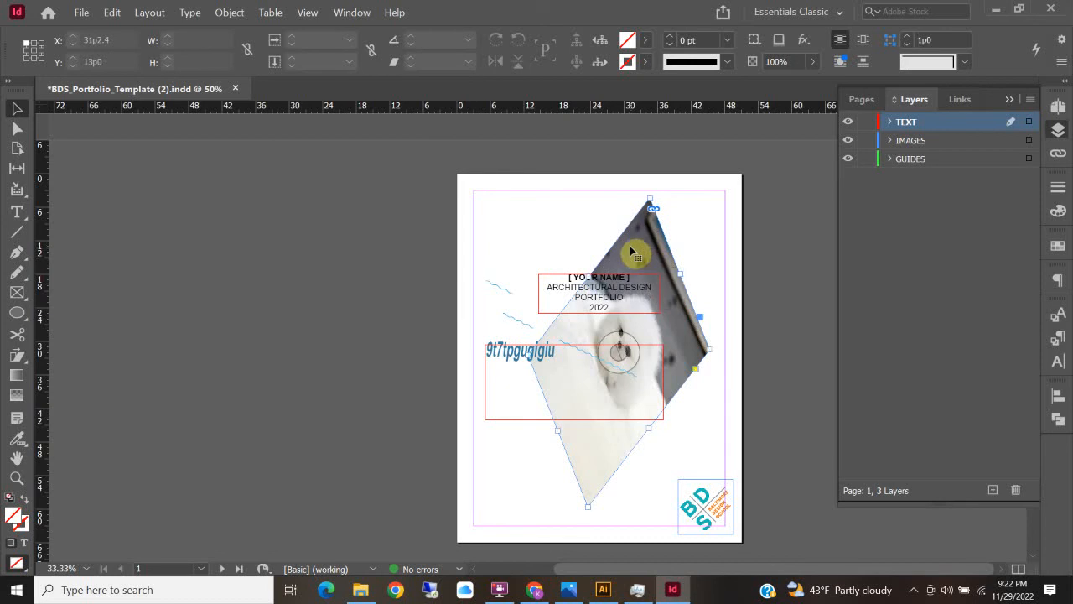
click(517, 332)
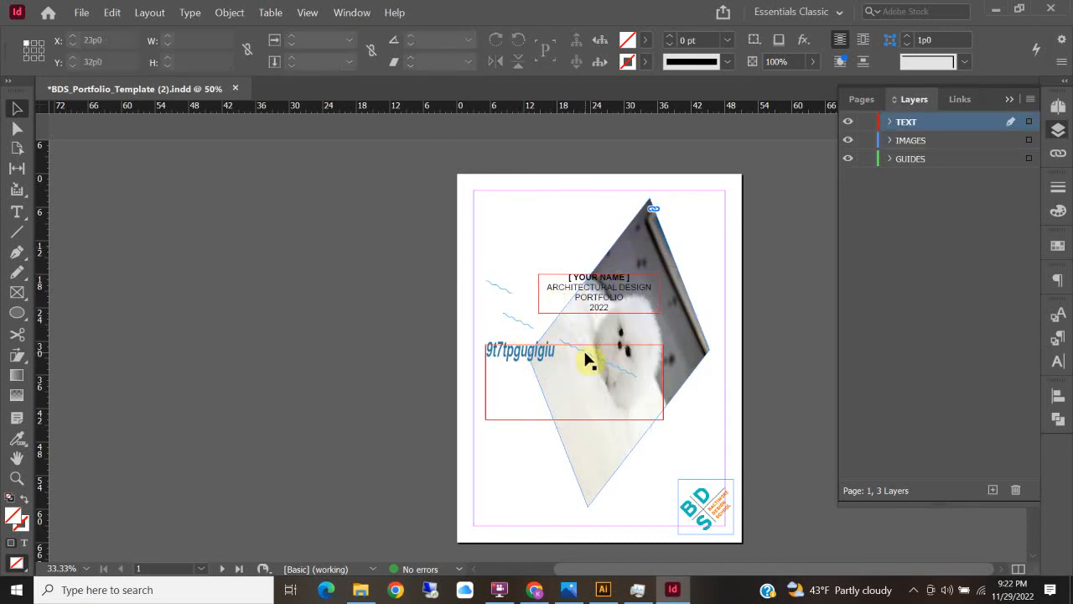
Lock the TEXT layer and reposition the dog photo beneath the text at about X 35p7.2, Y 5p4.8.
click(868, 123)
drag(594, 335, 463, 287)
mouse_move(466, 288)
mouse_down()
mouse_move(553, 300)
mouse_move(616, 291)
mouse_move(655, 344)
mouse_up()
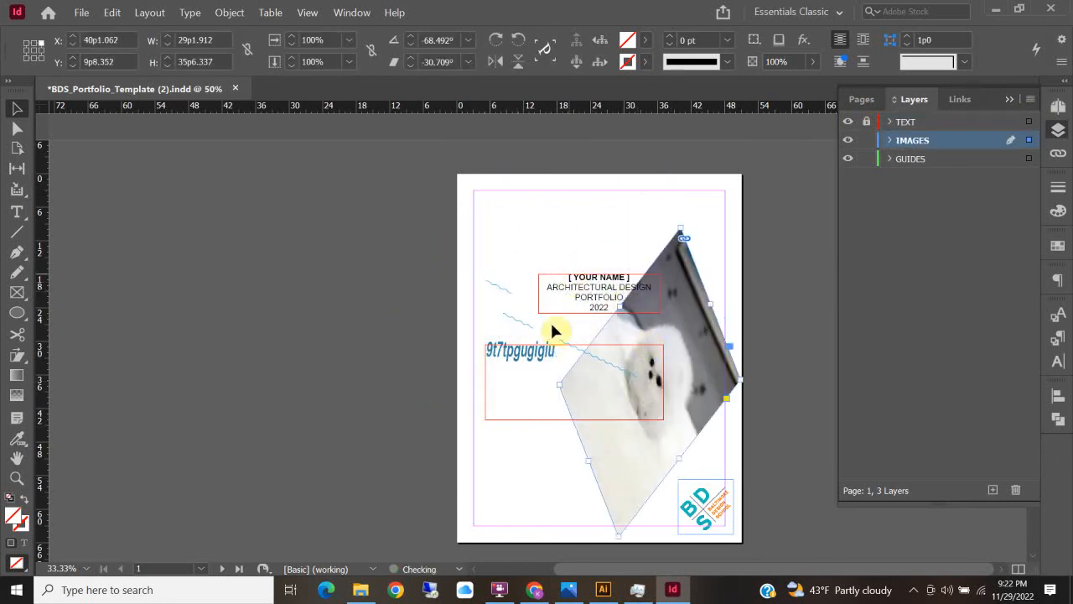
click(561, 341)
mouse_move(529, 383)
mouse_down()
mouse_move(529, 442)
mouse_move(495, 317)
mouse_move(608, 227)
mouse_move(588, 275)
mouse_up()
drag(664, 266, 639, 239)
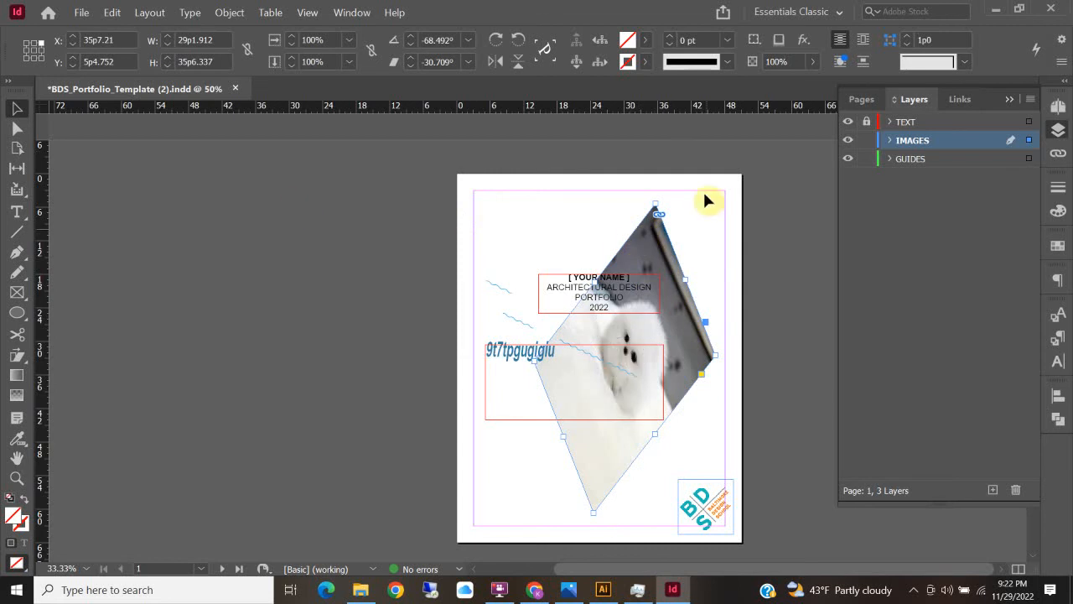
Make the TEXT layer active, unlock it, and deselect the dog photo.
drag(949, 124, 914, 121)
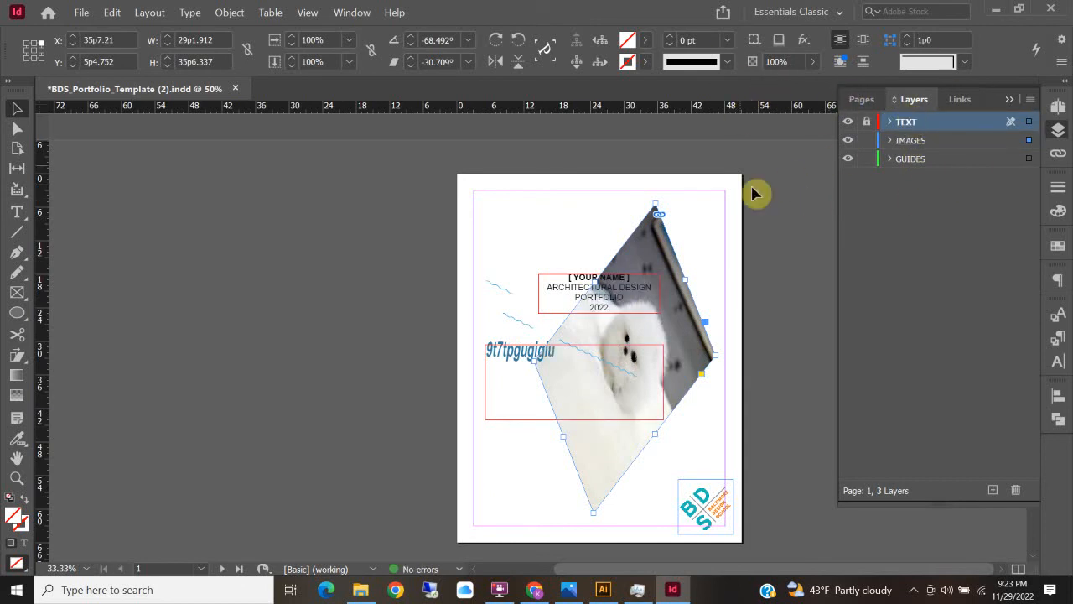
click(864, 123)
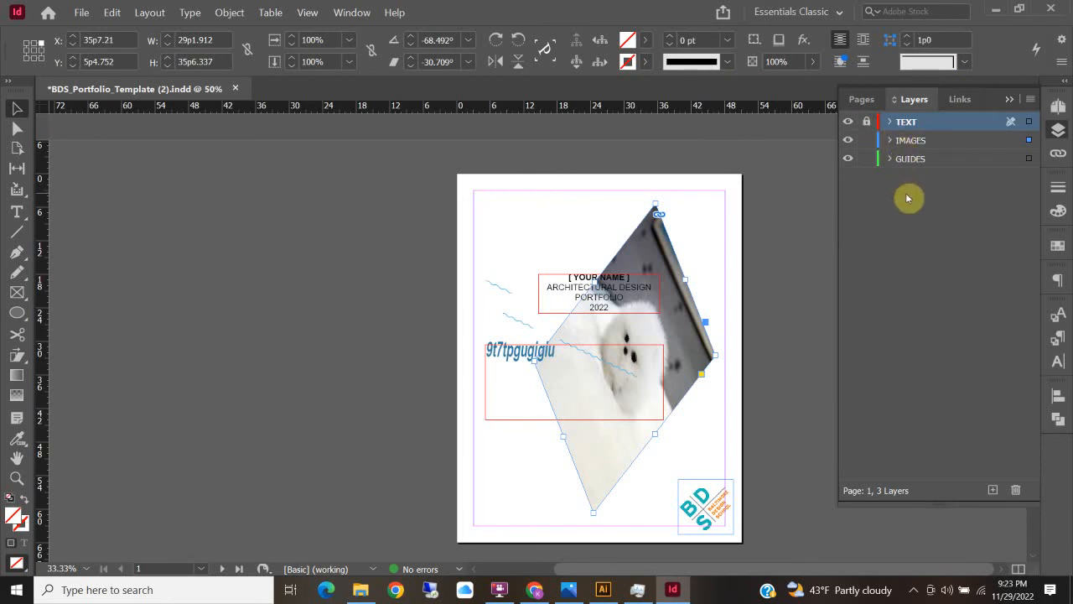
click(867, 125)
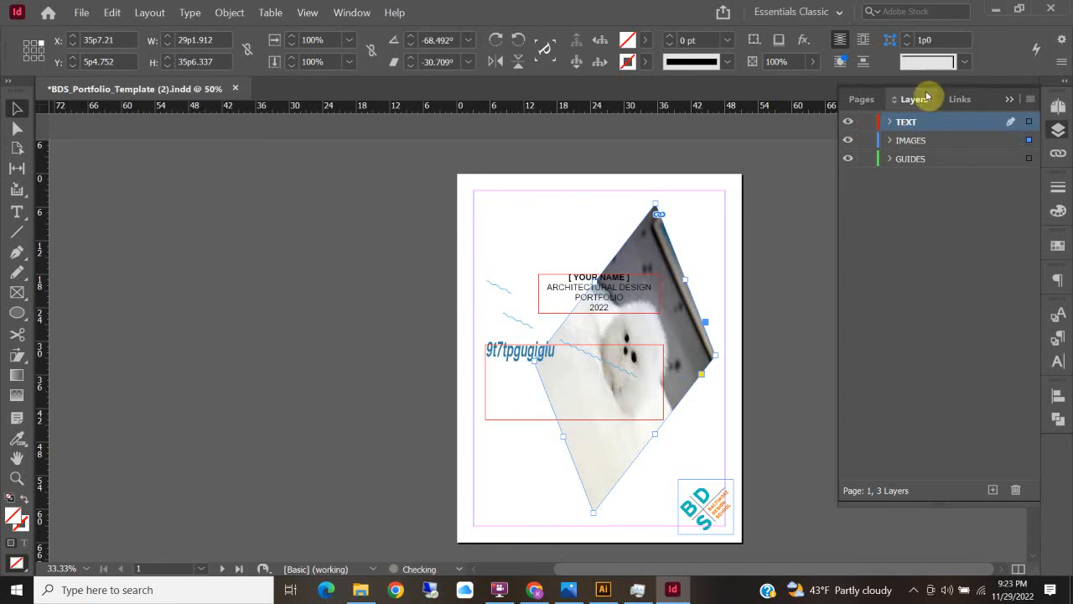
click(710, 220)
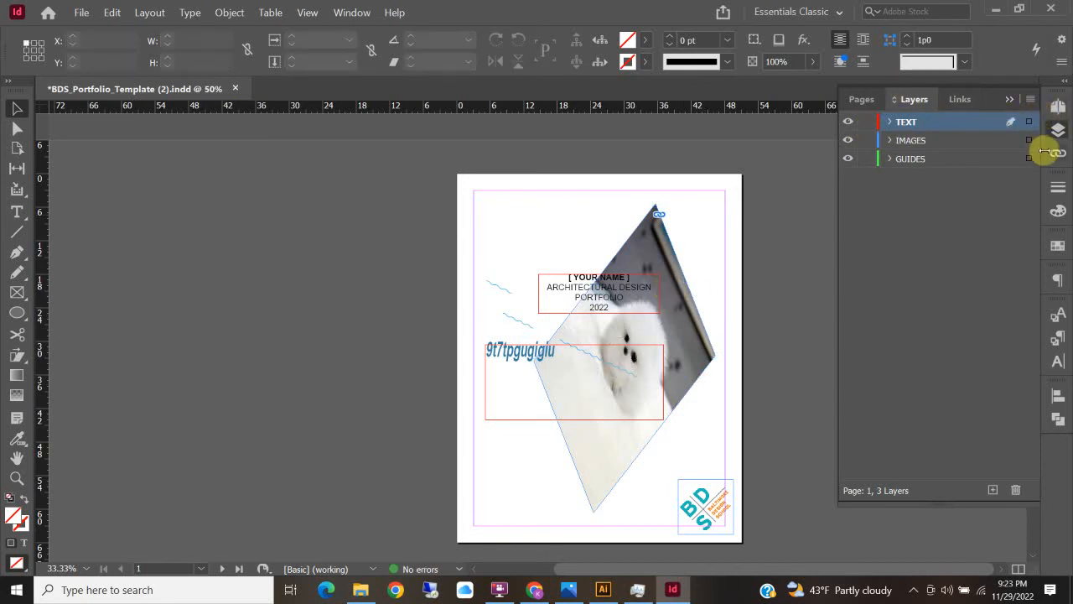
Show the document's linked files, highlight the download.jfif link, and select the dog photo on page 1.
click(958, 102)
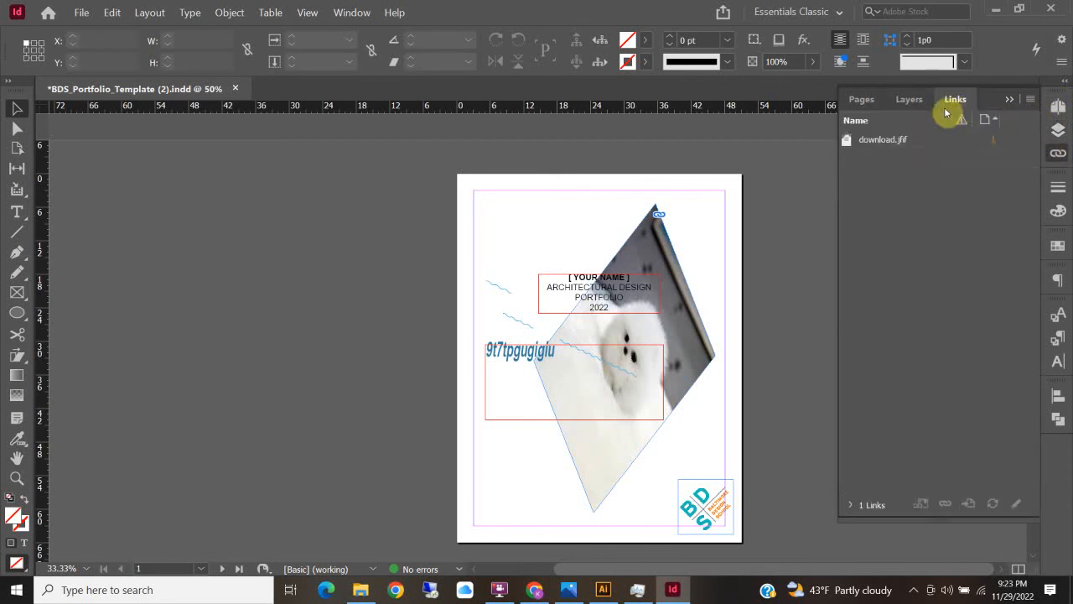
click(911, 142)
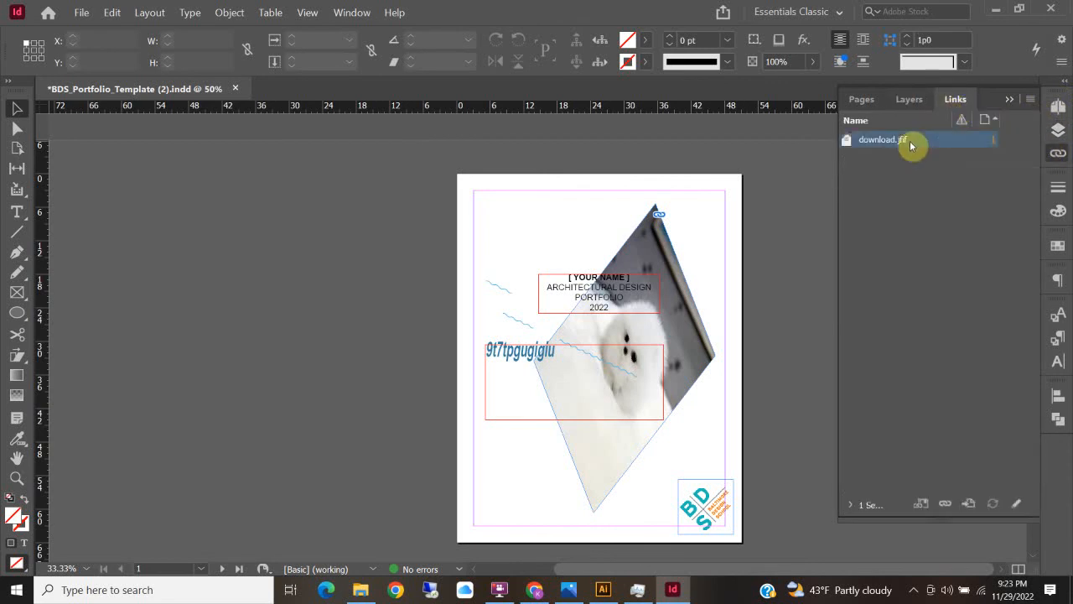
click(658, 260)
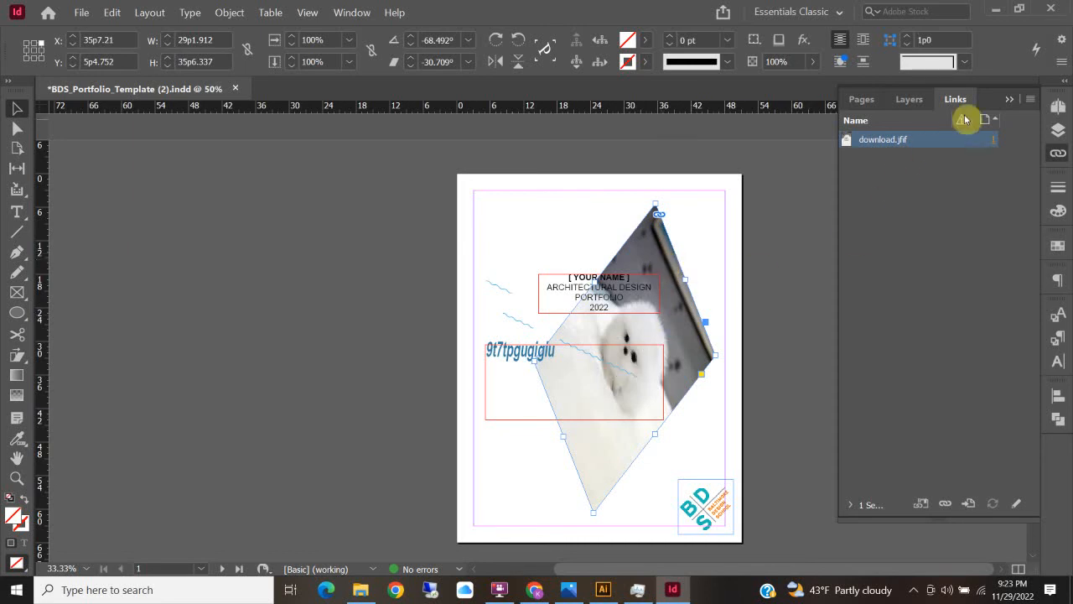
Switch to File Explorer, move the download image into the neighbouring subfolder to break its link, and return to the dog photo in InDesign.
click(368, 587)
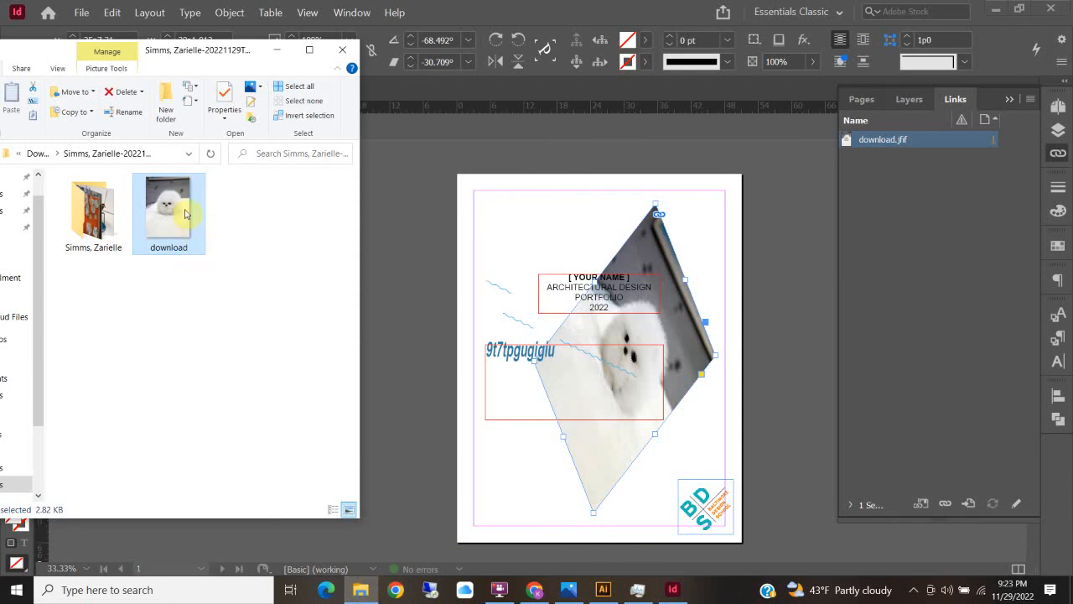
drag(159, 182, 91, 214)
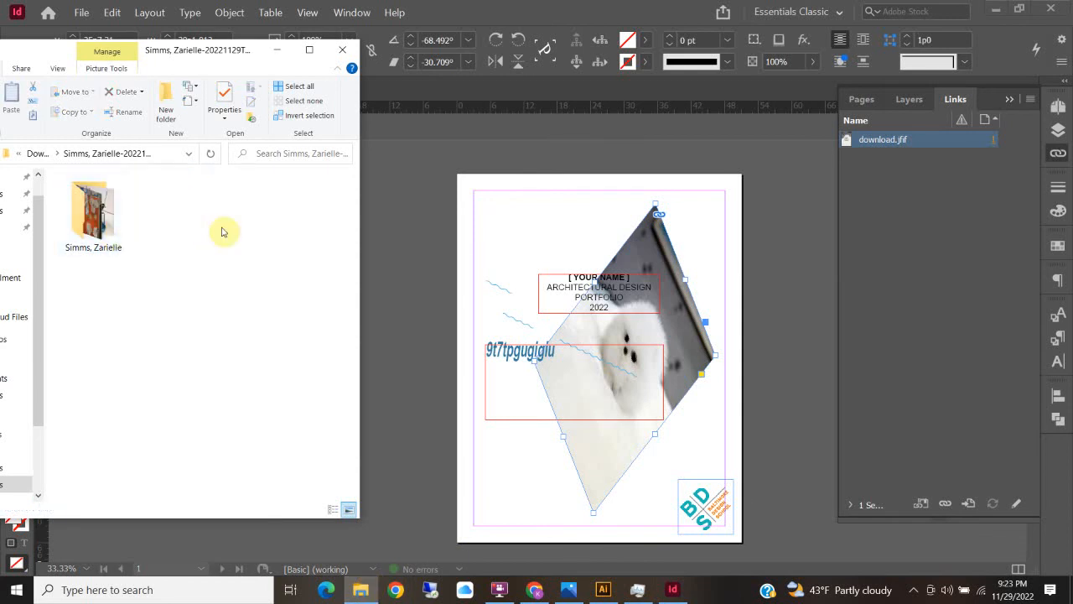
click(827, 216)
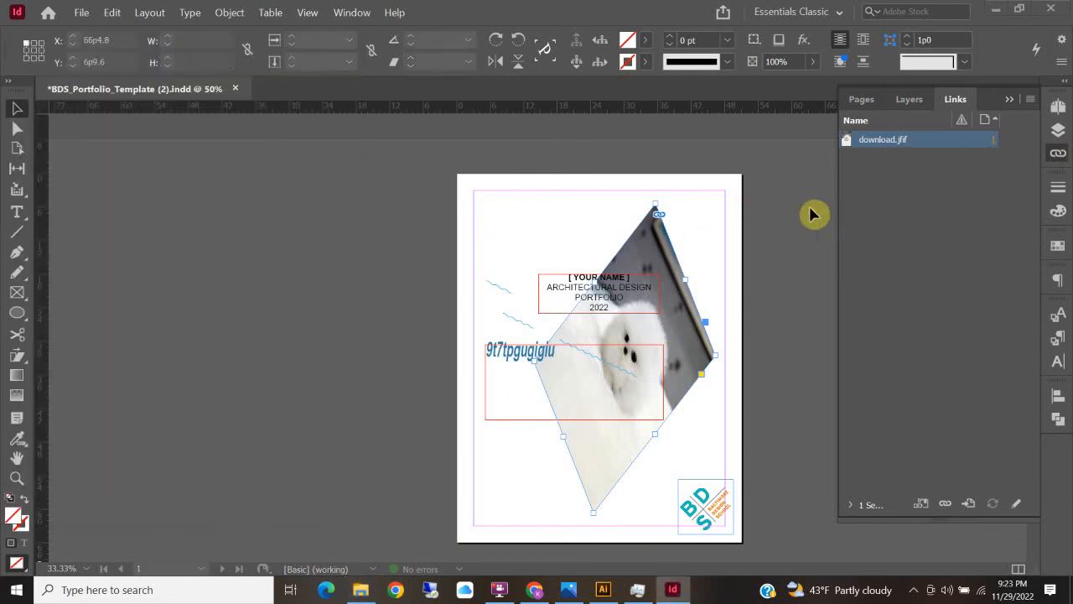
click(653, 229)
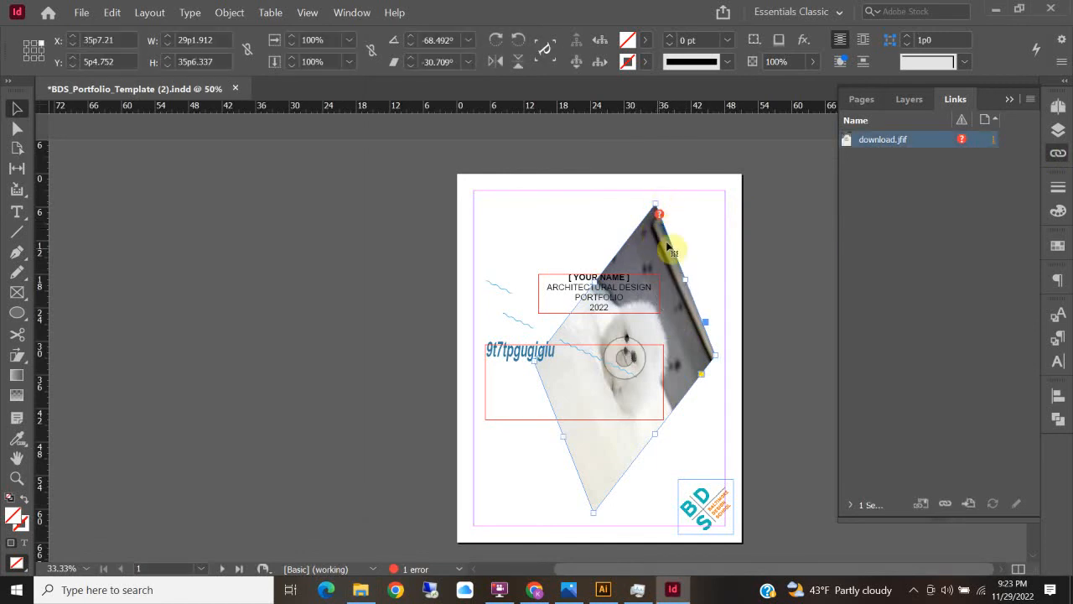
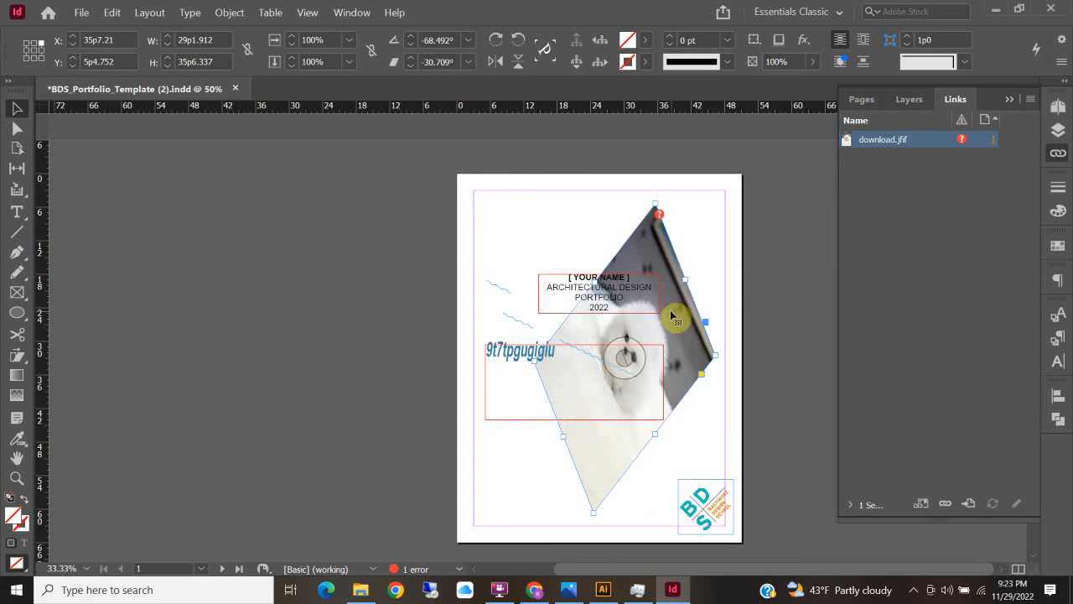
Relink the missing download.jfif to the copy in the subfolder it was moved to, and deselect the photo.
right_click(930, 140)
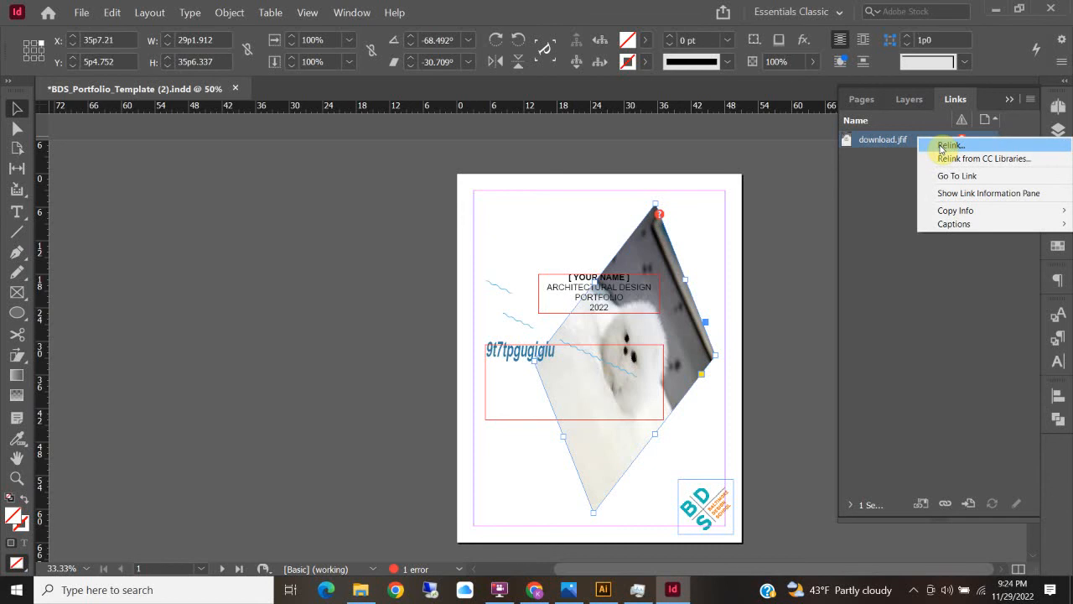
click(942, 146)
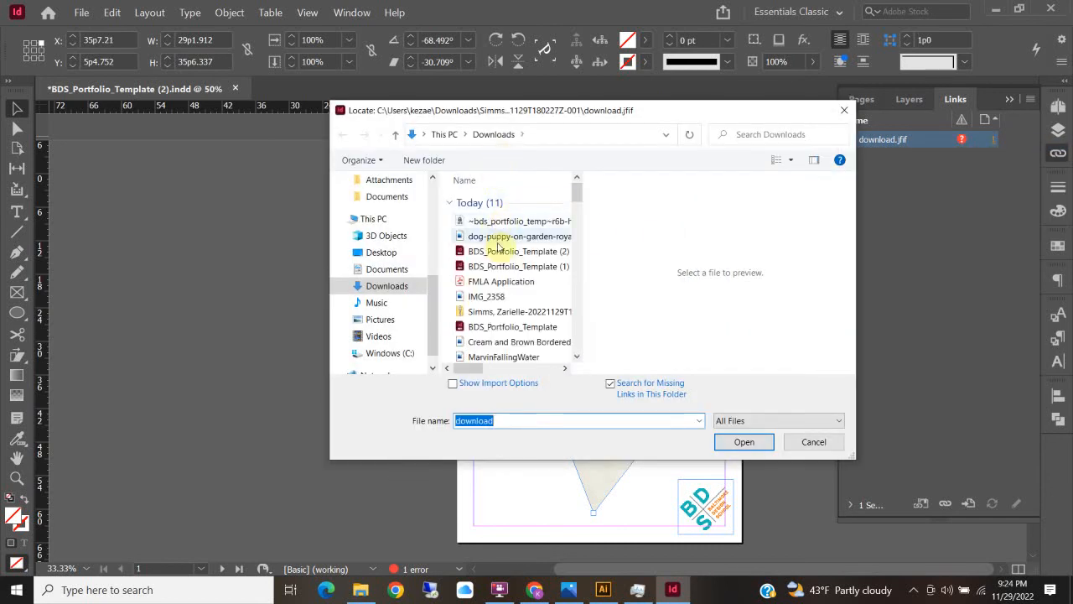
scroll(467, 335, down, 3)
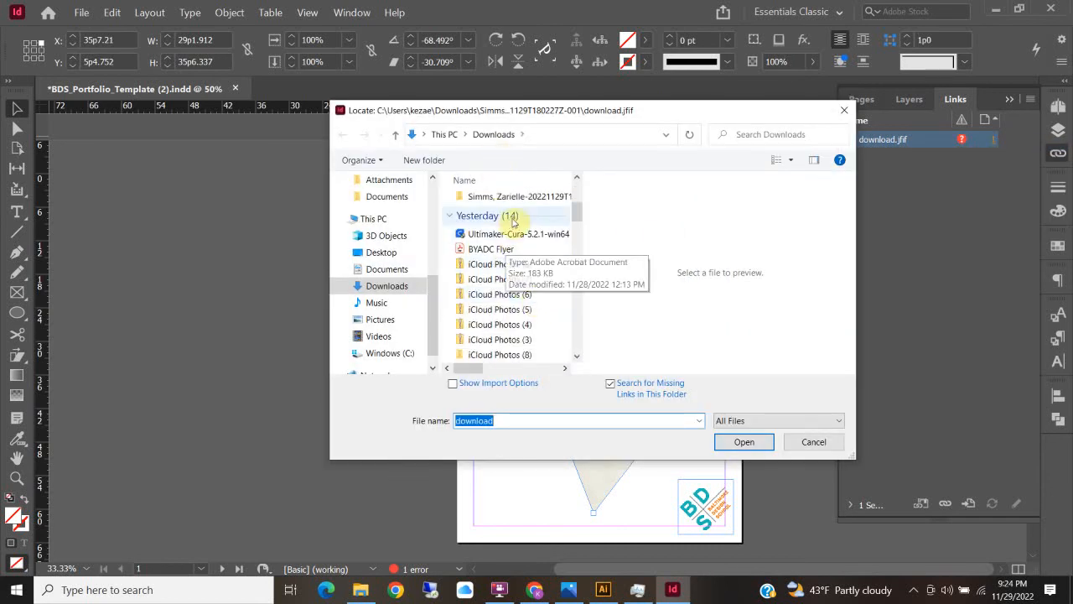
double_click(513, 198)
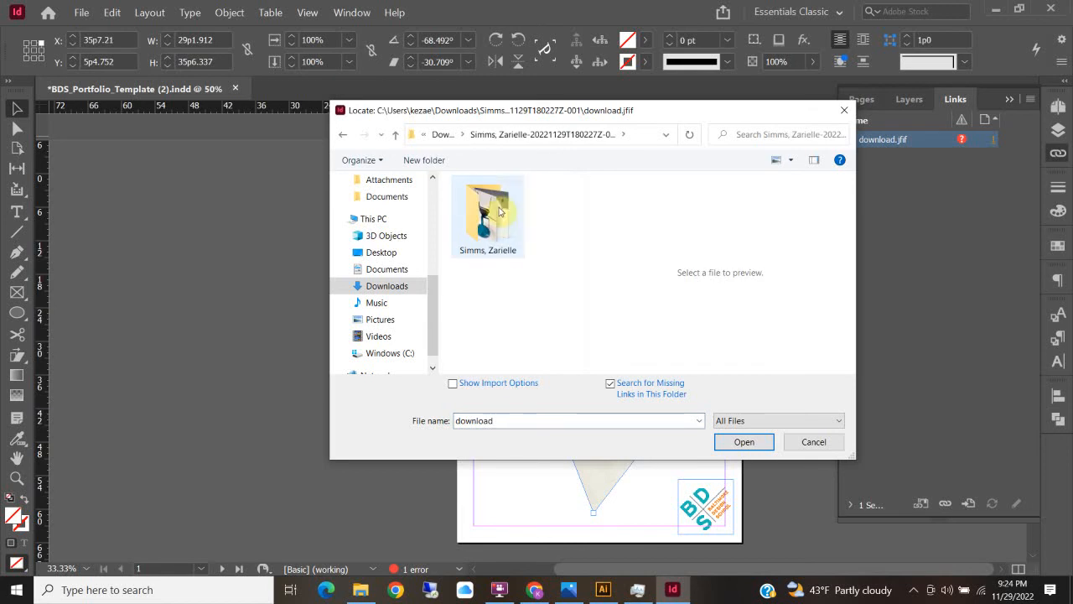
double_click(500, 211)
click(744, 442)
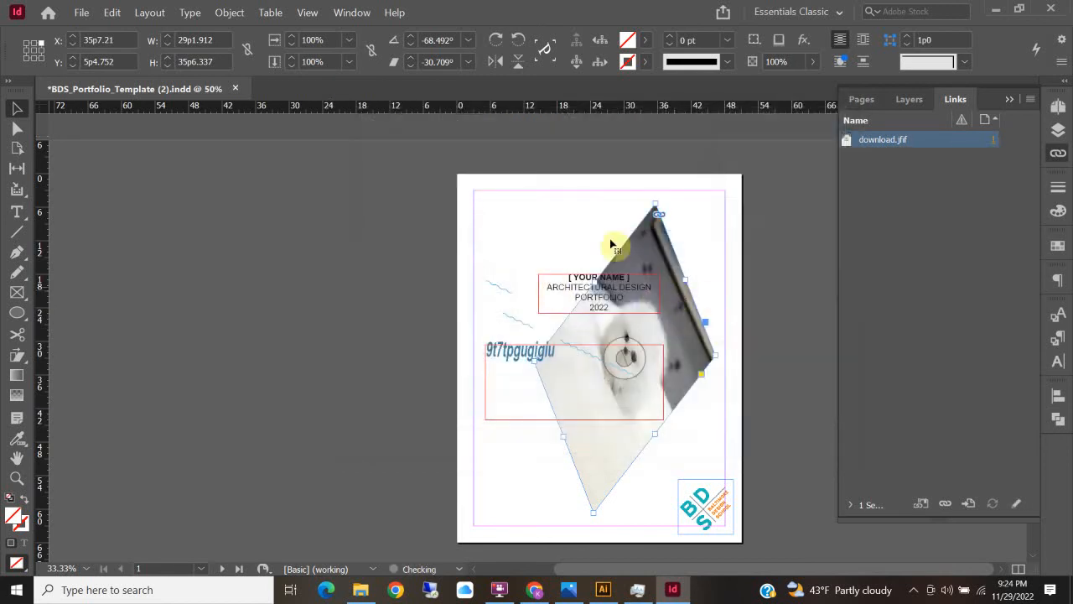
click(699, 225)
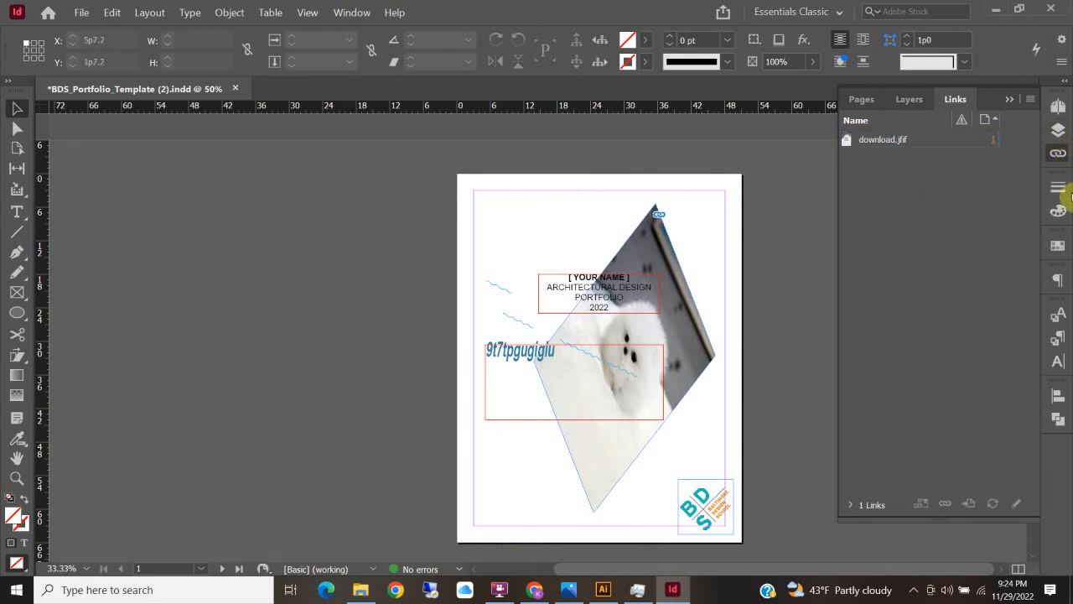
Give the short wavy line above the blue text a Circle start and an arrowhead end, and deselect it.
click(1058, 186)
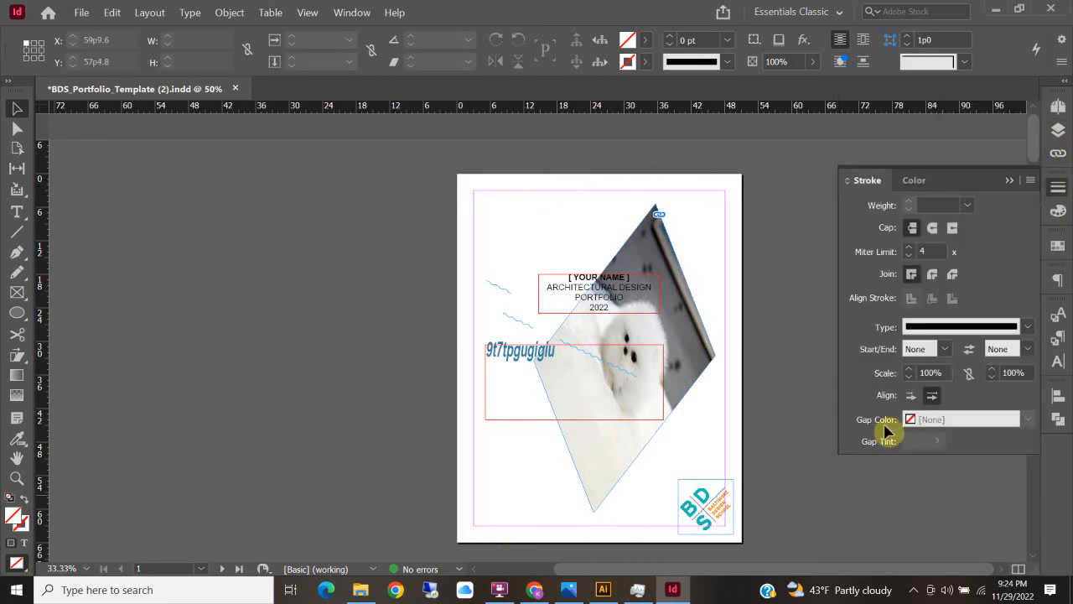
click(524, 327)
click(943, 348)
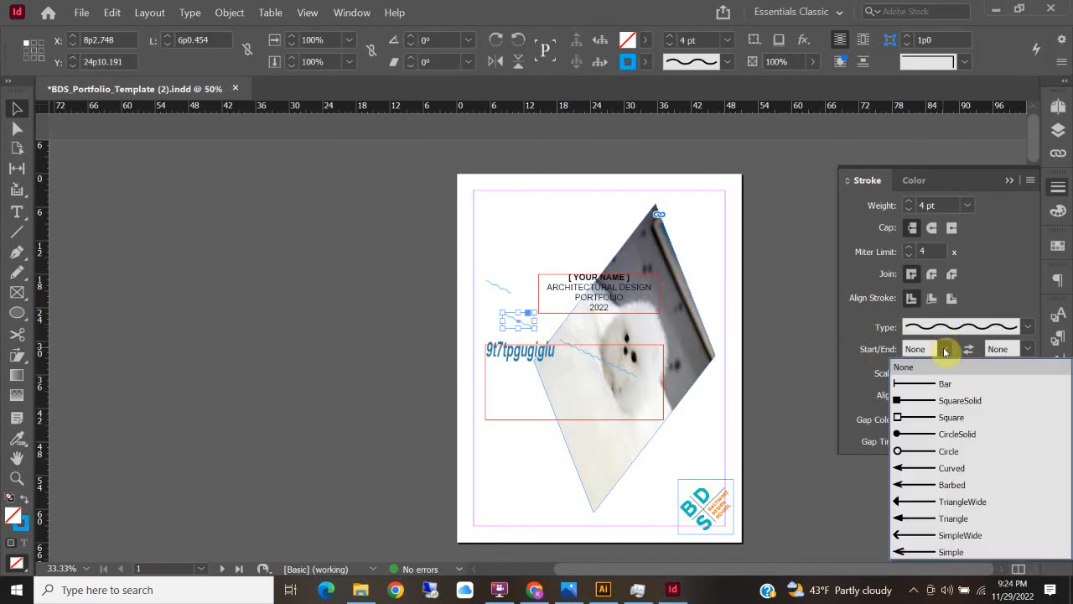
click(918, 450)
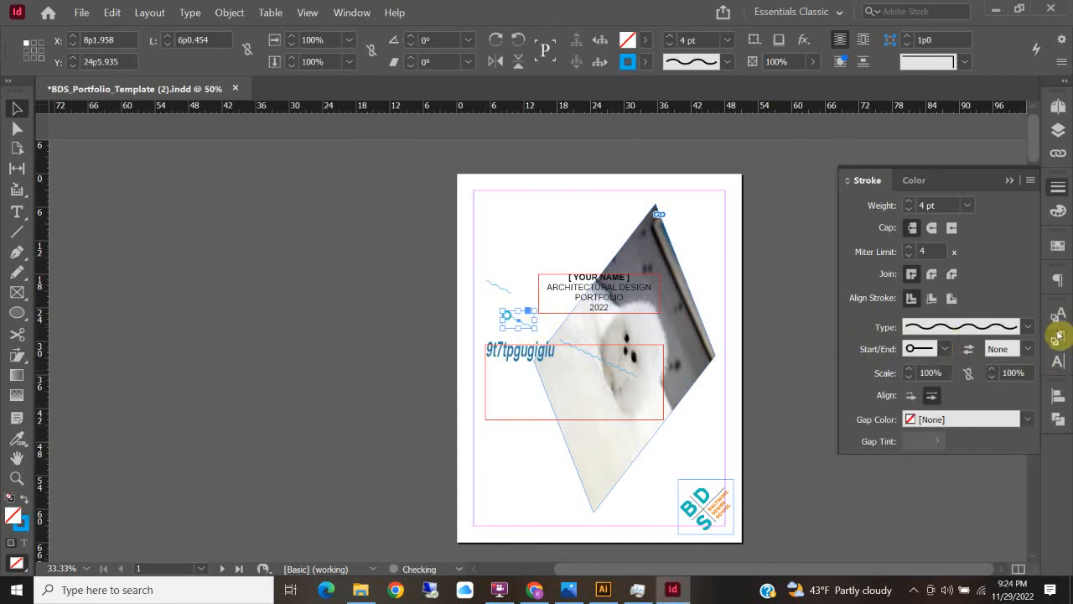
click(1022, 349)
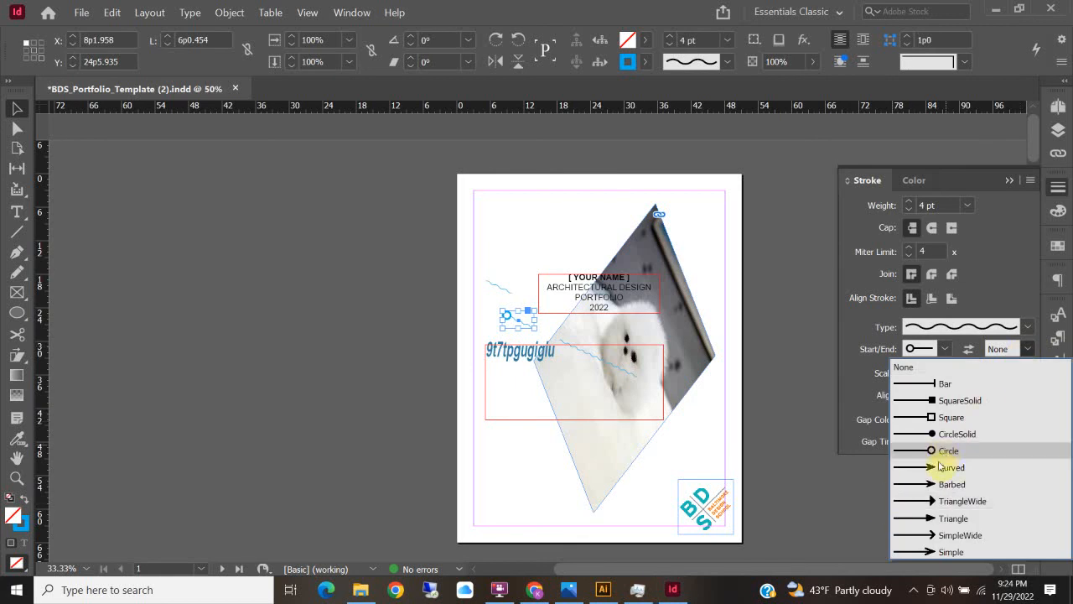
click(932, 454)
click(367, 277)
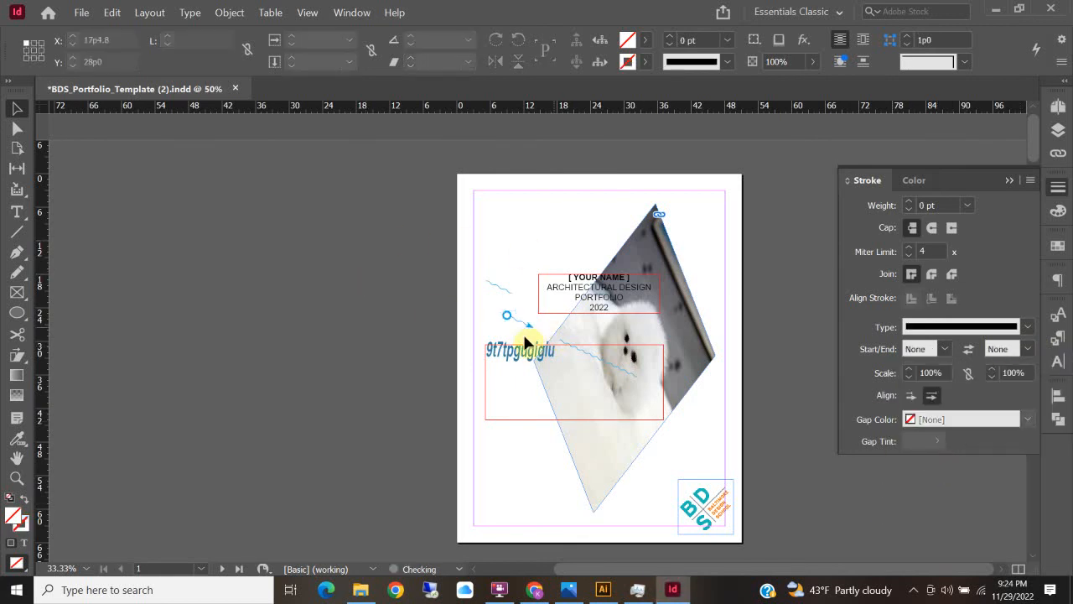
With nothing selected, mix a blue fill color of C 61, M 37, Y 0, K 0.
click(1059, 214)
drag(898, 282, 1018, 287)
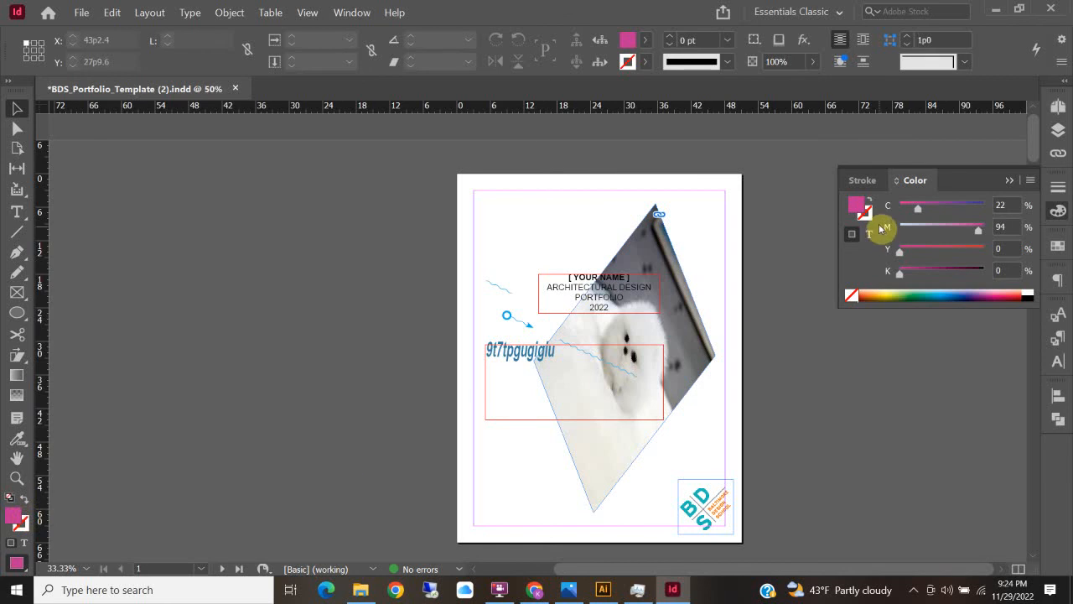
drag(950, 233, 957, 211)
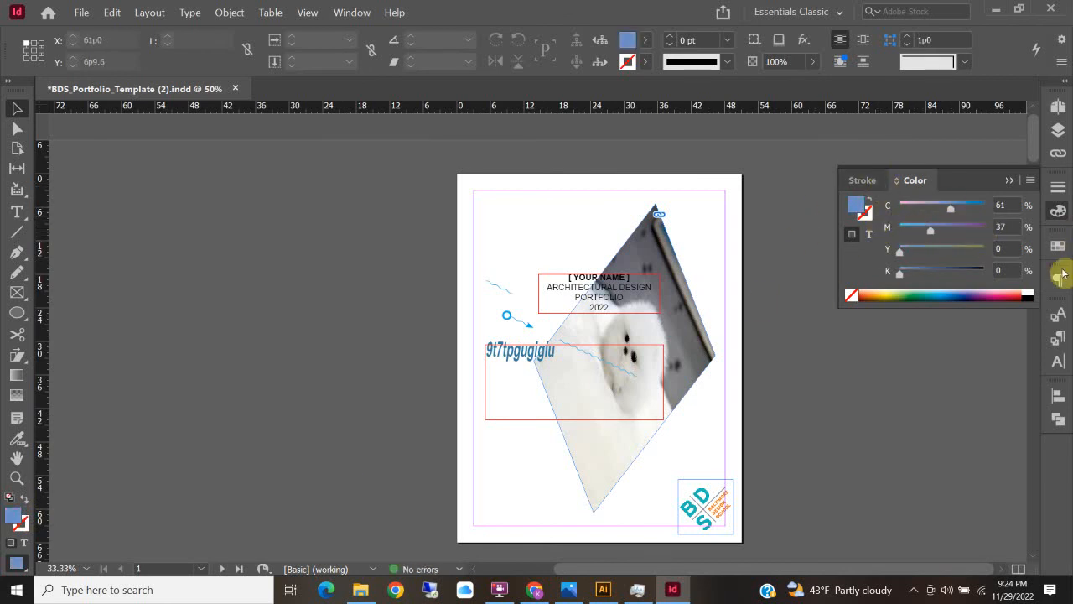
Check the swatch display options and save the current blue fill color as a new swatch.
click(1058, 246)
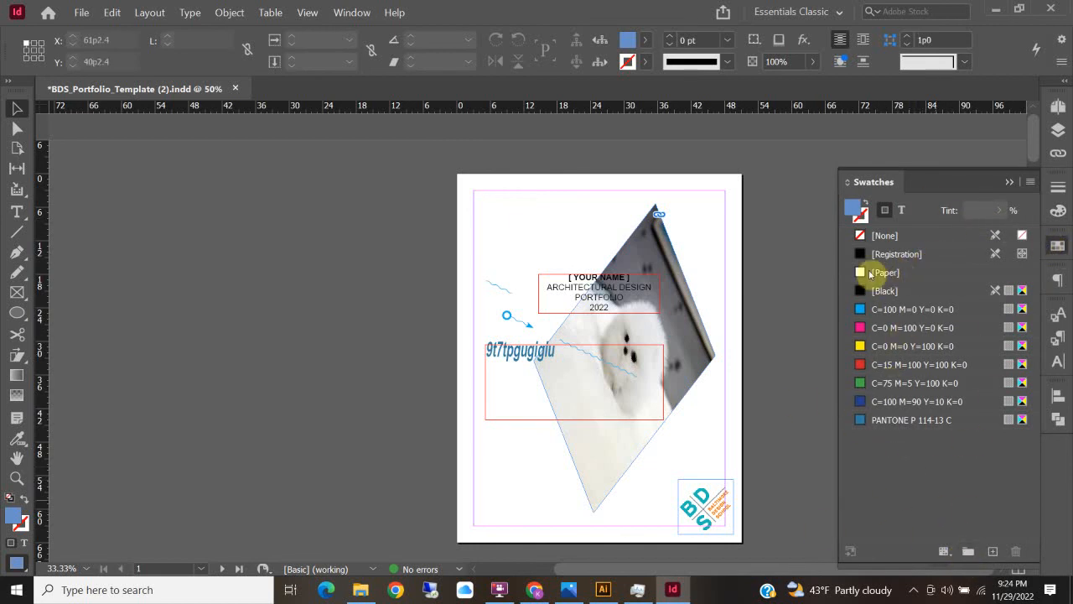
click(948, 547)
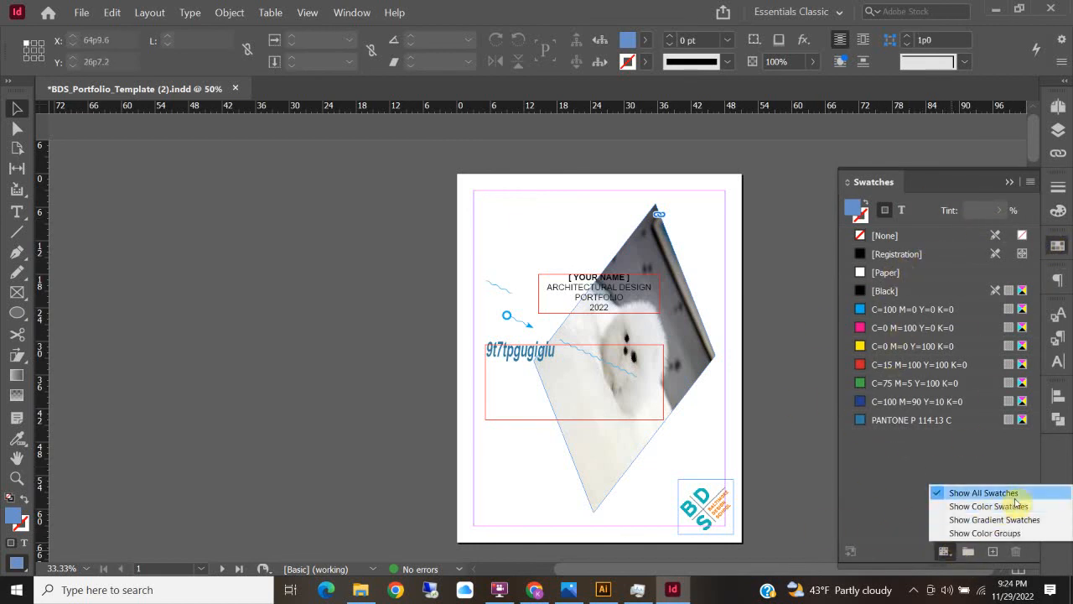
click(889, 522)
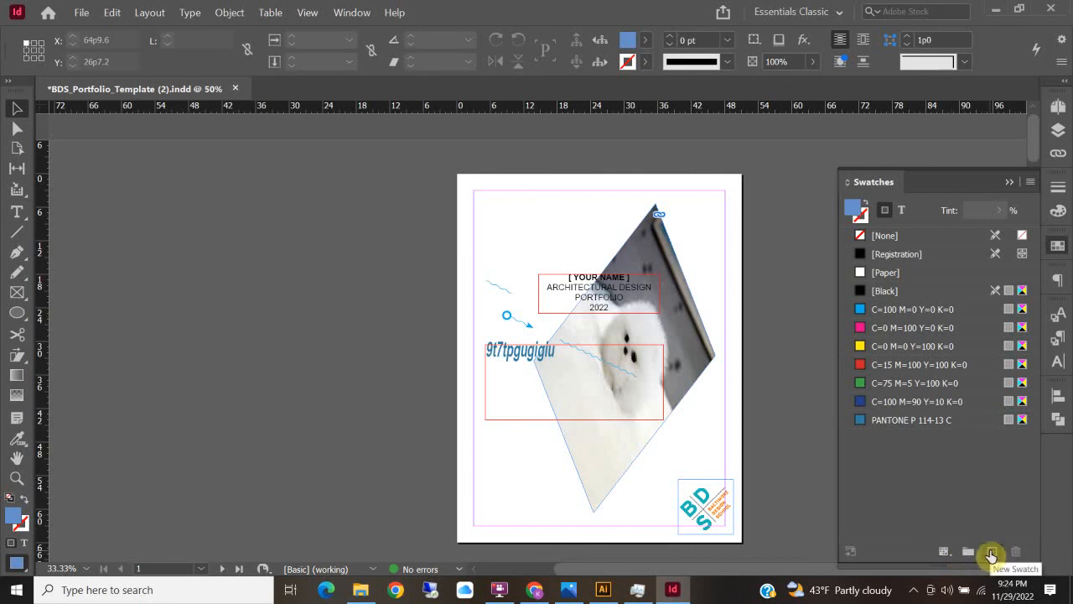
click(990, 553)
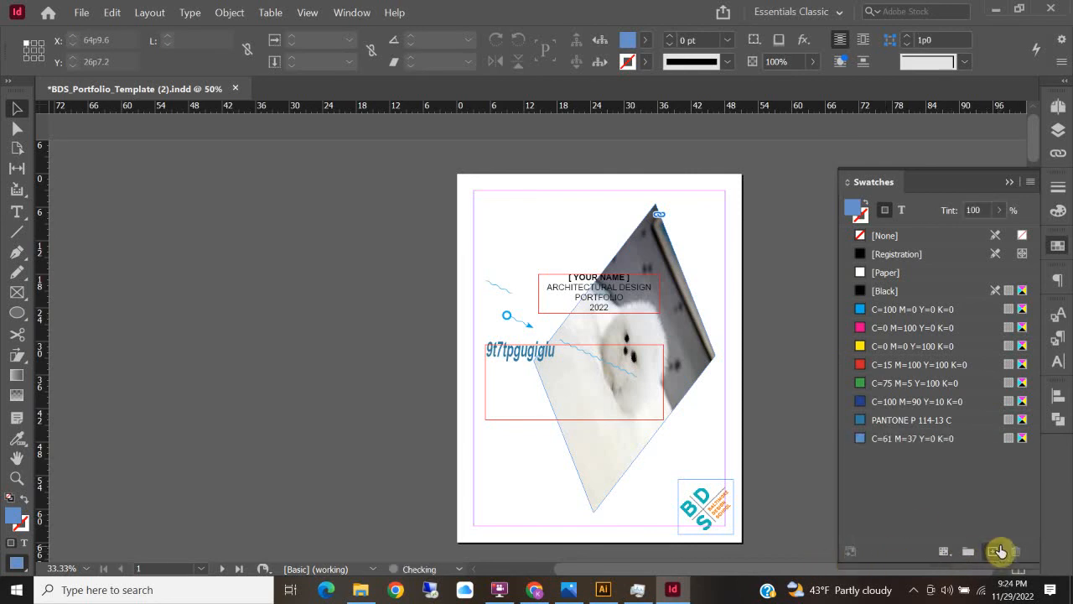
Browse the PANTONE+ CMYK Coated colors in the new blue swatch's options, and cancel the changes.
double_click(862, 438)
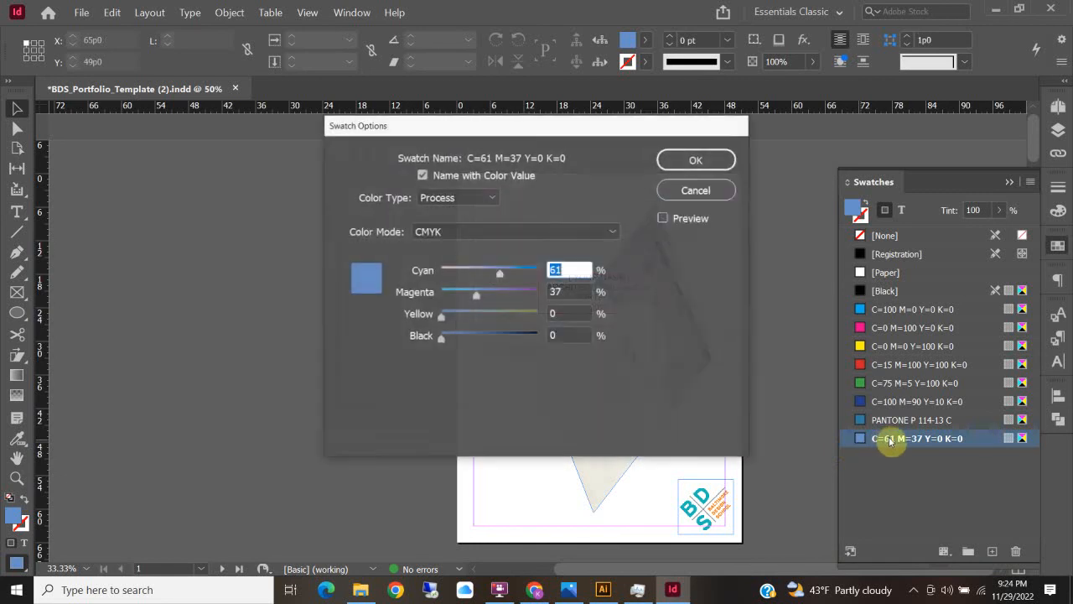
click(498, 237)
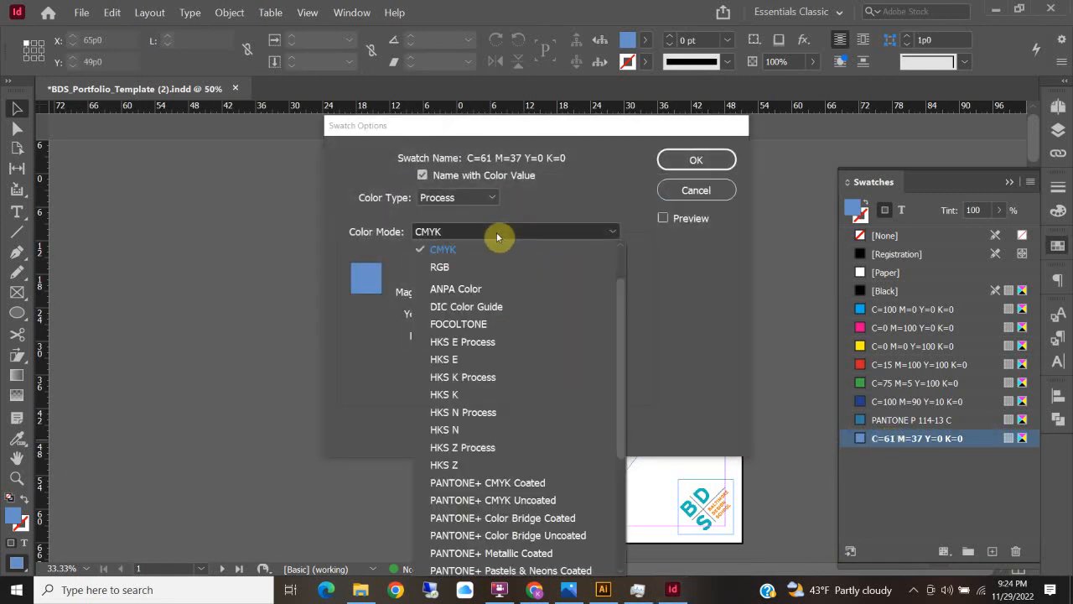
click(484, 491)
scroll(433, 346, down, 5)
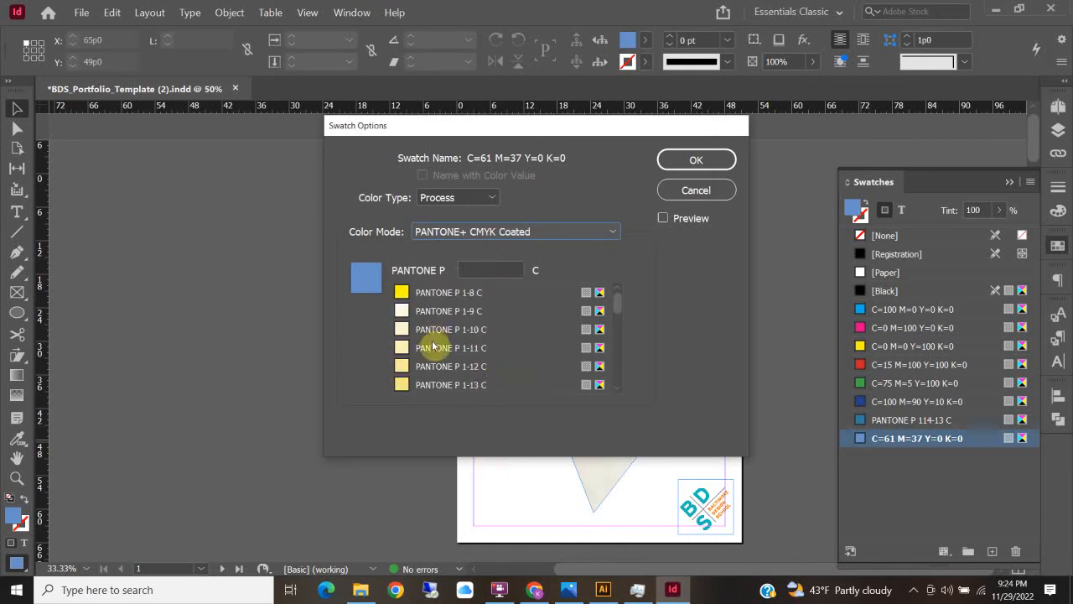
drag(618, 311, 622, 376)
click(706, 189)
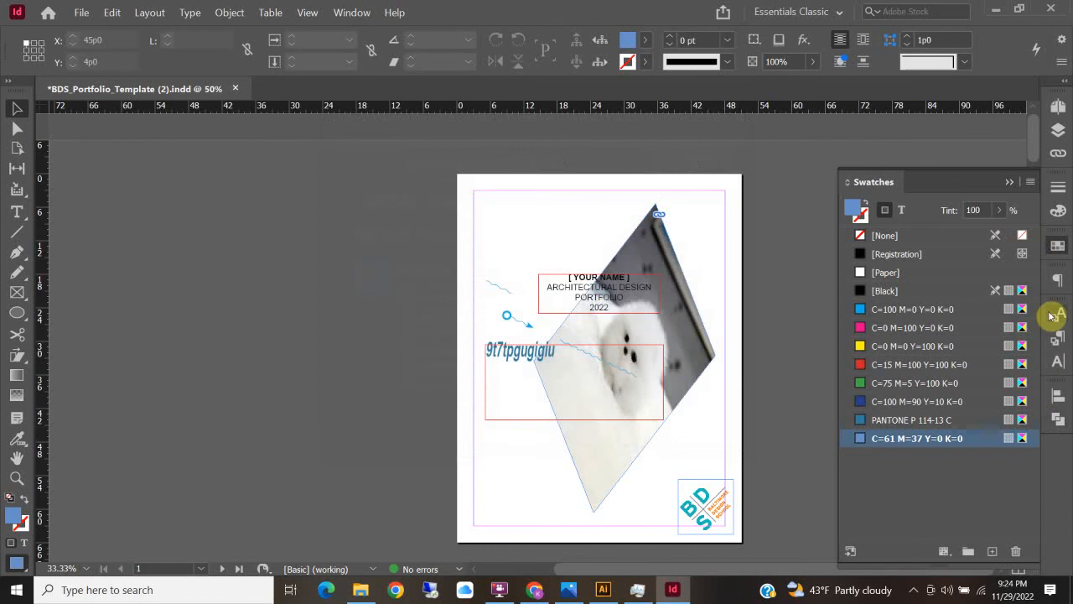
Select all the title text, try left, right and left-justified alignment on it, and return it to centered.
click(1057, 277)
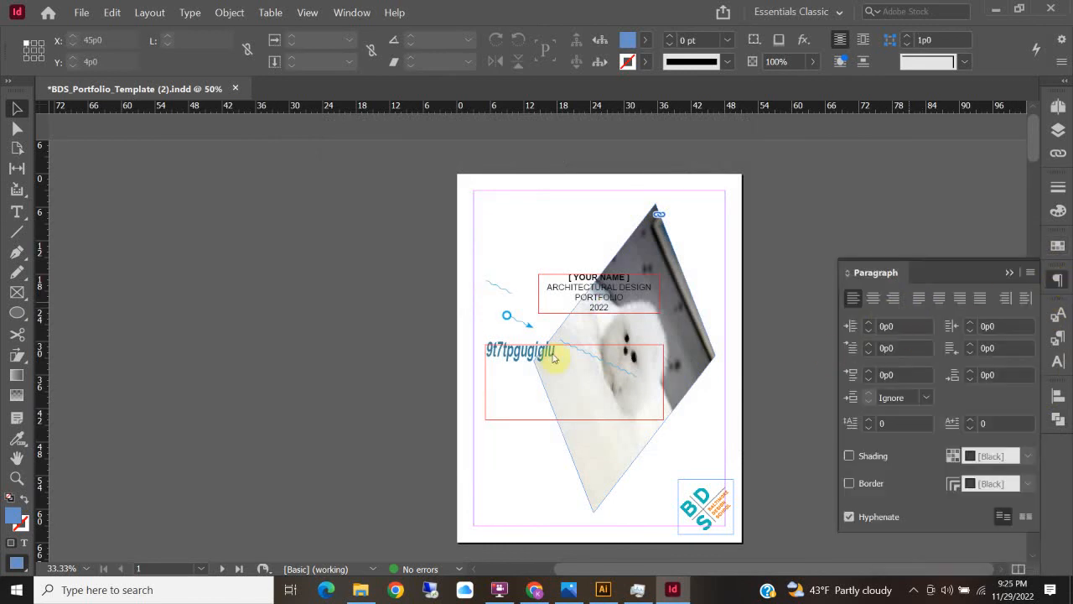
double_click(555, 285)
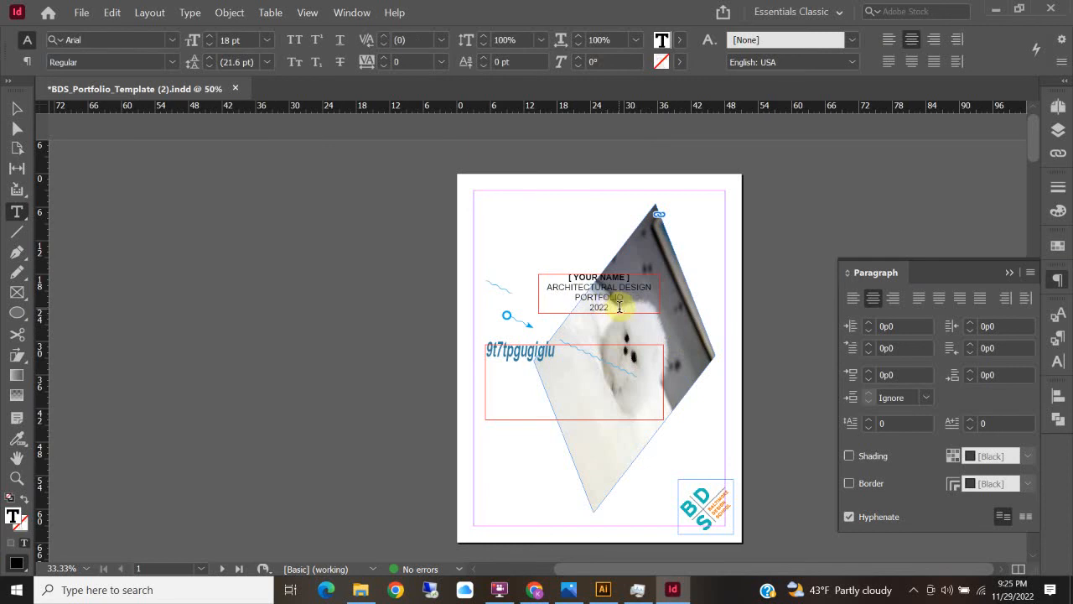
drag(620, 307, 556, 280)
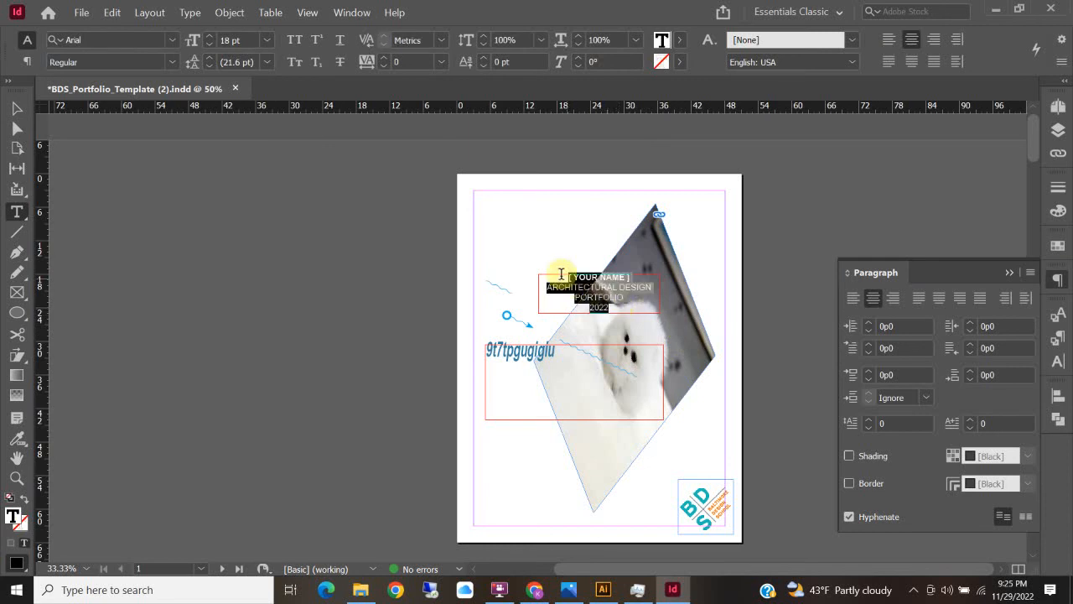
click(851, 300)
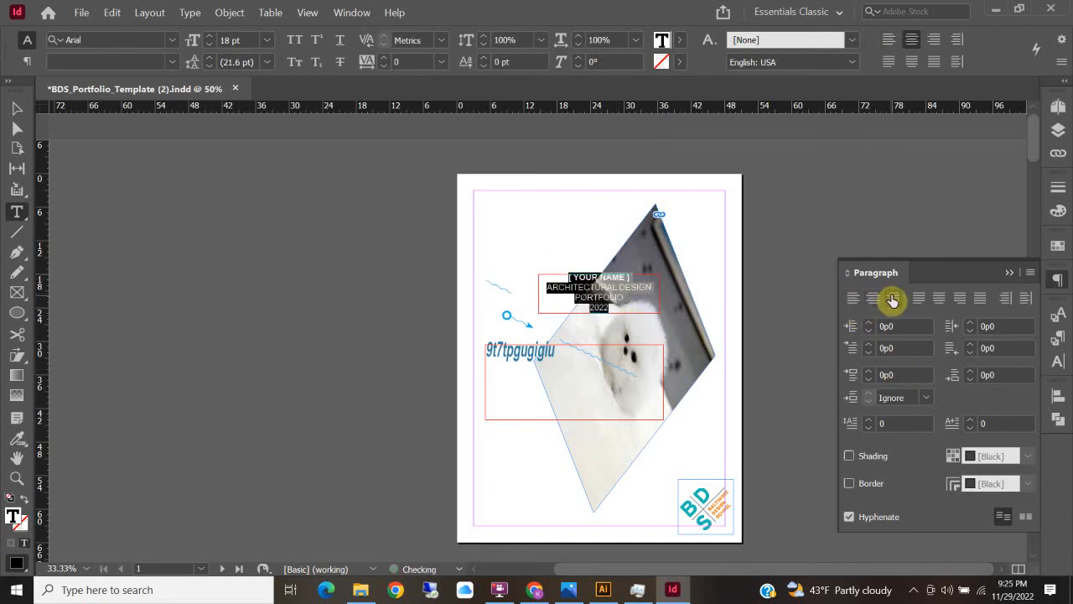
click(893, 300)
click(921, 300)
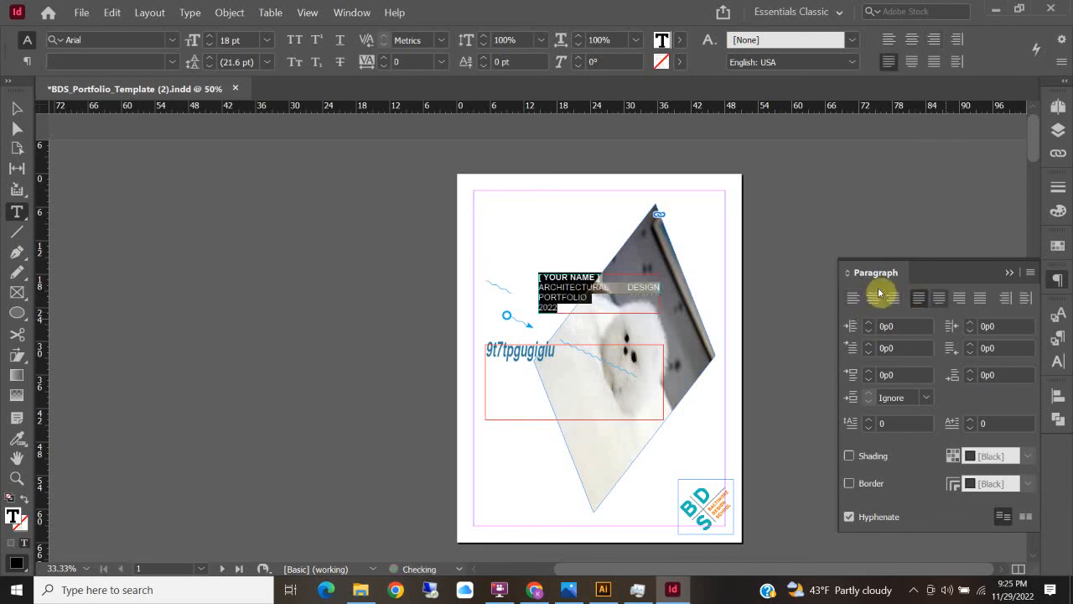
click(873, 300)
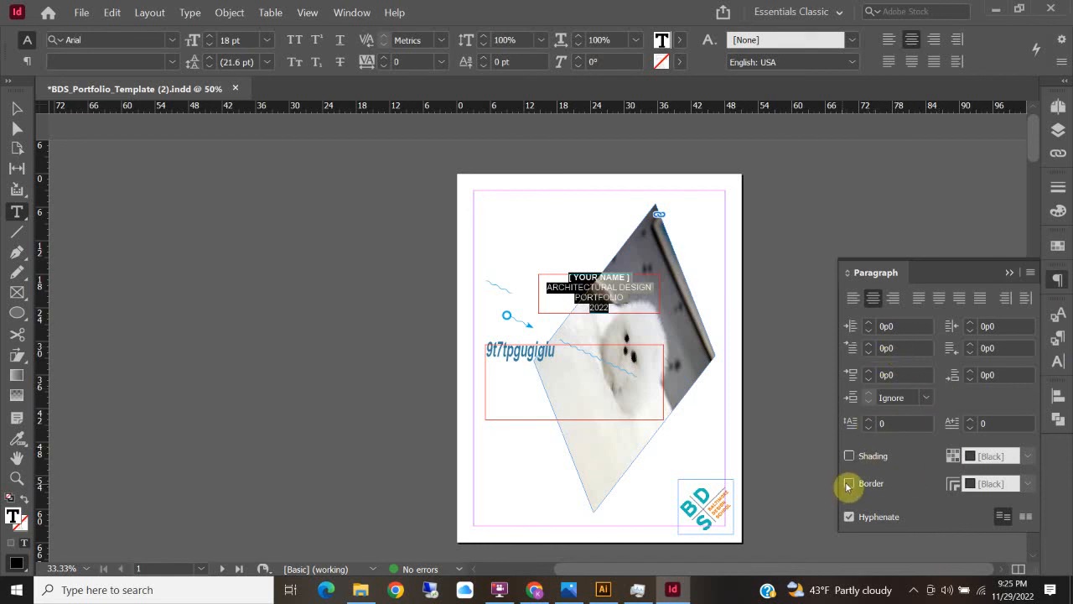
Narrow the title text frame to about 9p10 wide, compare its line breaks with and without hyphenation, and leave hyphenation off.
click(849, 517)
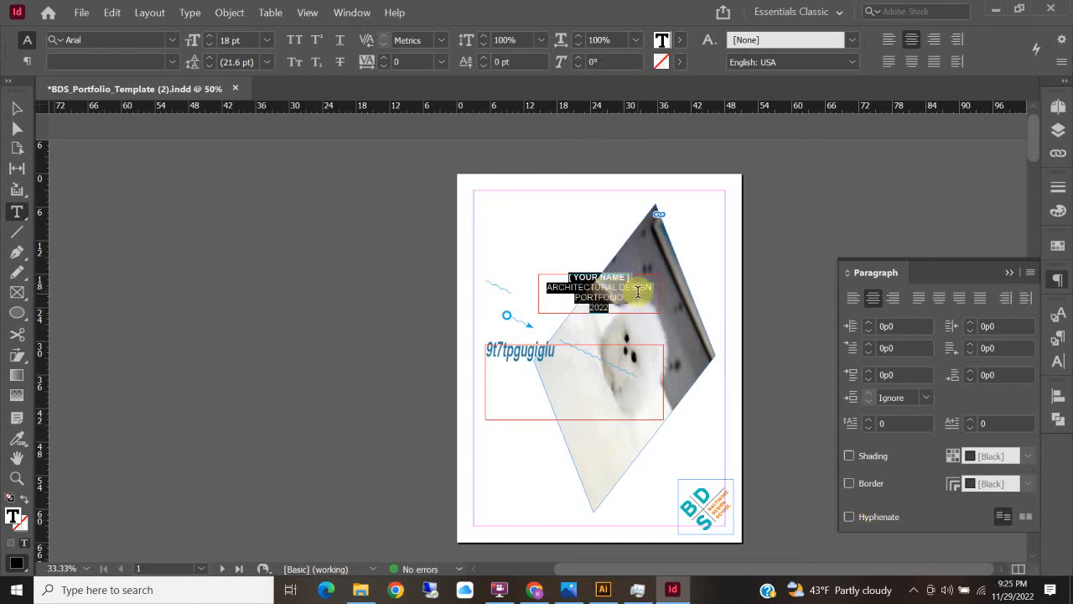
click(849, 517)
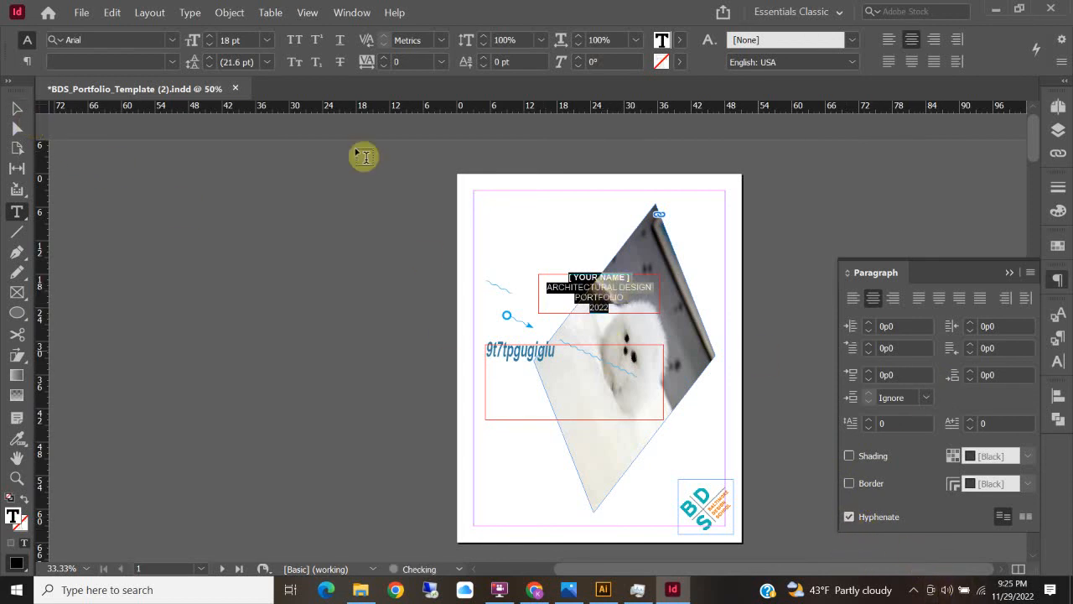
key(Escape)
drag(661, 294, 592, 289)
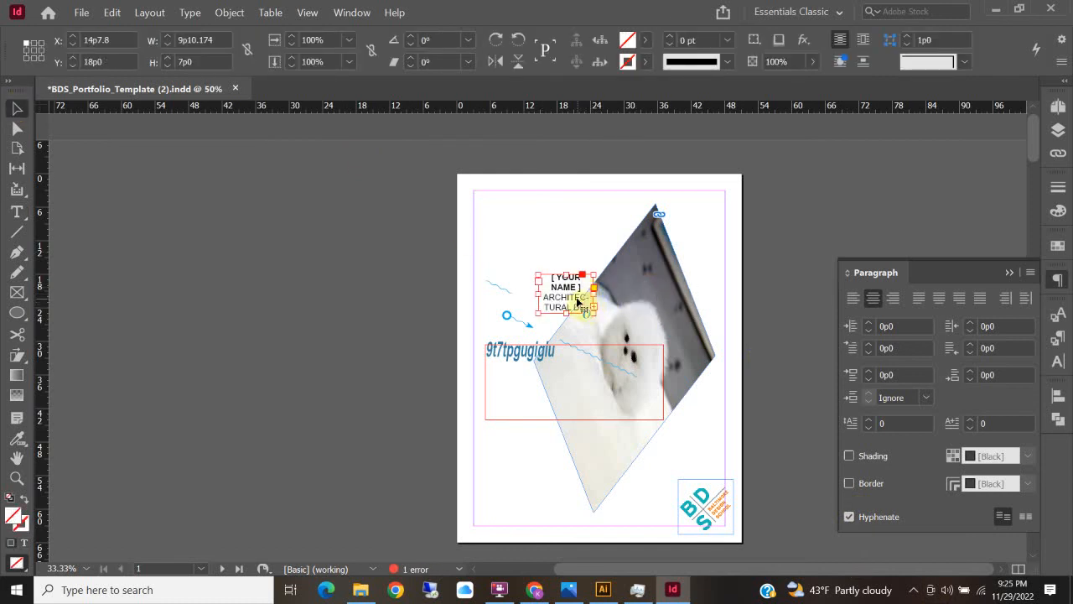
click(849, 517)
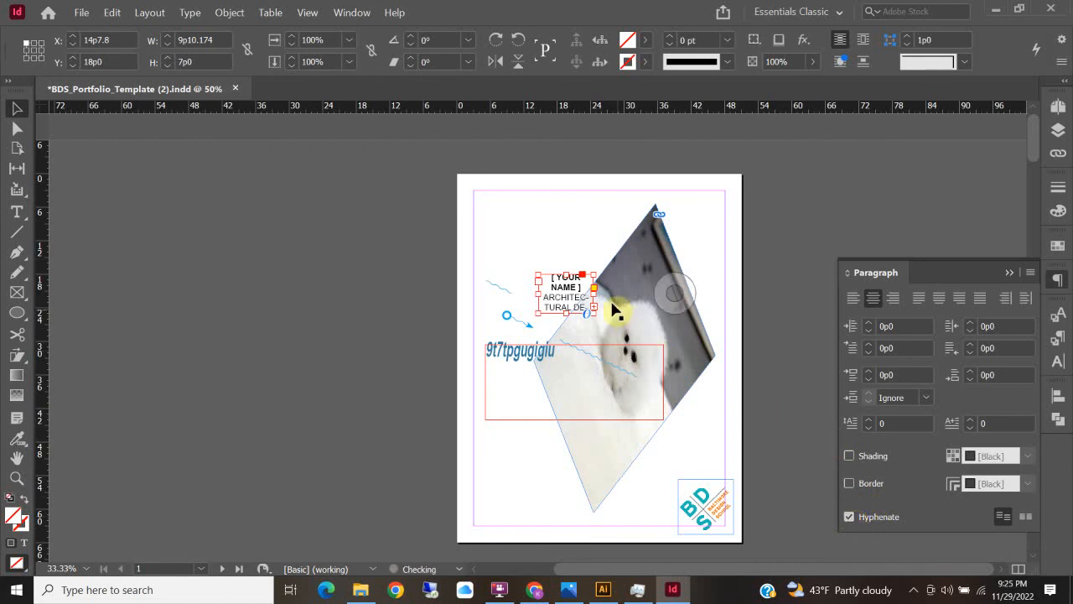
click(849, 517)
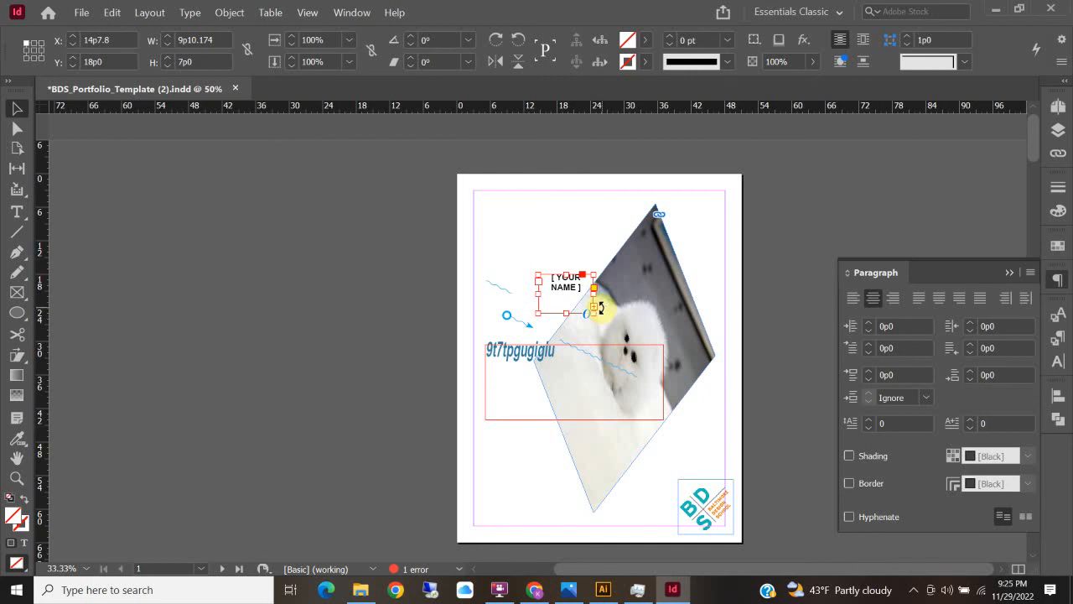
Widen the title text frame until its edge lines up with the blue text's frame below, and deselect it.
scroll(600, 309, up, 4)
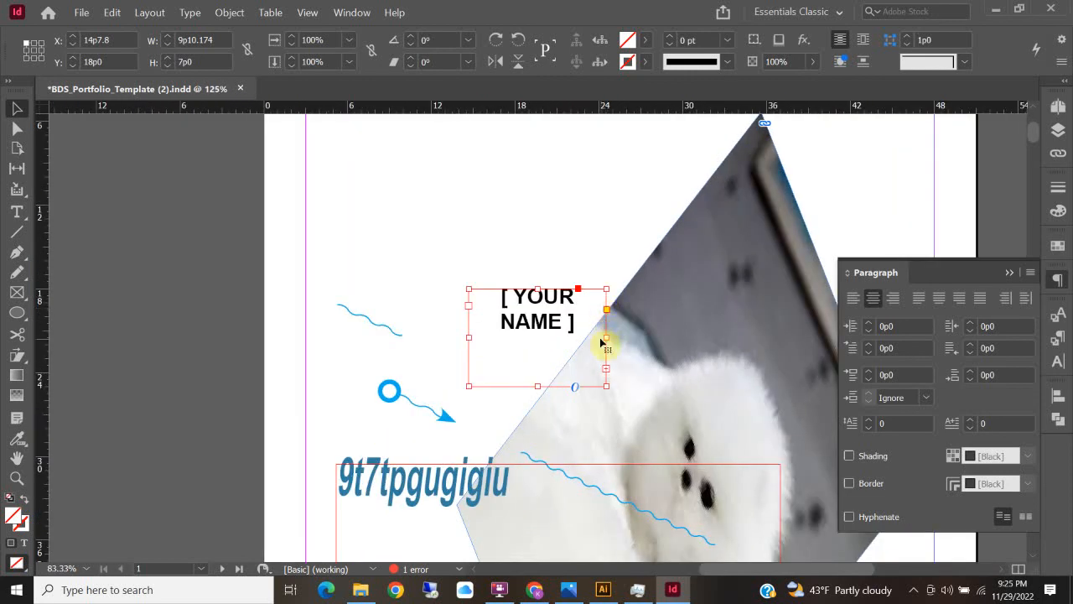
drag(607, 335, 781, 336)
click(513, 216)
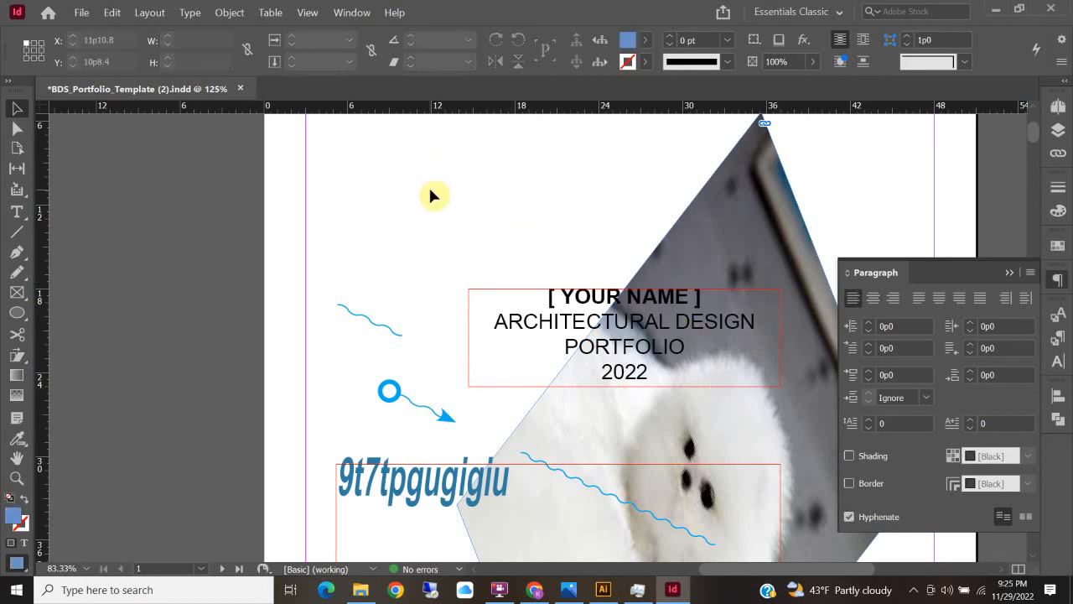
scroll(430, 196, down, 4)
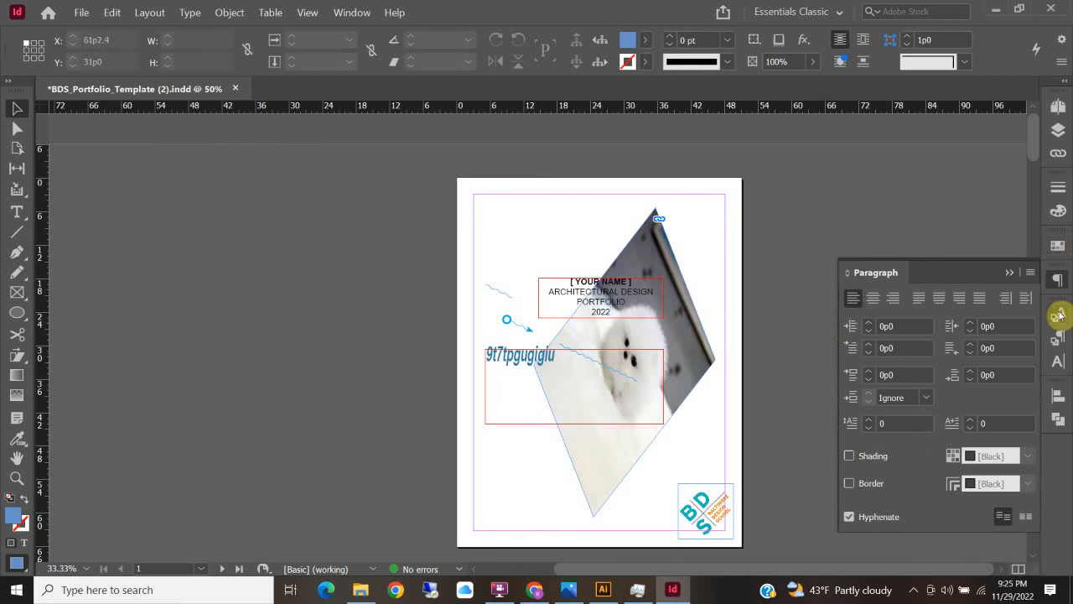
Review the character styles, the paragraph styles and the character settings of the blue text frame.
click(1059, 315)
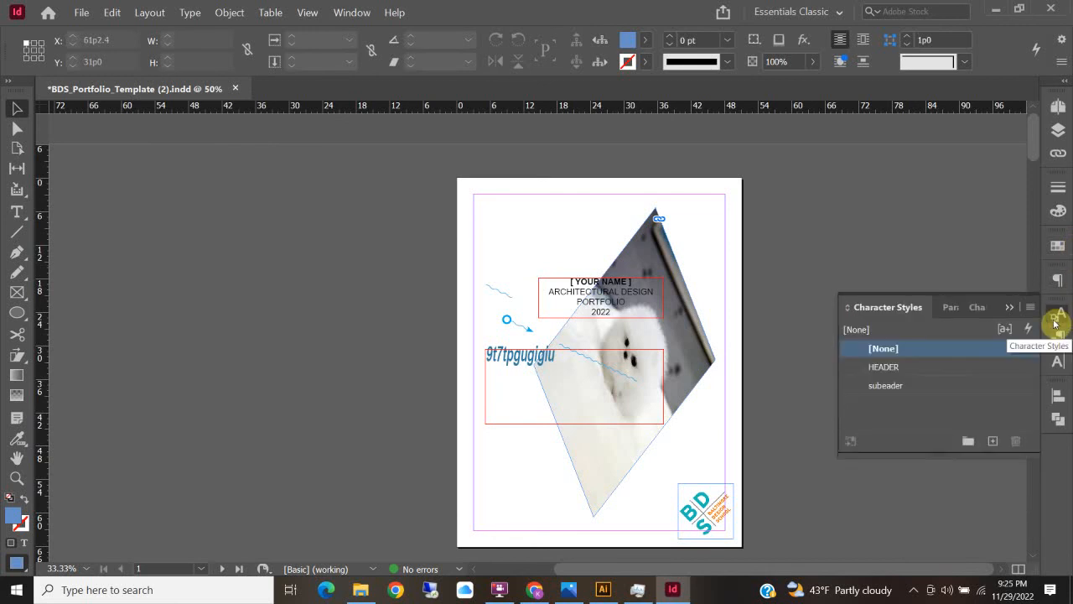
click(1061, 340)
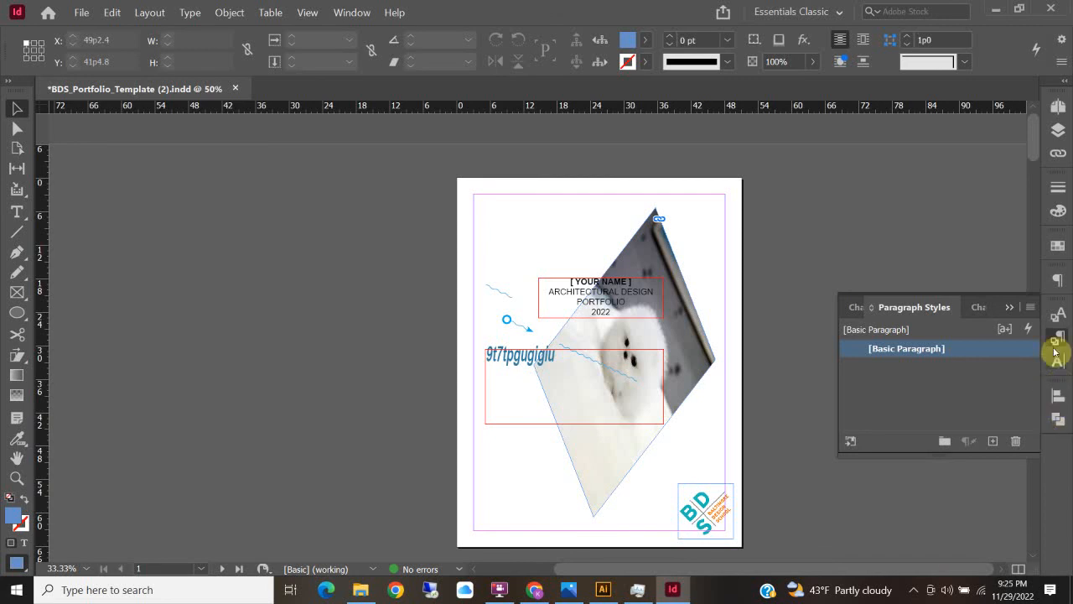
click(536, 375)
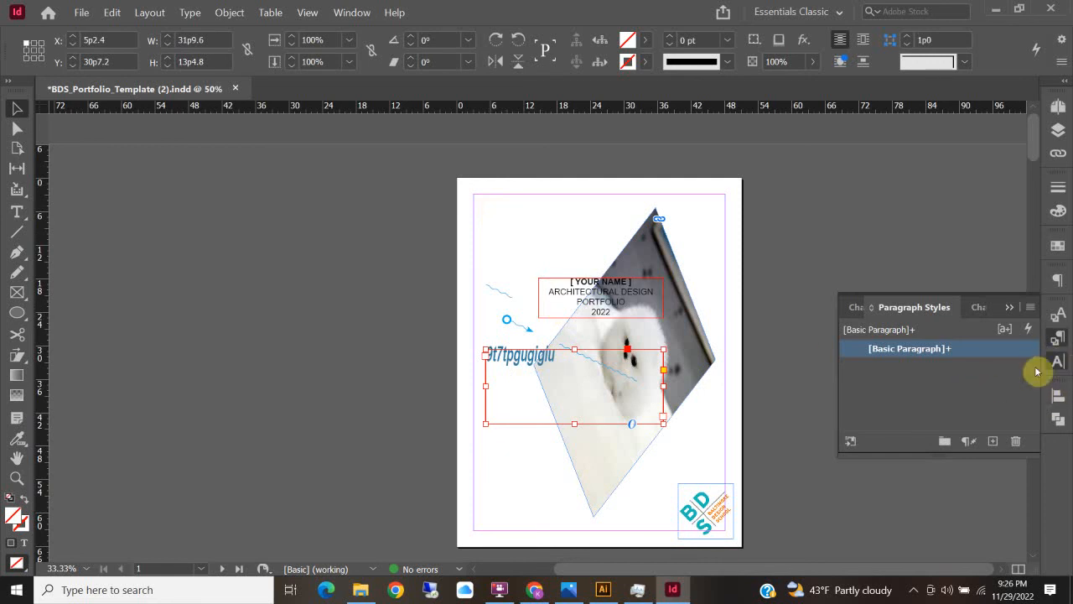
click(1058, 361)
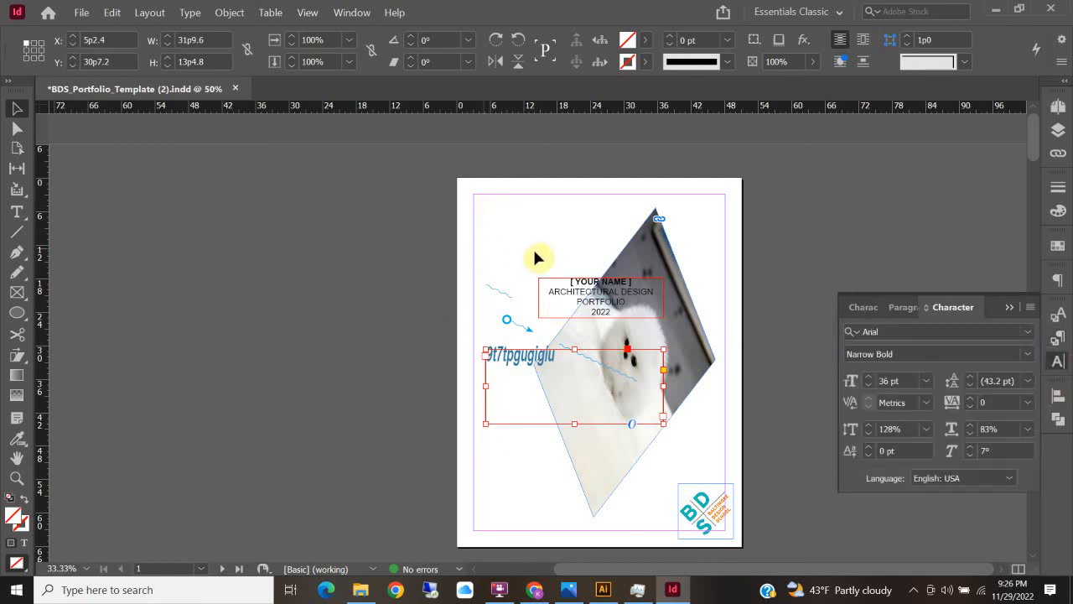
click(934, 258)
click(1011, 308)
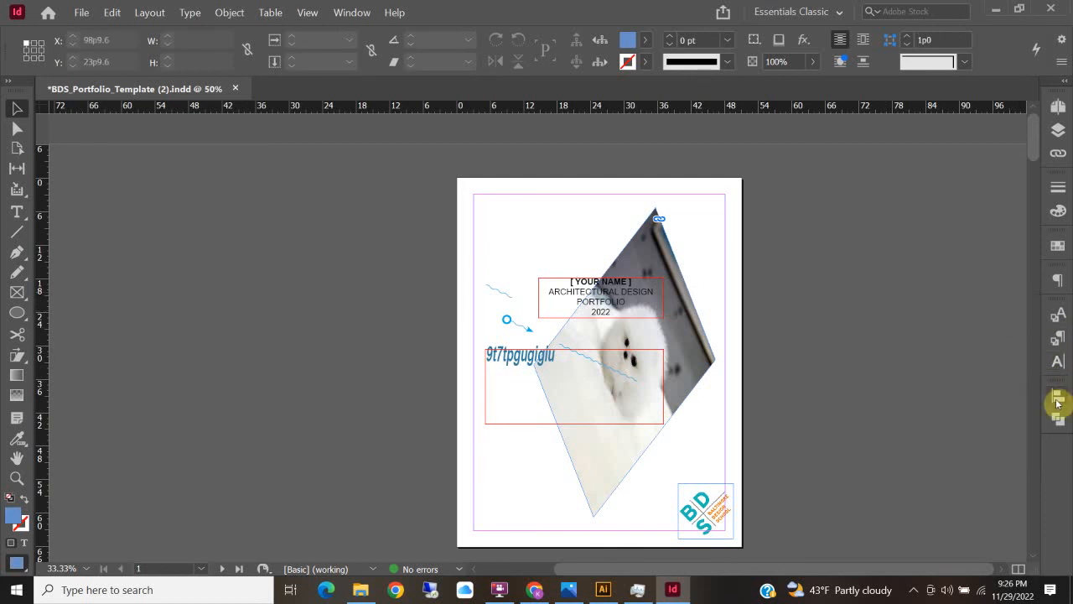
Align the title and blue text frames by left edges, horizontal centers, vertical centers and finally bottom edges.
click(1059, 395)
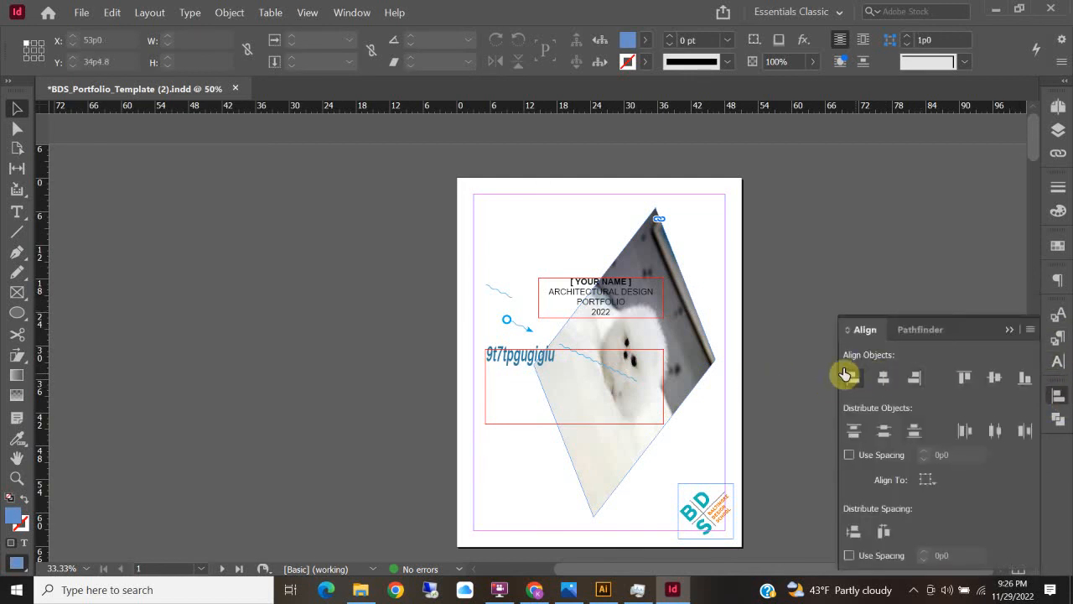
click(584, 300)
shift+click(516, 368)
click(849, 379)
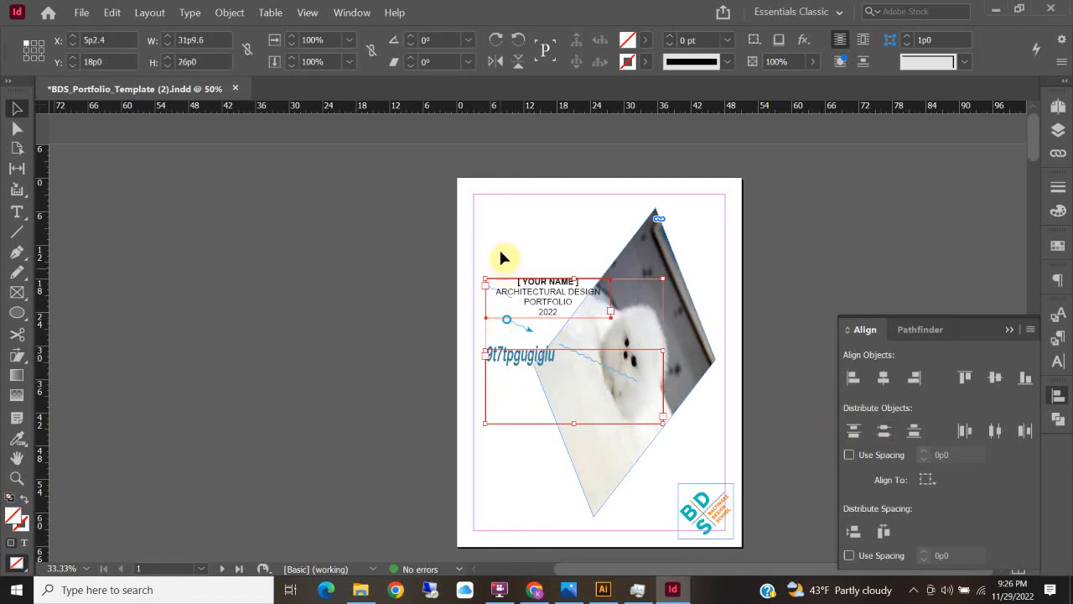
click(885, 378)
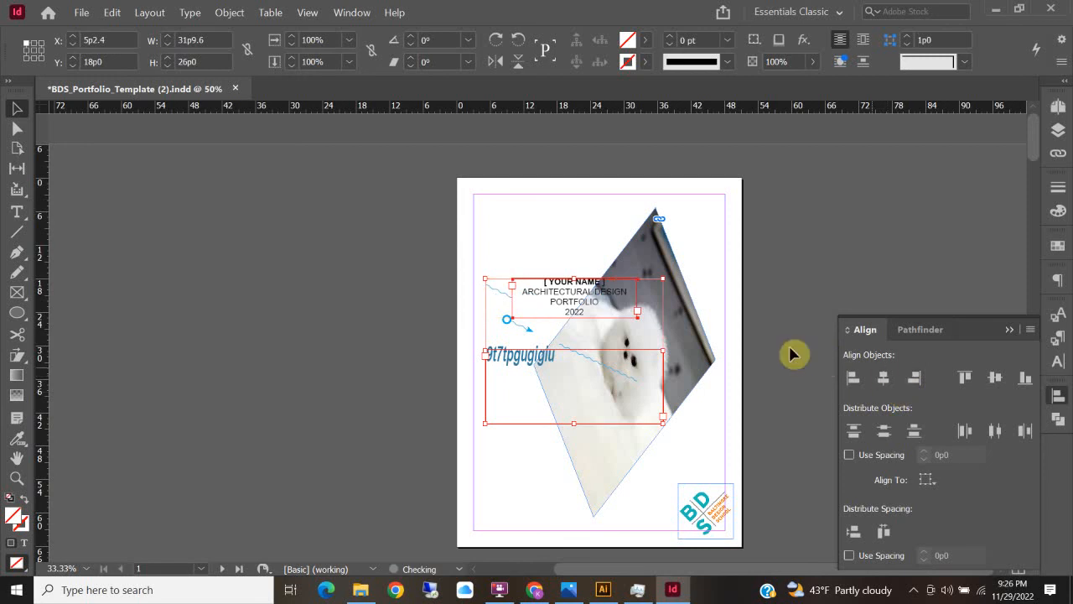
click(994, 382)
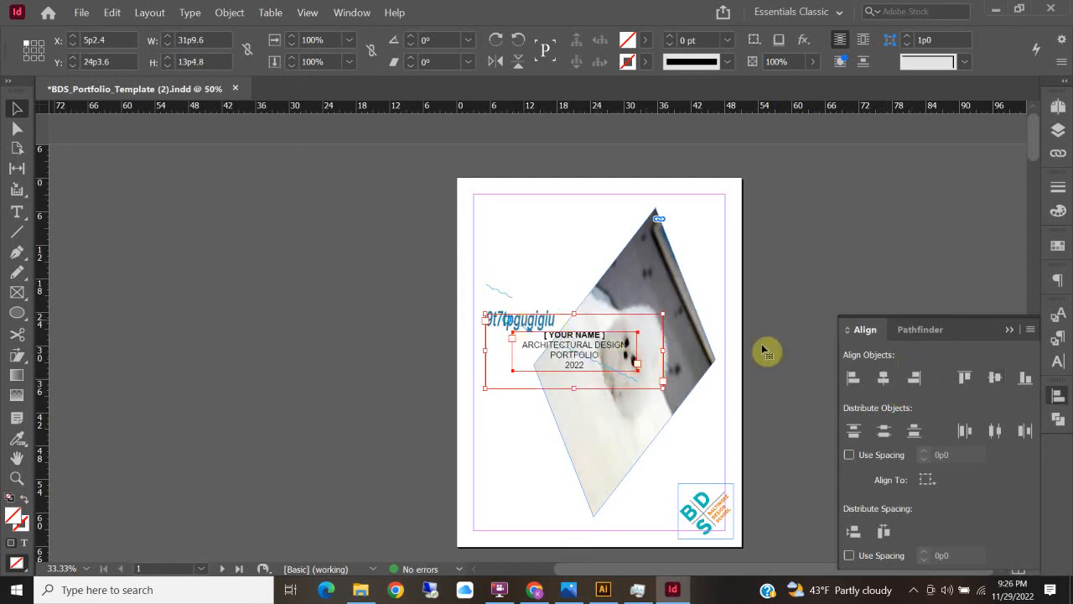
click(1023, 382)
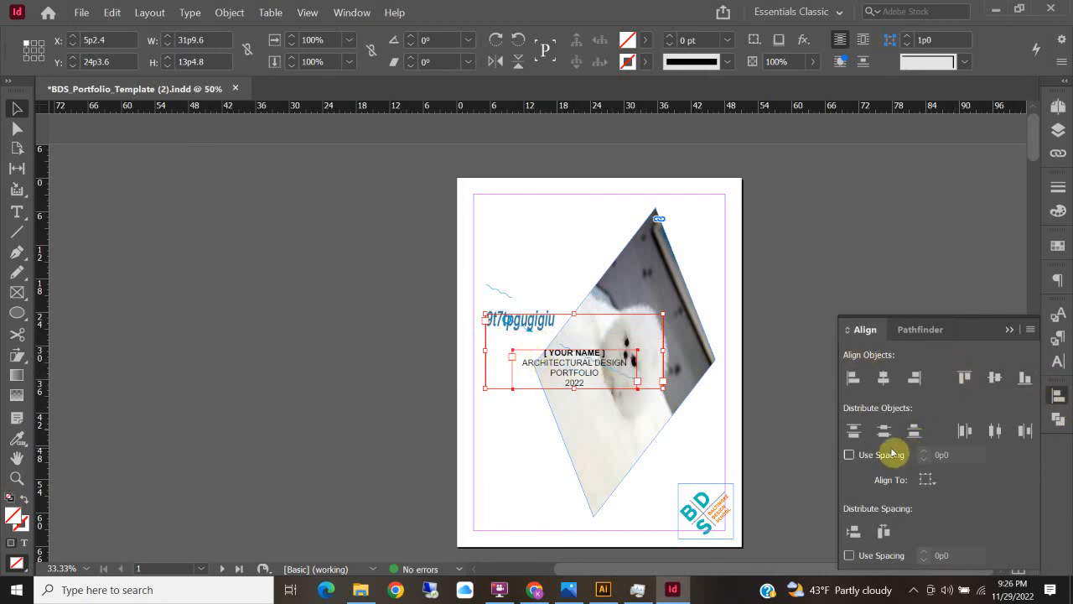
click(521, 434)
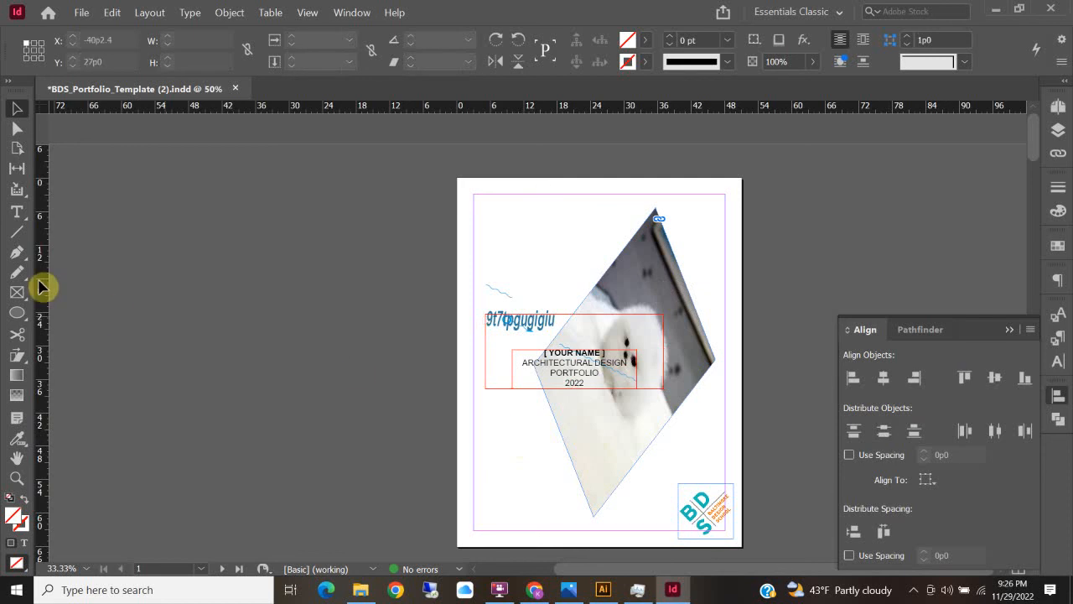
Draw a blue ellipse about 6p7 by 6p2 near the page's upper-left margin and duplicate it into a row of four.
click(16, 313)
drag(493, 217, 529, 252)
click(16, 117)
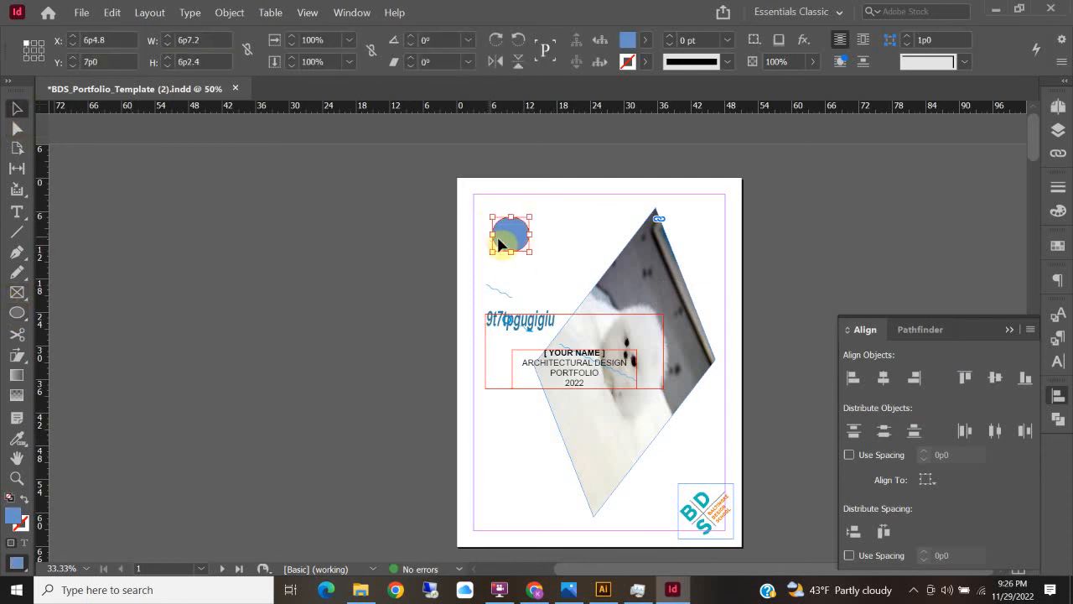
drag(514, 243, 714, 240)
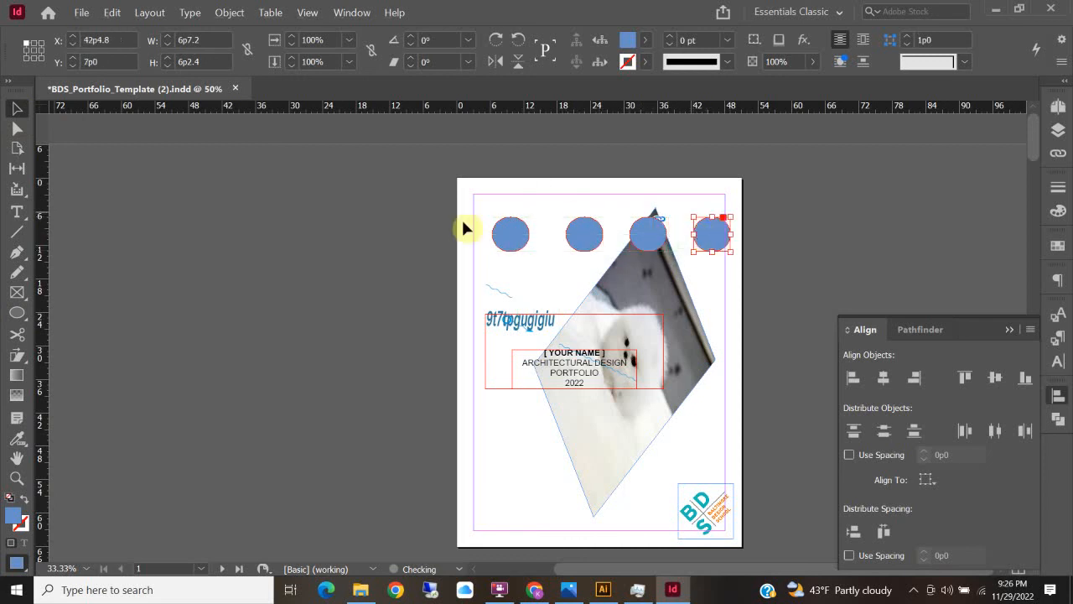
Distribute the four blue circles evenly by their horizontal centers and move the row inside the page margins.
shift+click(590, 236)
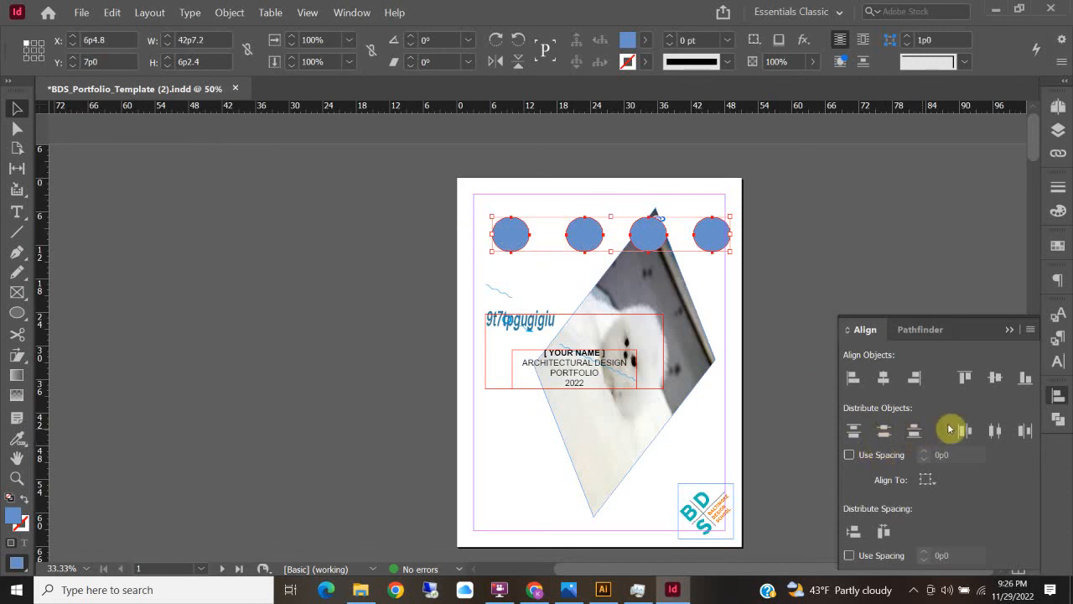
click(994, 432)
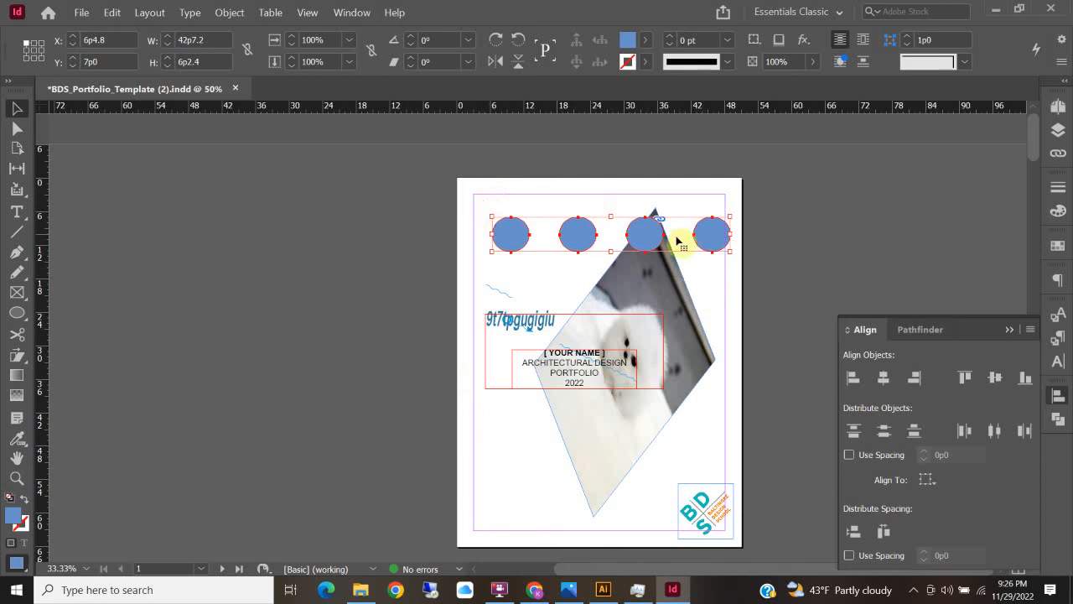
drag(712, 237, 700, 223)
click(540, 218)
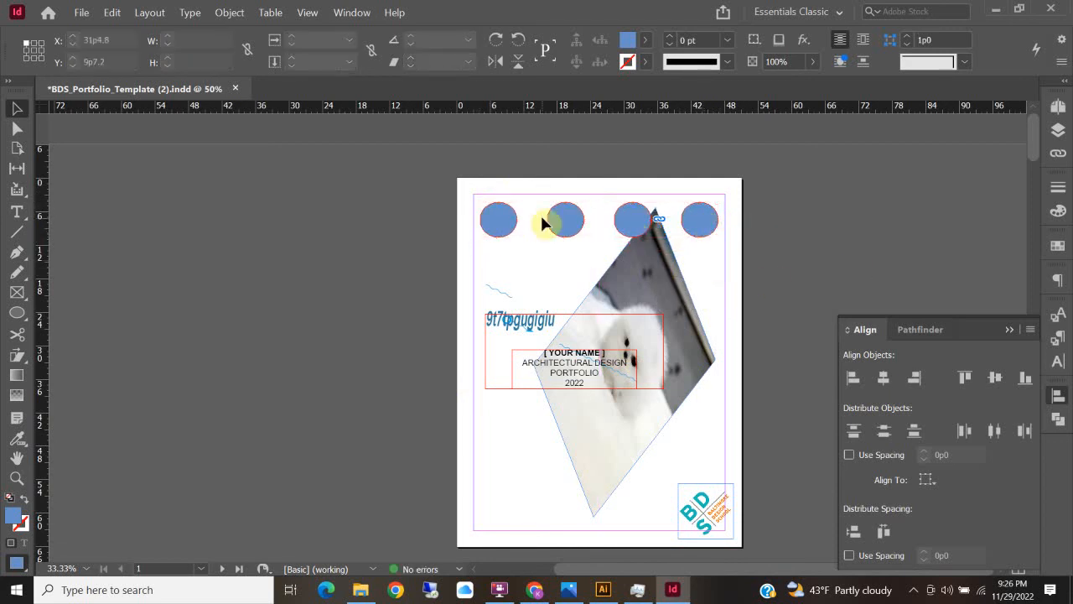
Shift the second circle over to the first and the third toward the fourth to make the spacing uneven.
drag(567, 220, 532, 219)
drag(629, 218, 653, 220)
click(431, 184)
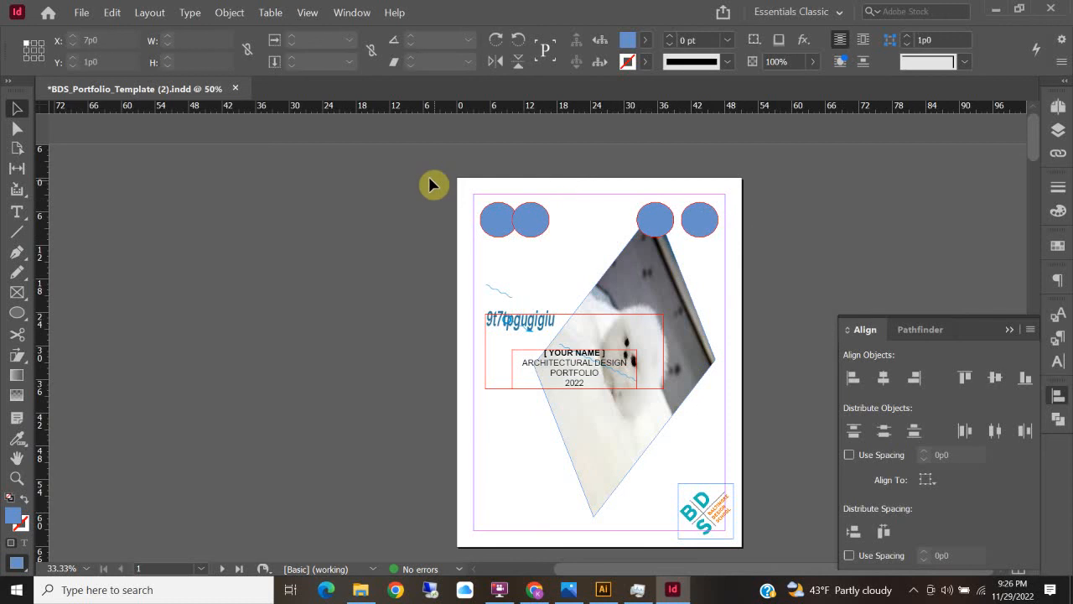
Select all four circles, distribute them evenly across the row again and deselect them.
click(504, 222)
shift+click(543, 225)
shift+click(652, 215)
shift+click(696, 221)
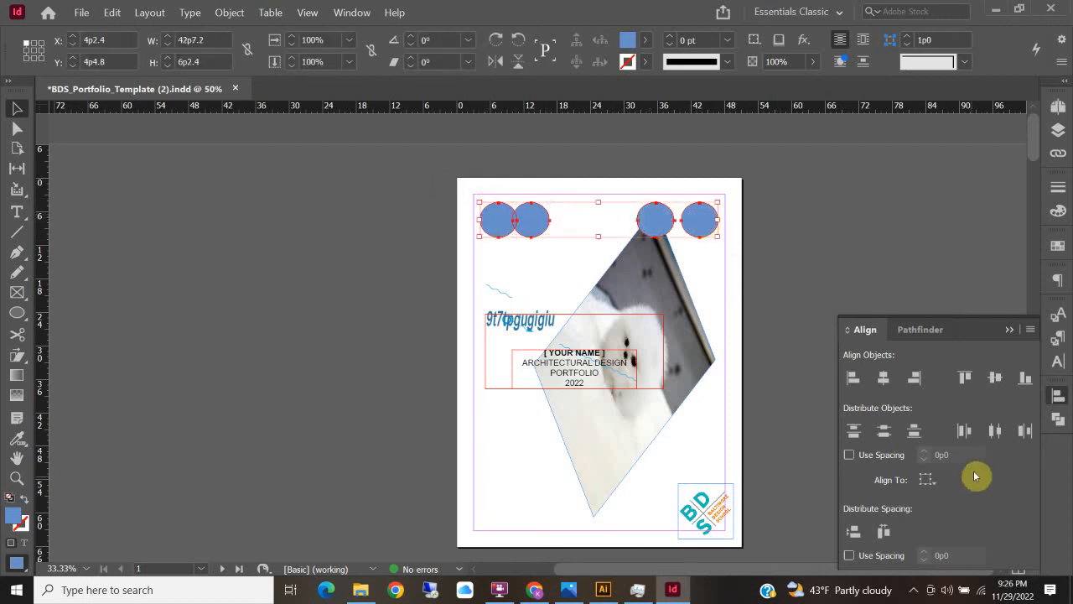
click(1009, 431)
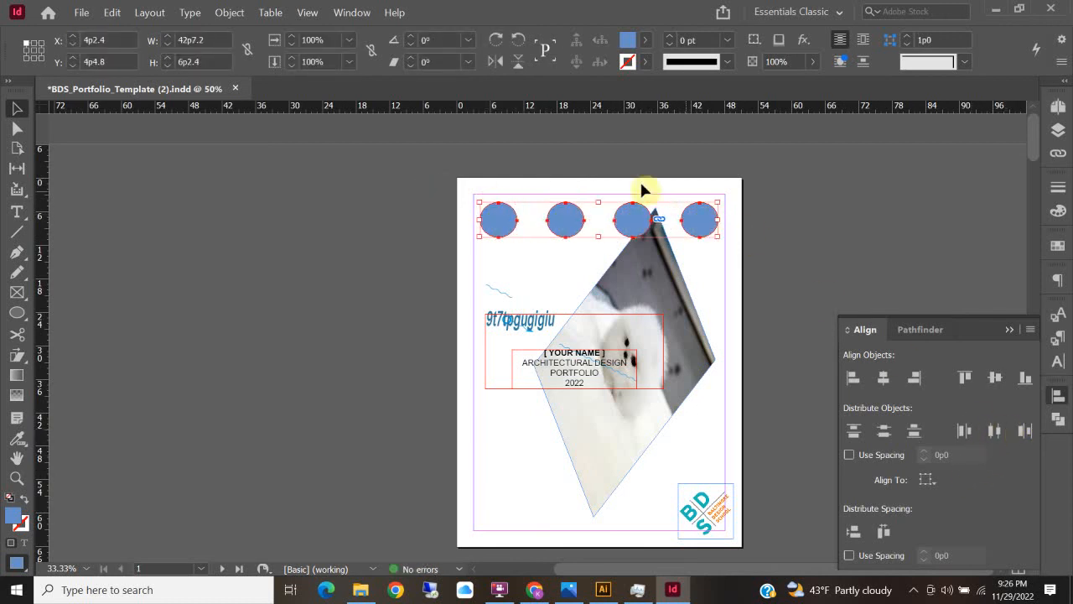
click(836, 218)
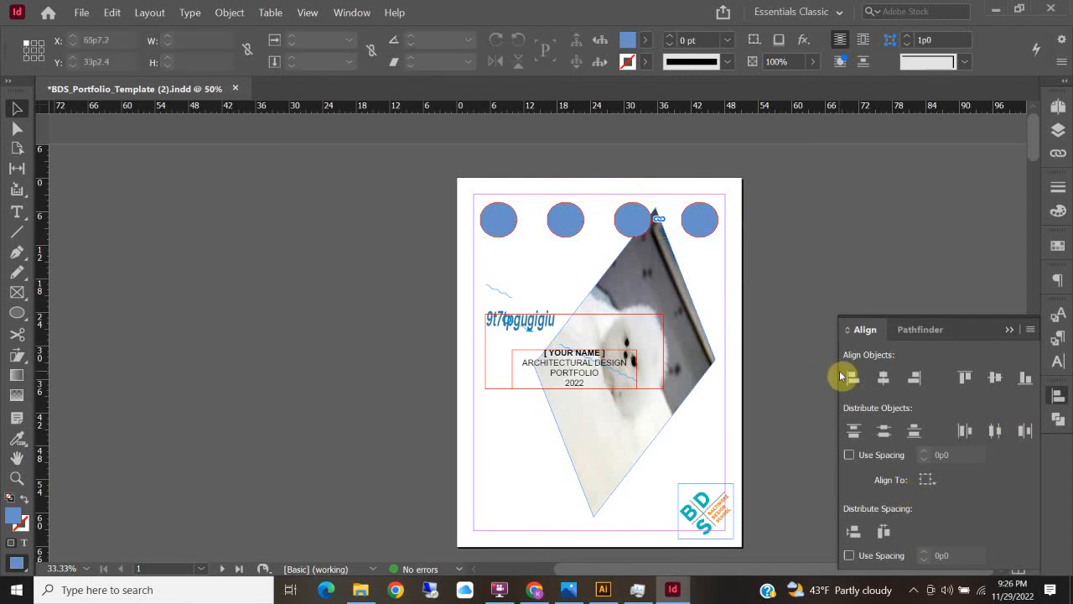
Review the Pathfinder options and the available file, editing, layout, type, object, table and view commands.
click(1056, 421)
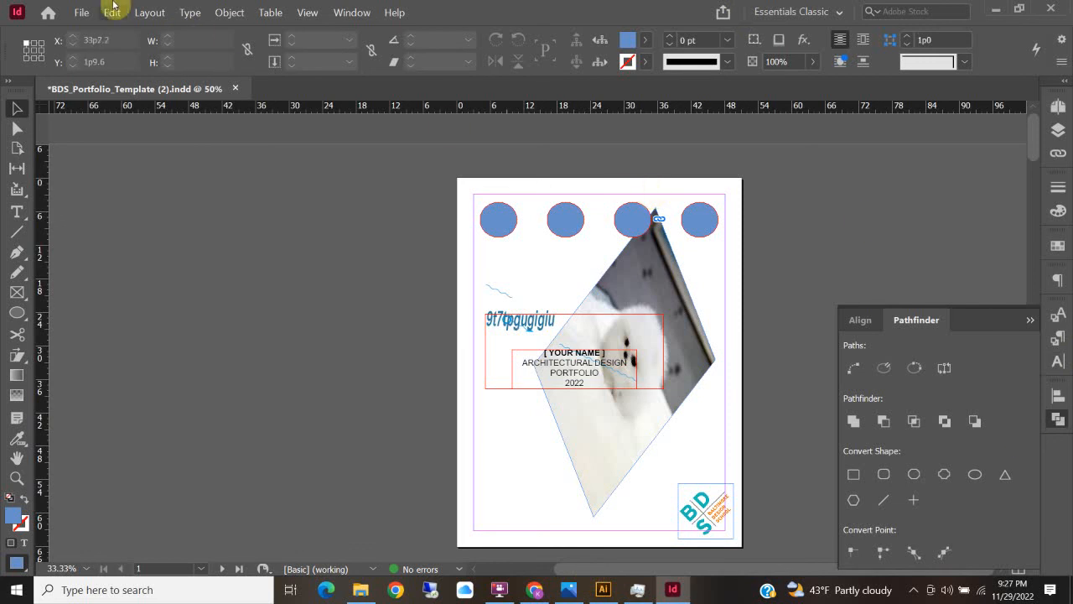
click(82, 13)
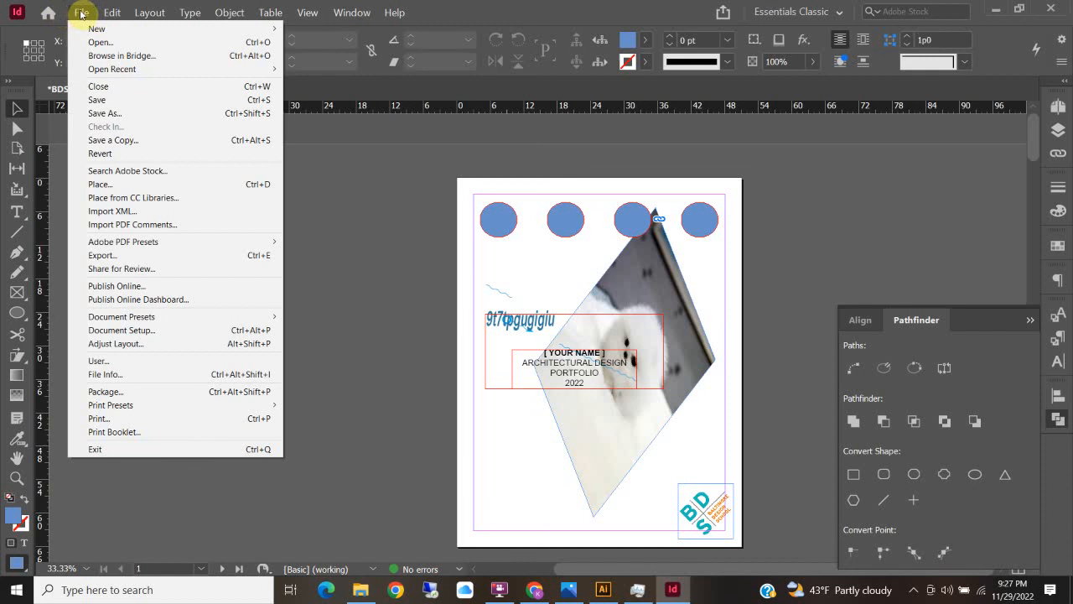
mouse_move(108, 30)
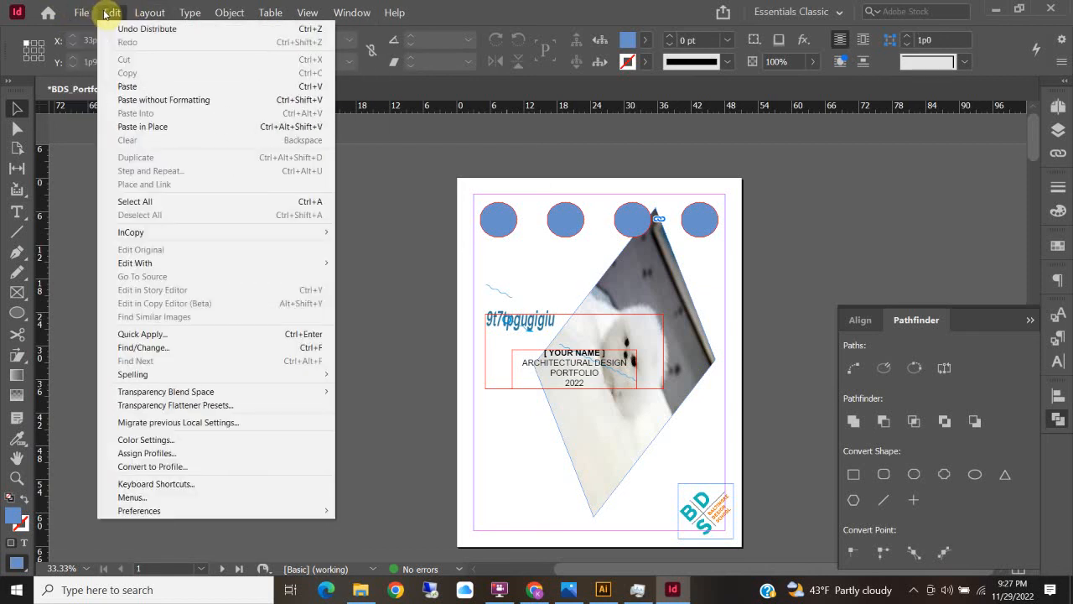
mouse_move(152, 7)
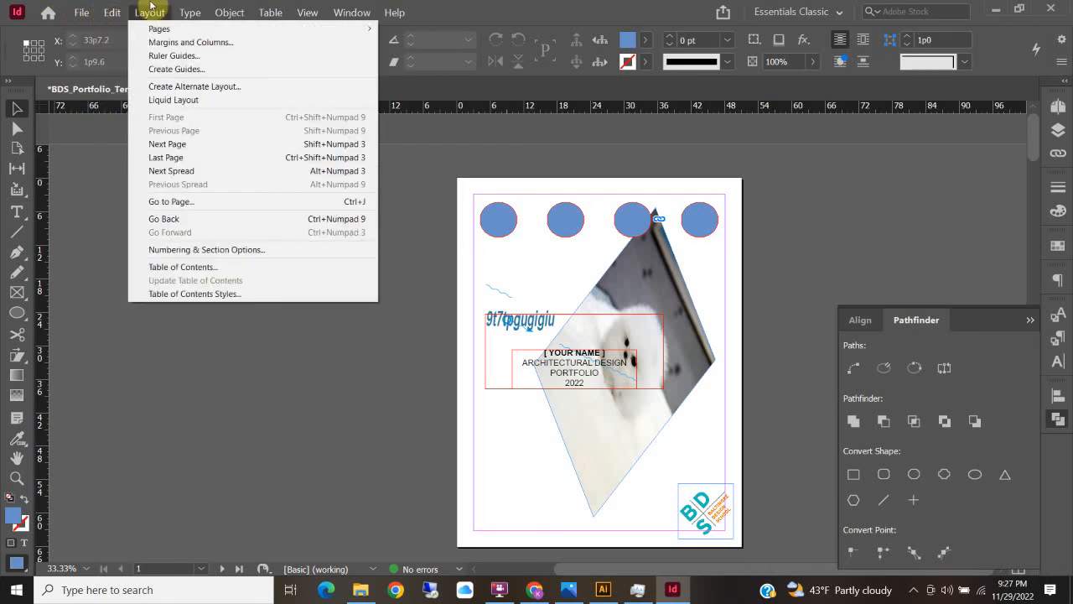
mouse_move(192, 6)
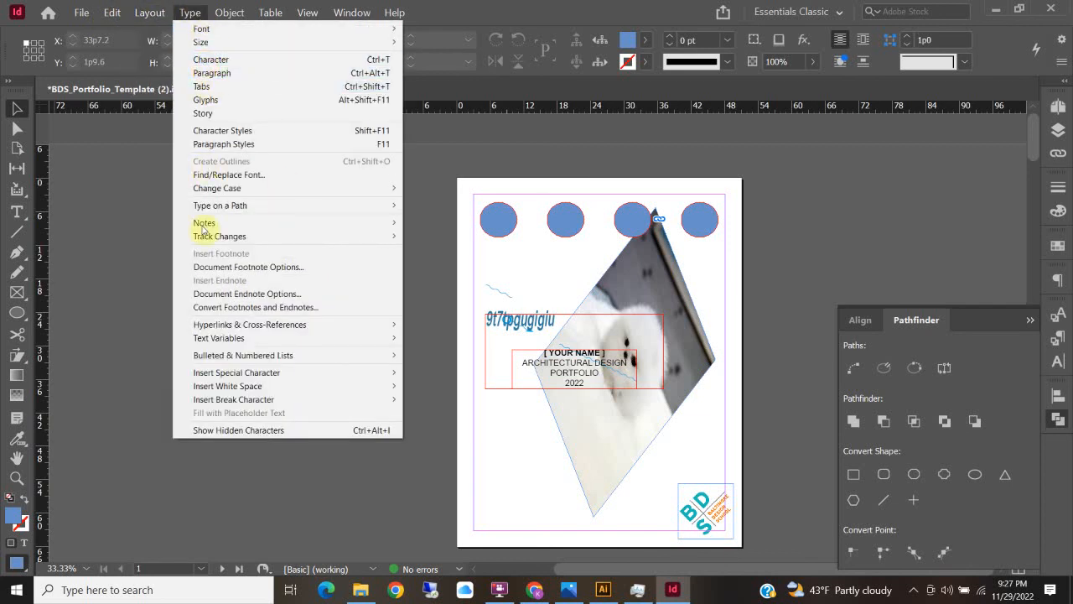
mouse_move(270, 387)
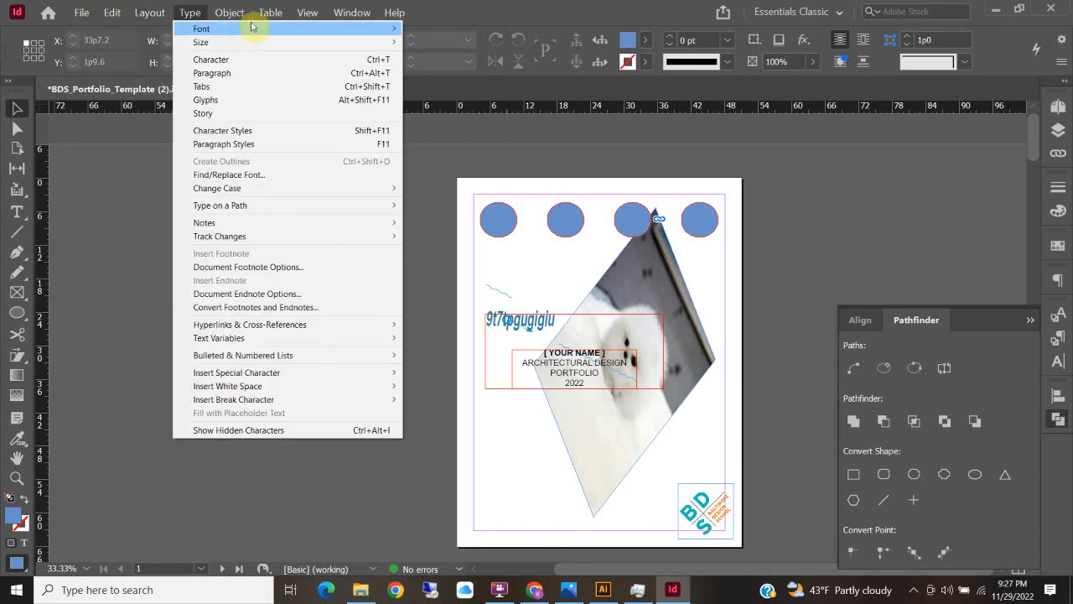
mouse_move(239, 12)
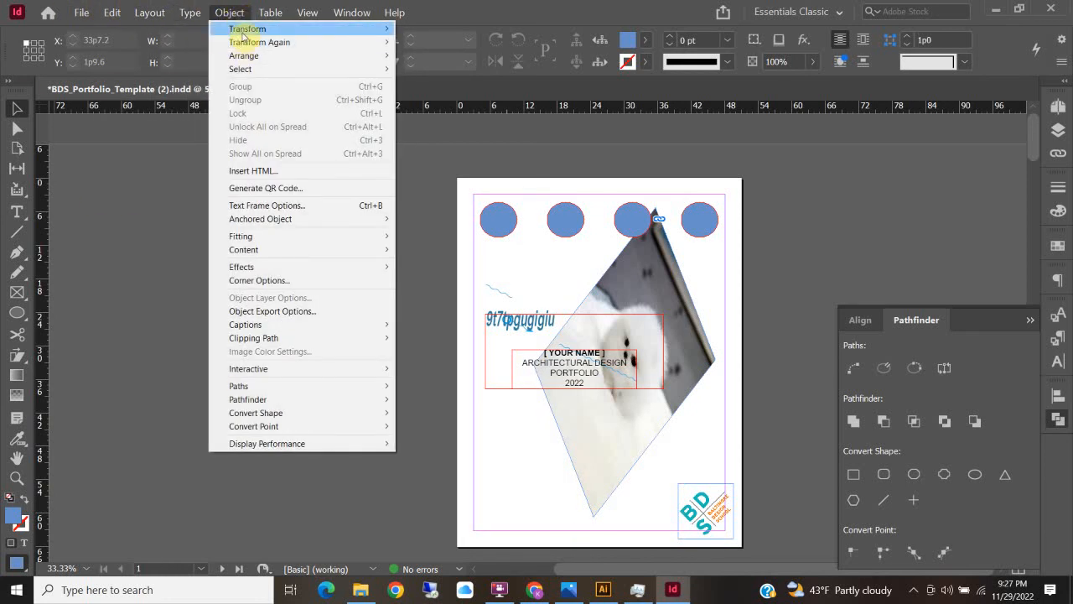
mouse_move(243, 32)
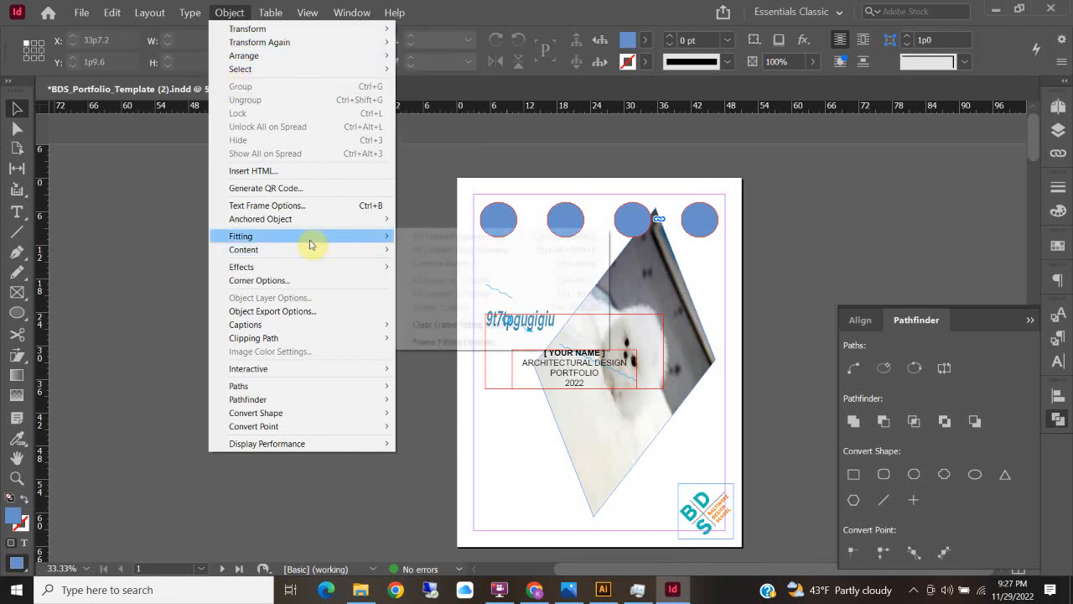
mouse_move(281, 5)
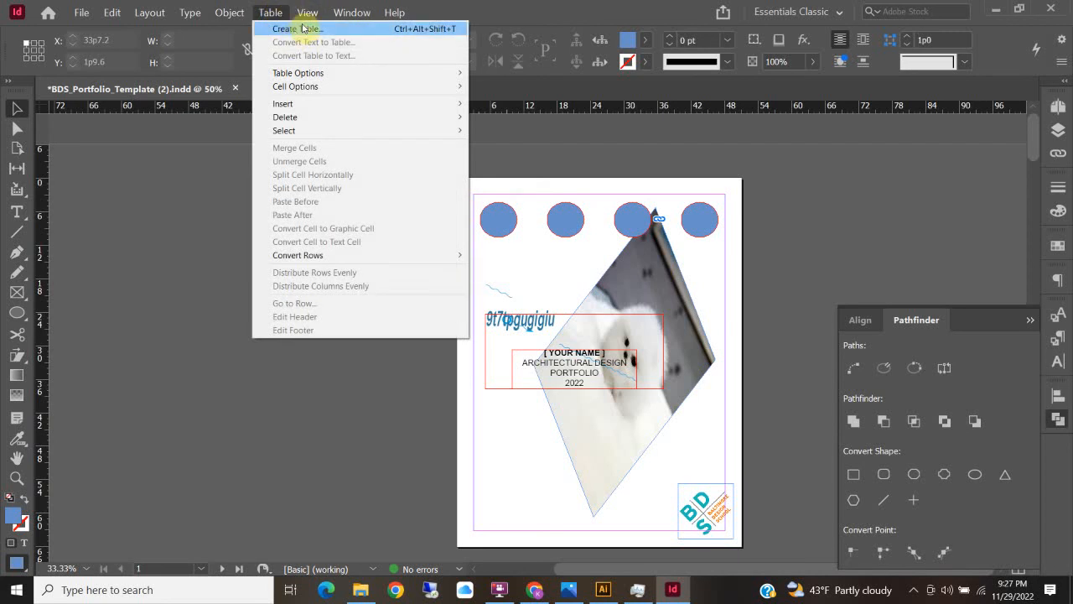
mouse_move(308, 20)
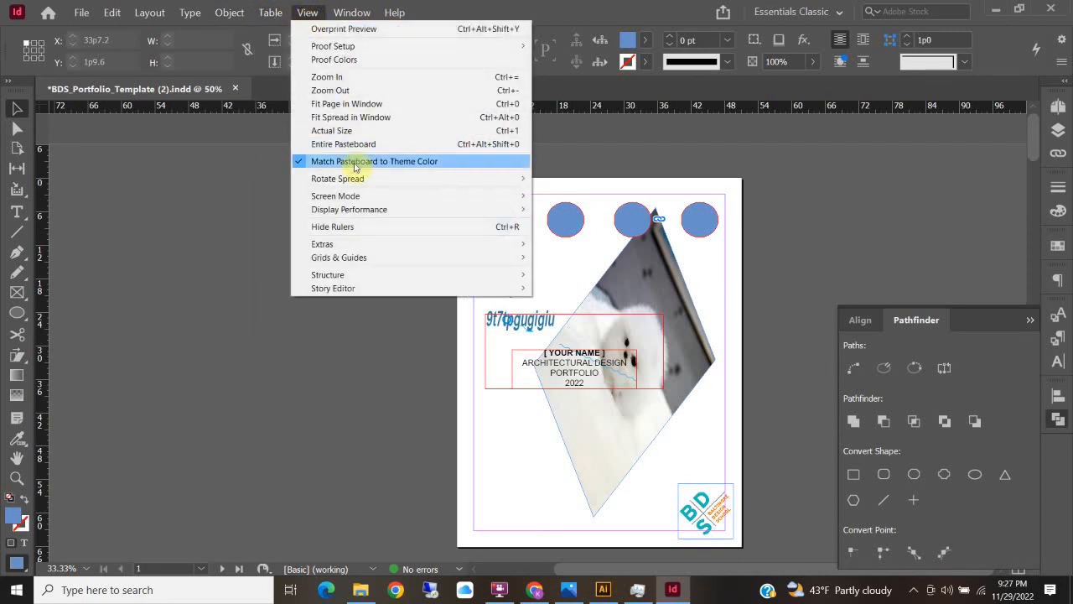
mouse_move(363, 197)
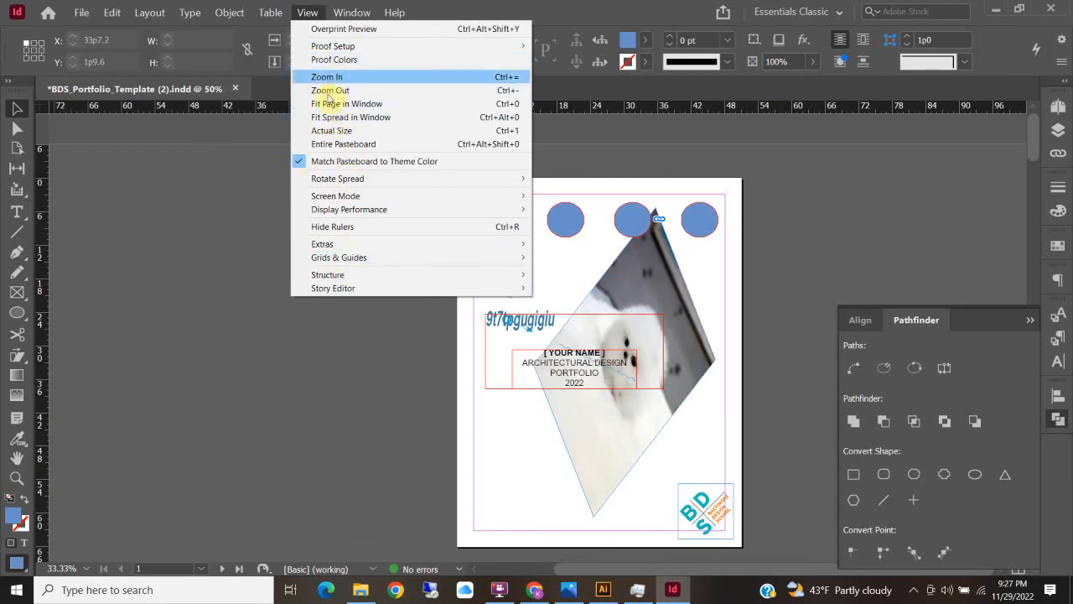
Display the Effects settings and place them beside the page, clear of the artwork.
mouse_move(348, 12)
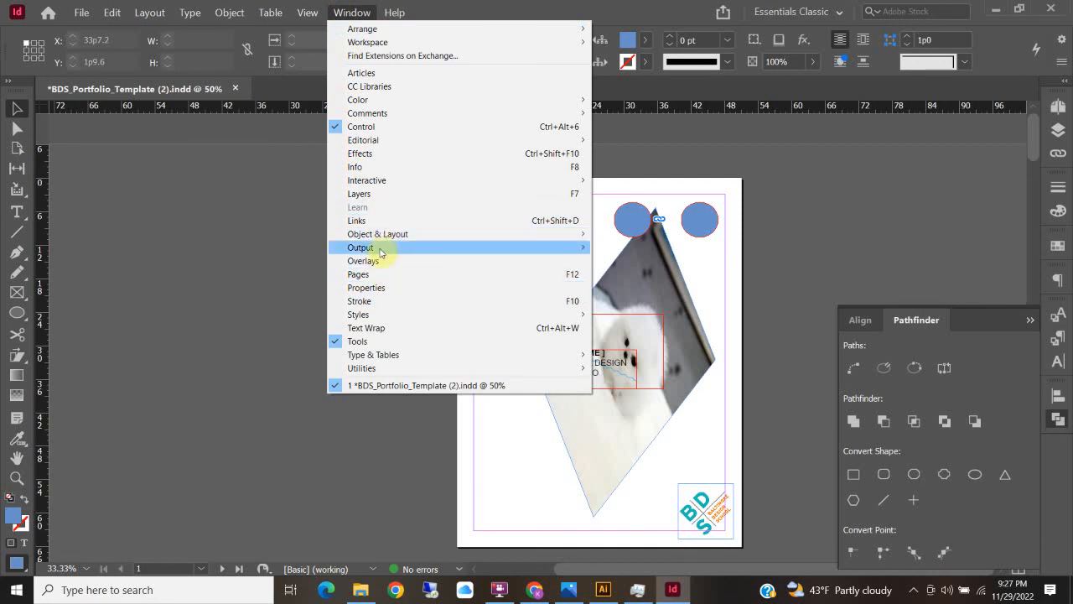
mouse_move(363, 251)
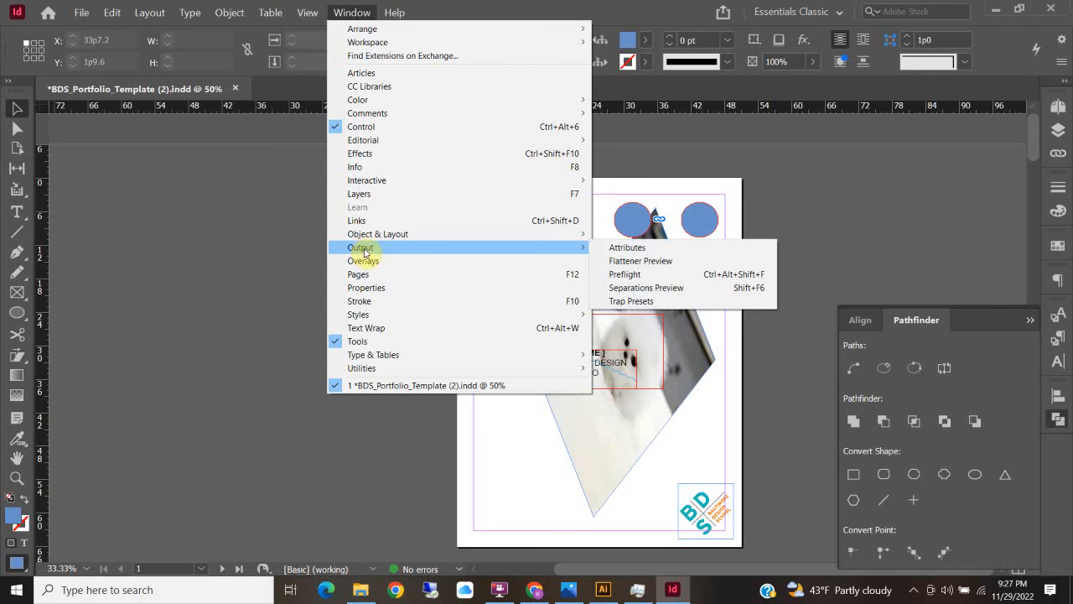
click(353, 156)
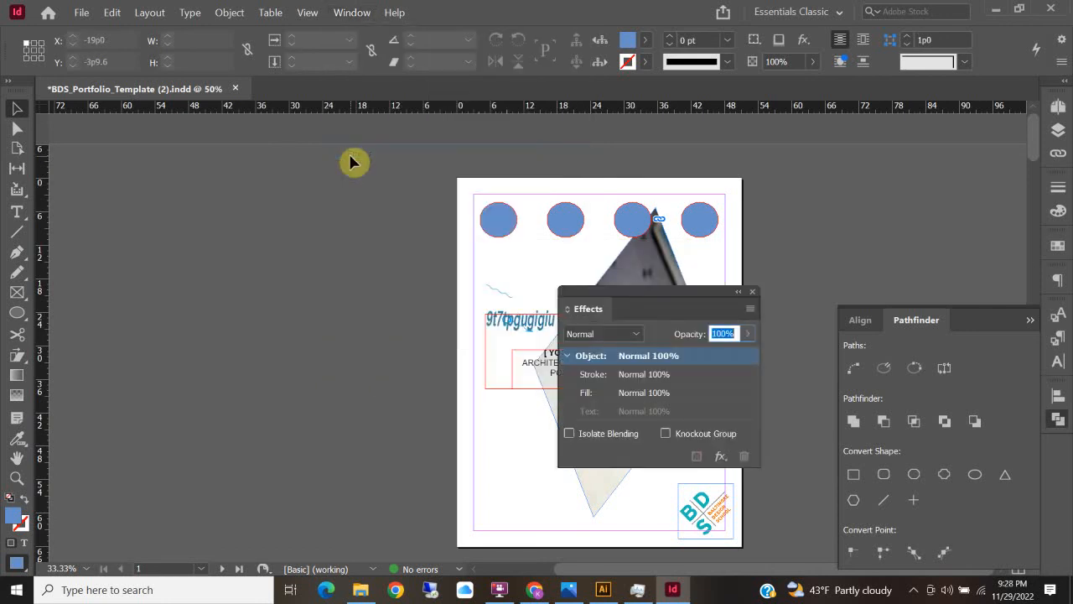
drag(646, 294, 889, 137)
Enlarge the third blue circle to about 11p3 by 12p0 over the photo's face and set its blending mode to Multiply.
drag(627, 223, 682, 382)
drag(643, 346, 631, 329)
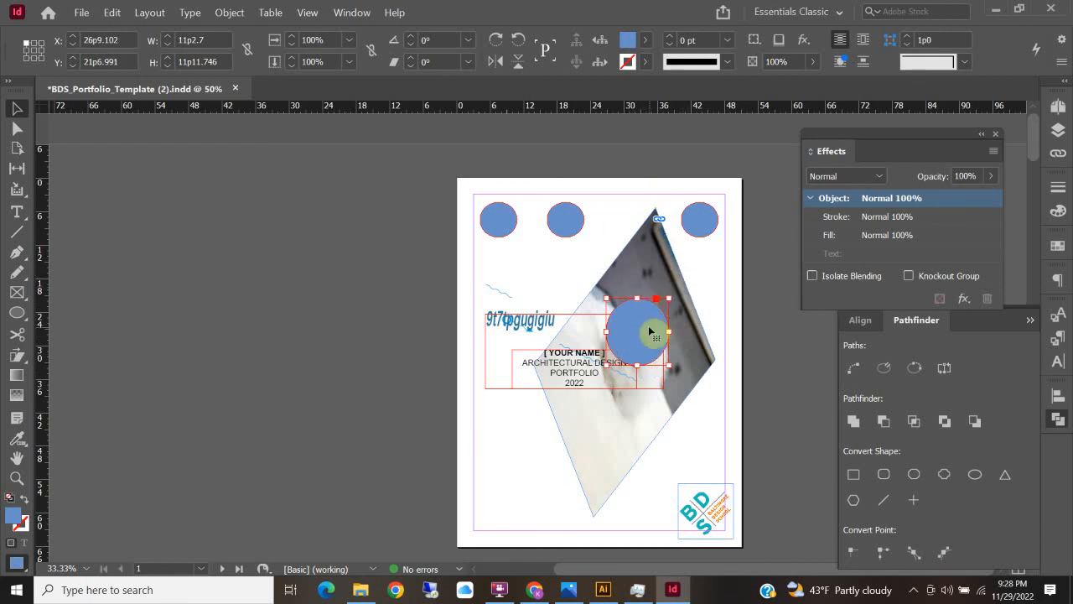
click(862, 178)
click(851, 213)
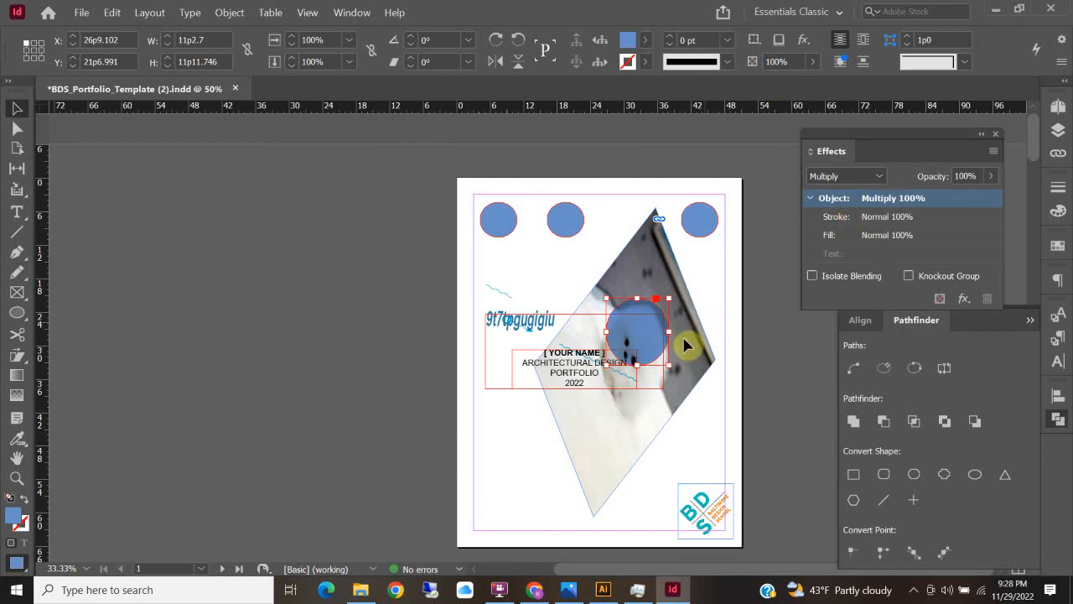
mouse_move(628, 335)
mouse_down()
mouse_move(618, 327)
mouse_move(620, 347)
mouse_up()
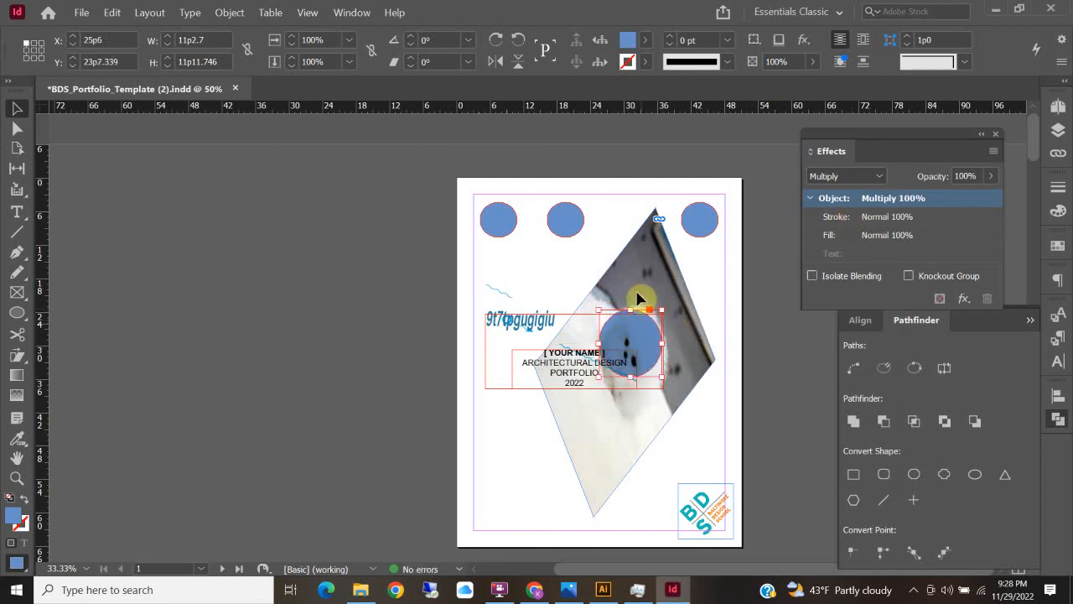
Try the Hard Light, Color Burn, Difference, Hue and Overlay blending modes on the enlarged circle.
click(842, 176)
click(831, 272)
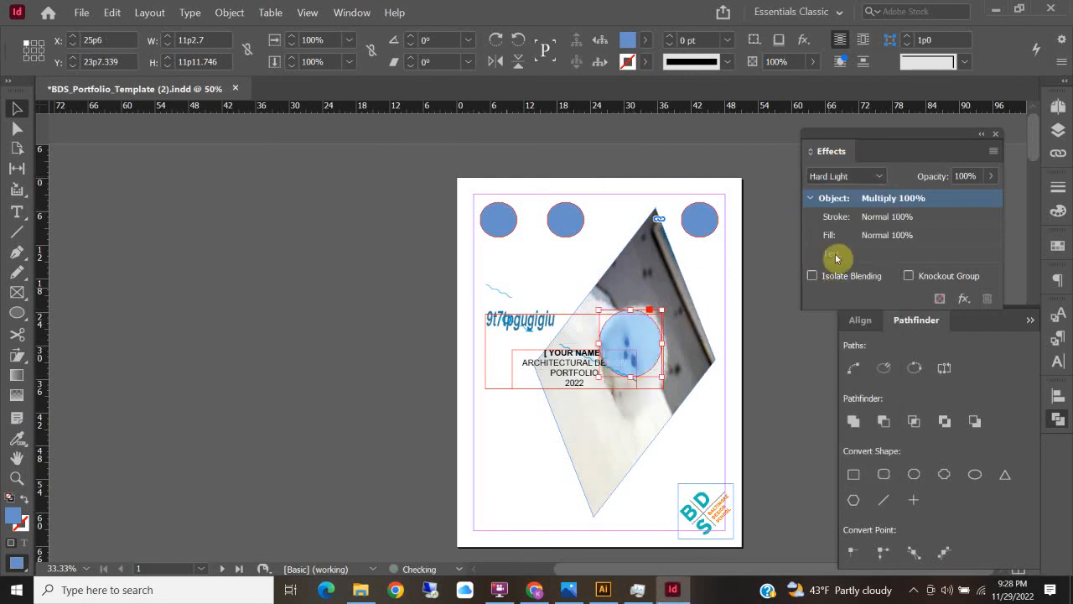
click(843, 176)
click(841, 324)
click(838, 176)
click(849, 382)
click(830, 176)
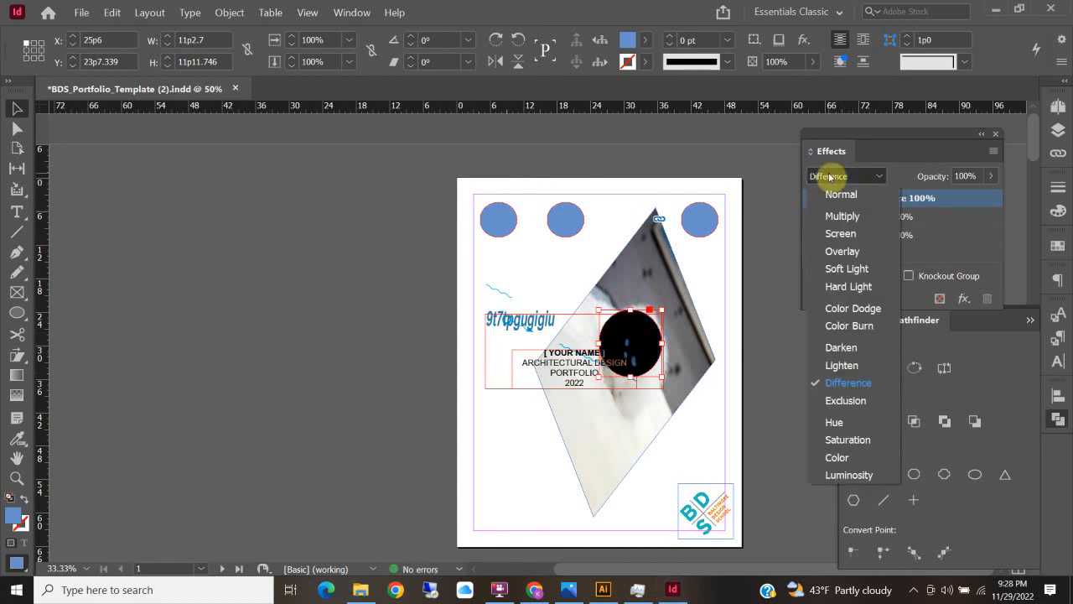
click(841, 422)
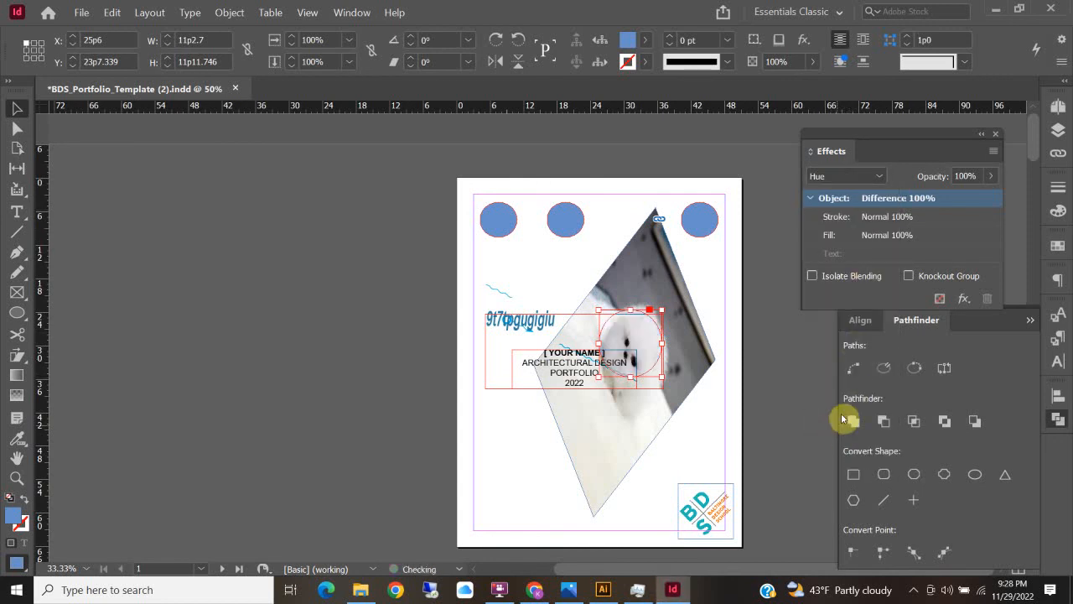
click(864, 178)
click(843, 251)
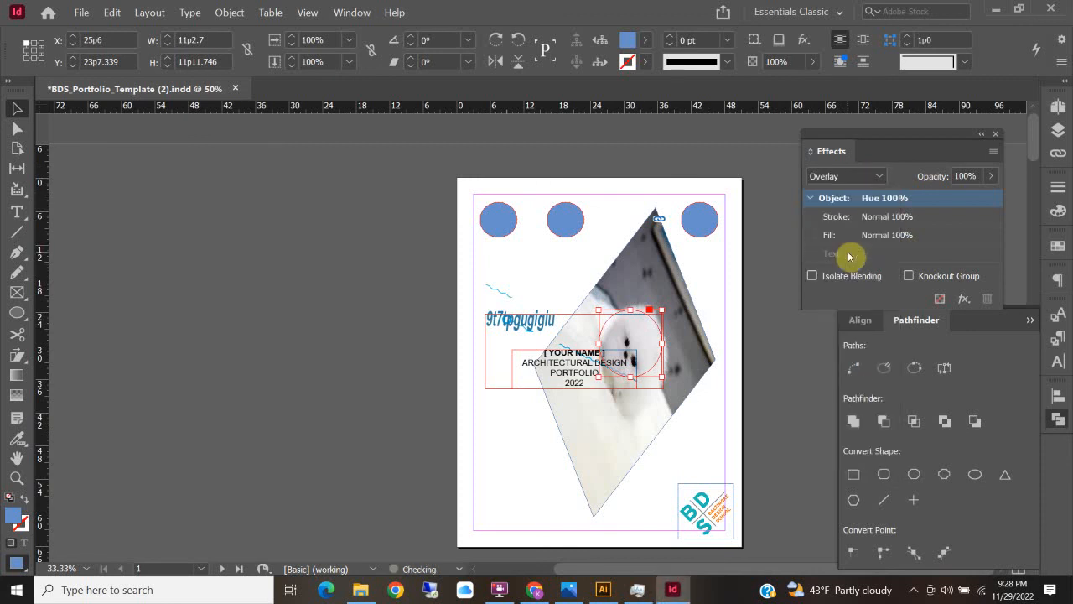
Lower the circle's opacity to 62% and try the Color Burn and Luminosity blending modes on it.
click(983, 177)
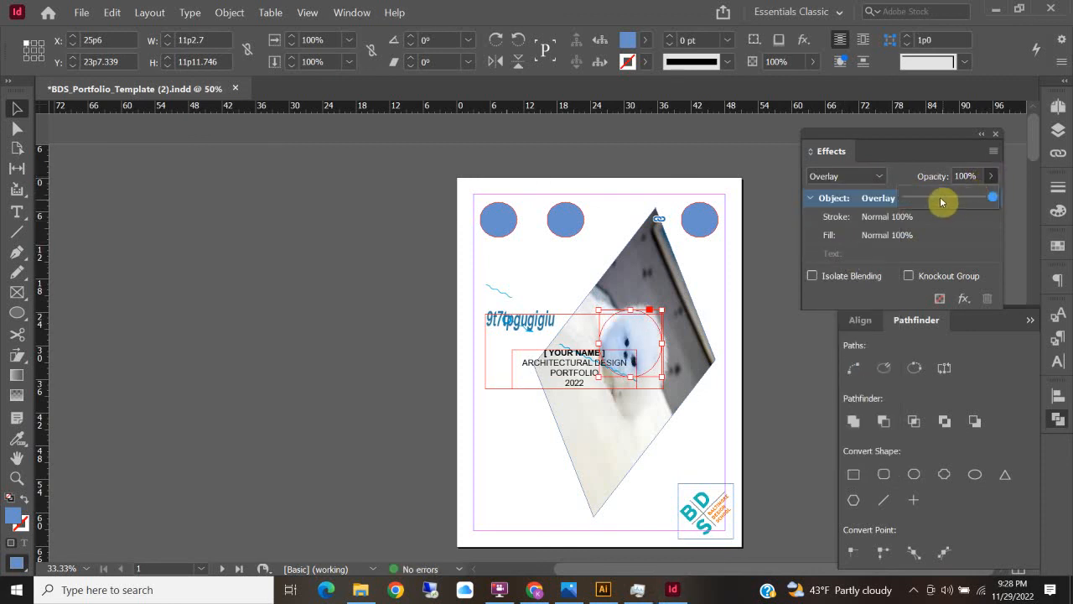
drag(960, 201, 959, 200)
click(855, 176)
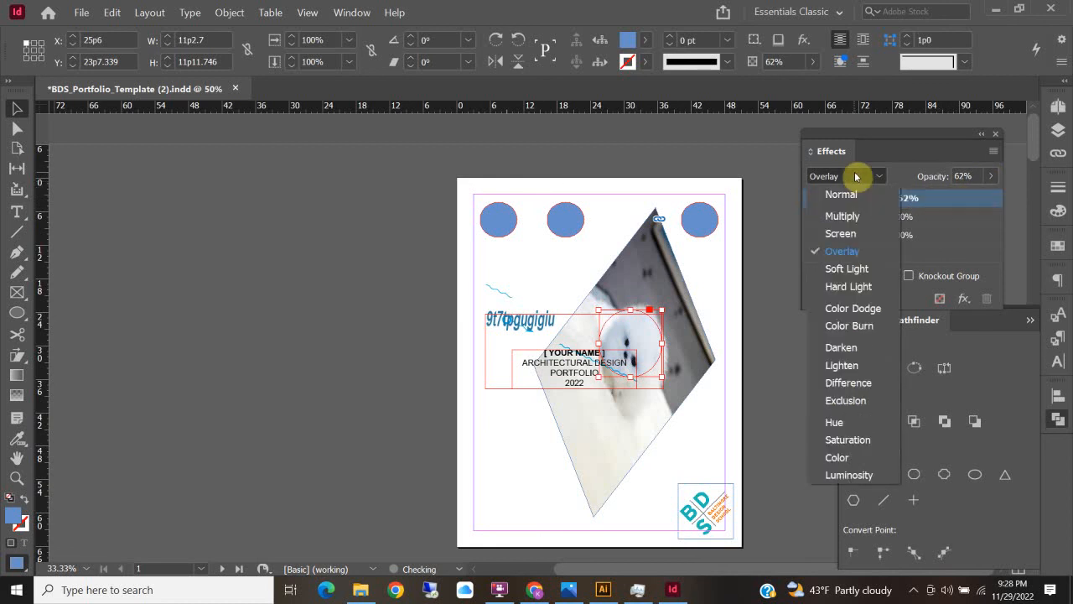
click(864, 329)
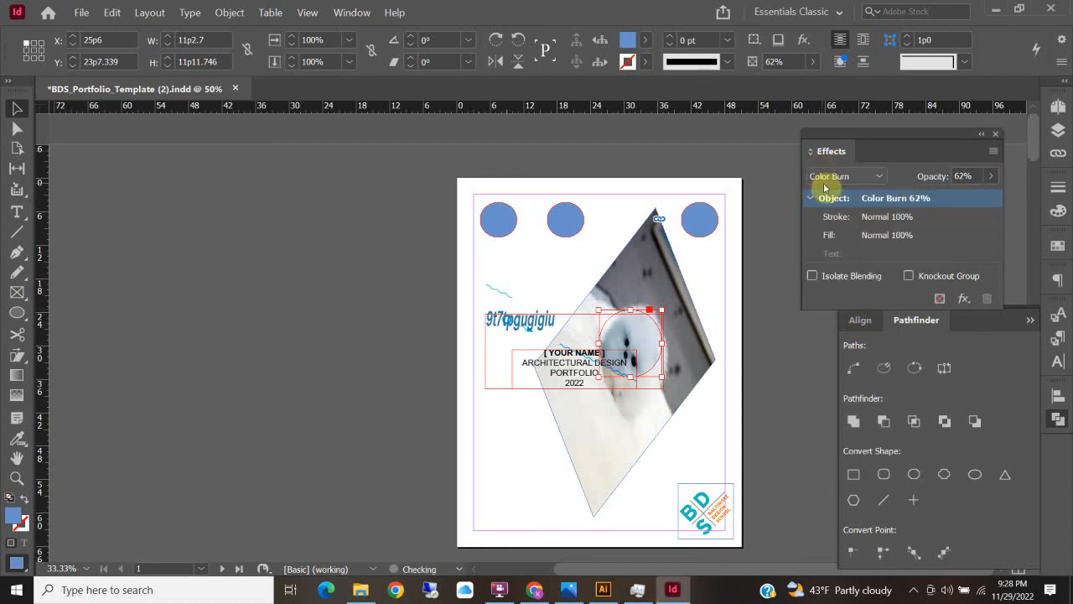
click(828, 177)
click(861, 474)
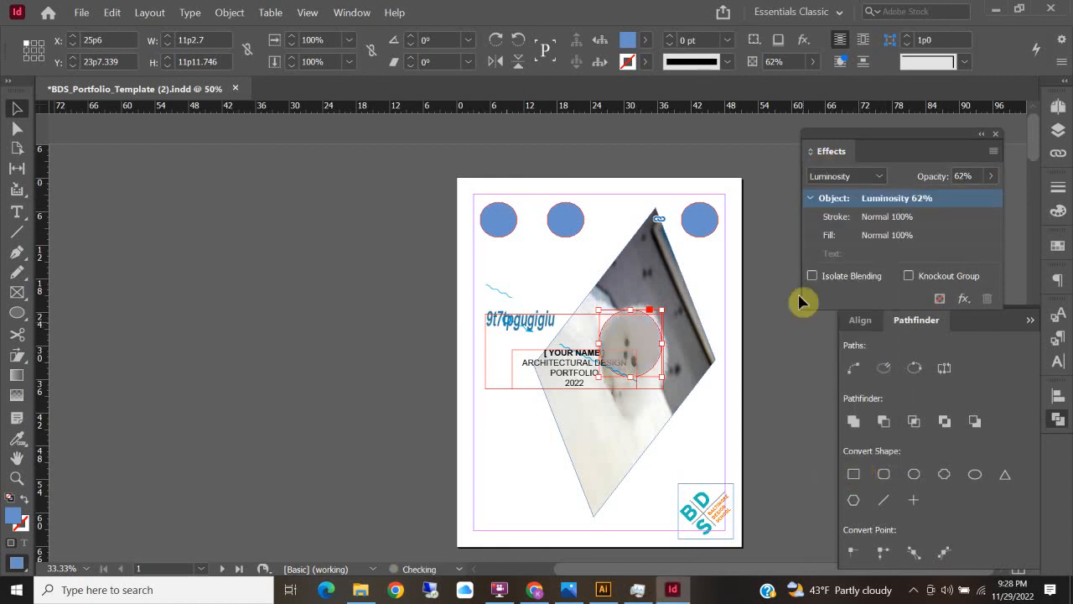
Set the enlarged circle's opacity to 100% and its blending mode to Multiply.
click(990, 176)
drag(964, 201, 1015, 202)
click(867, 177)
click(872, 217)
click(989, 176)
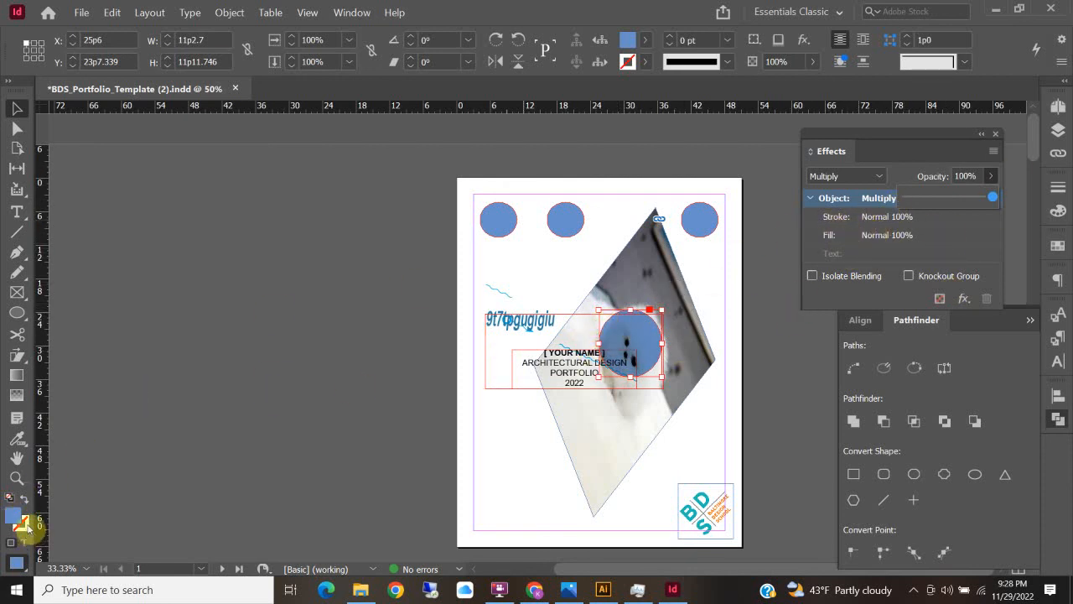
Give the enlarged circle a 6 pt dark red stroke in color 672037.
double_click(25, 526)
drag(455, 332, 362, 383)
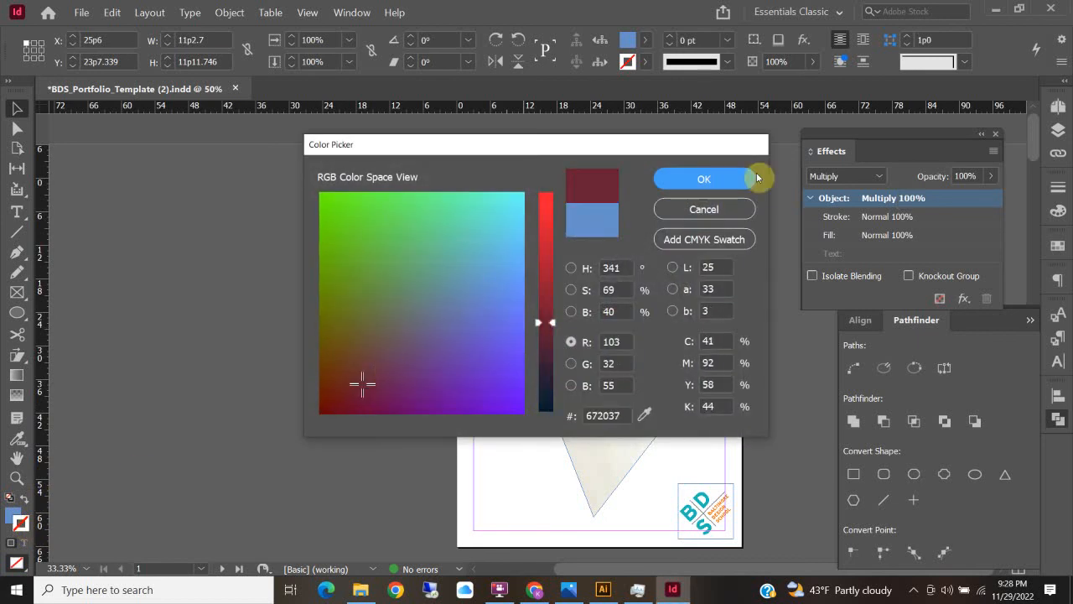
click(715, 181)
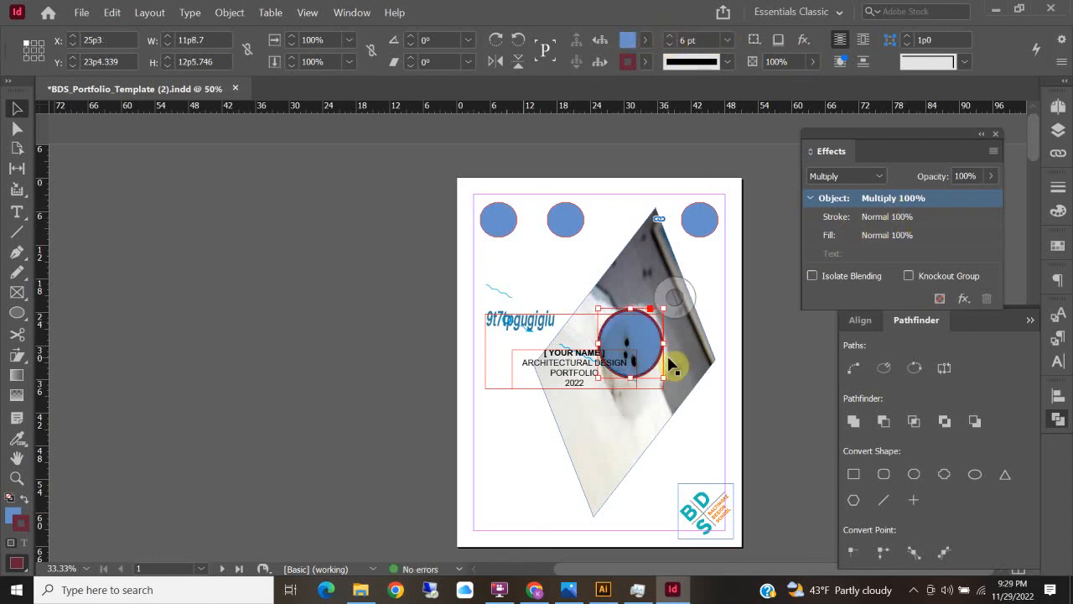
key(Delete)
key(ctrl+z)
Set the opacity of only the circle's fill to 23% in its effects settings and deselect the circle.
scroll(671, 364, up, 3)
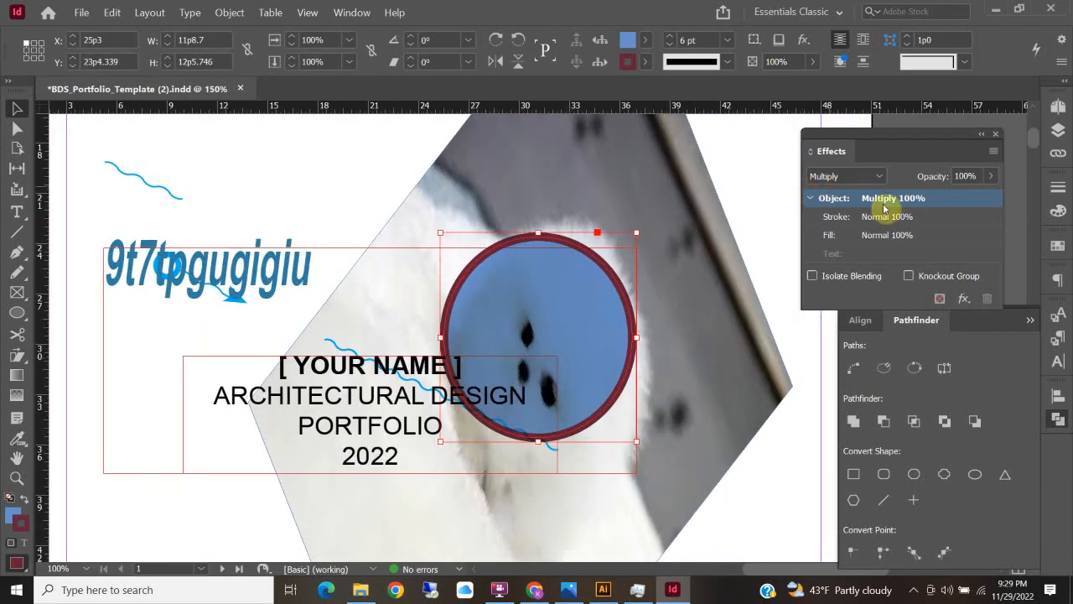
click(877, 217)
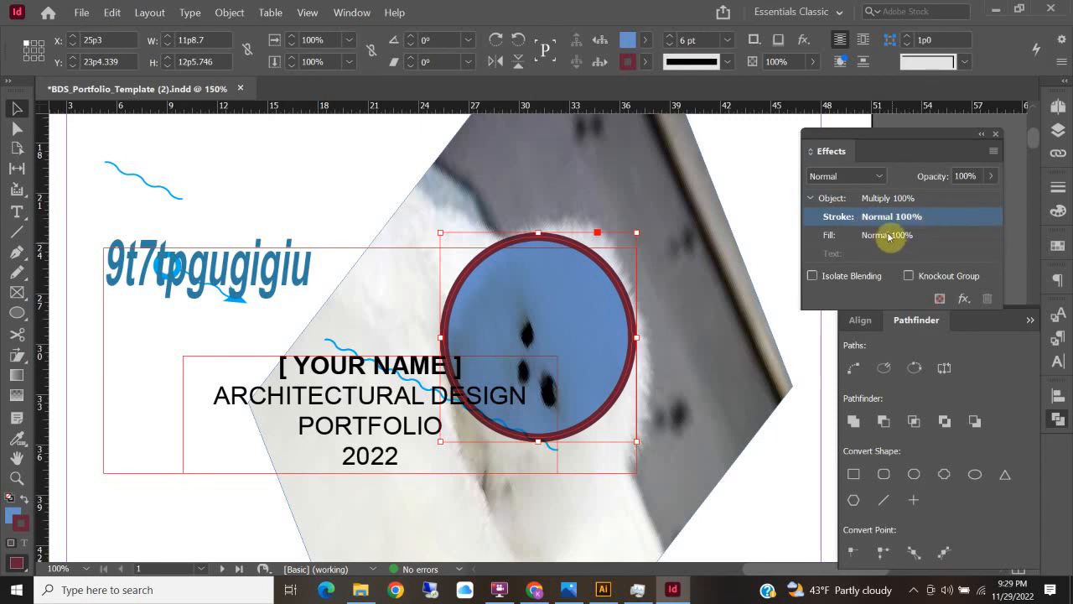
click(902, 236)
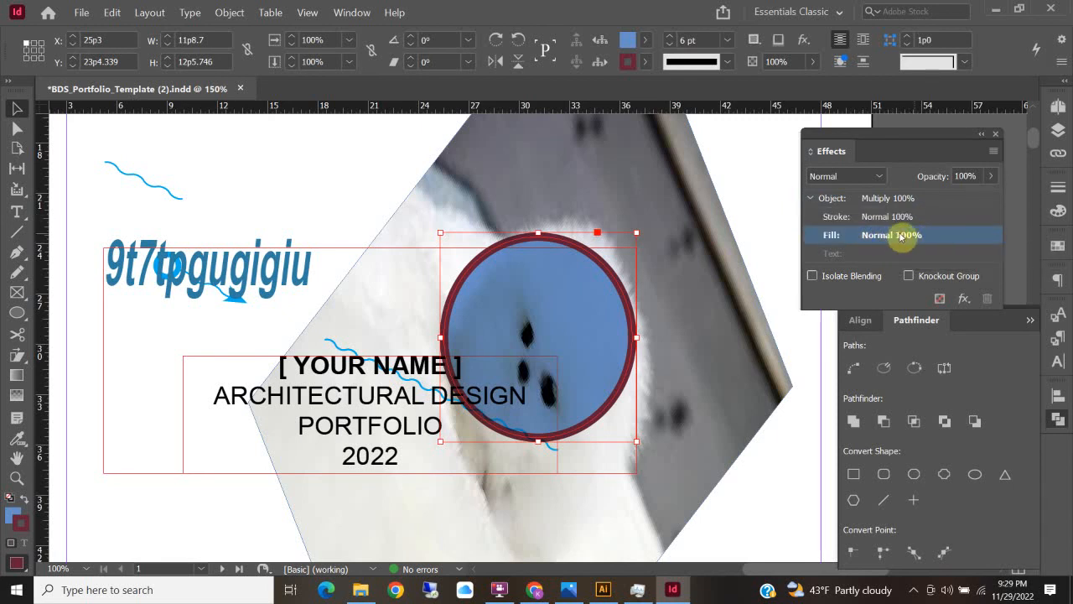
double_click(901, 236)
click(596, 204)
drag(540, 226, 529, 225)
click(680, 449)
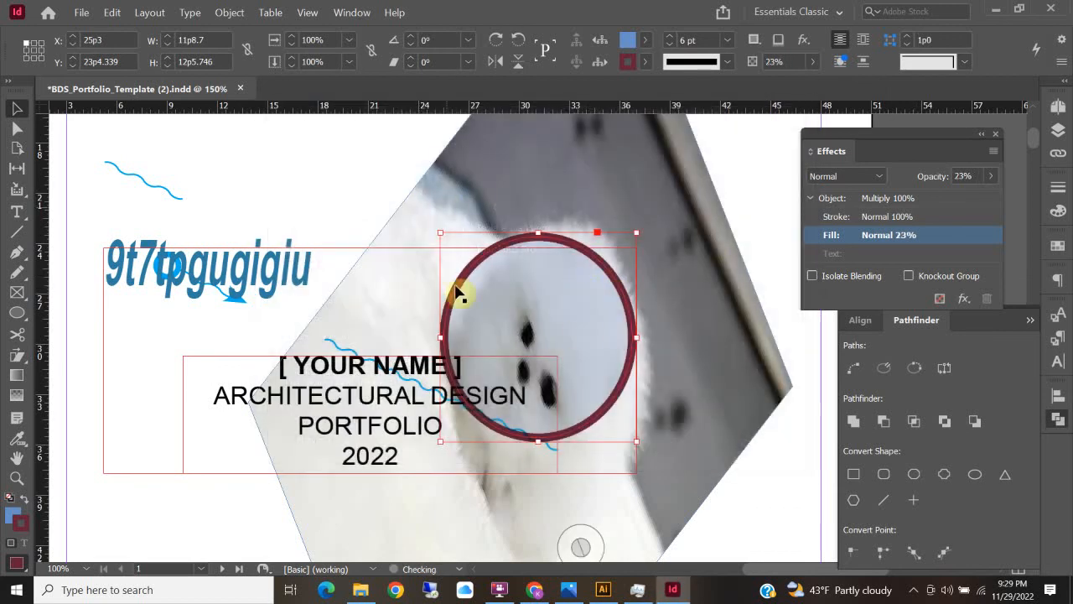
click(355, 182)
key(ctrl+minus)
key(ctrl+minus)
key(ctrl+minus)
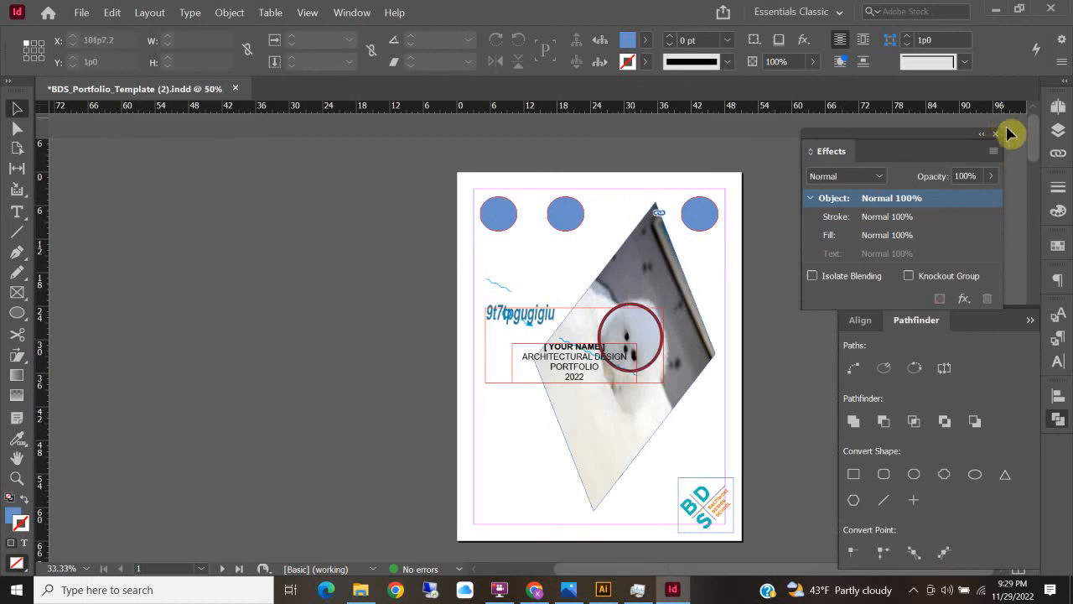
Dock the Effects settings with the other collapsed panels and collapse the Pathfinder options.
drag(943, 136, 1047, 244)
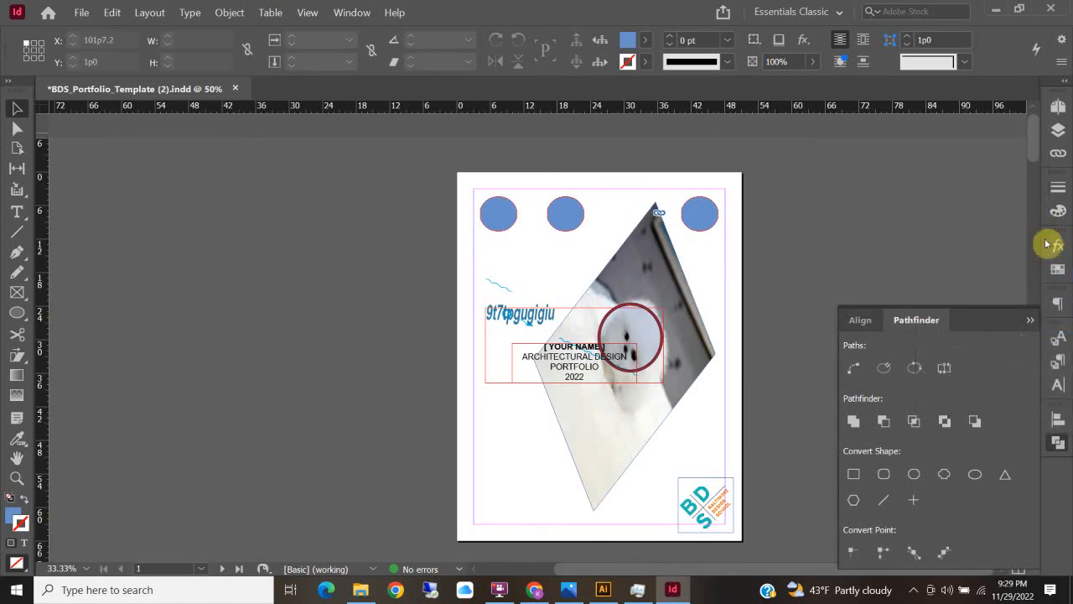
click(1031, 317)
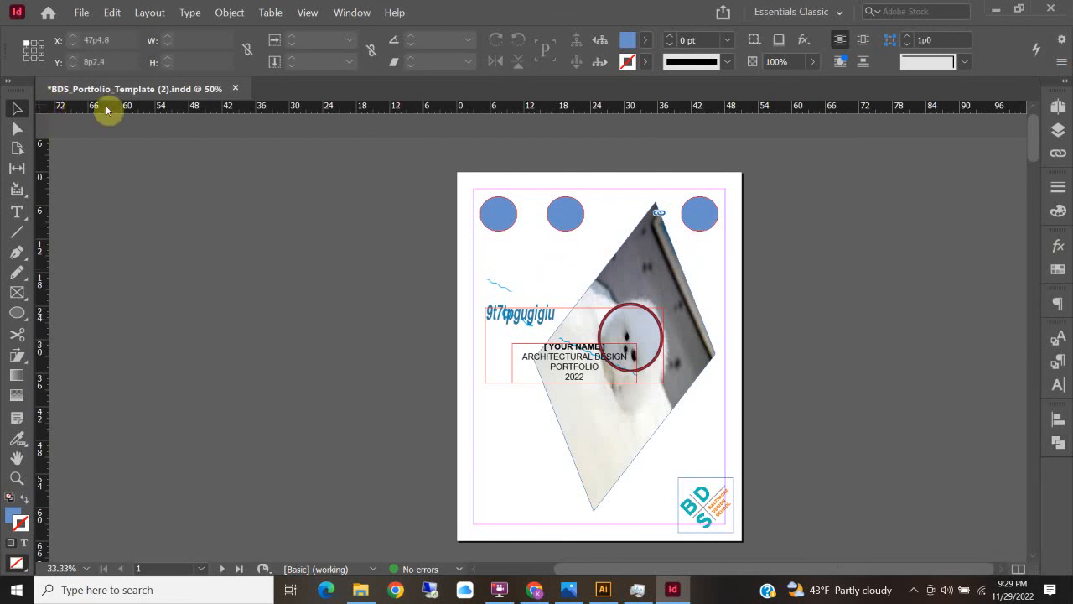
Review the document setup's page count, page size, orientation and margins, and leave it without changes.
click(81, 12)
mouse_move(186, 243)
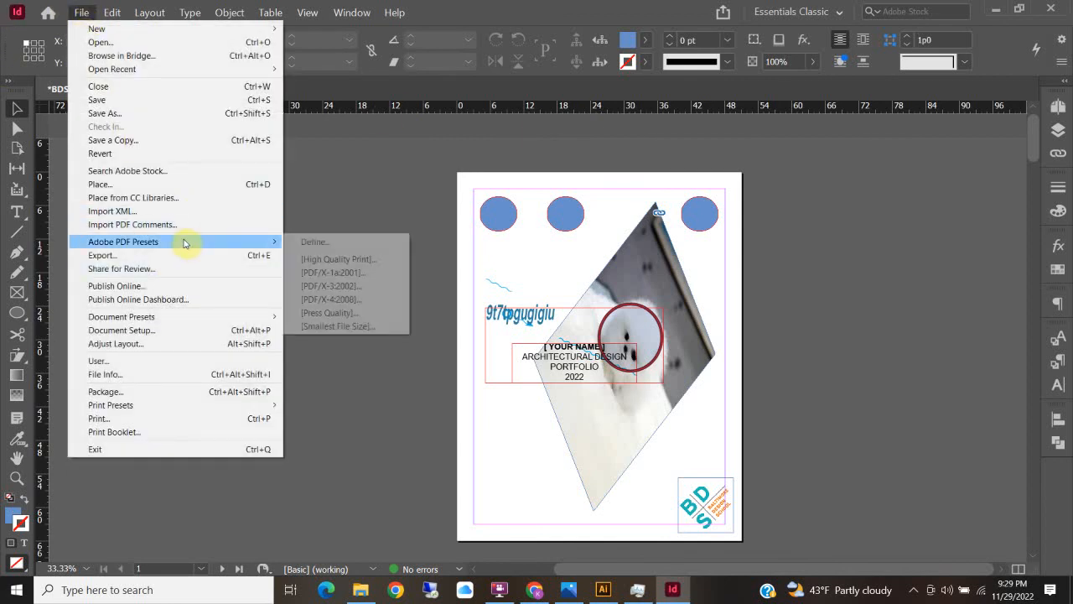
click(194, 330)
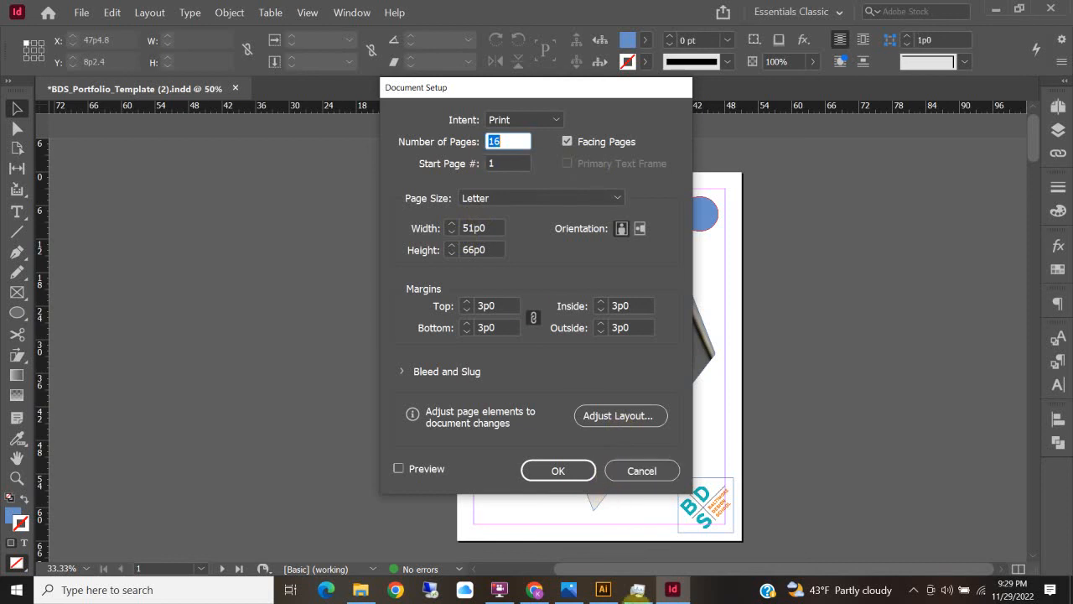
click(635, 472)
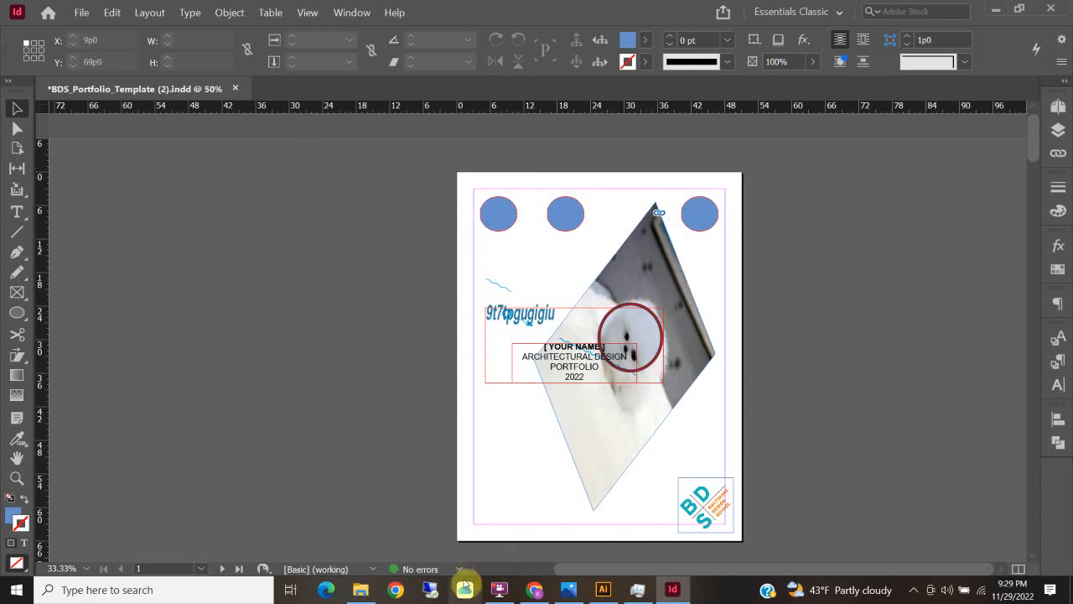
click(500, 591)
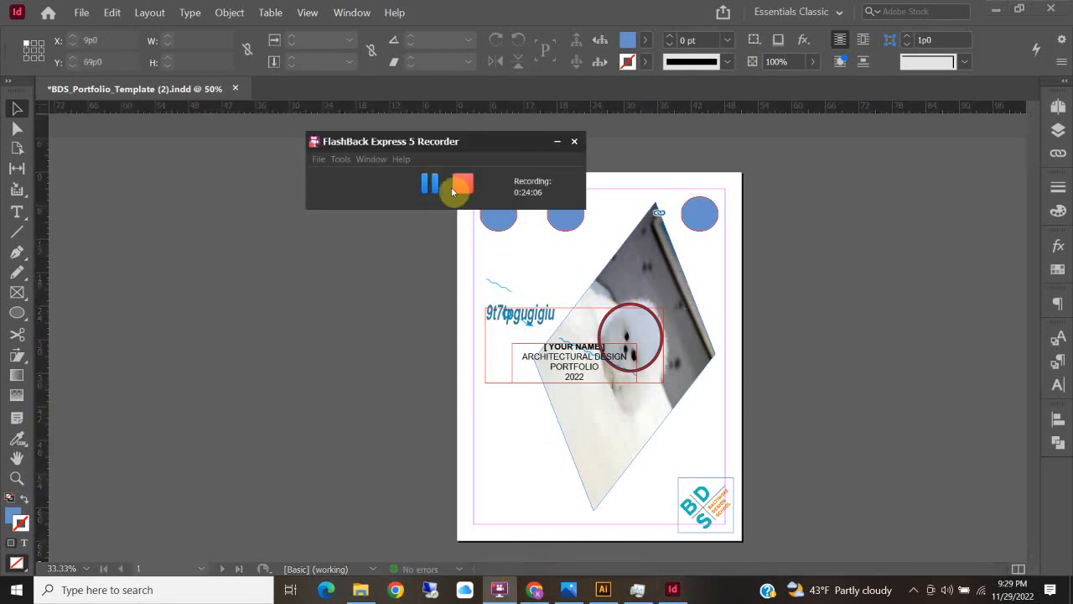